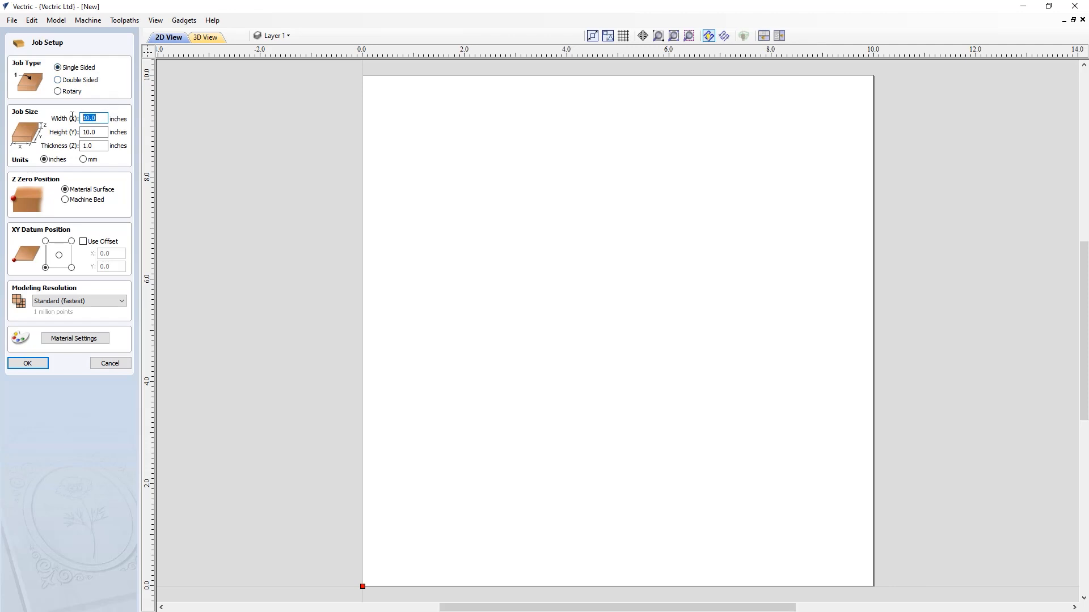
Set the job size to 26 inches wide, 6 inches high and 0.75 inches thick, and create the job.
type("26")
key("Tab")
type("6")
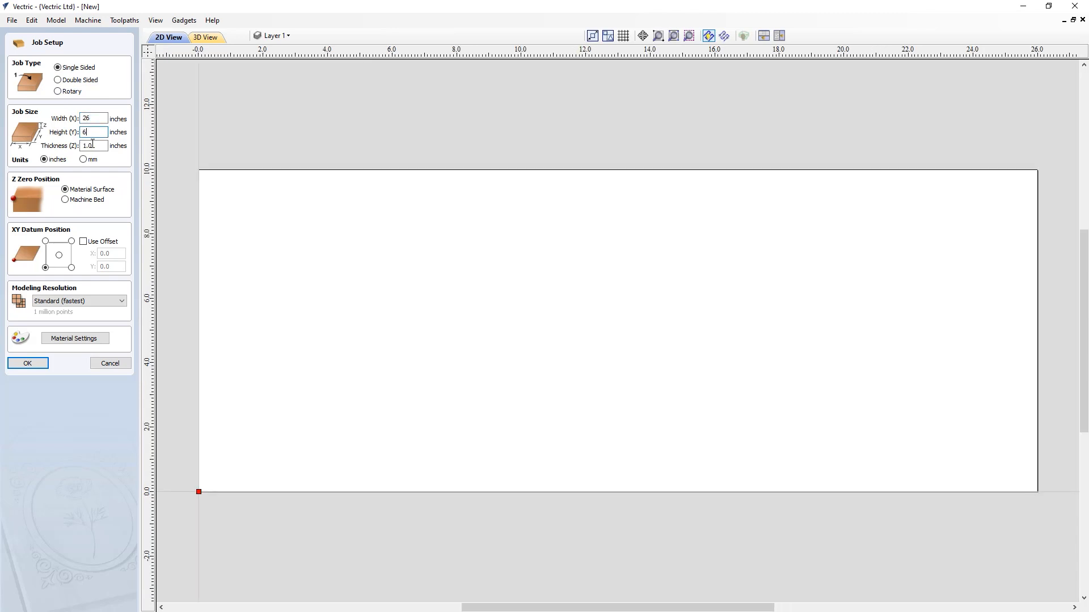
key("Tab")
type(".")
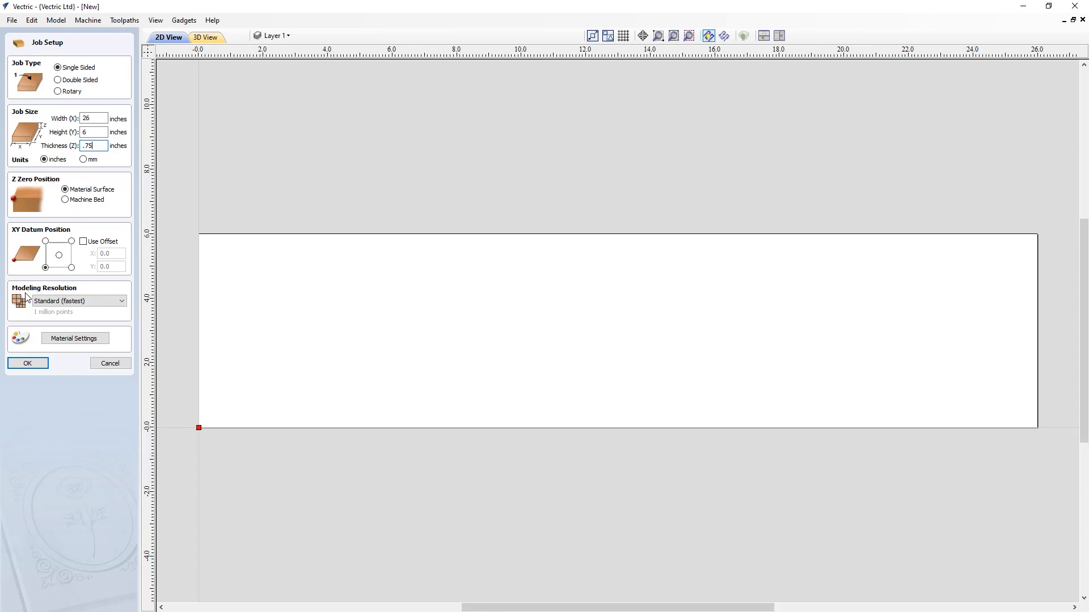
left_click(23, 364)
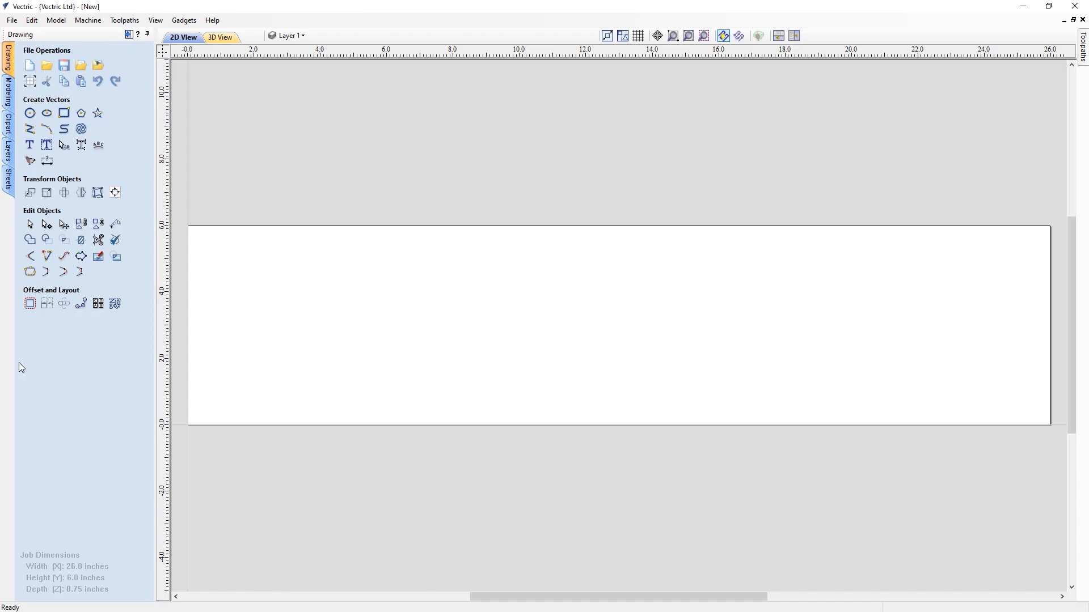
Draw a horizontal line 24 inches long starting at X 1, Y 1 near the lower edge of the job.
left_click(29, 132)
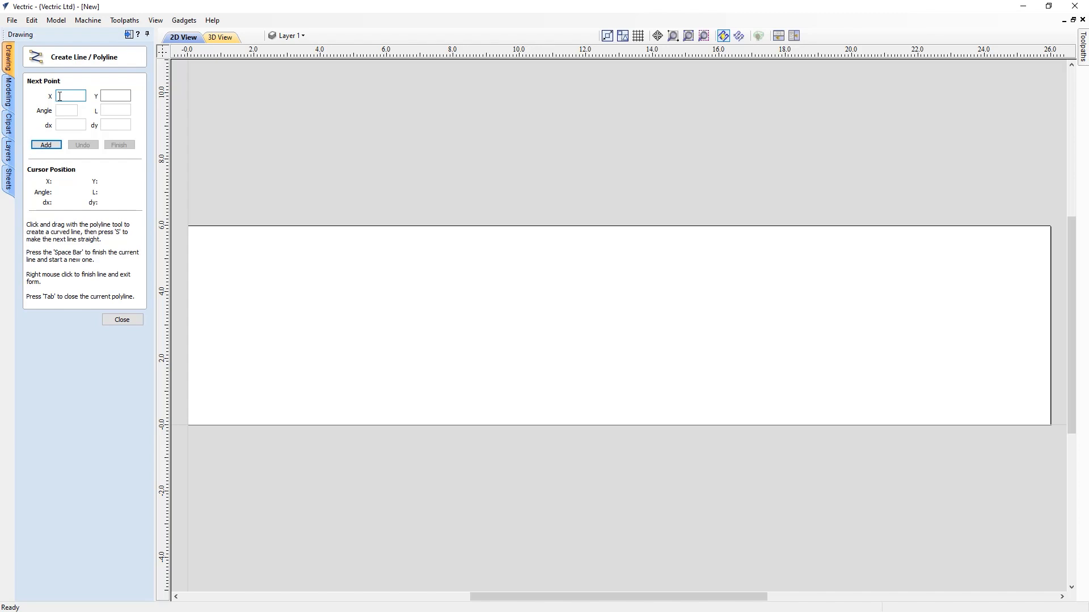
key("Tab")
type("1")
left_click(46, 145)
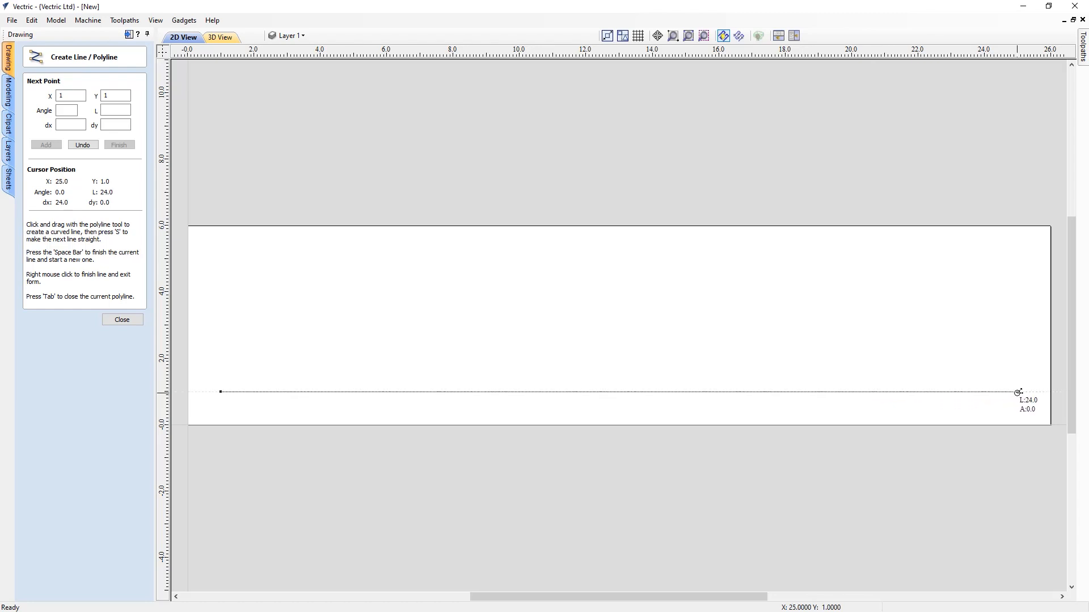
left_click(1017, 392)
right_click(1018, 392)
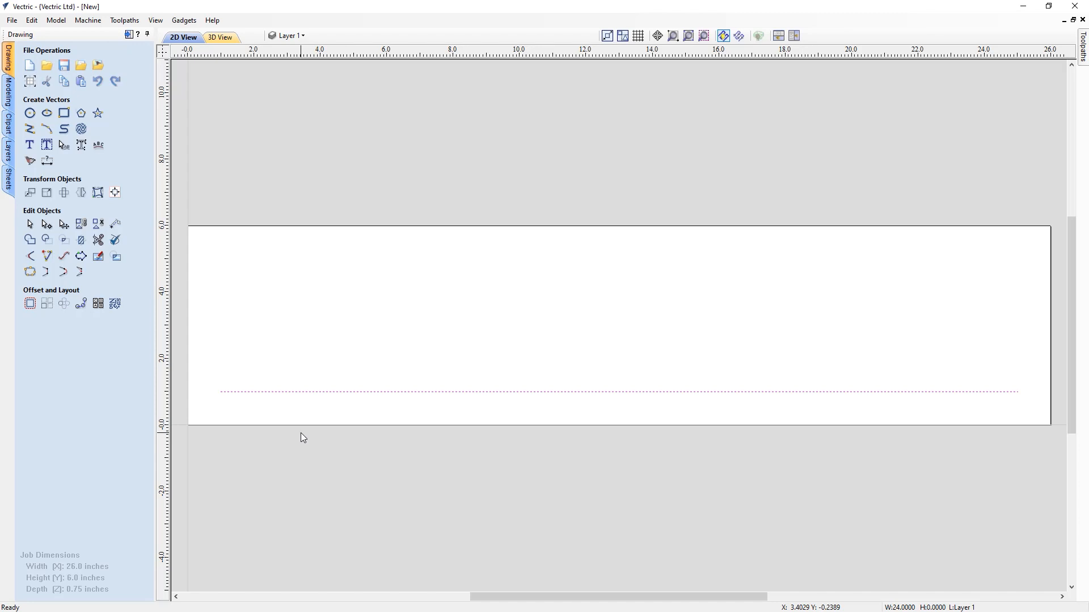
Import the vectors from Moulding_Profile1.eps and examine the profile shape.
left_click(80, 67)
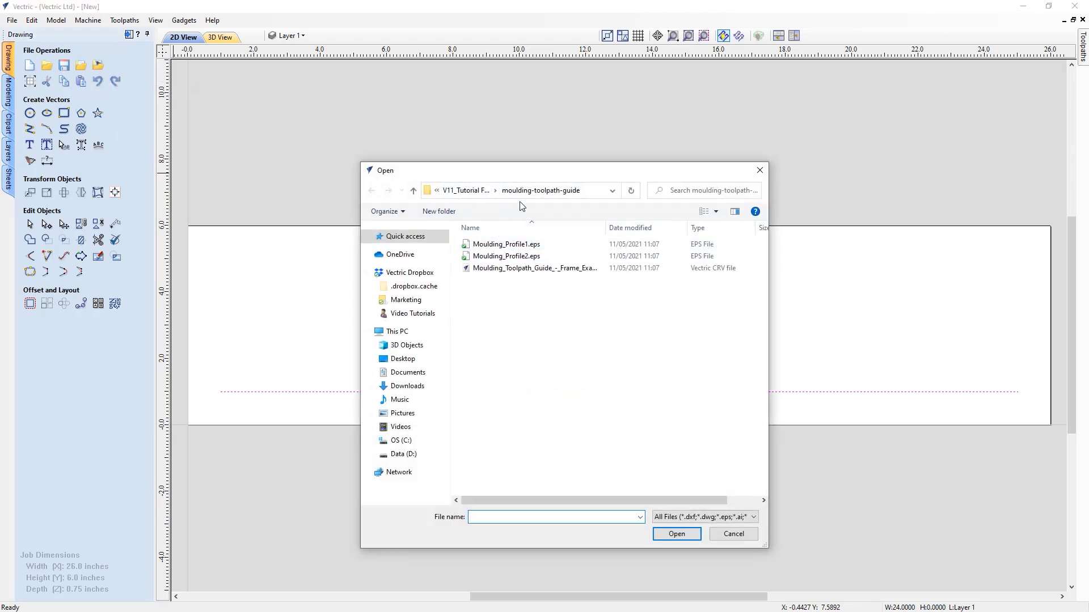
left_click(525, 250)
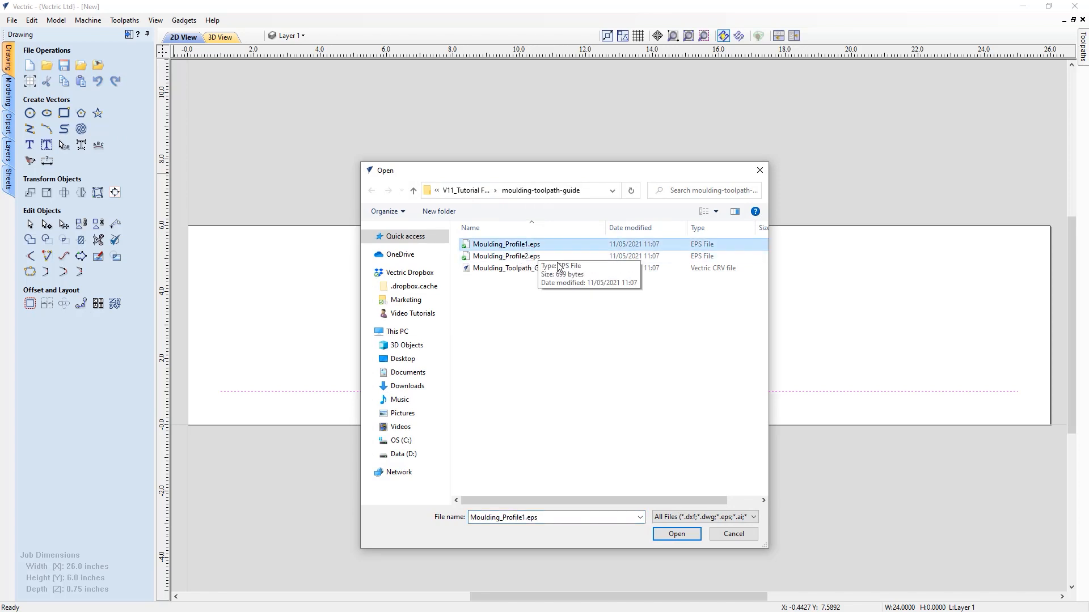
left_click(679, 536)
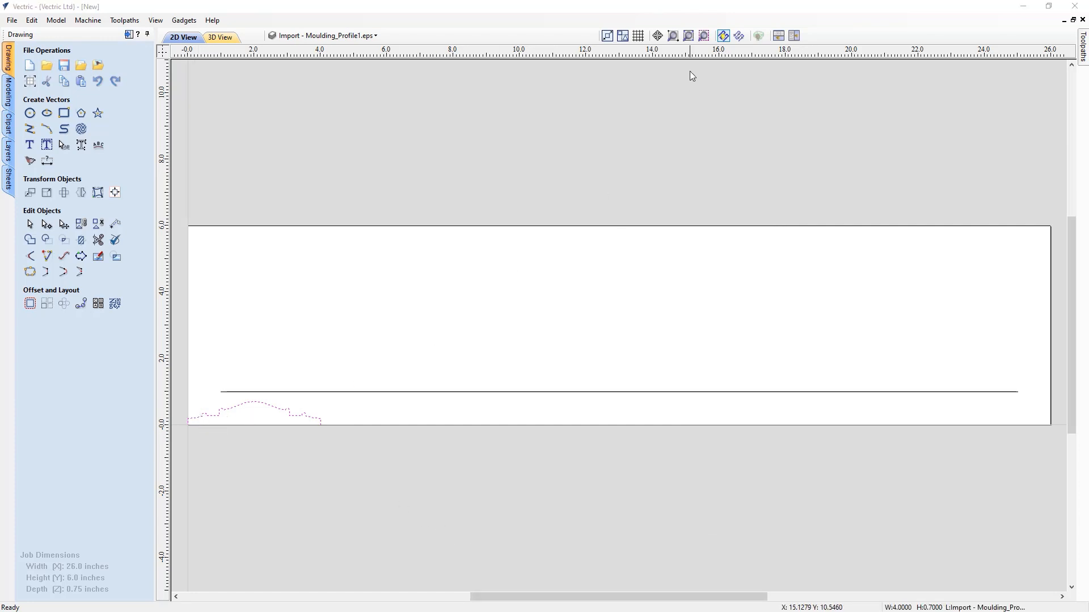
left_click(704, 36)
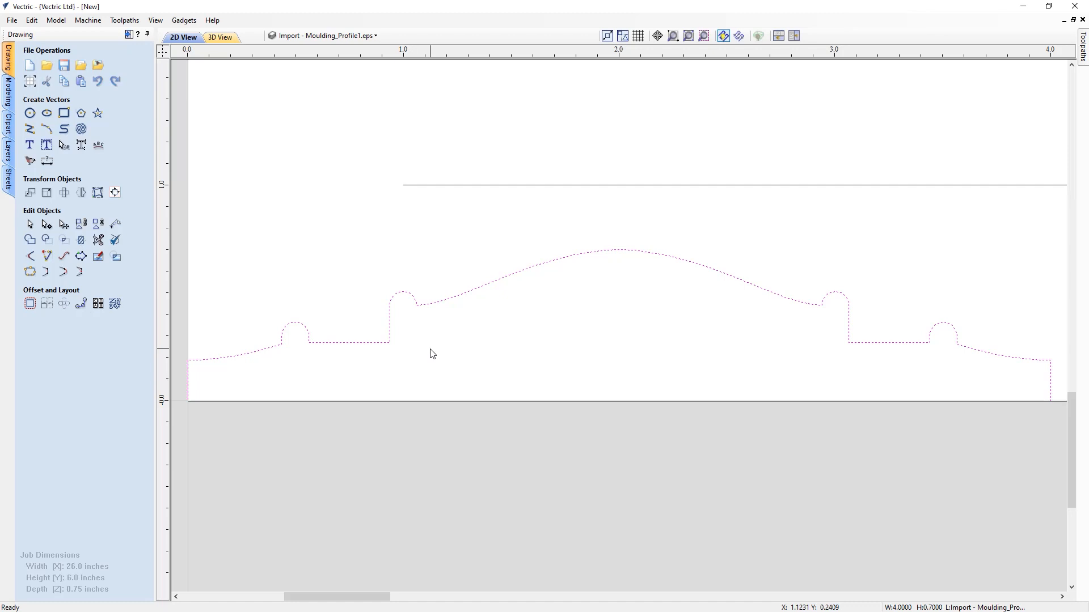
key("F3")
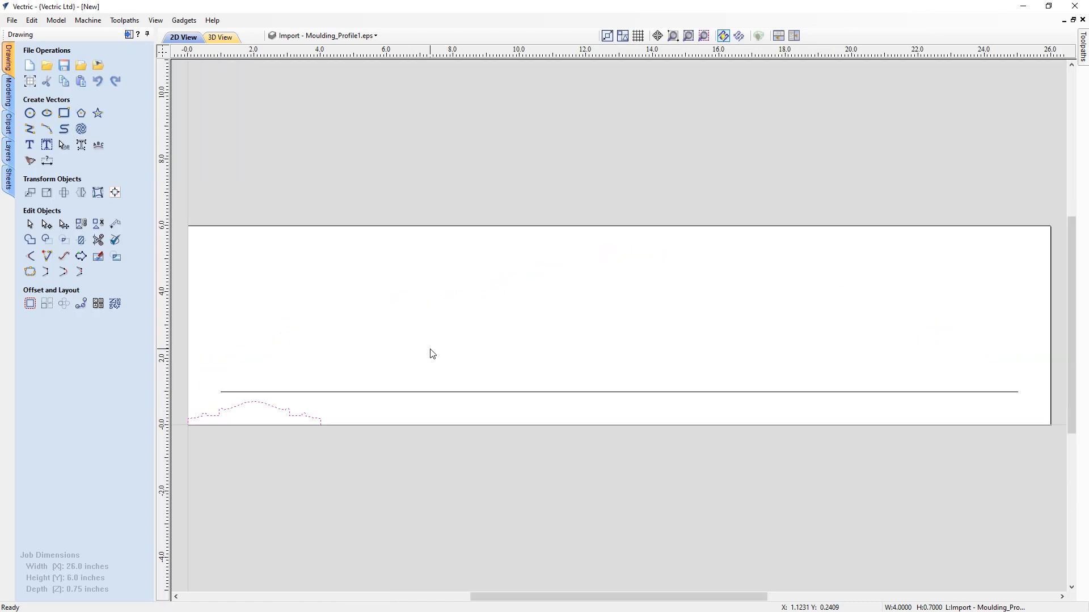
Switch to the toolpath layout, then review and accept the material setup.
left_click(129, 35)
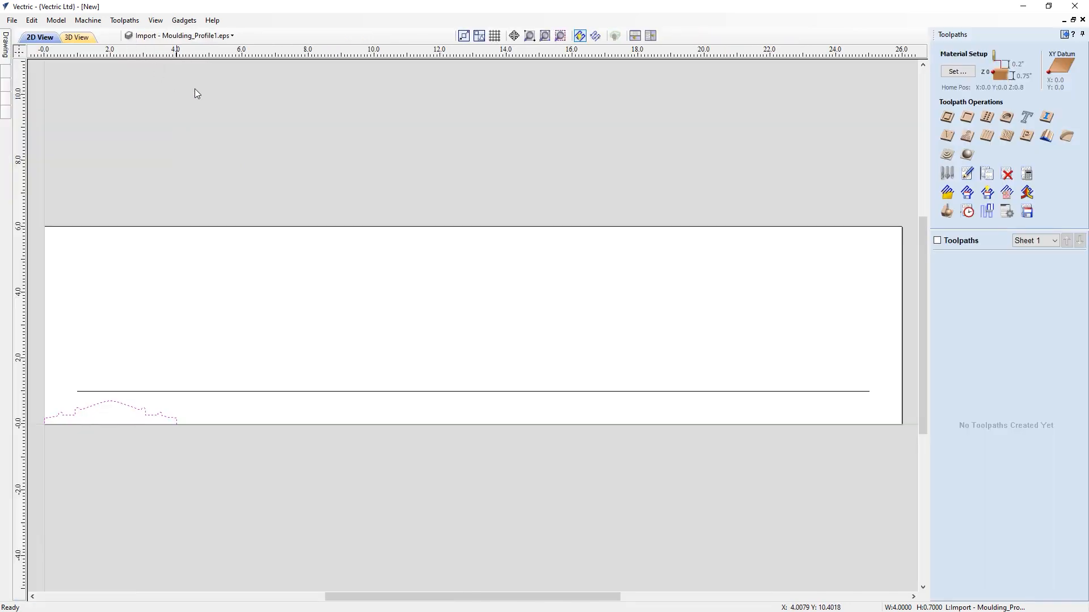
left_click(953, 72)
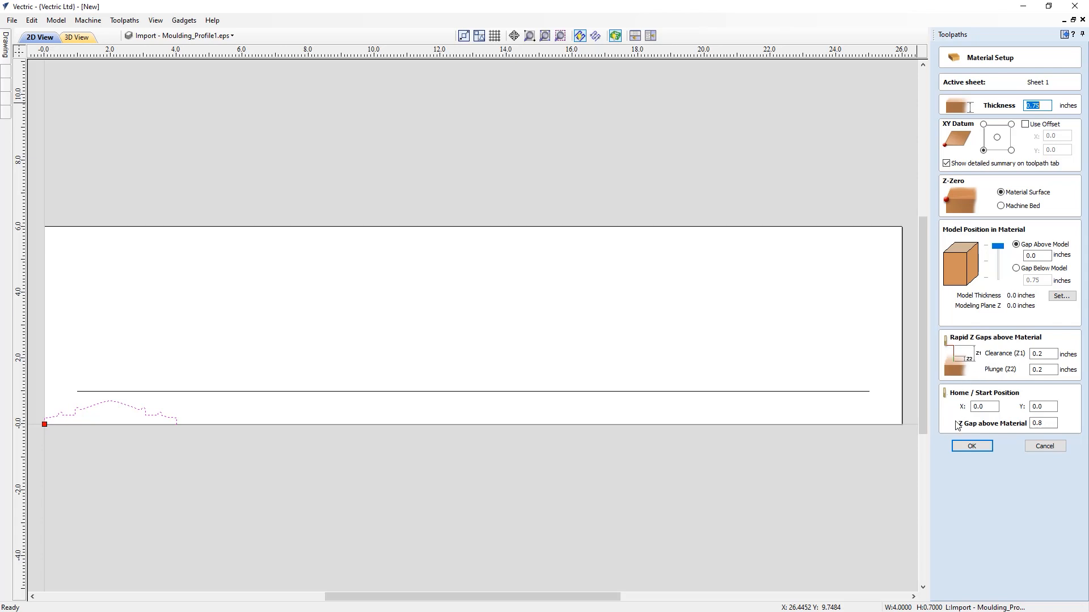
left_click(964, 447)
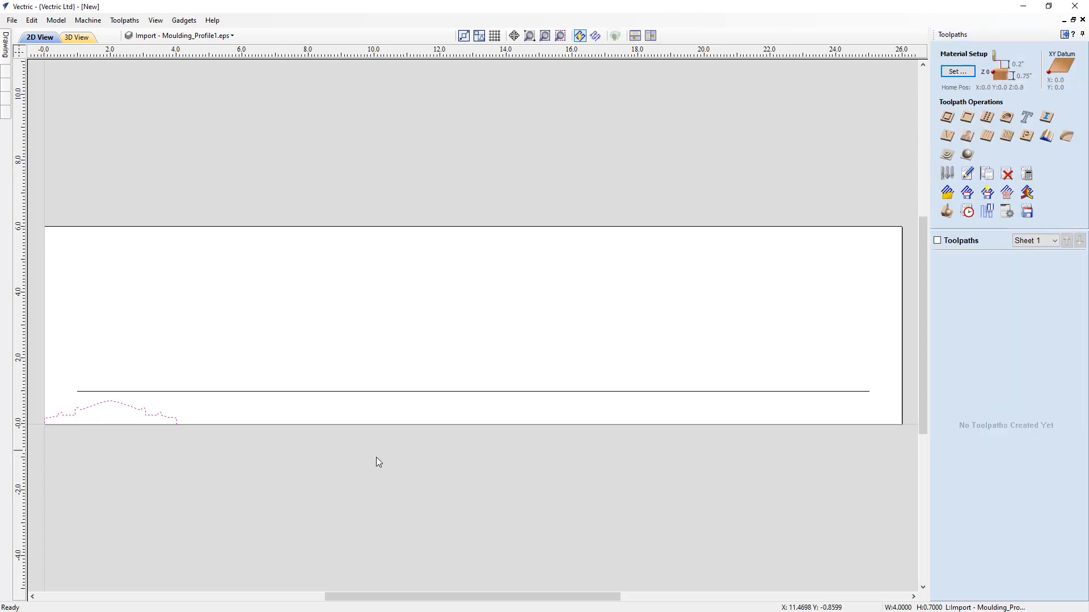
Start a Moulding toolpath with the horizontal line as drive rail and the imported shape as profile, and reverse the rail's direction.
left_click(190, 418)
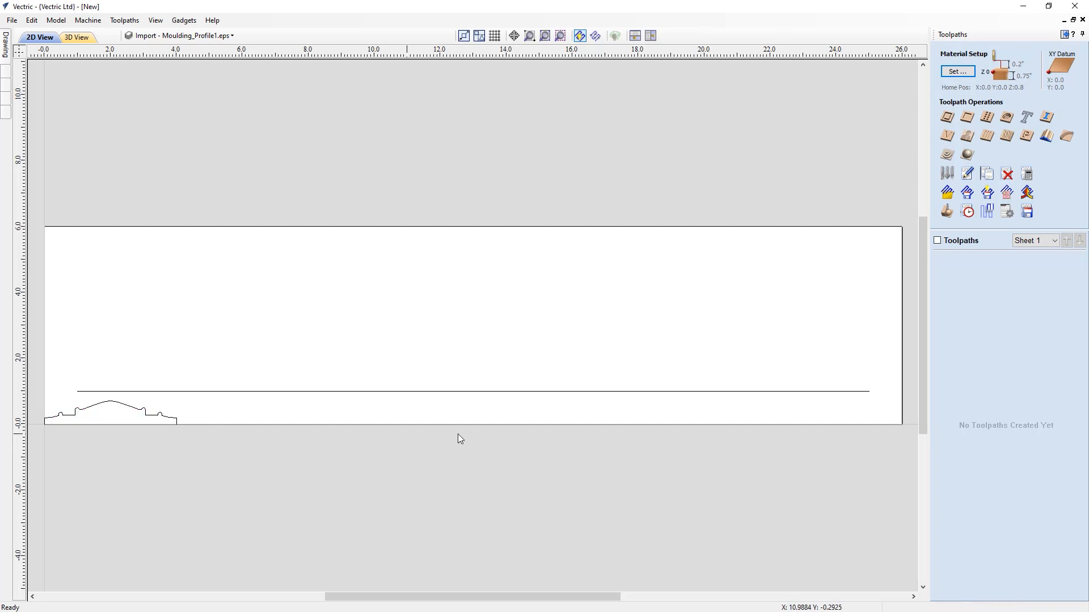
left_click(1048, 139)
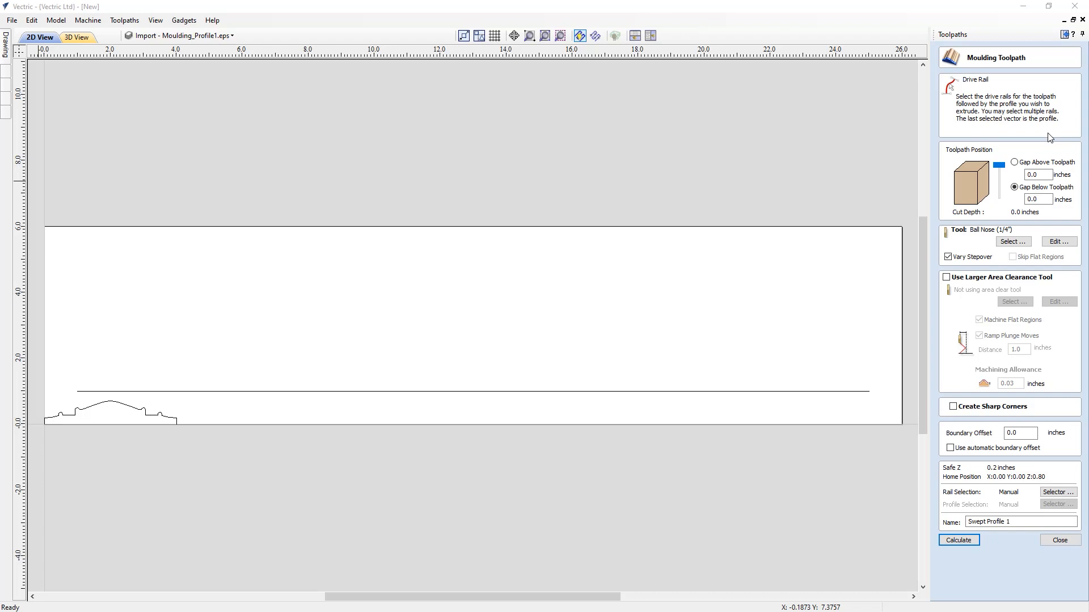
left_click(426, 391)
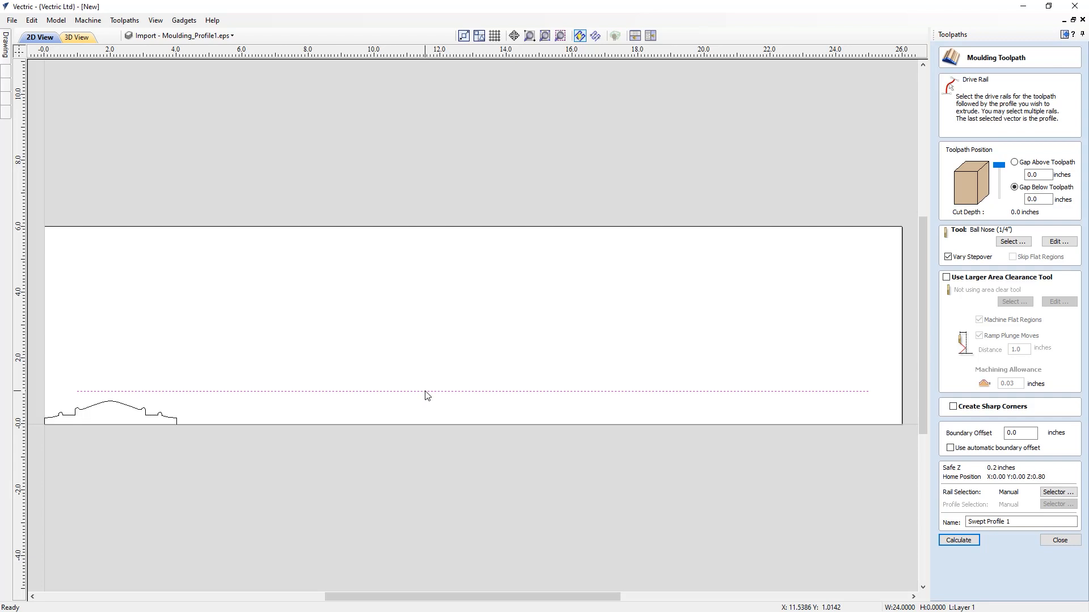
left_click(172, 420, "shift")
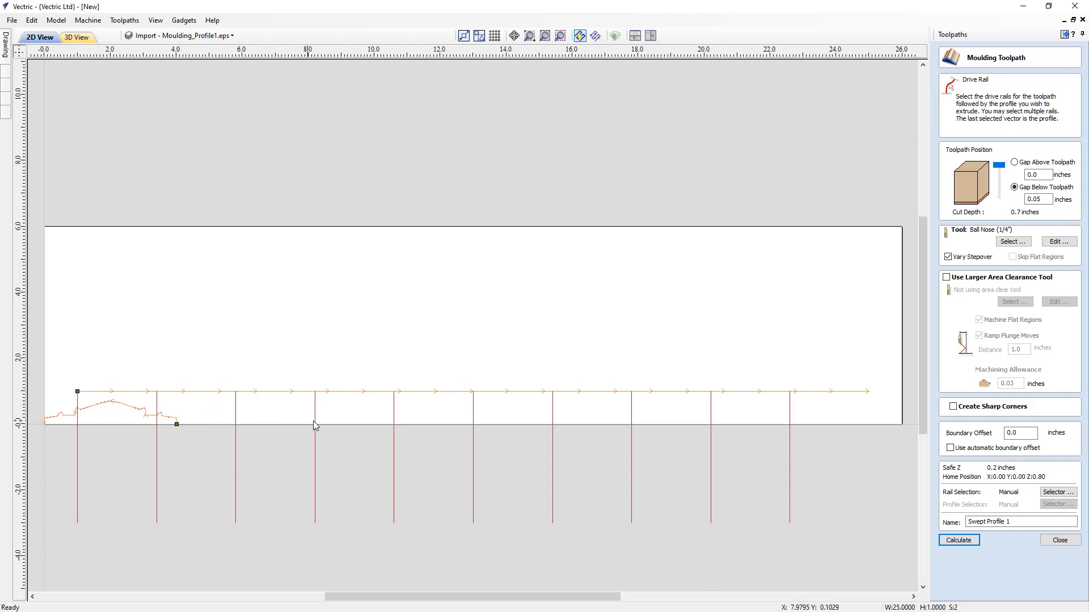
right_click(347, 393)
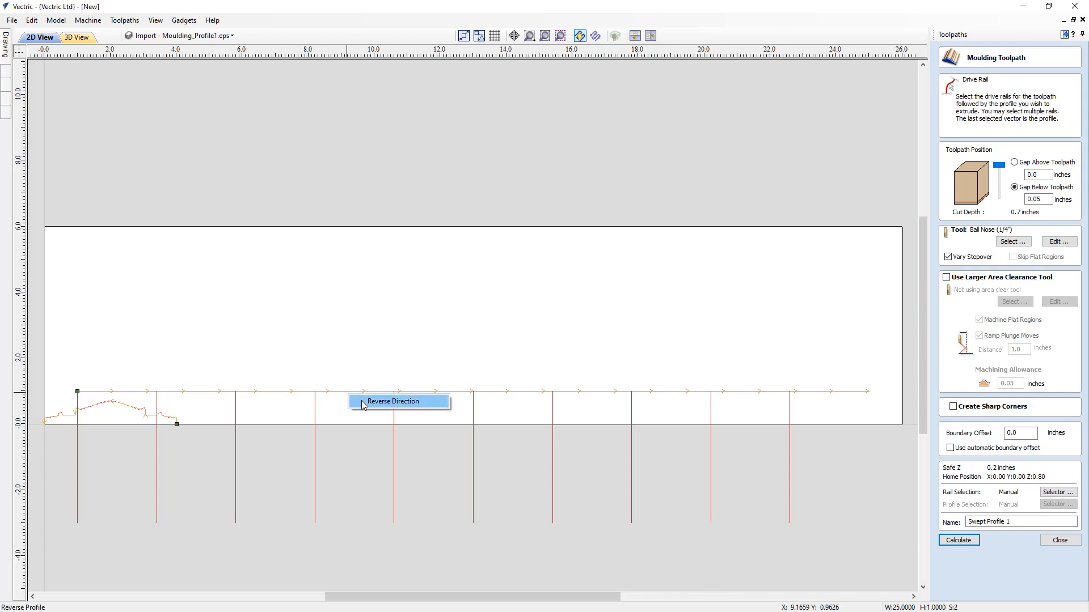
left_click(364, 403)
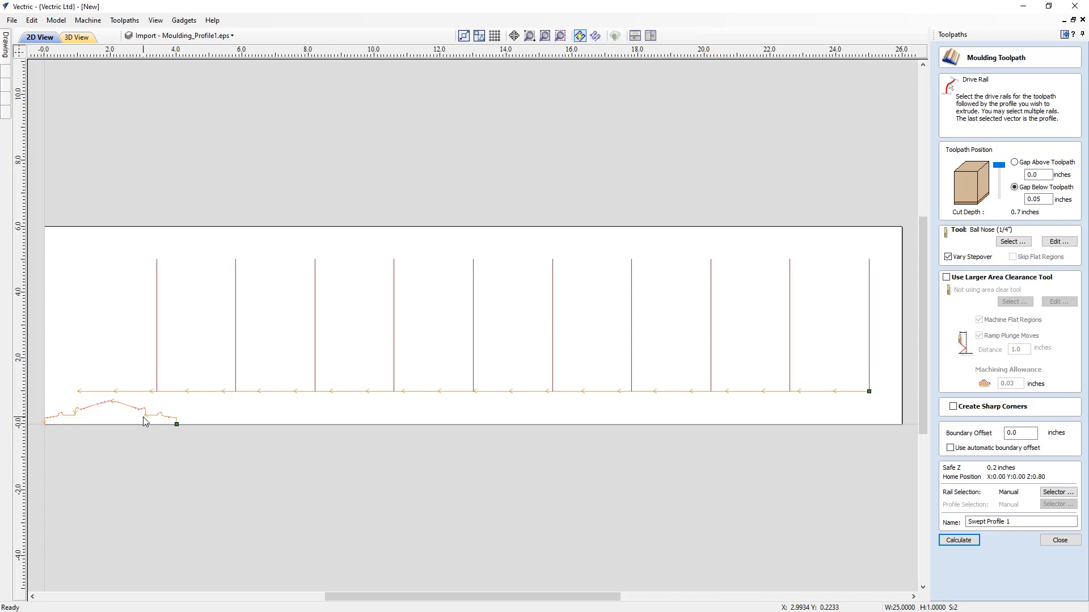
Reverse the direction of the moulding profile, and reverse it back again.
right_click(110, 404)
left_click(132, 410)
right_click(134, 411)
left_click(163, 418)
Place the toolpath at the bottom of the material with a 0.05 inch gap above it, and choose the Ball Nose (1/8") tool.
left_click_drag(999, 165, 1001, 203)
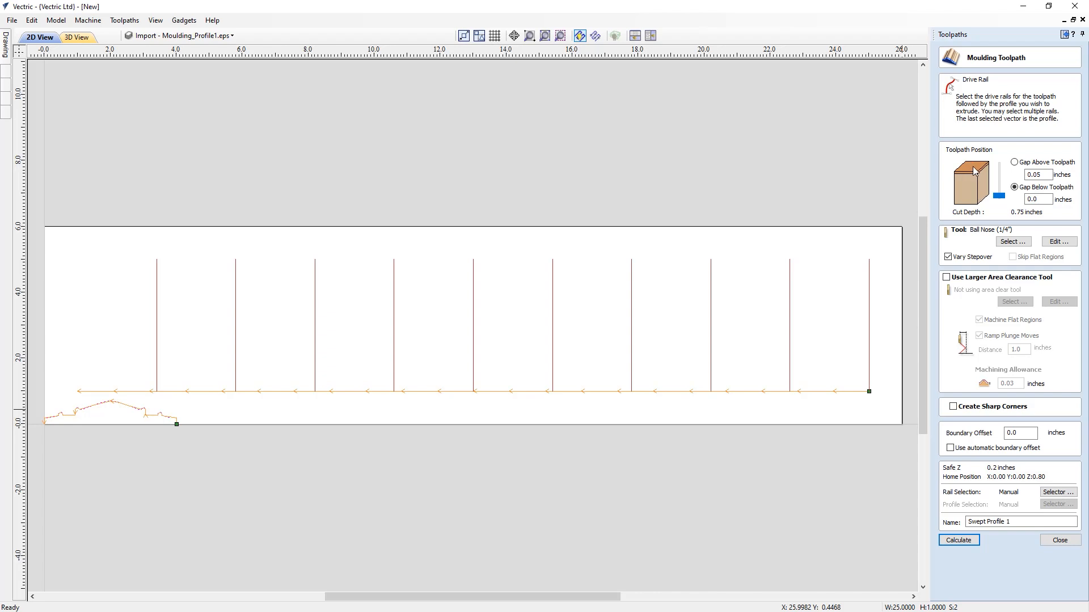
left_click(1014, 162)
left_click(1011, 243)
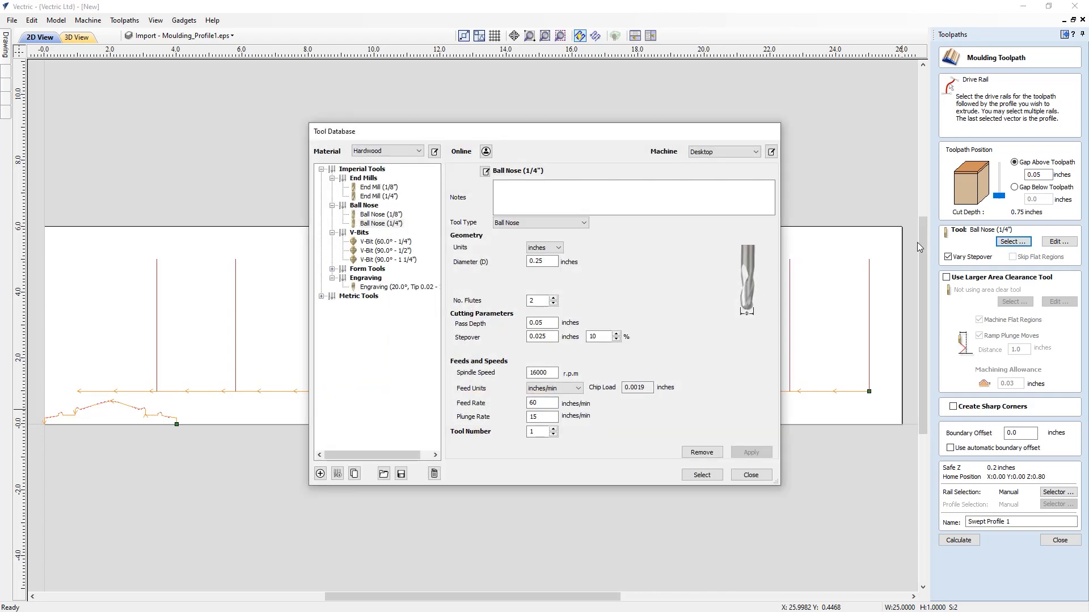
left_click(383, 215)
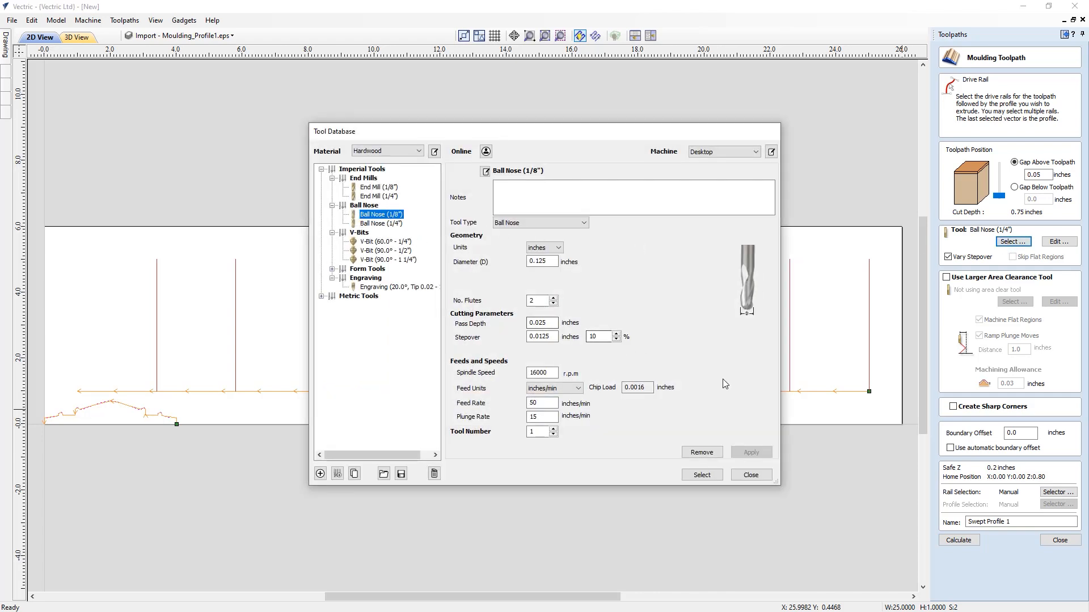
left_click(717, 477)
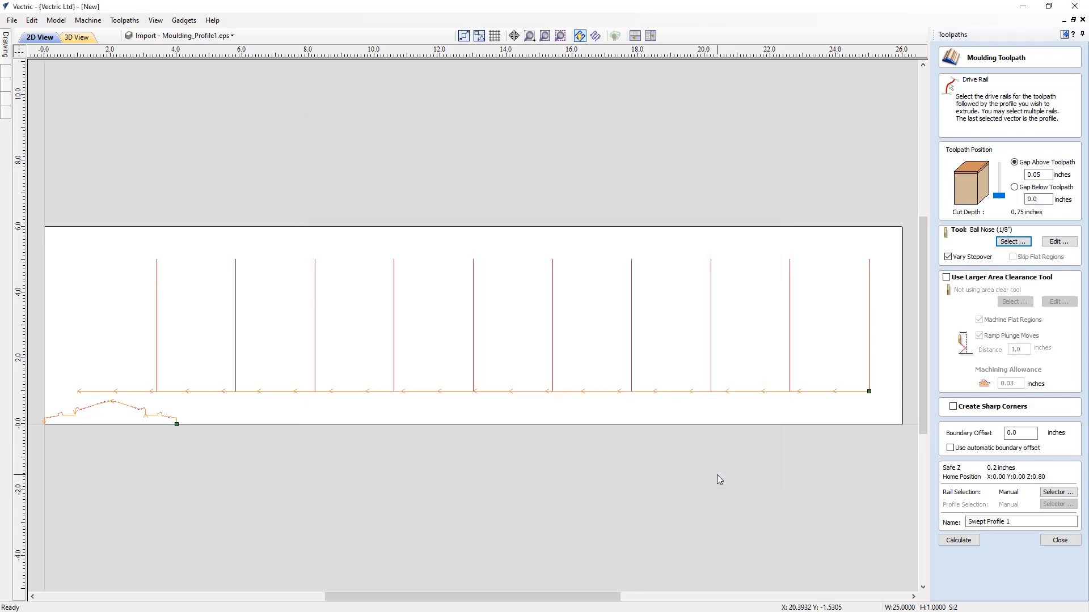
Calculate the moulding toolpath with Vary Stepover turned off, and examine its passes in 3D.
left_click(949, 259)
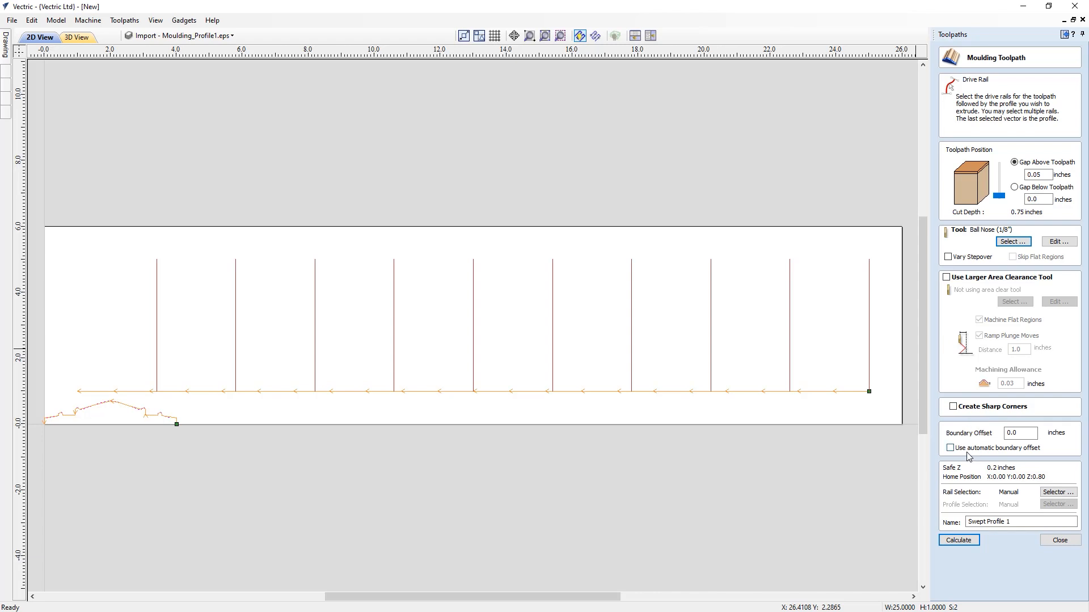
left_click(959, 541)
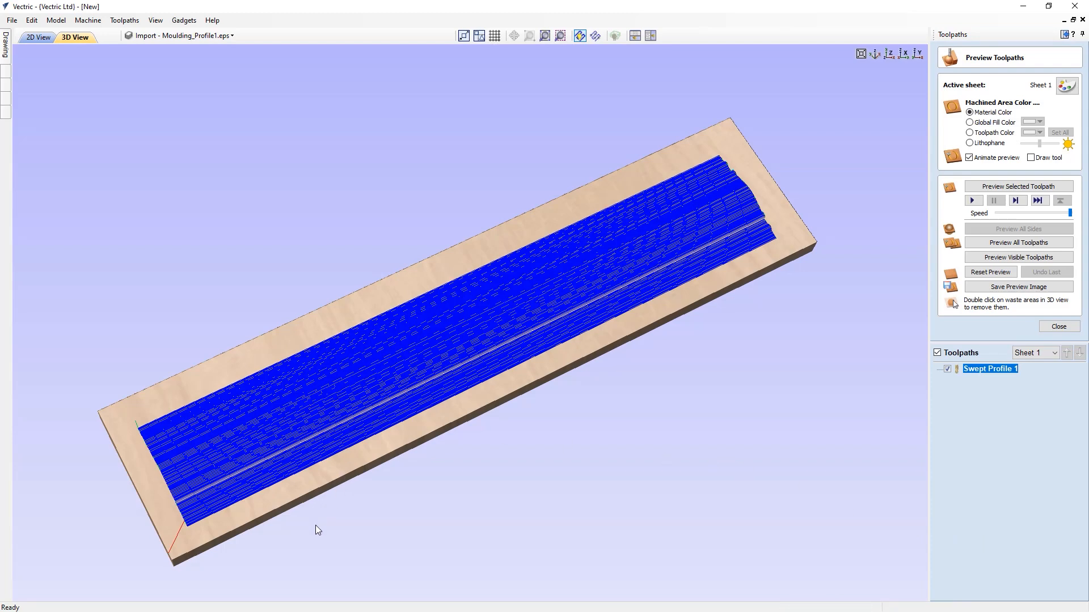
left_click_drag(316, 525, 455, 437)
scroll(234, 454, "up", 2)
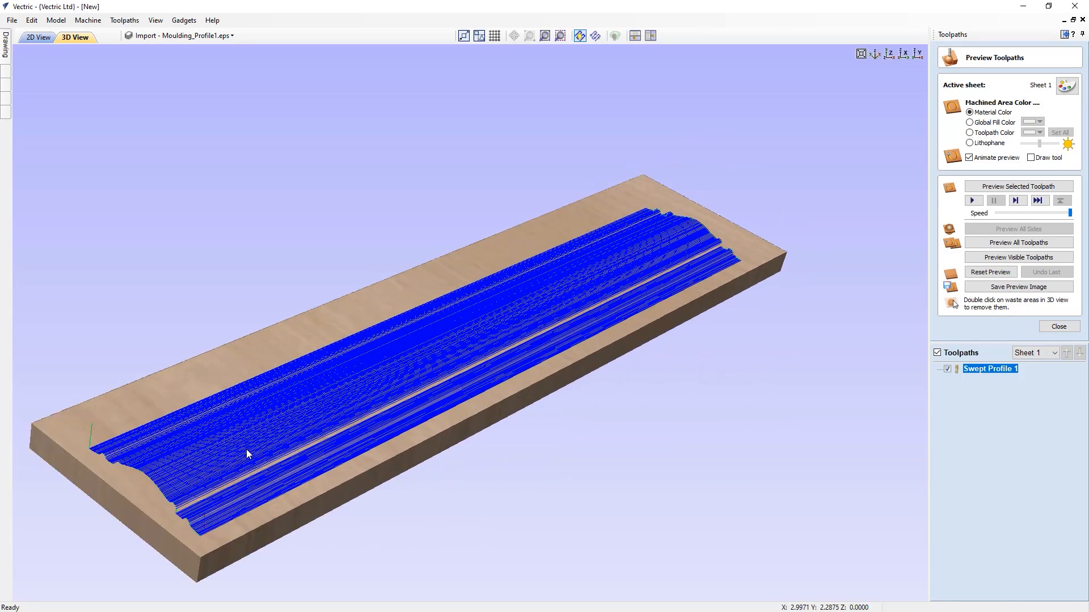
scroll(423, 369, "up", 2)
scroll(412, 362, "up", 2)
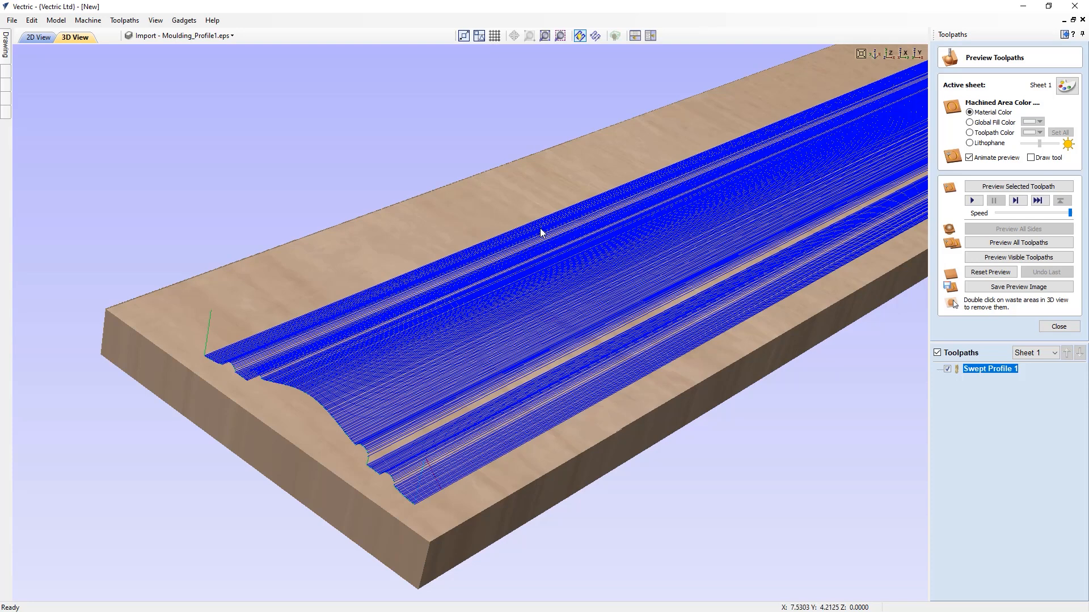
Turn off Color Shaded View and examine the toolpath's stepover across the profile, looking along the X axis.
left_click(905, 54)
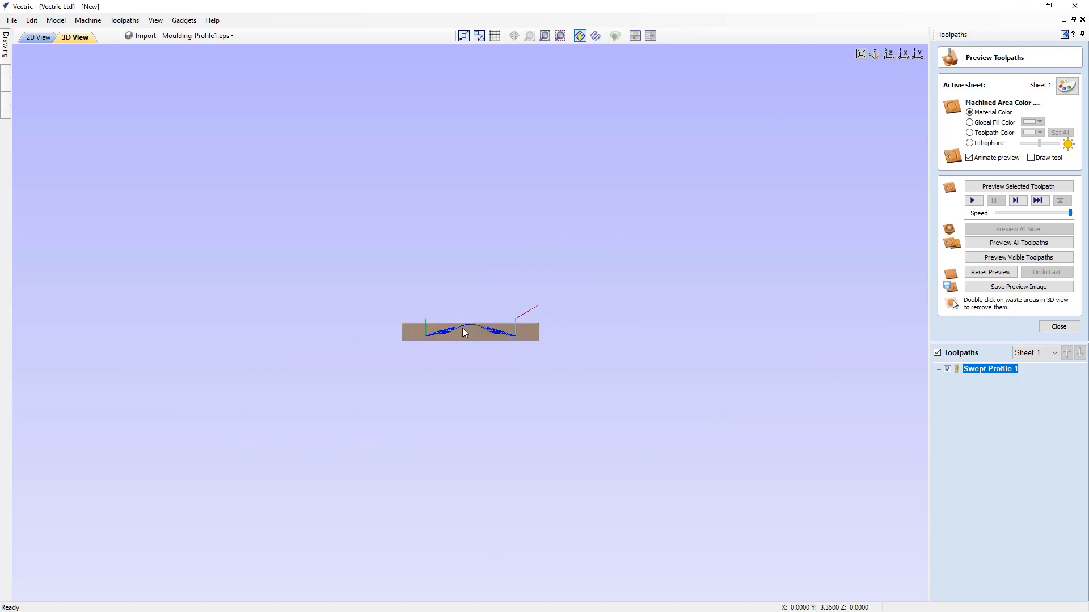
scroll(462, 329, "up", 5)
scroll(463, 331, "up", 3)
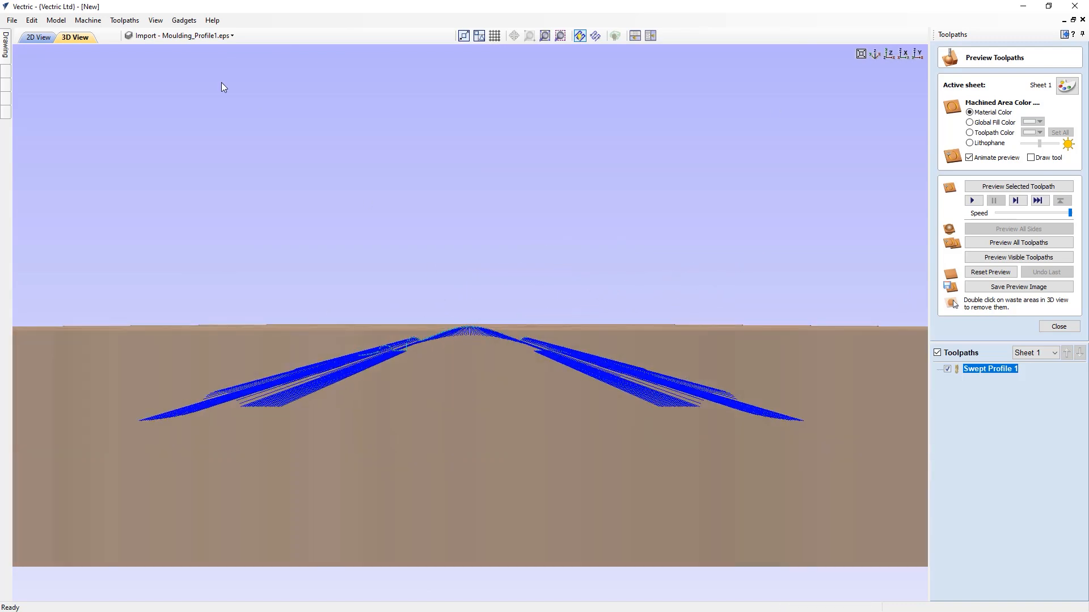
left_click(155, 20)
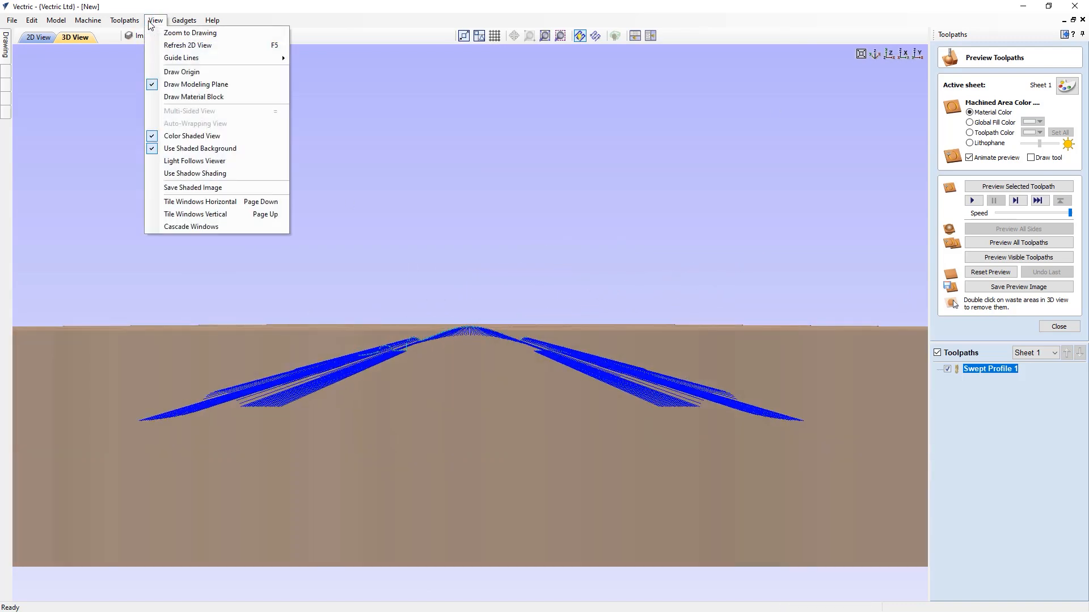
left_click(181, 138)
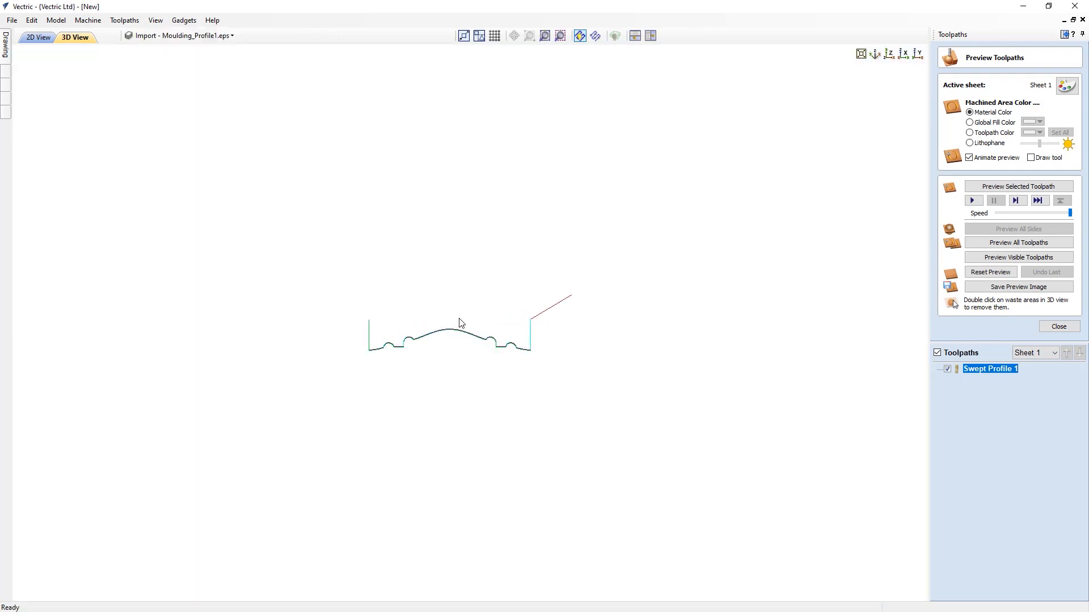
scroll(460, 323, "up", 2)
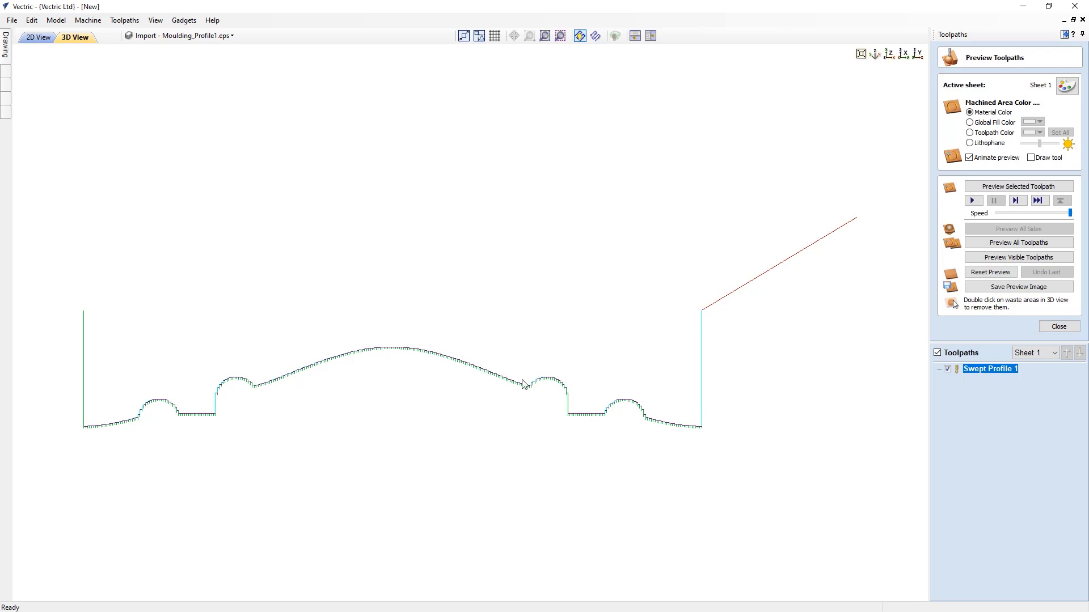
scroll(564, 394, "up", 3)
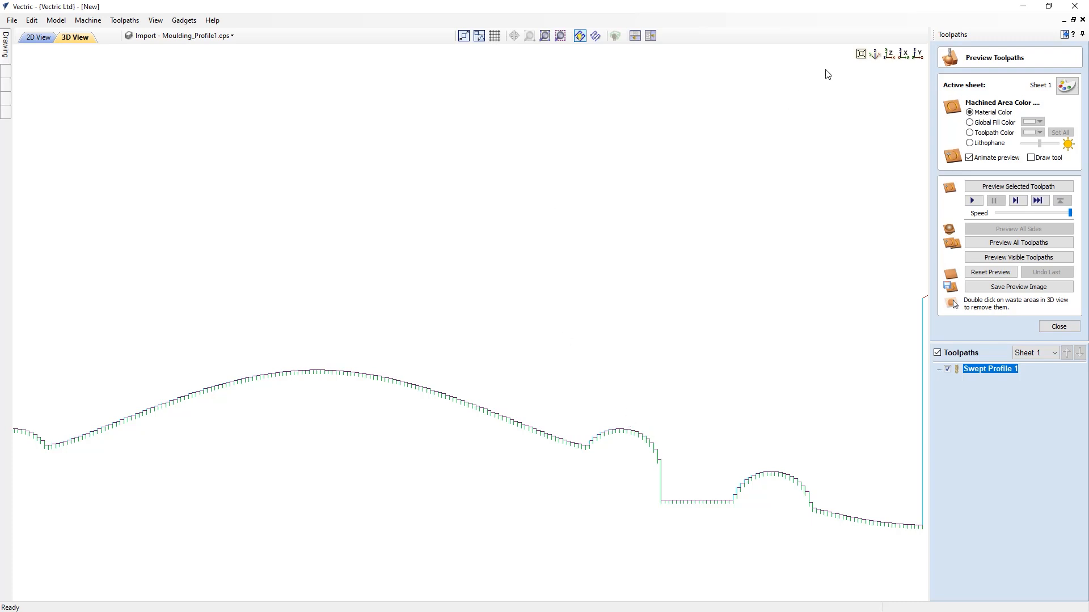
left_click(876, 55)
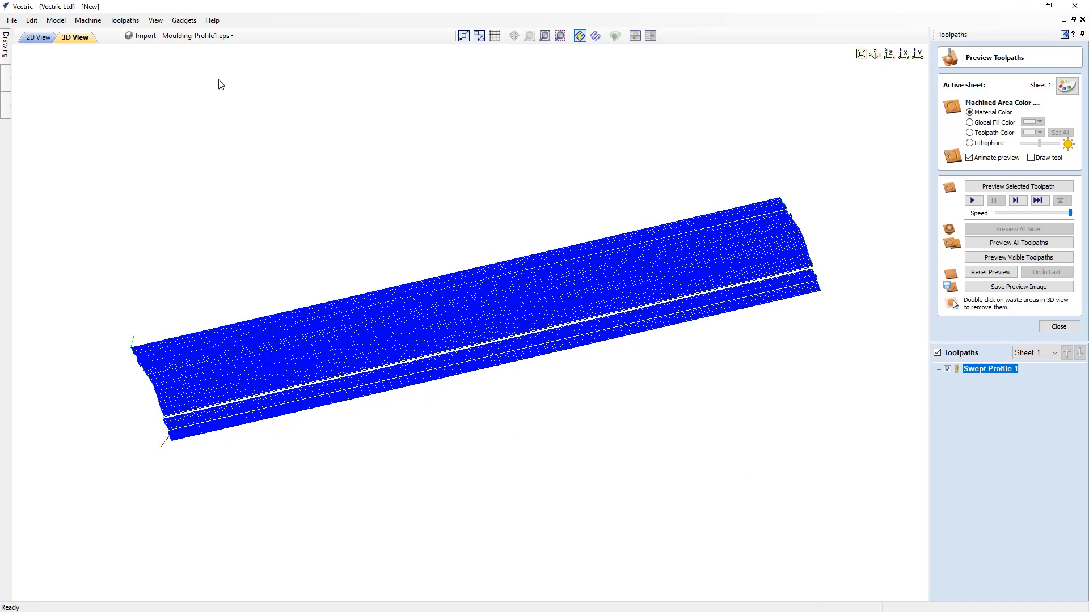
Turn Color Shaded View back on and recalculate the Swept Profile 1 moulding toolpath with Vary Stepover enabled.
left_click(155, 20)
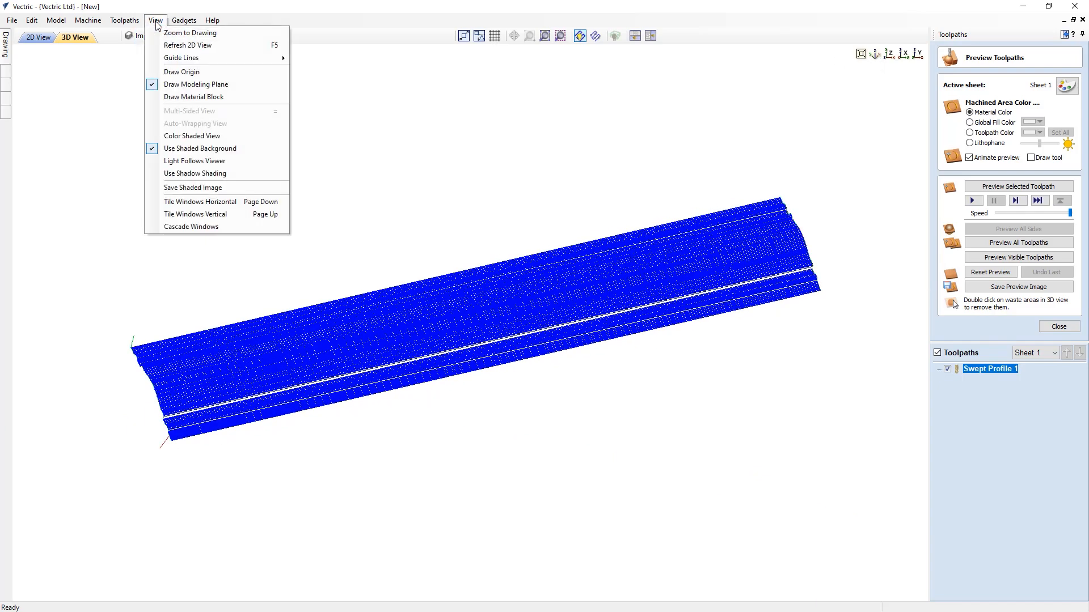
left_click(171, 137)
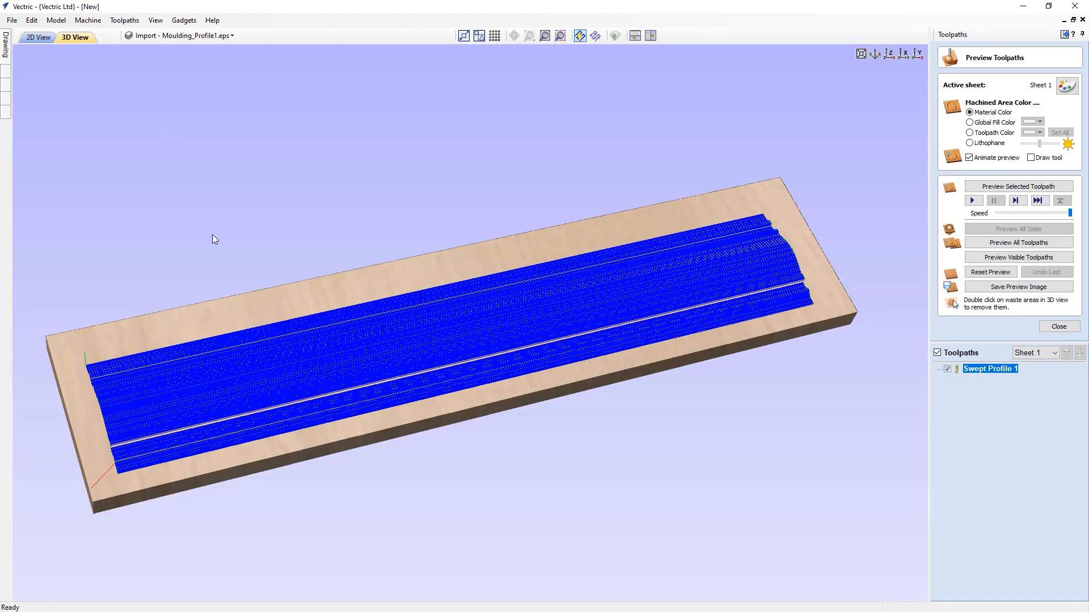
mouse_move(979, 373)
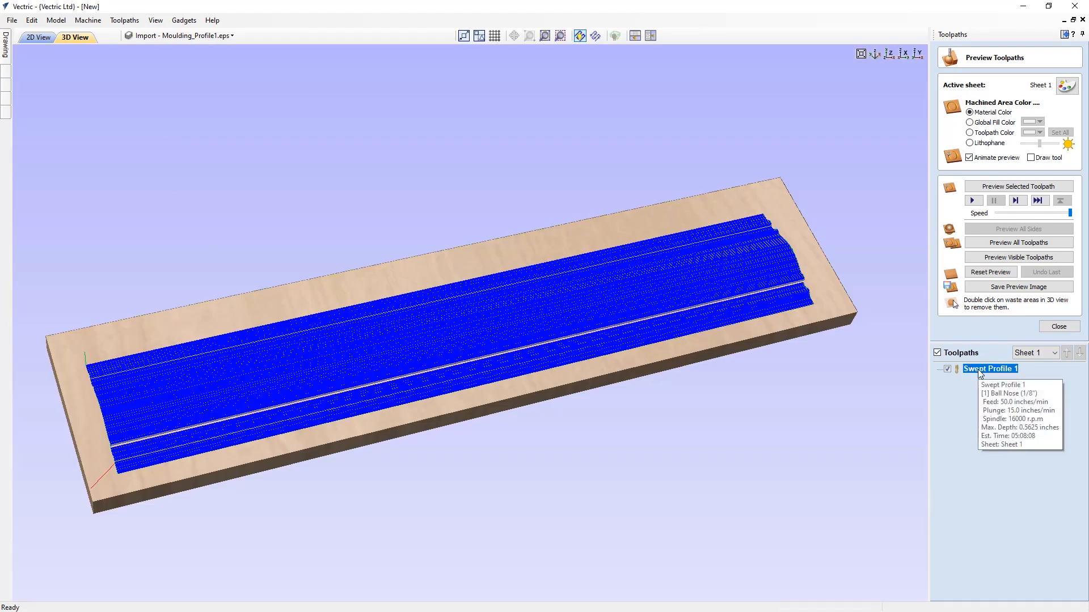
double_click(977, 370)
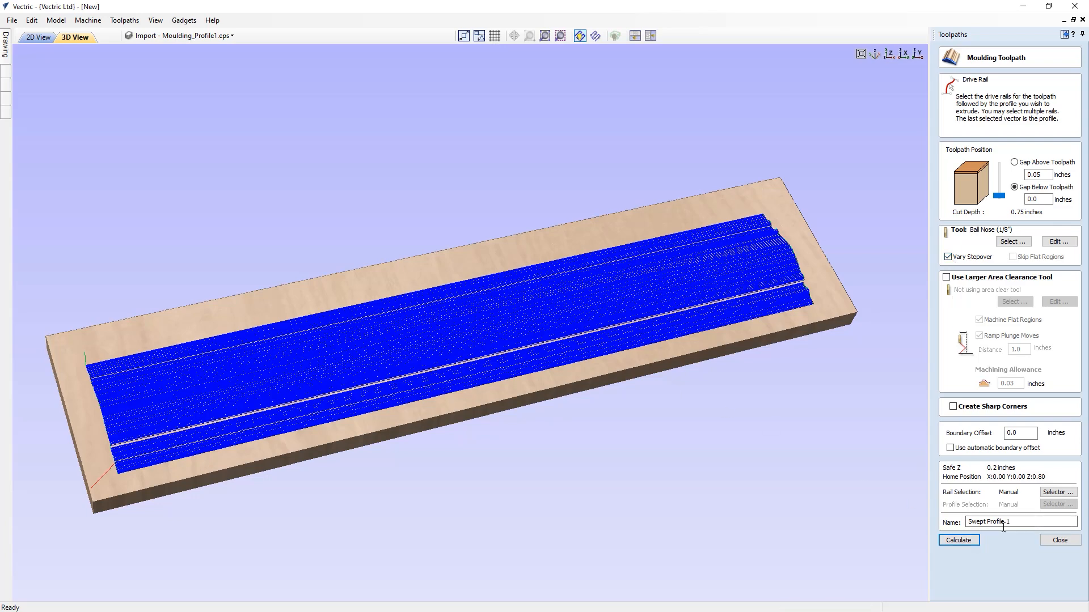
left_click(957, 539)
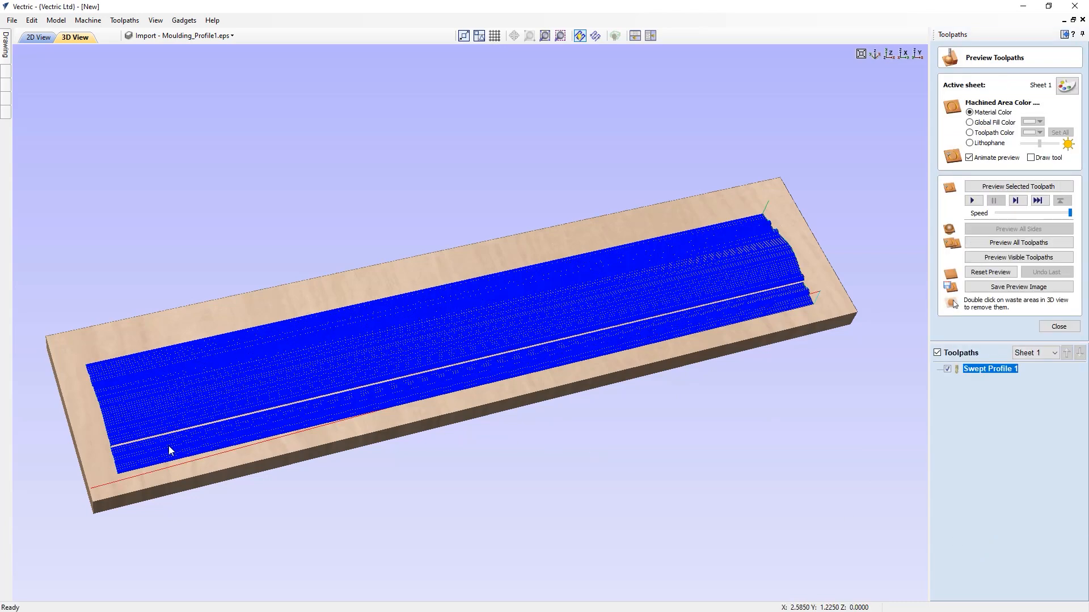
Examine the varied stepover passes up close and preview the visible toolpath's cut in isometric view.
scroll(314, 431, "up", 5)
scroll(314, 431, "up", 1)
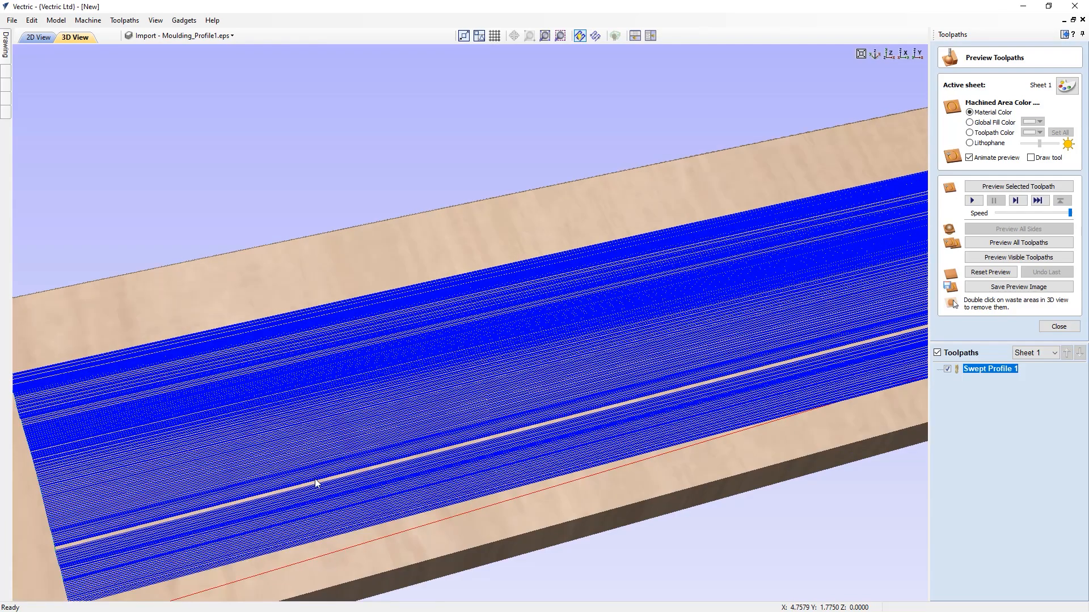
scroll(316, 484, "up", 1)
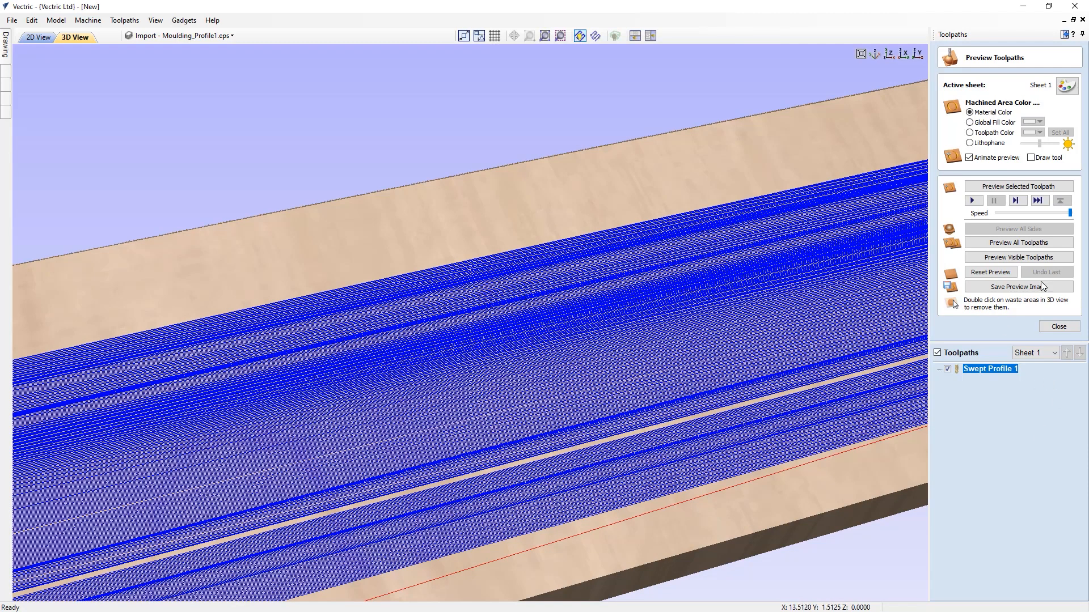
left_click(1015, 258)
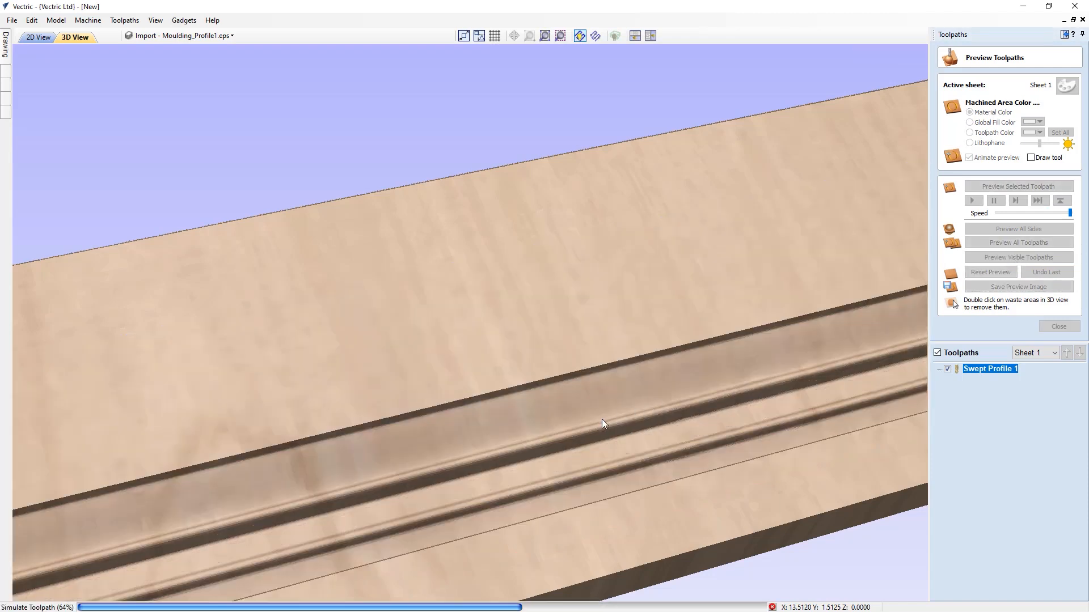
scroll(553, 445, "down", 5)
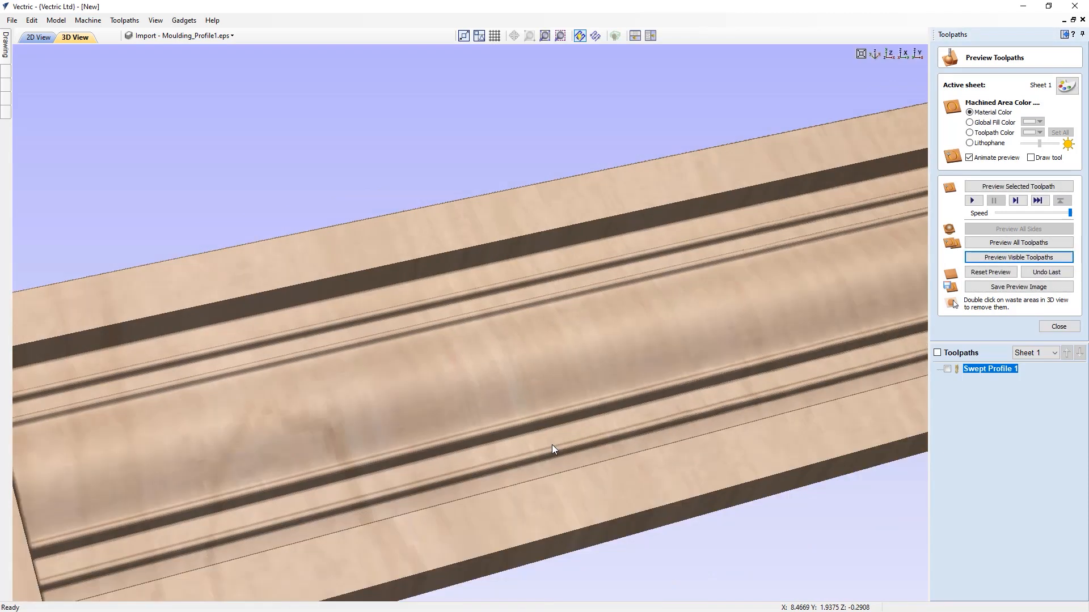
scroll(570, 368, "down", 4)
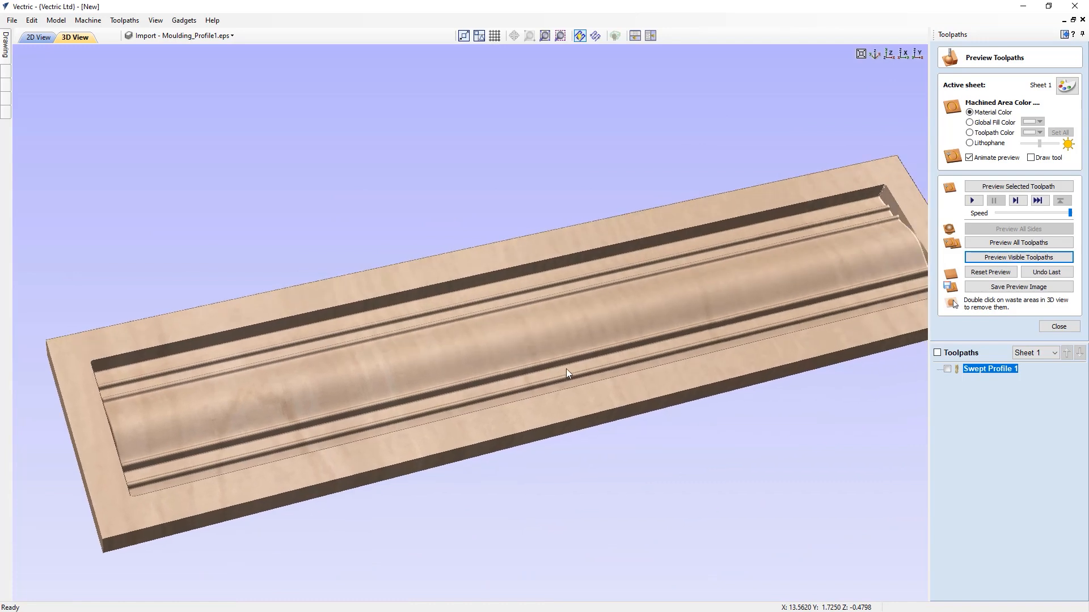
left_click(874, 53)
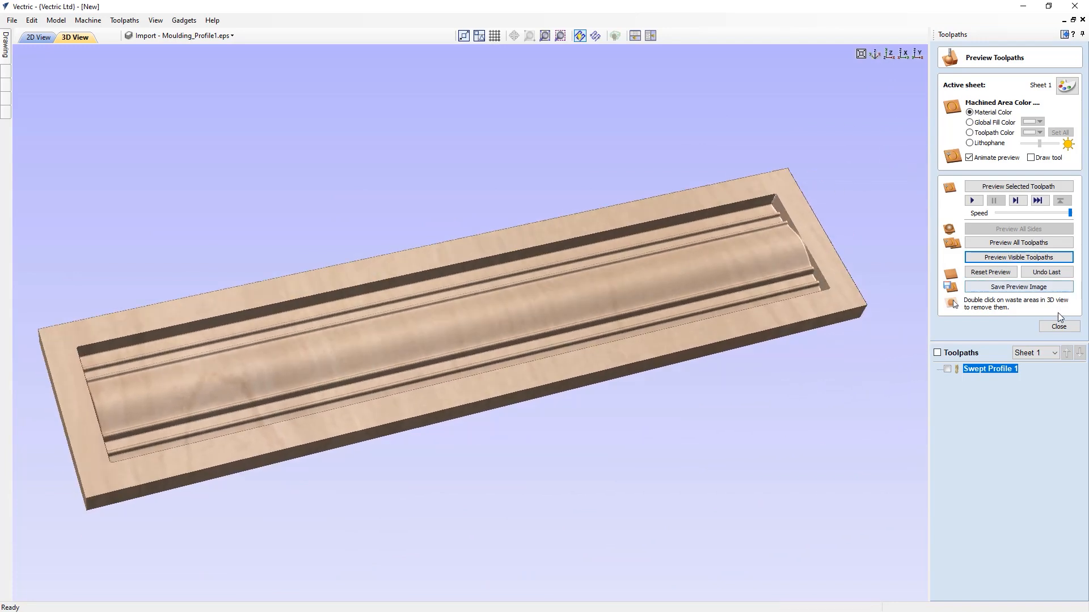
left_click(1059, 326)
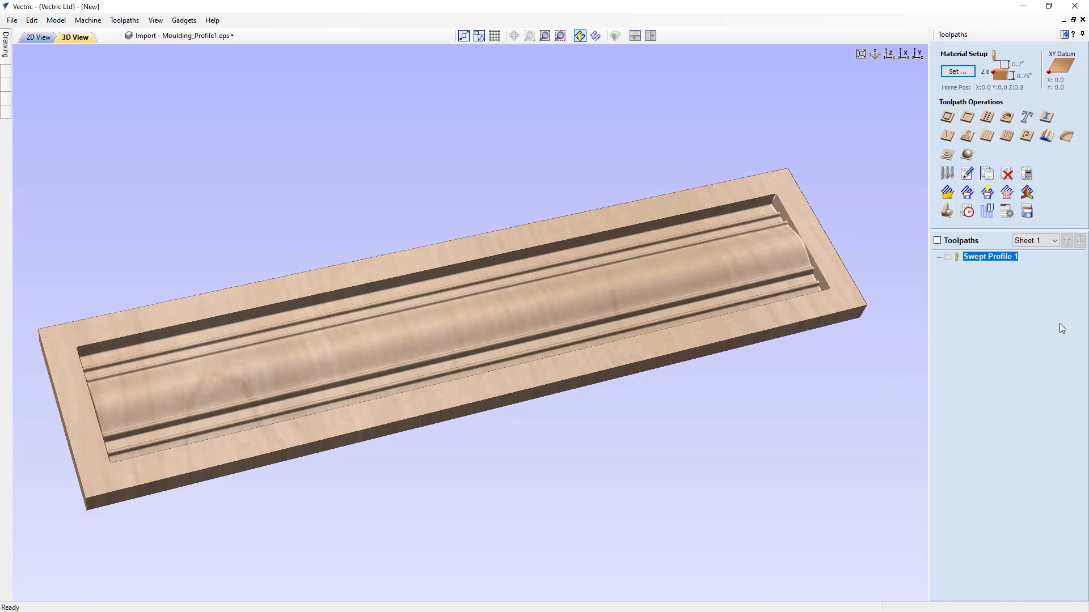
Add the End Mill (1/4") as a larger area clearance tool with Ramp Plunge Moves on, and recalculate the moulding toolpath.
double_click(986, 257)
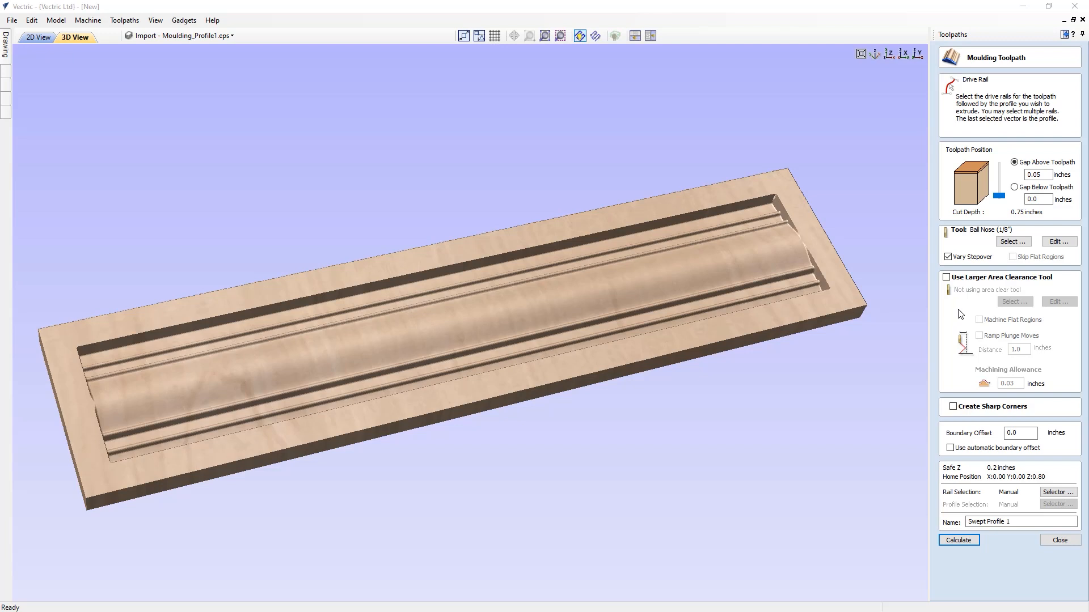
left_click(946, 277)
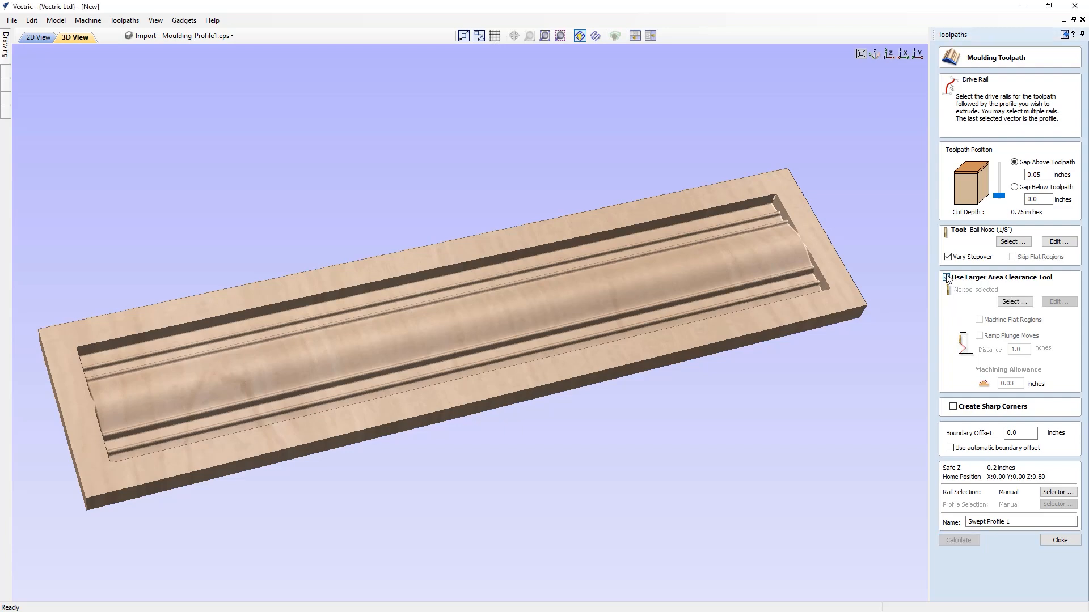
left_click(1009, 302)
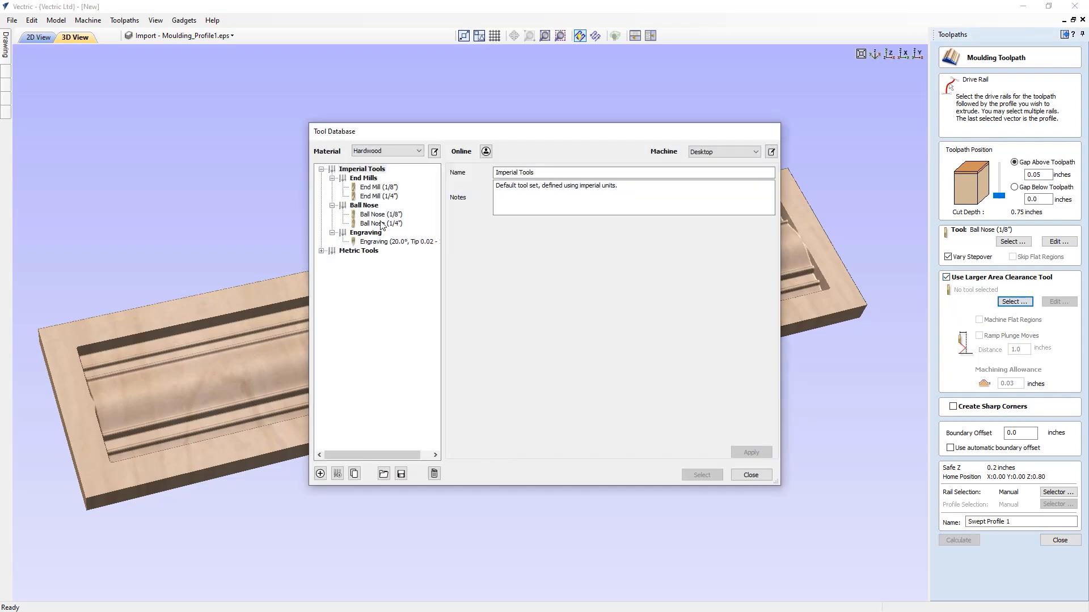
left_click(384, 196)
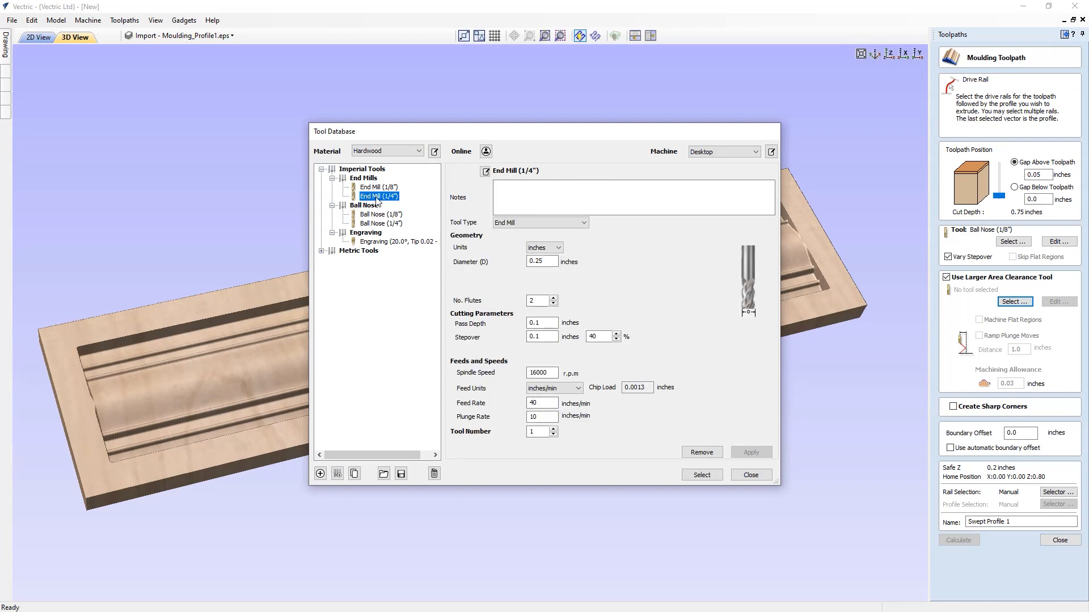
left_click(706, 475)
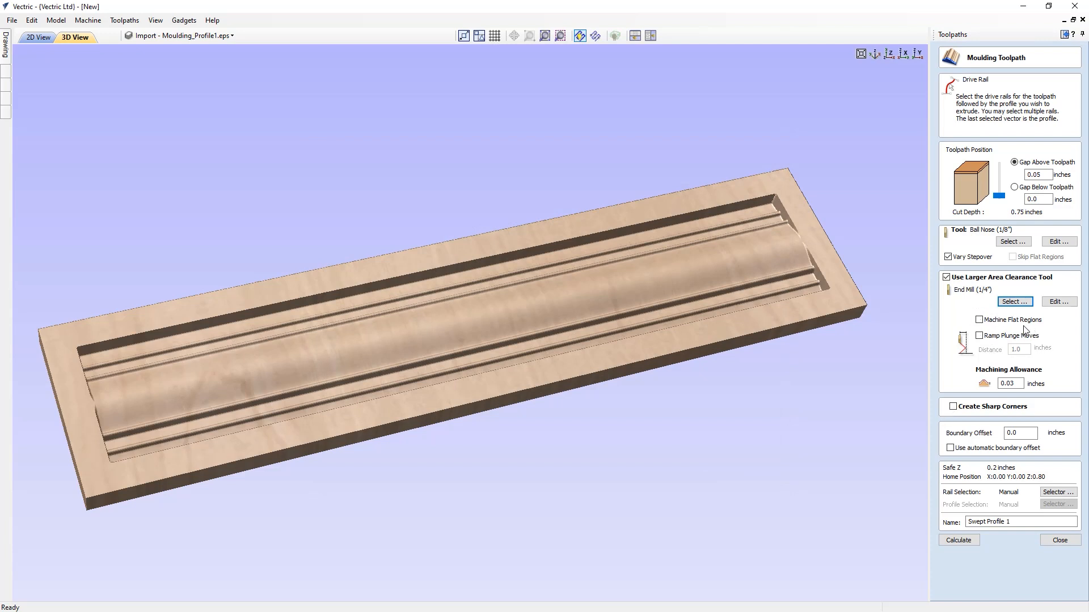
left_click(979, 336)
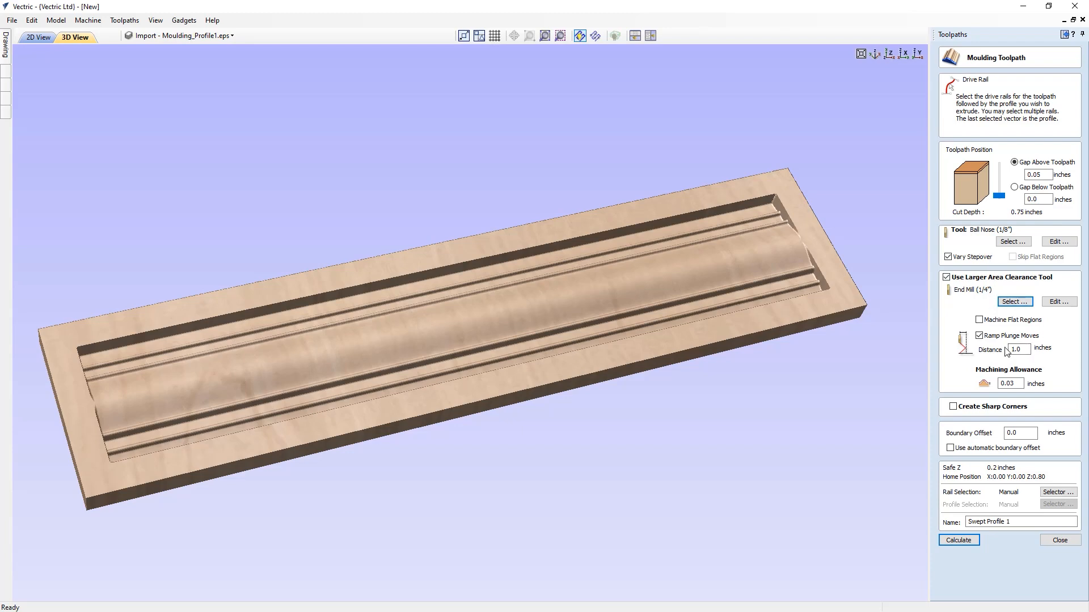
left_click(958, 540)
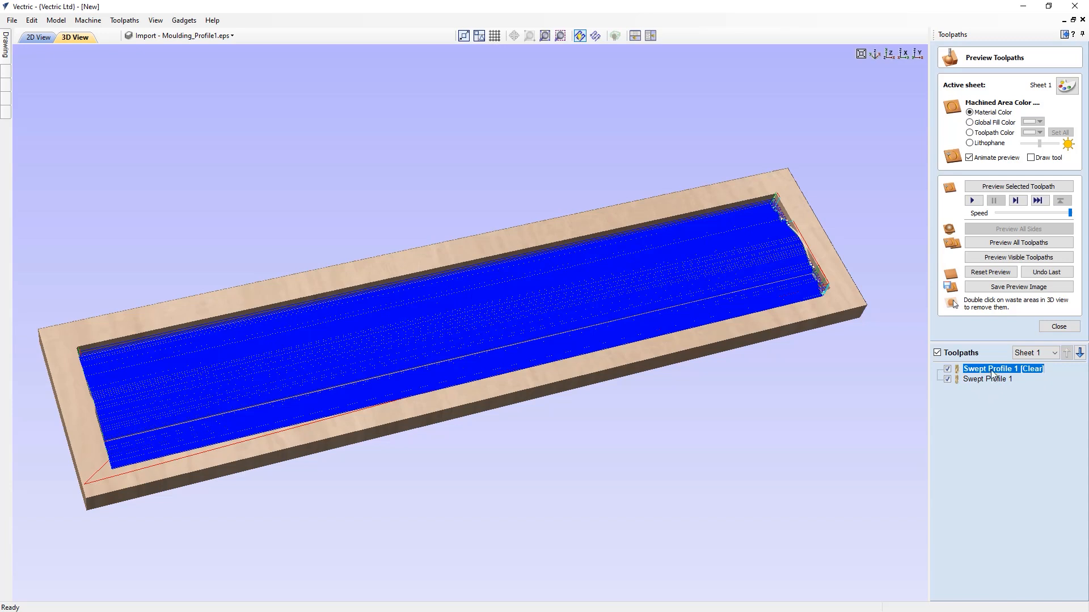
Preview the Swept Profile 1 [Clear] toolpath alone on a reset block, followed by the Swept Profile 1 finishing toolpath.
mouse_move(974, 374)
left_click(948, 380)
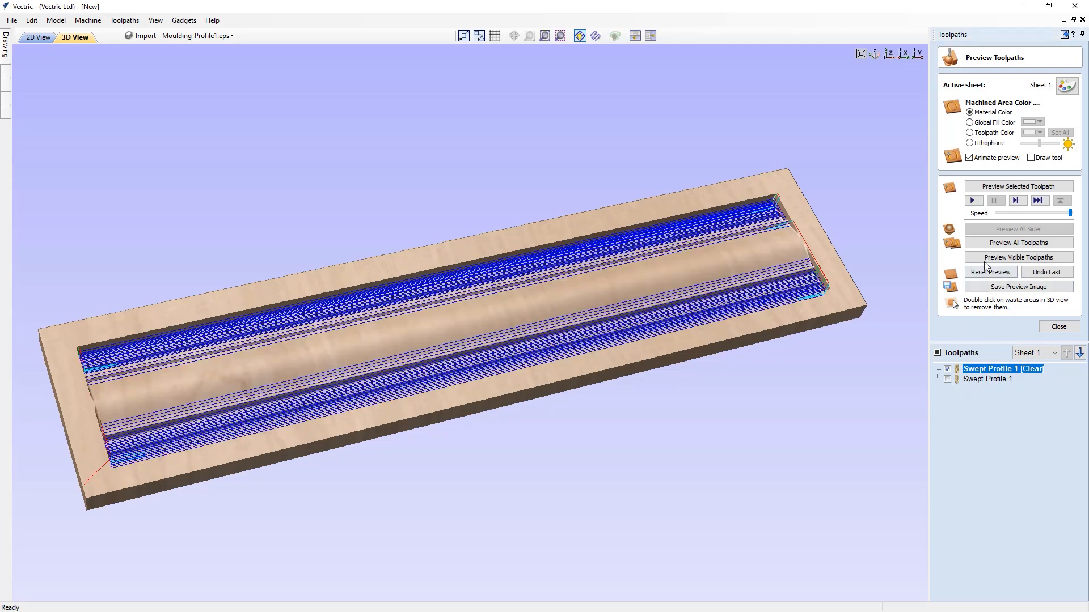
left_click(987, 271)
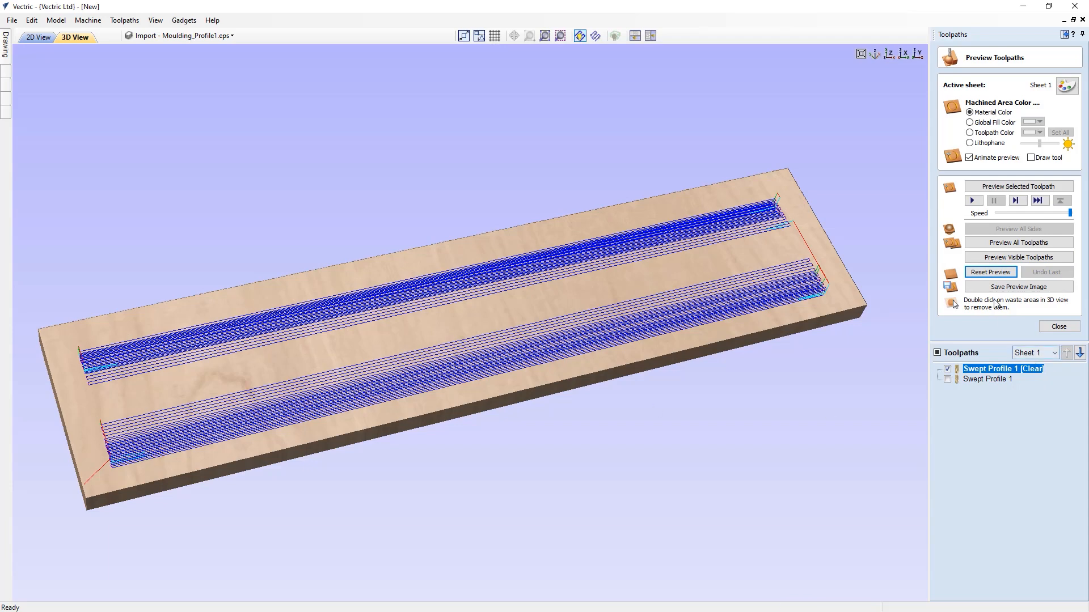
left_click(990, 258)
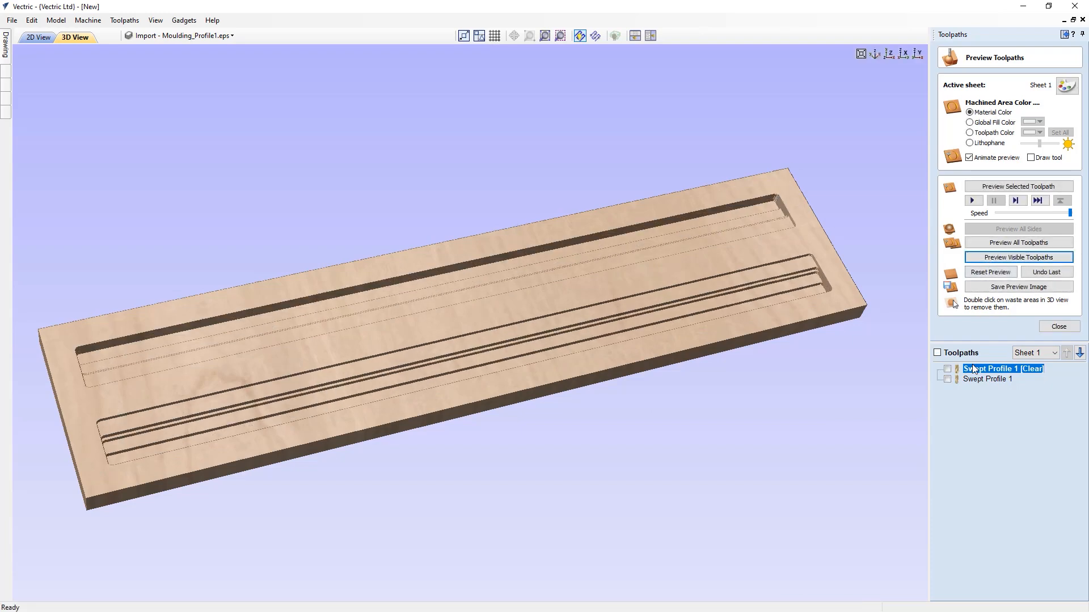
left_click(947, 379)
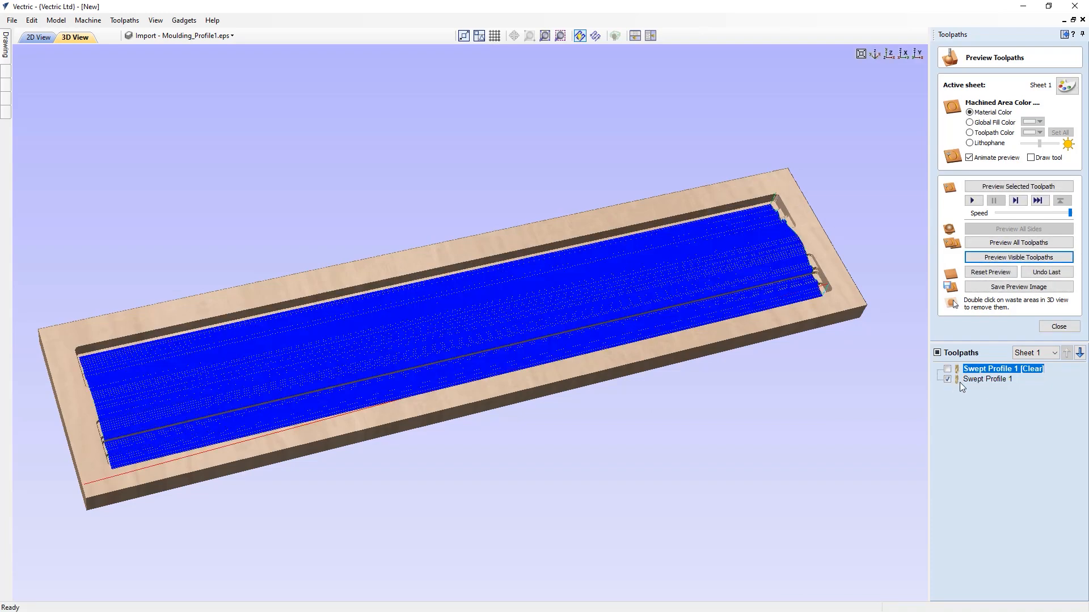
left_click(988, 259)
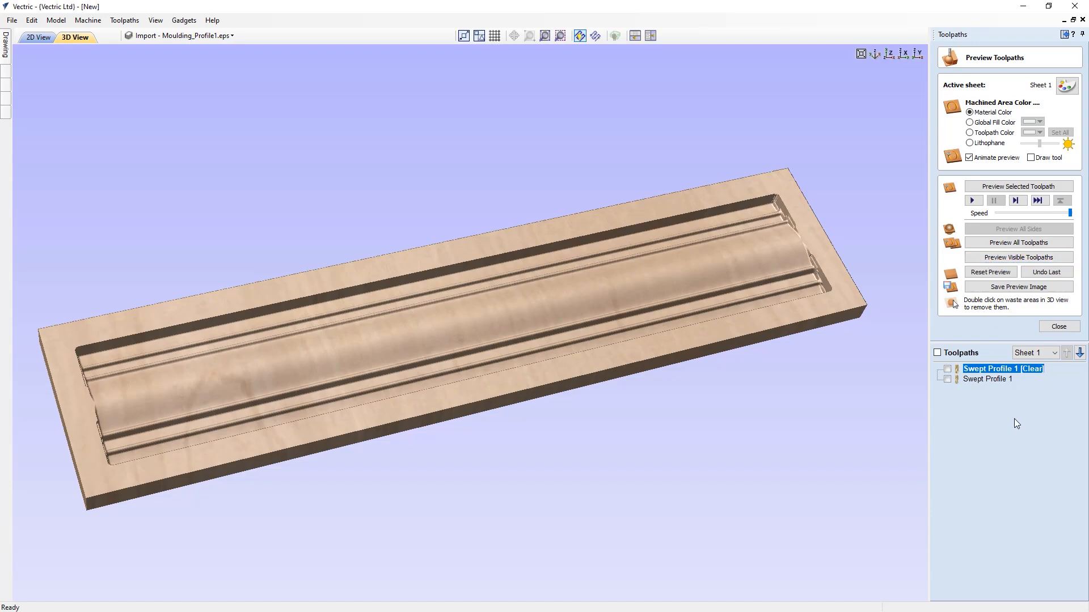
left_click(1052, 326)
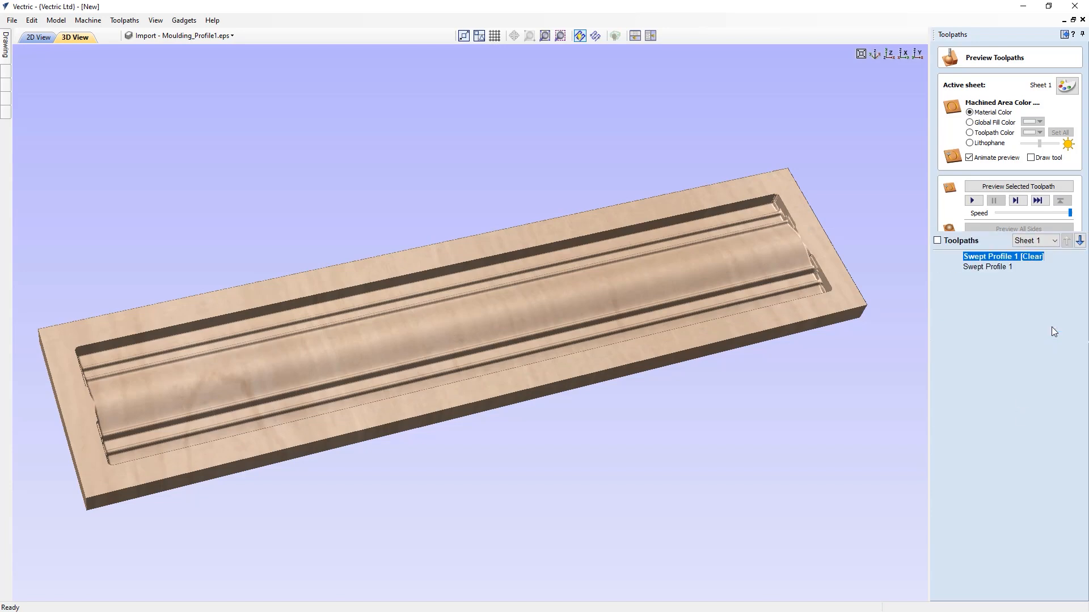
Turn on Machine Flat Regions for the clearance tool and Skip Flat Regions for the ball nose, and recalculate the moulding toolpath.
double_click(988, 261)
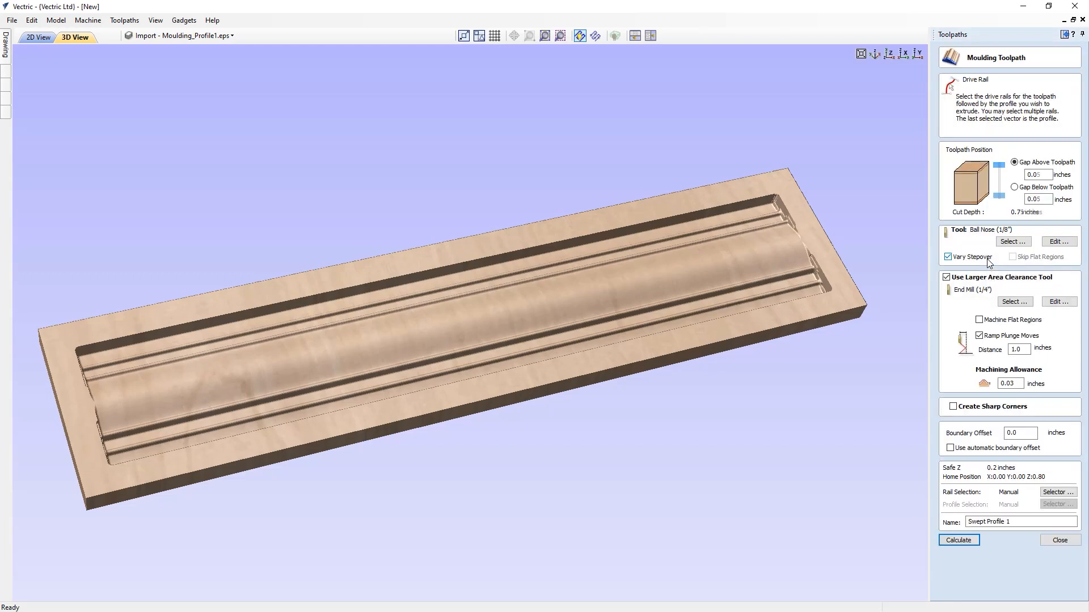
left_click(979, 320)
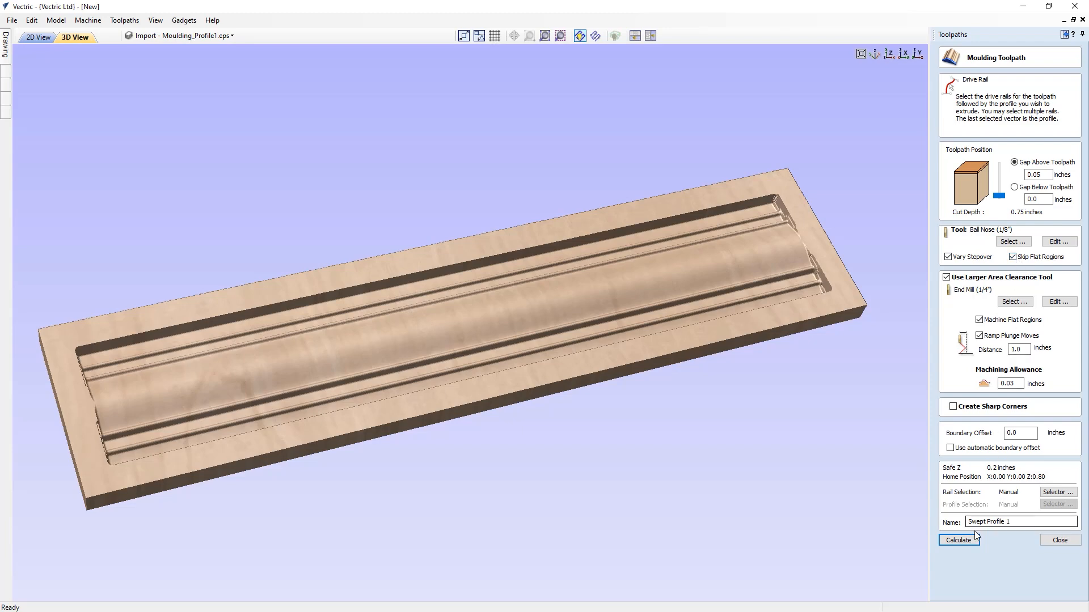
left_click(965, 543)
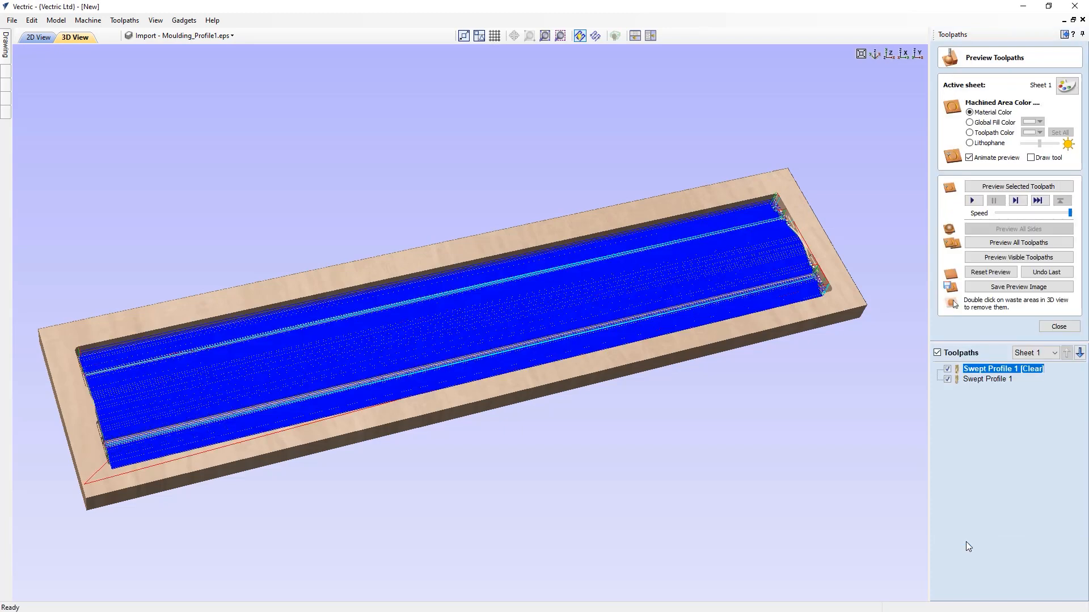
Reset the preview and simulate the recalculated clearance toolpath and the finishing toolpath separately to compare the flat regions.
left_click(990, 272)
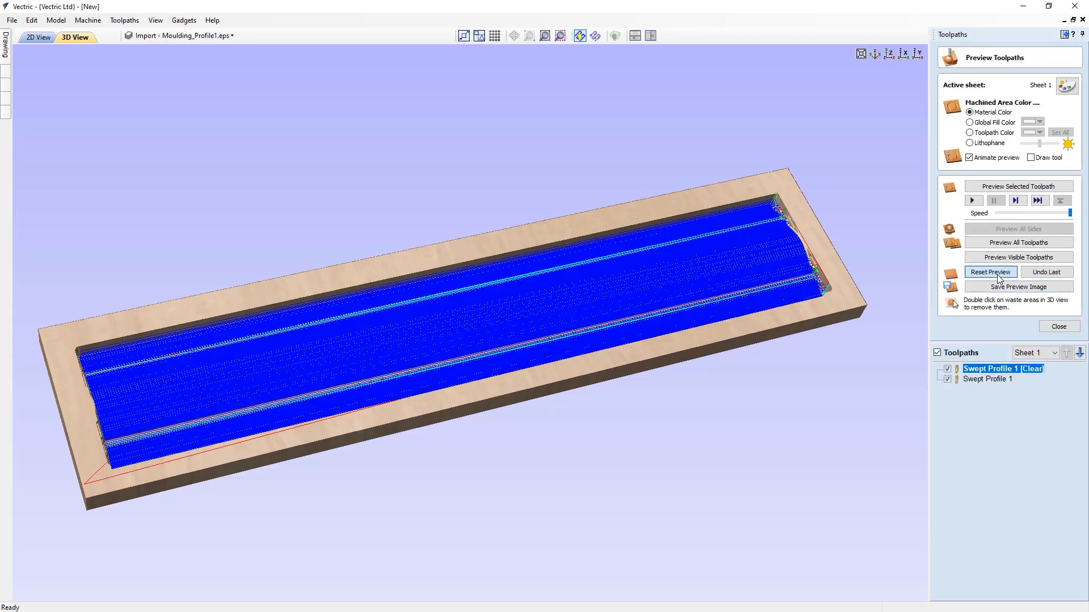
left_click(947, 379)
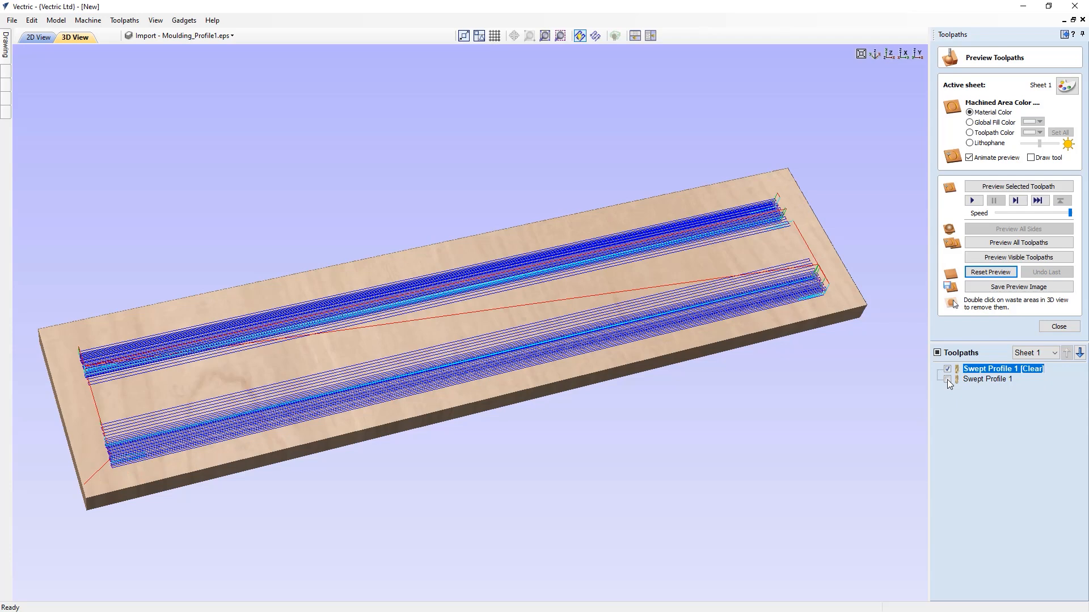
left_click(995, 258)
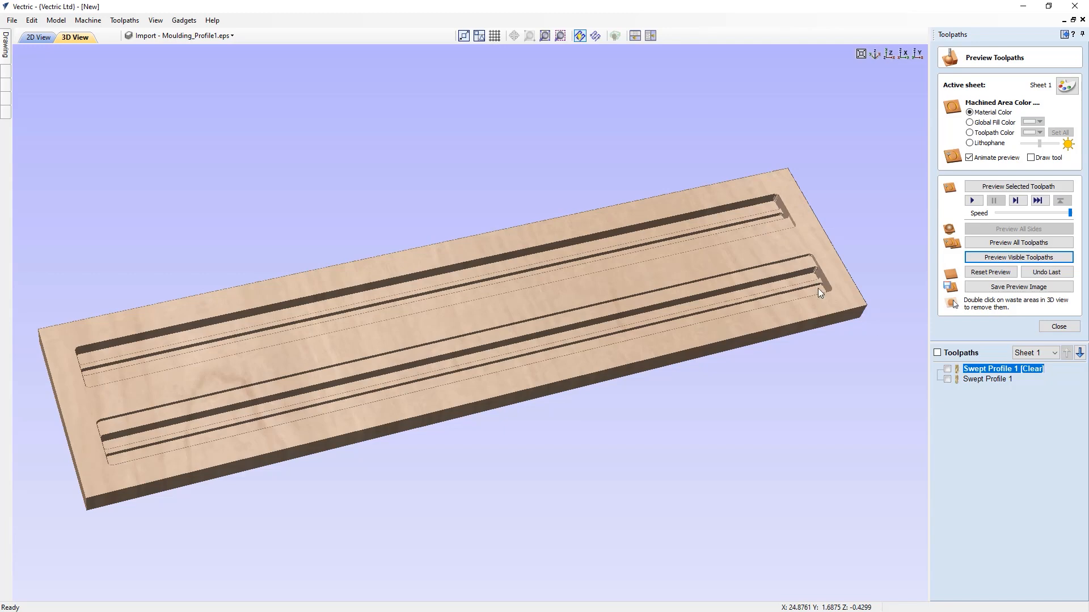
left_click(948, 380)
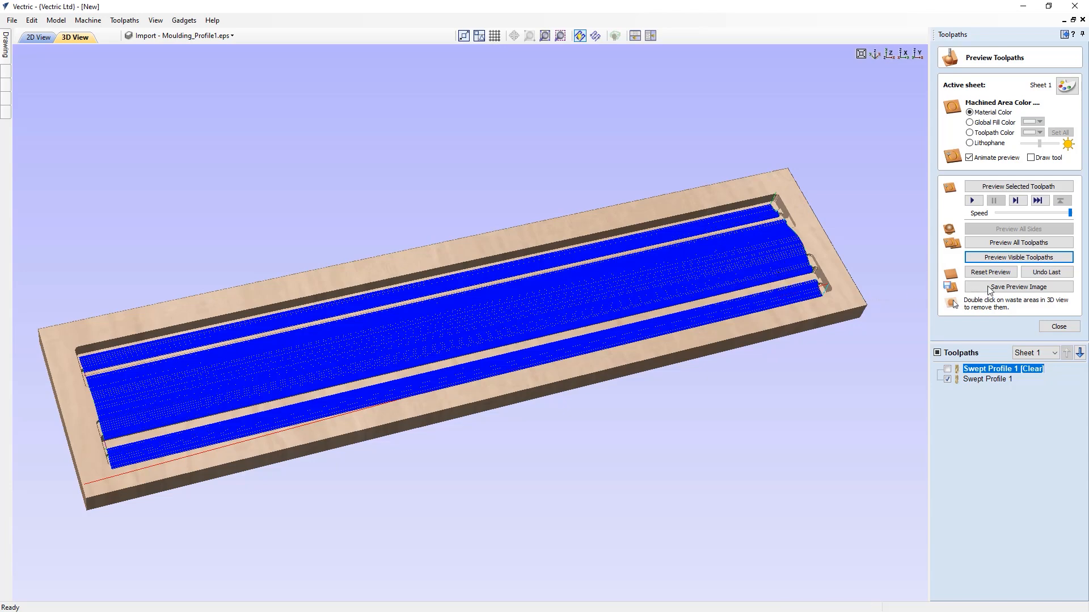
left_click(999, 257)
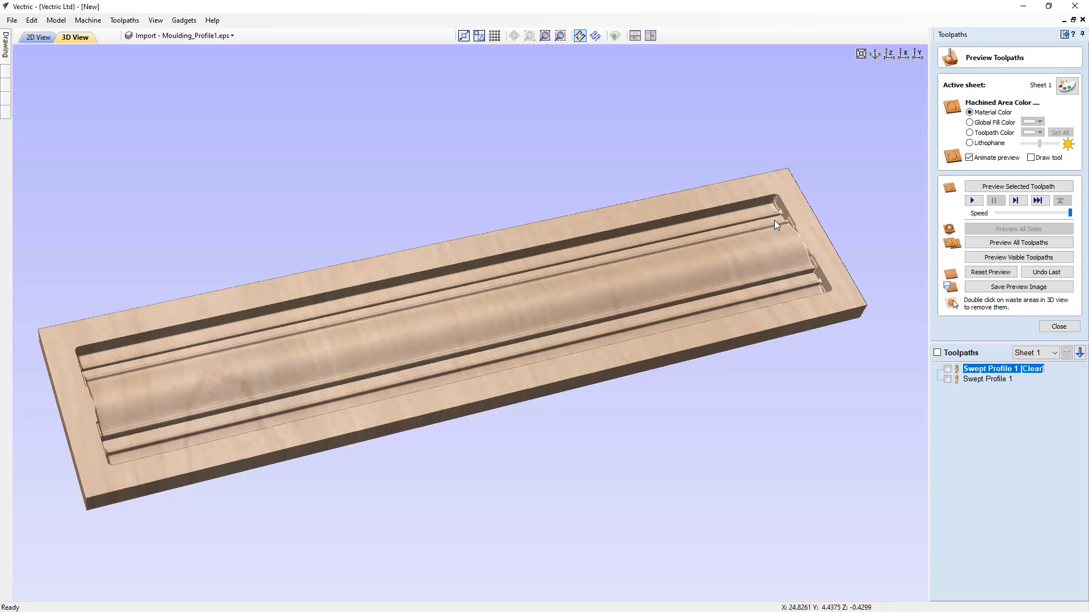
left_click(1054, 327)
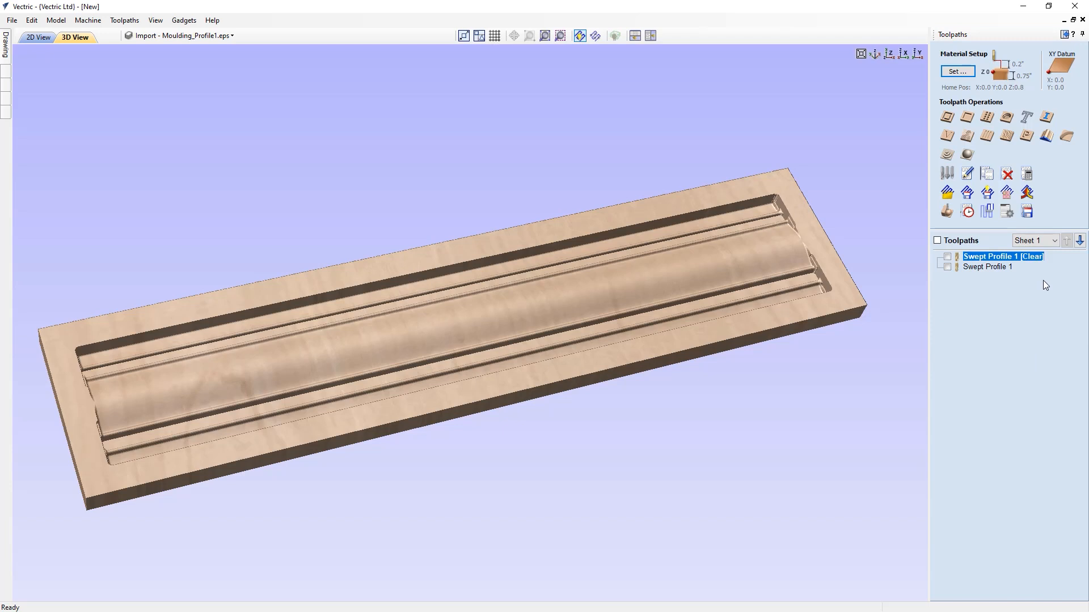
Set the moulding toolpath's Boundary Offset to 0.2 inches with the 2D and 3D views tiled, and recalculate it.
double_click(1008, 257)
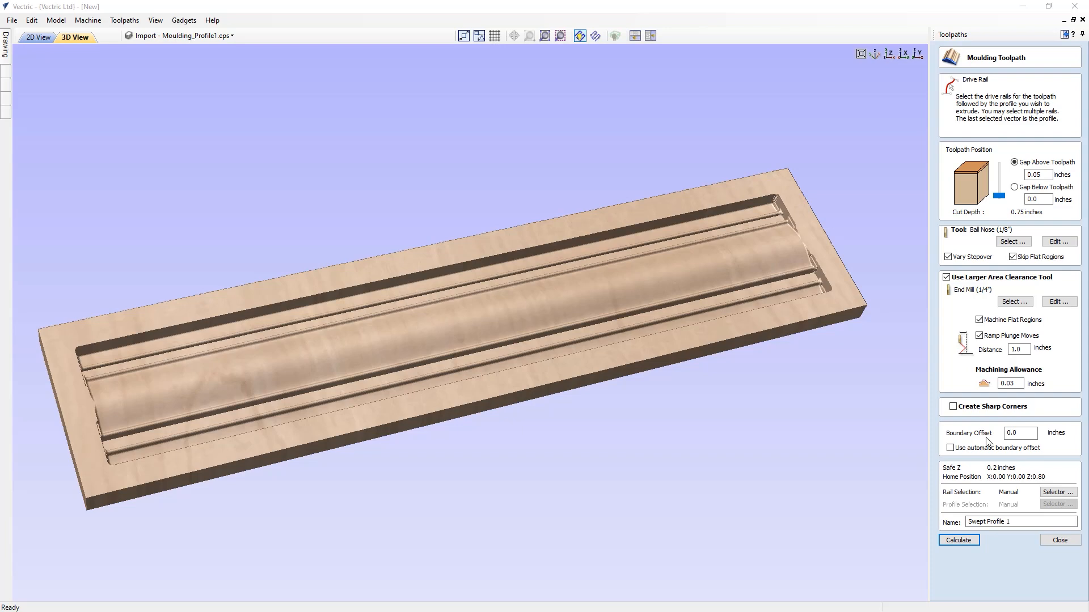
left_click(634, 36)
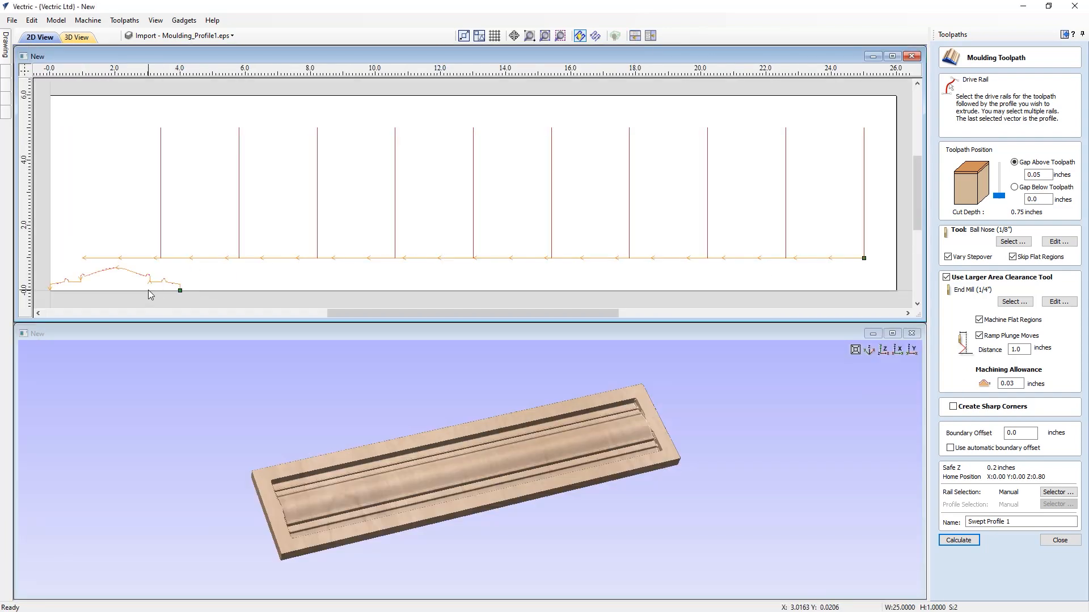
scroll(146, 290, "up", 5)
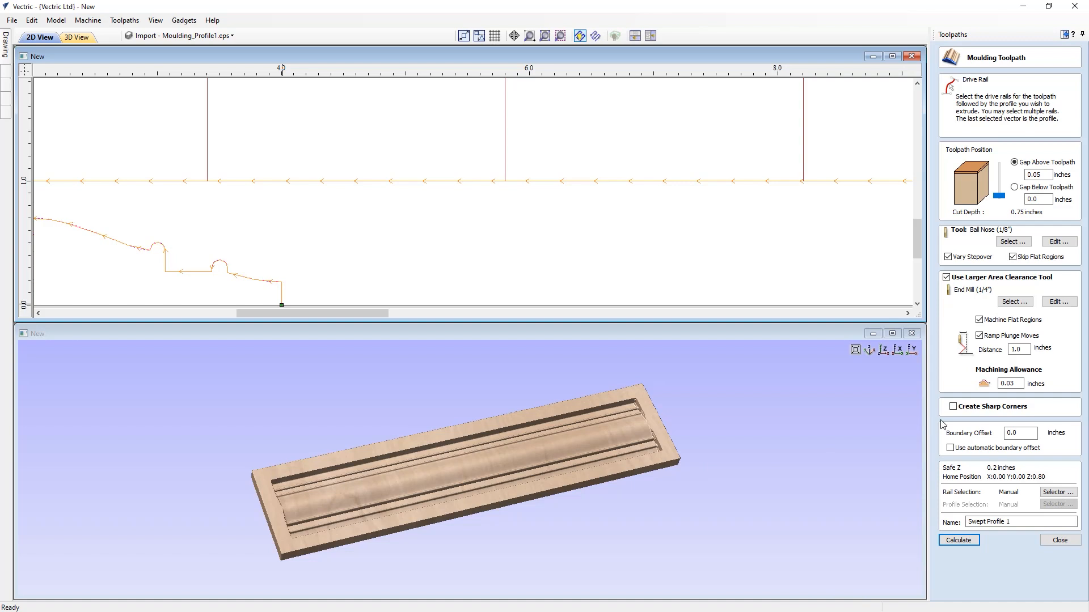
left_click(1014, 434)
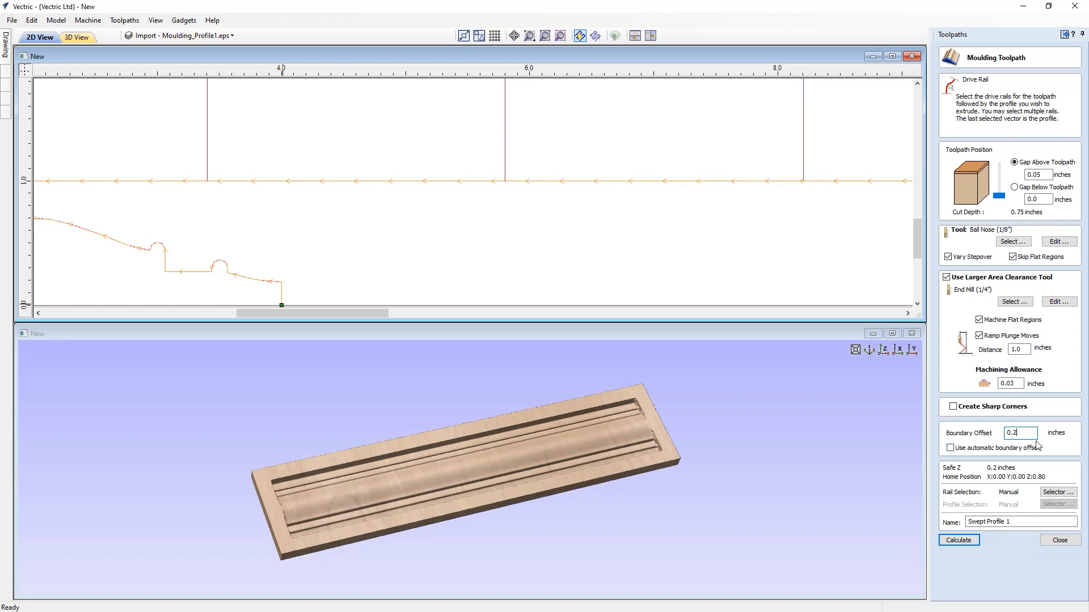
left_click(958, 541)
Reset the preview, simulate only the Swept Profile 1 [Clear] toolpath, and inspect the offset cut along the moulding's long edges.
left_click(989, 273)
left_click(947, 379)
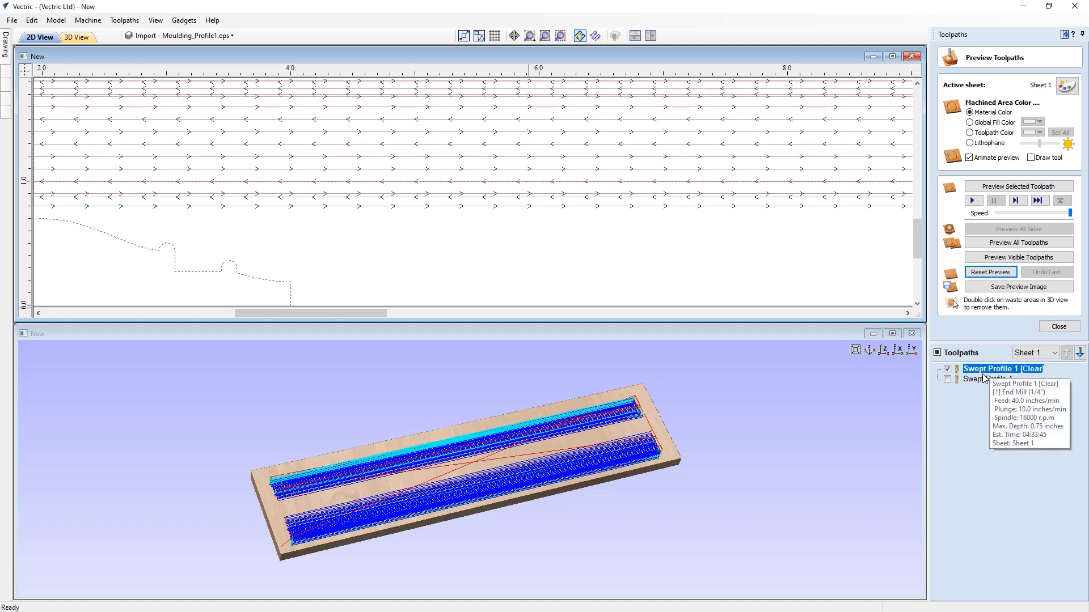
left_click(993, 258)
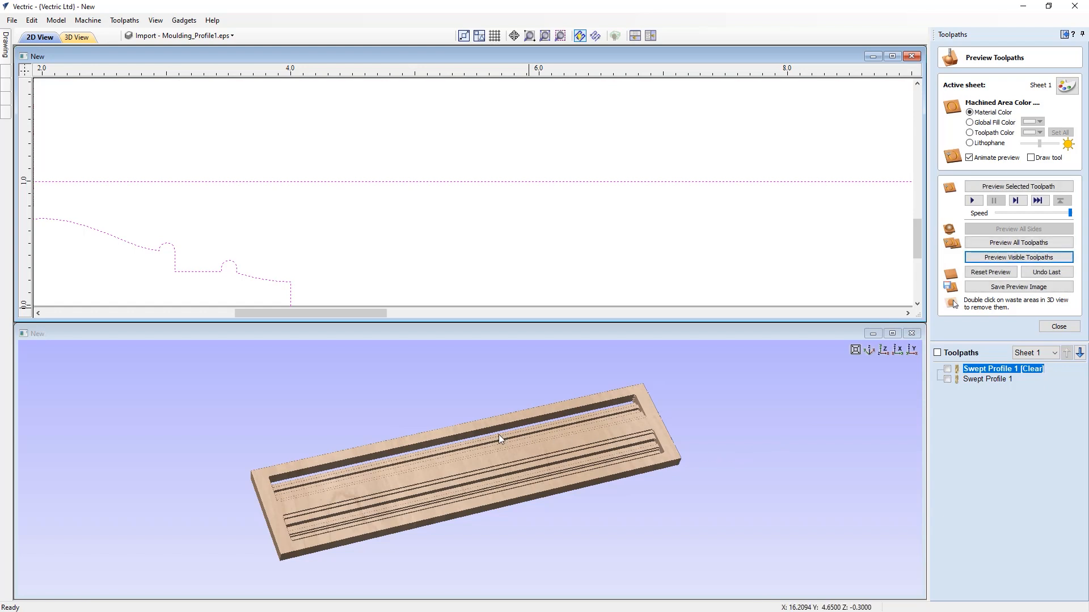
double_click(423, 461)
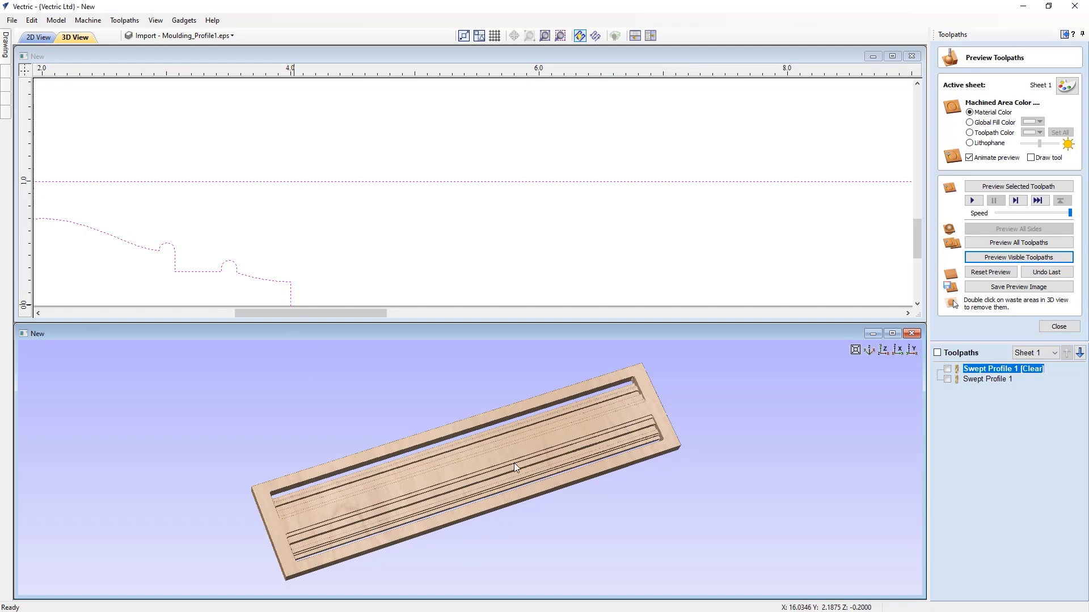
mouse_move(474, 479)
left_mouse_down()
mouse_move(472, 494)
mouse_move(460, 478)
mouse_move(455, 489)
left_mouse_up()
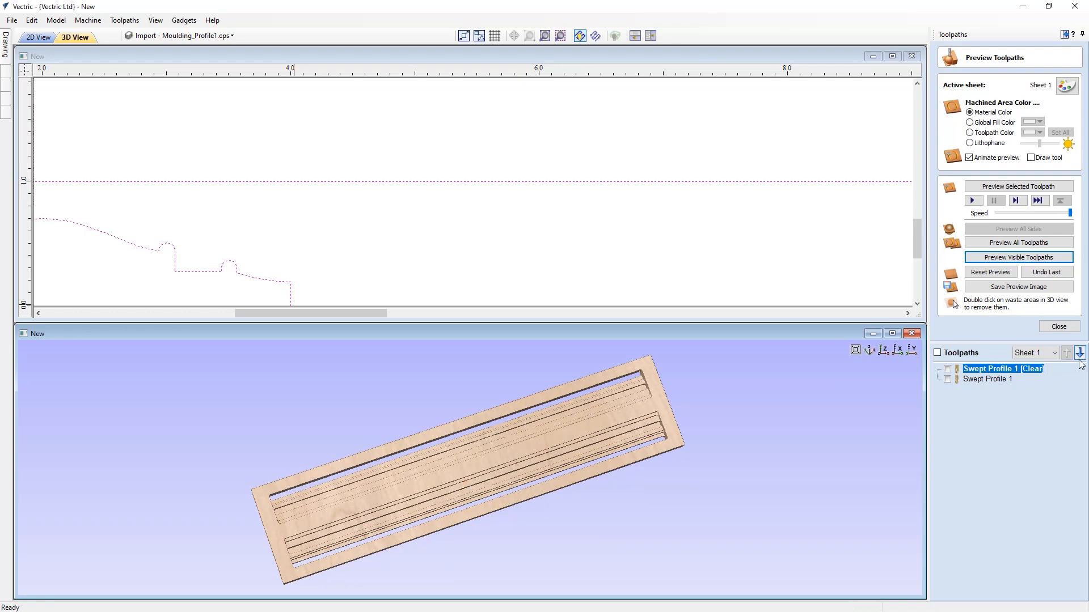
Simulate the Swept Profile 1 finishing toolpath alone and inspect the moulding's edges before restoring the isometric view.
left_click(947, 380)
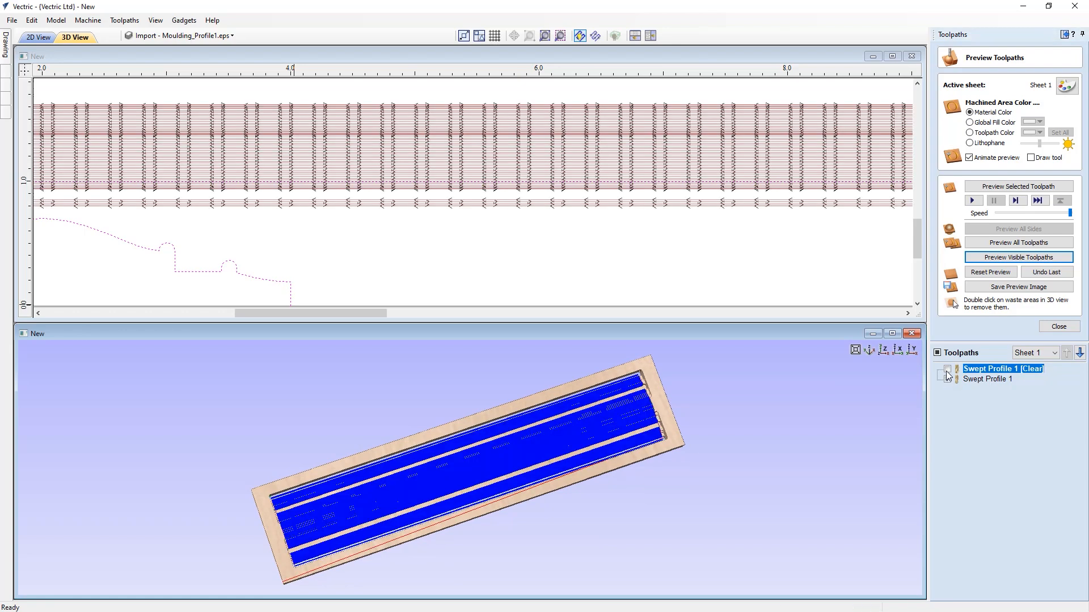
left_click(978, 261)
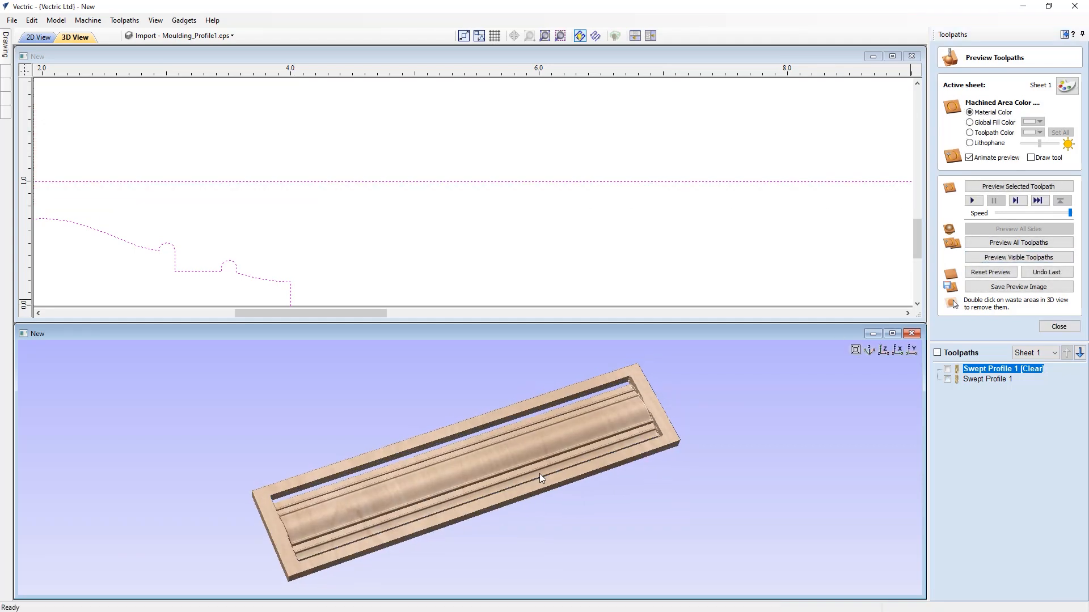
scroll(493, 479, "up", 2)
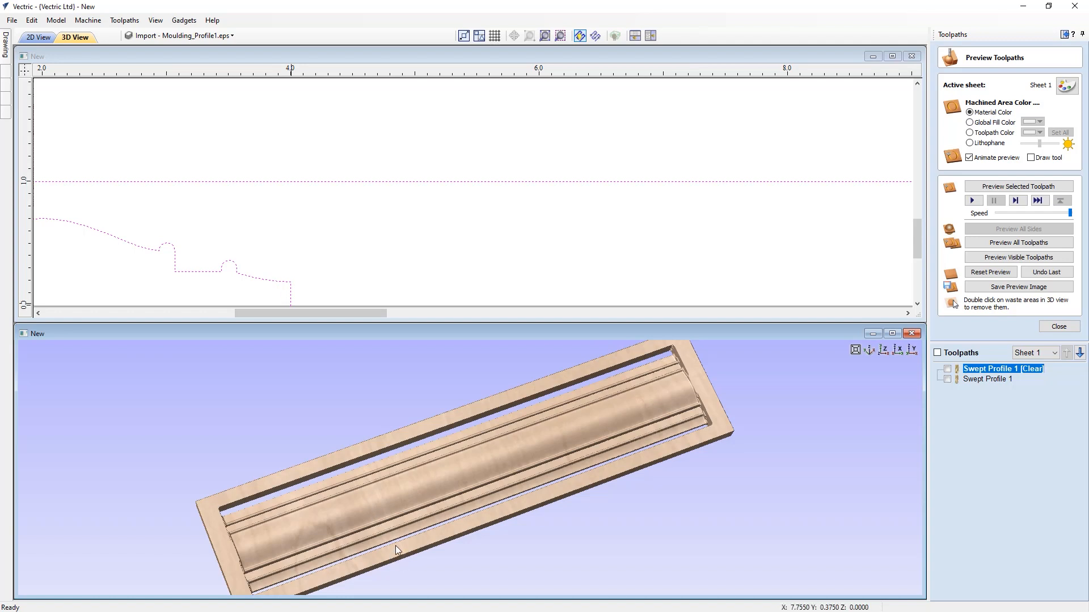
left_click_drag(457, 516, 434, 533)
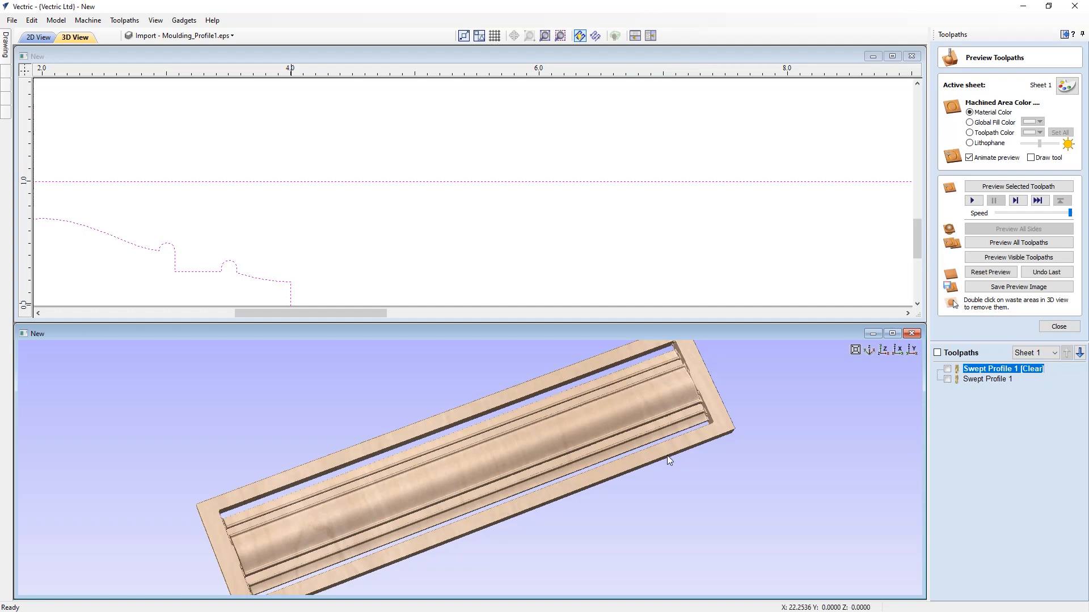
left_click(868, 350)
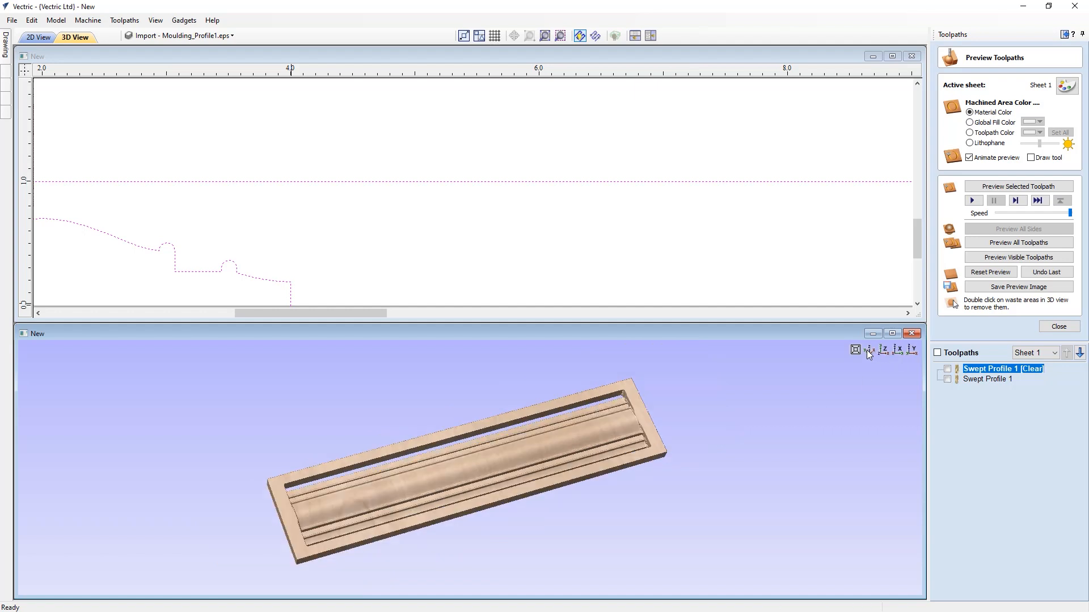
Reopen the moulding toolpath to examine its Gap Above and Gap Below Toolpath options, leaving it without recalculating.
left_click(492, 159)
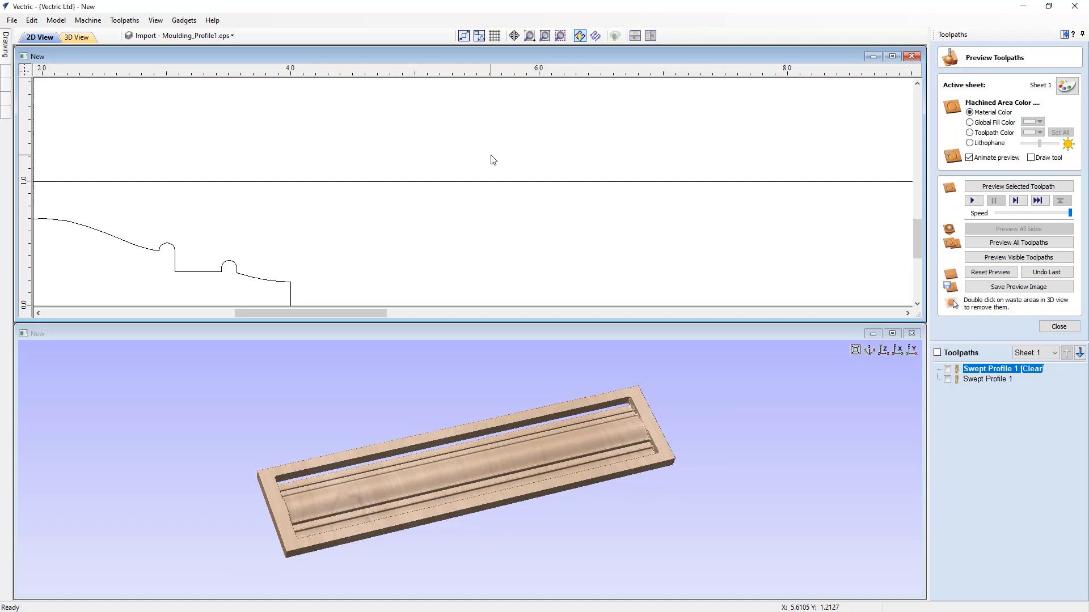
key("F6")
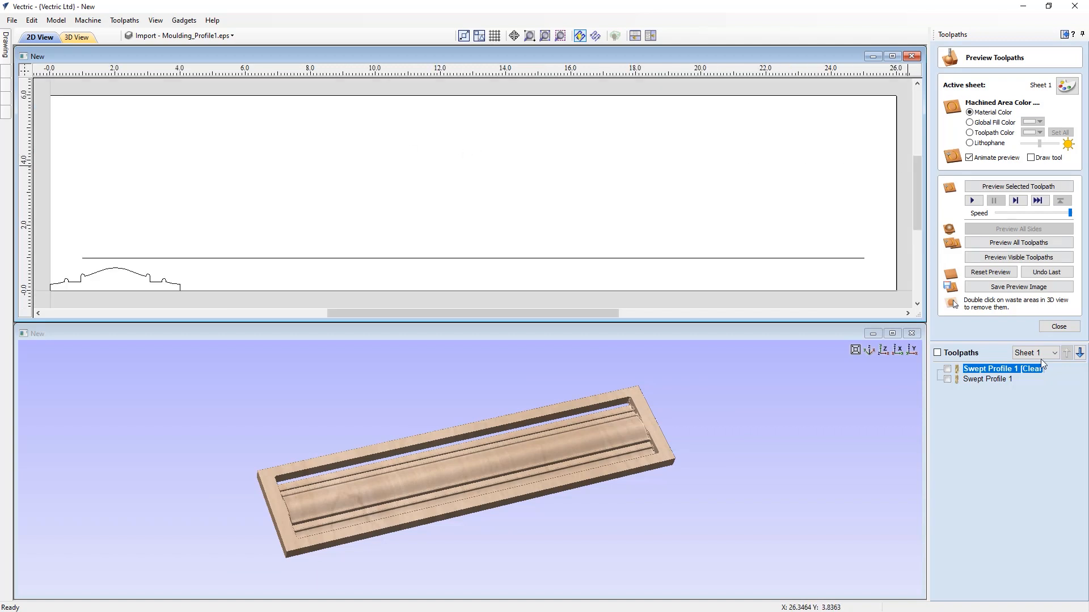
left_click(1058, 327)
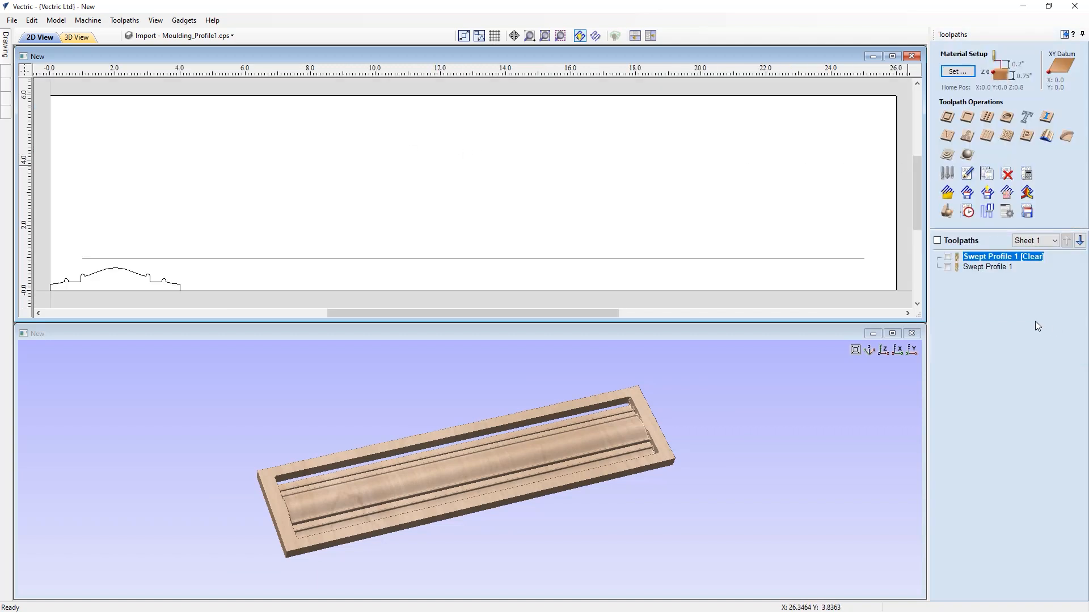
double_click(977, 261)
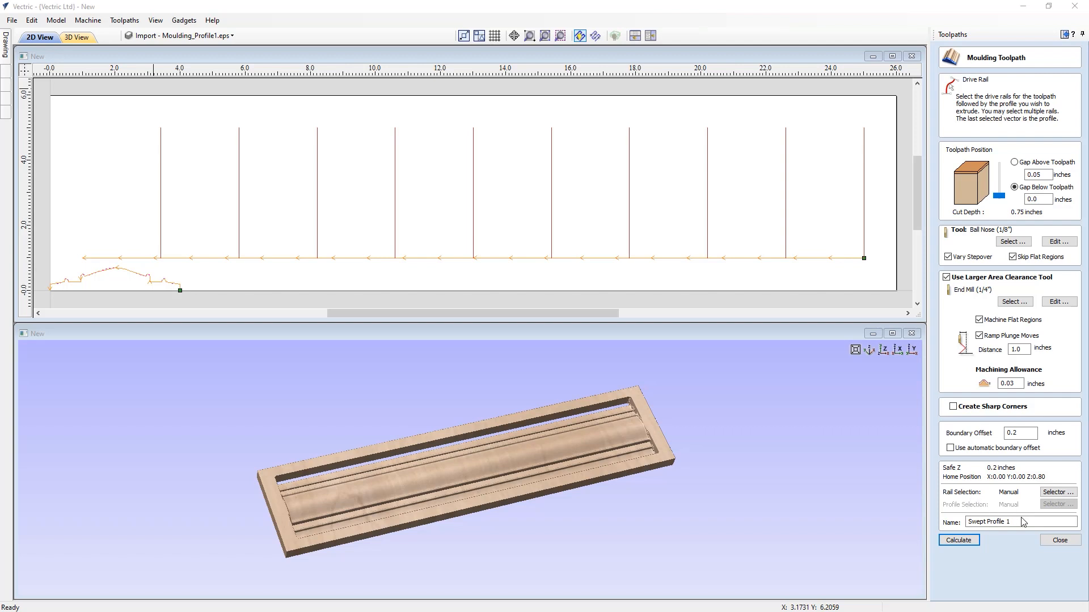
left_click(1059, 541)
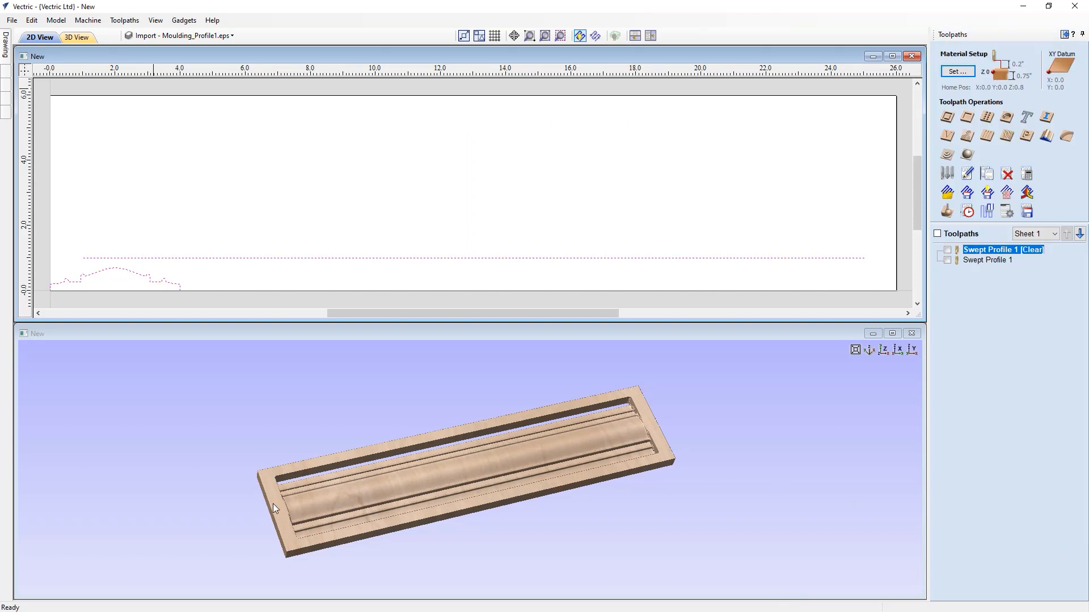
Lengthen the straight rail by moving its end nodes outward horizontally, about 0.3 inches at each end.
left_click_drag(468, 467, 468, 500)
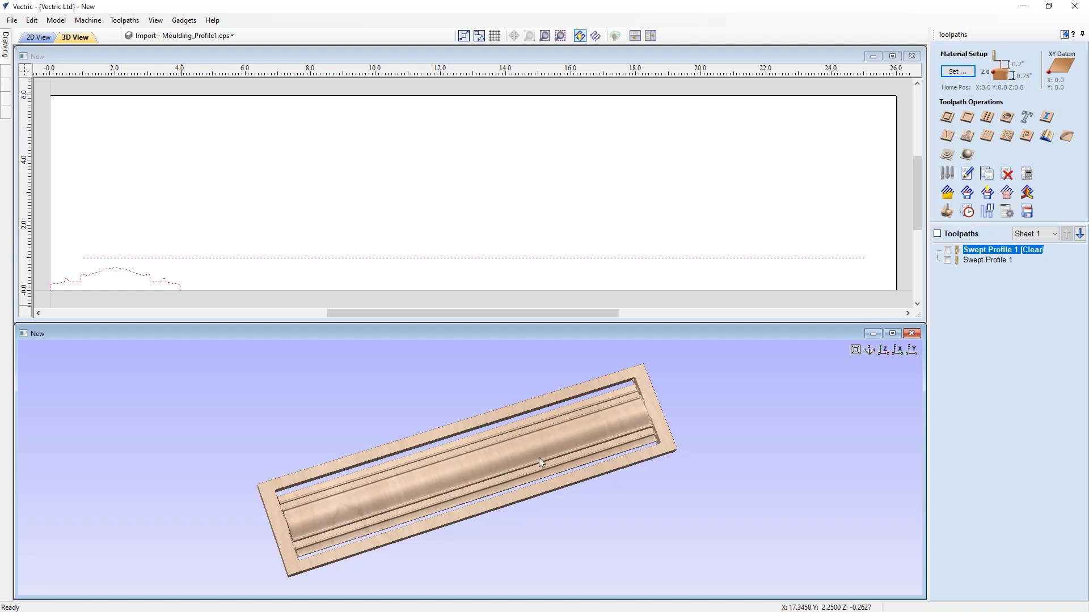
left_click(589, 222)
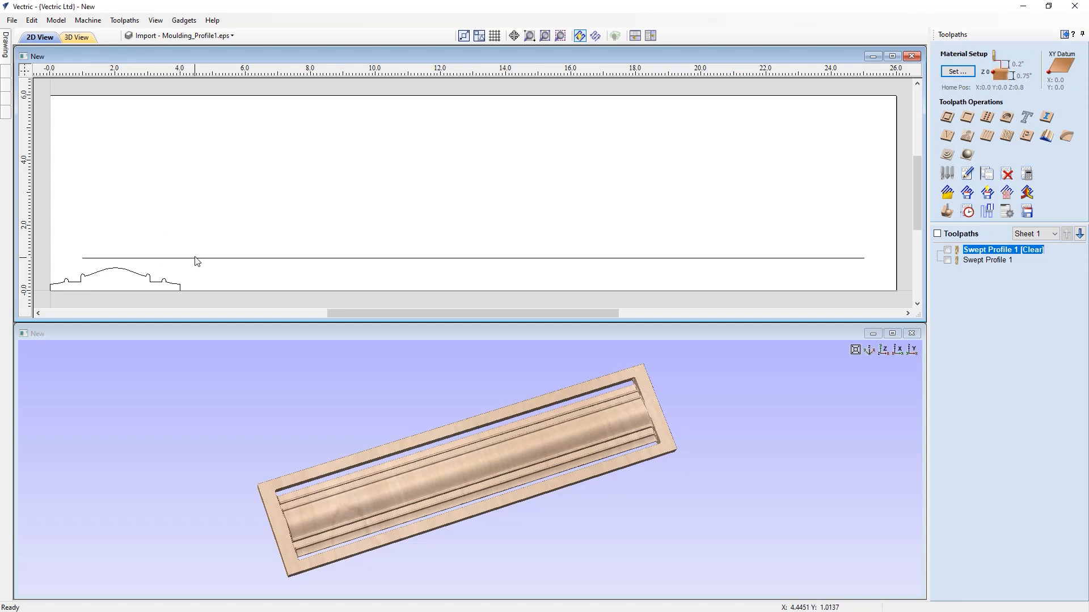
left_click(1065, 37)
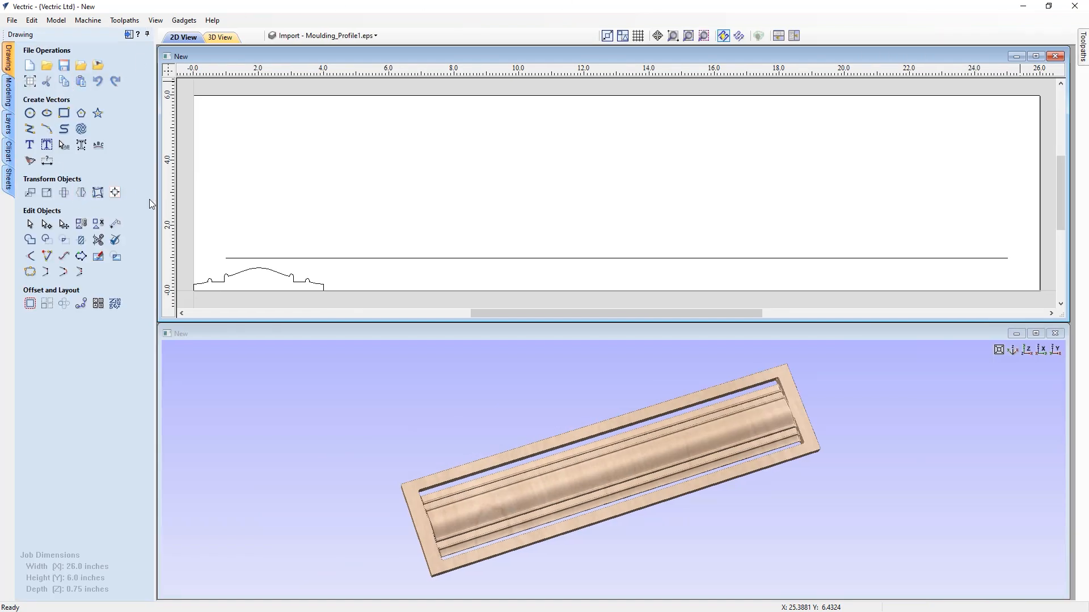
left_click(241, 258)
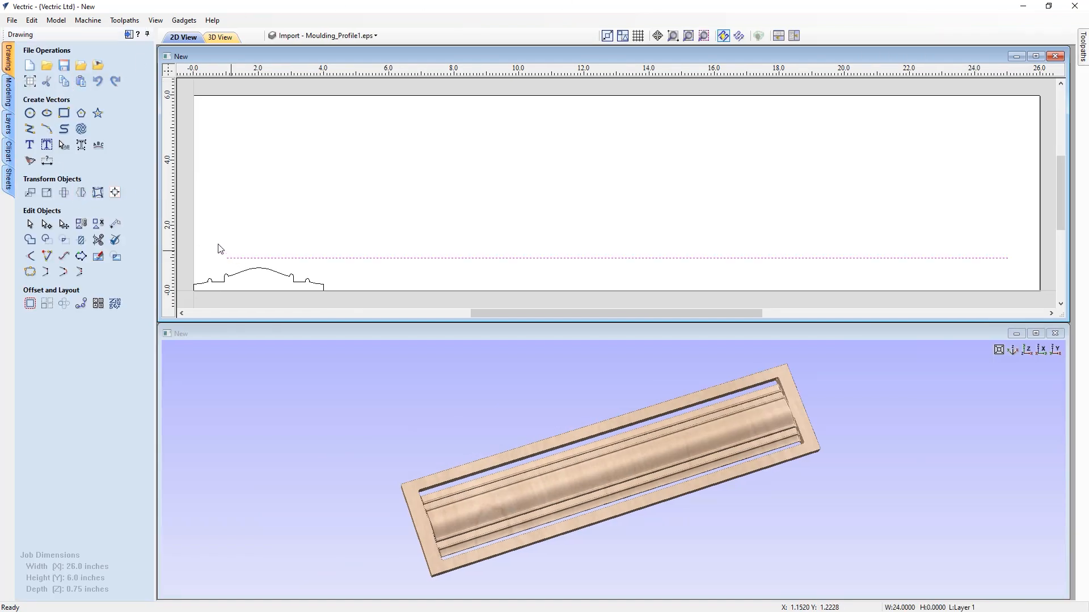
left_click(47, 225)
left_click_drag(212, 239, 237, 274)
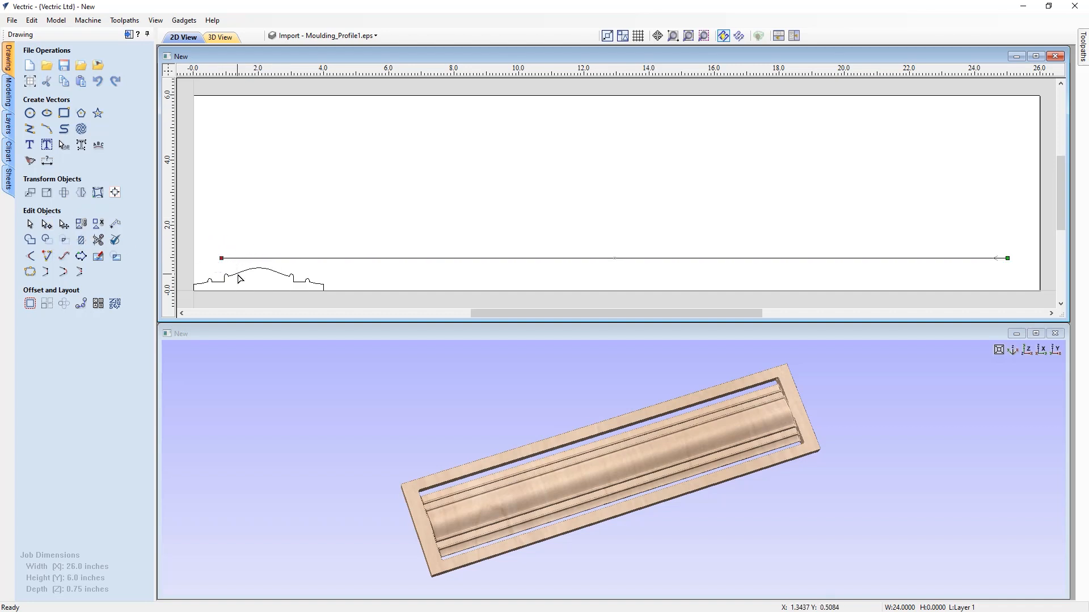
left_click_drag(962, 226, 1015, 273)
key("Right")
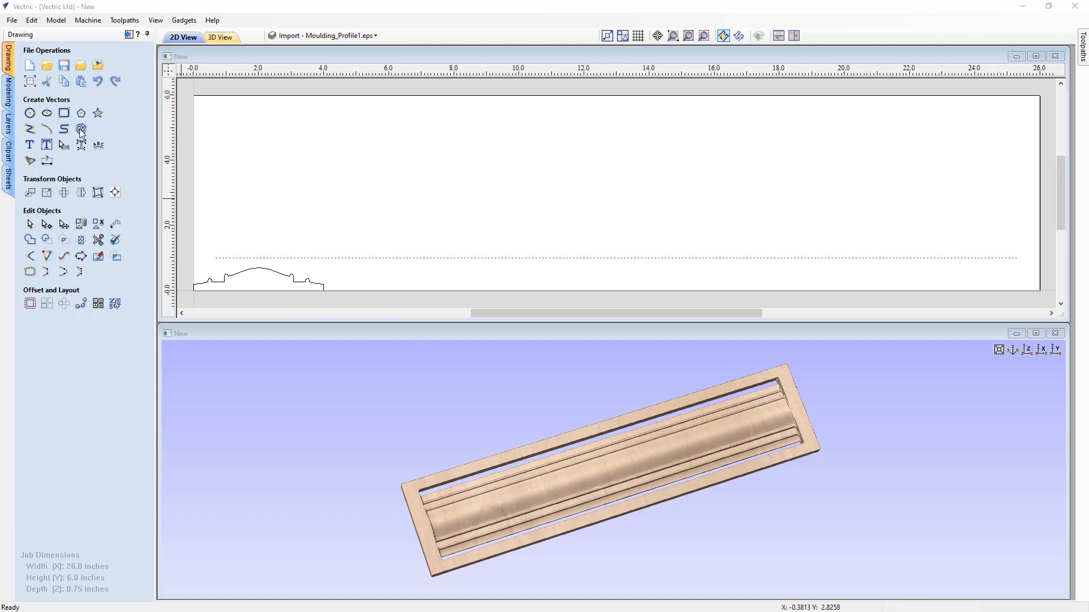
Create a square-cornered rectangle 24 inches wide and 4 inches high, anchored by its centre at X 0, Y 0.
left_click(65, 116)
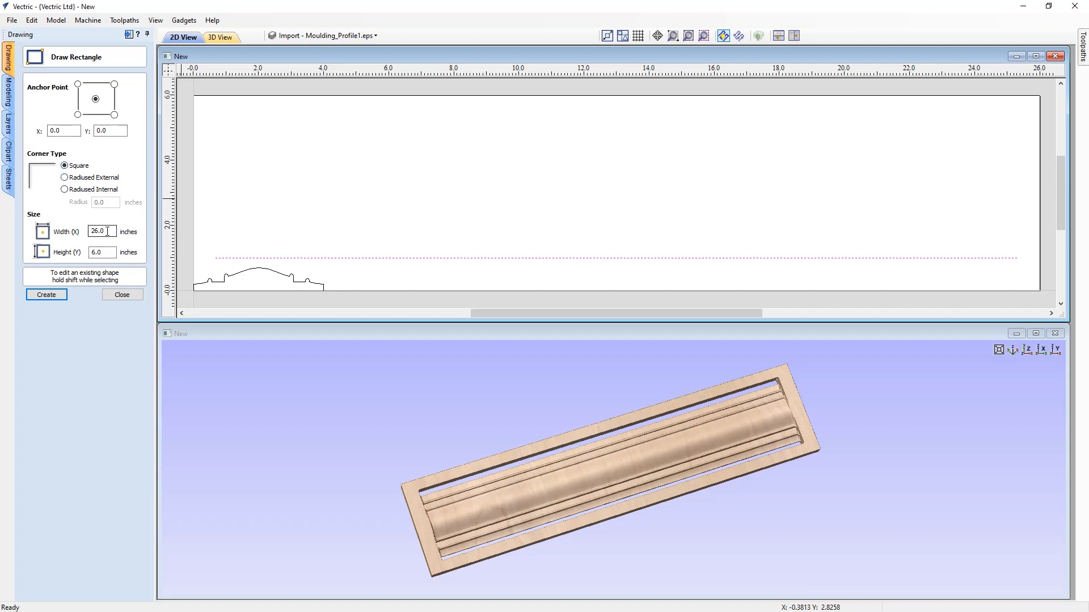
left_click_drag(107, 231, 75, 232)
type("2")
left_click_drag(106, 254, 69, 256)
left_click(45, 296)
key("Escape")
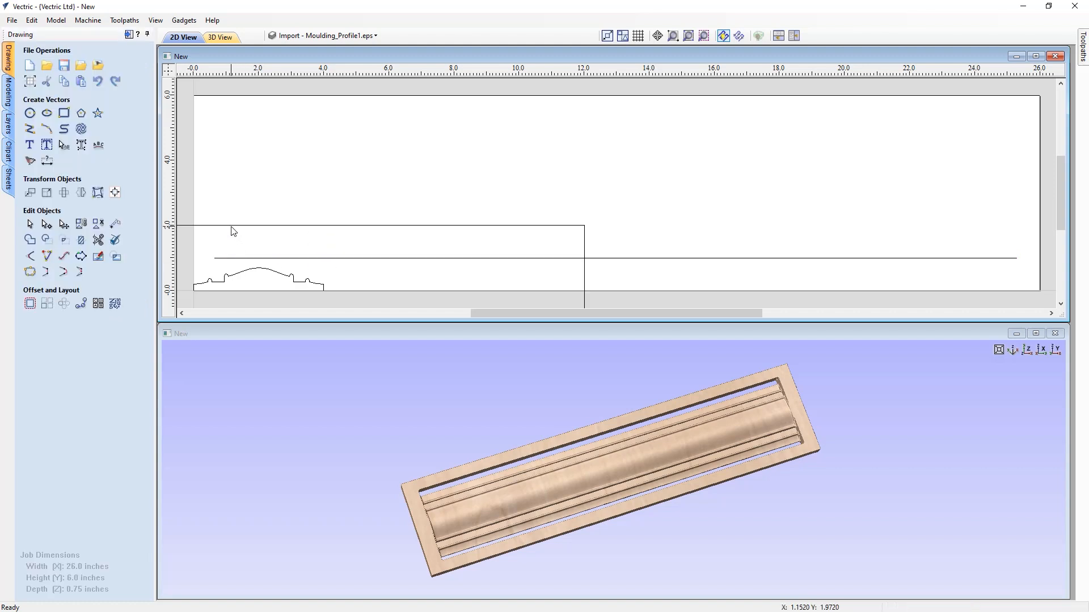
Centre the rectangle on the material in both directions with the Alignment Tools.
left_click(212, 227)
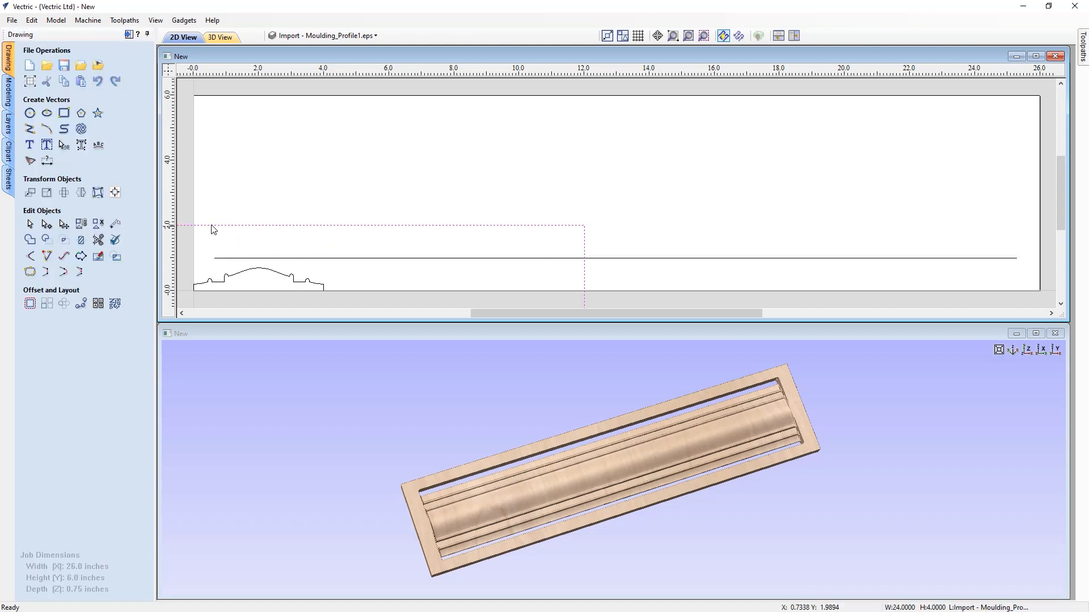
left_click(116, 193)
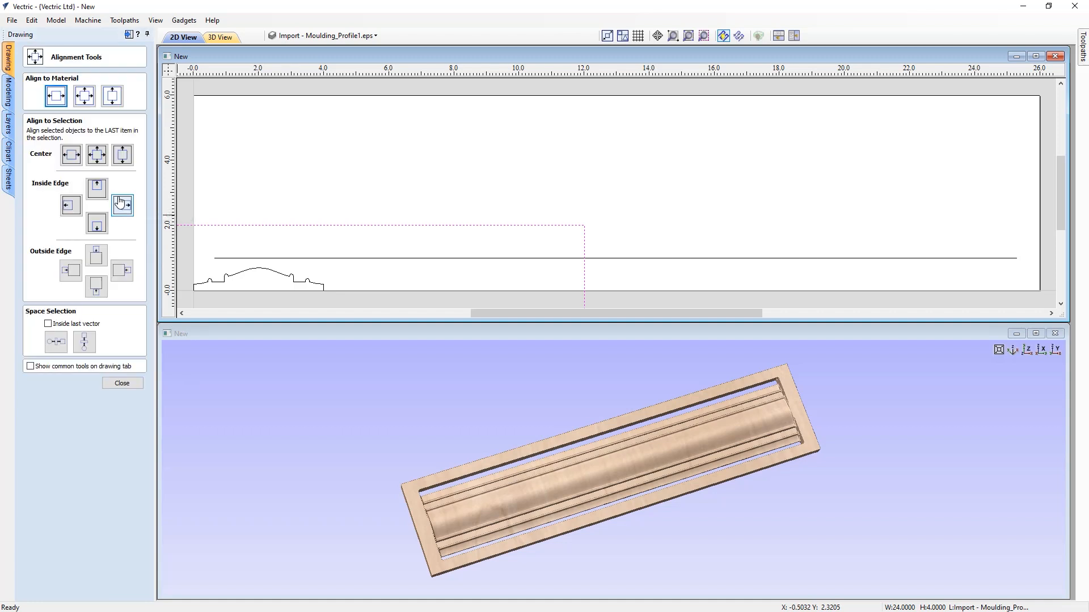
left_click(85, 100)
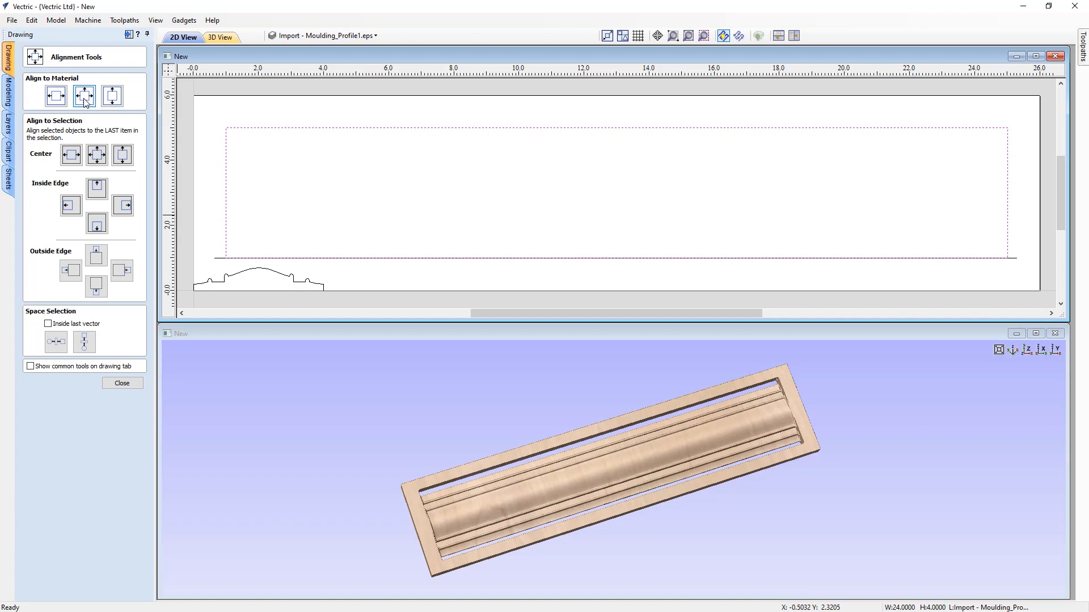
left_click(123, 384)
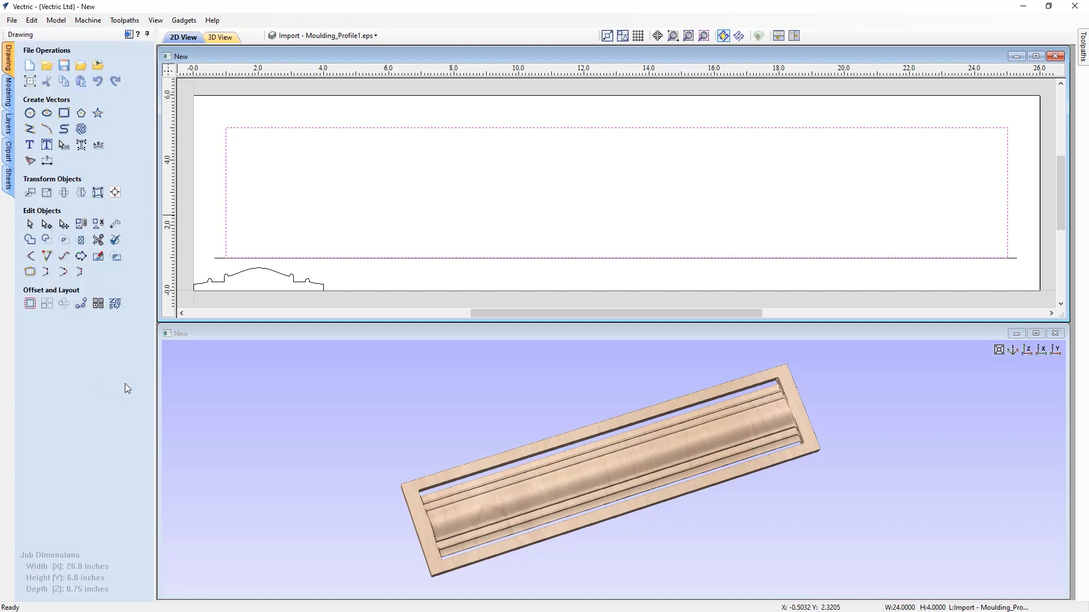
Recalculate the moulding toolpath on the lengthened rail and preview the clearance and finishing toolpaths together.
left_click(129, 34)
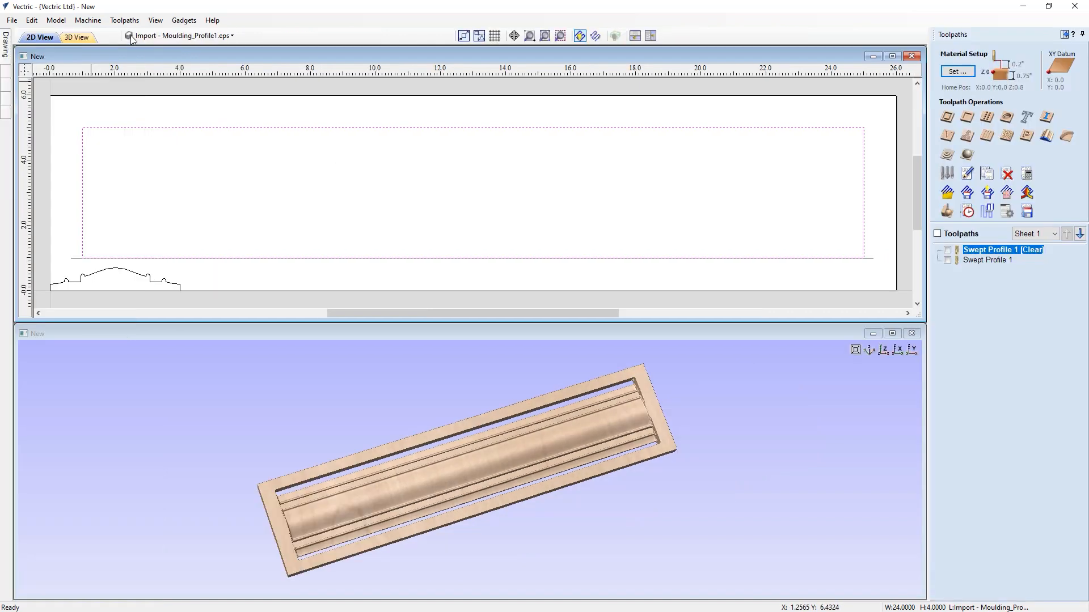
double_click(996, 256)
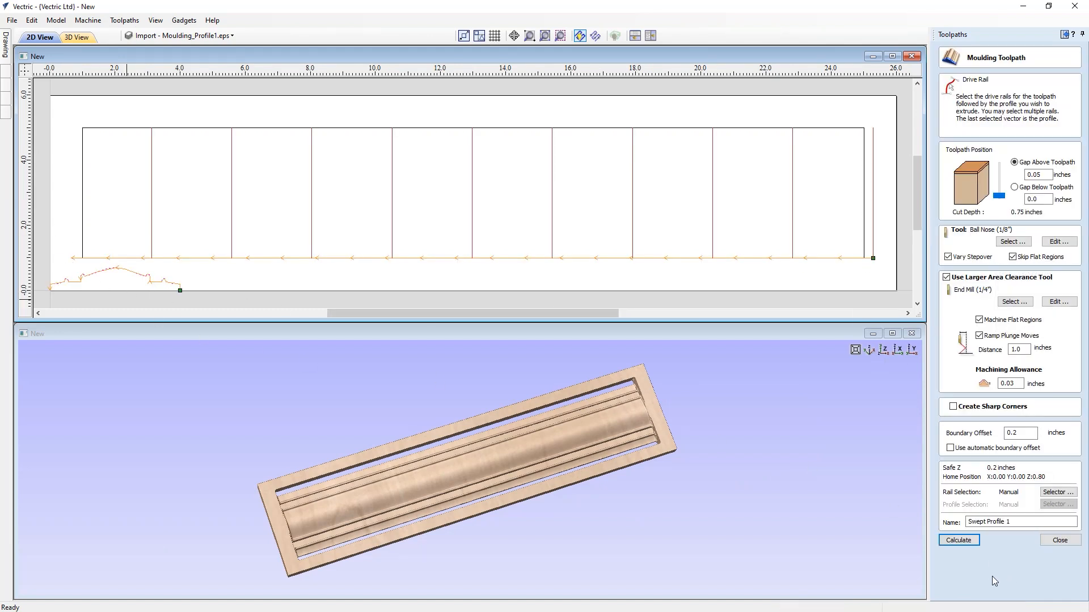
left_click(958, 540)
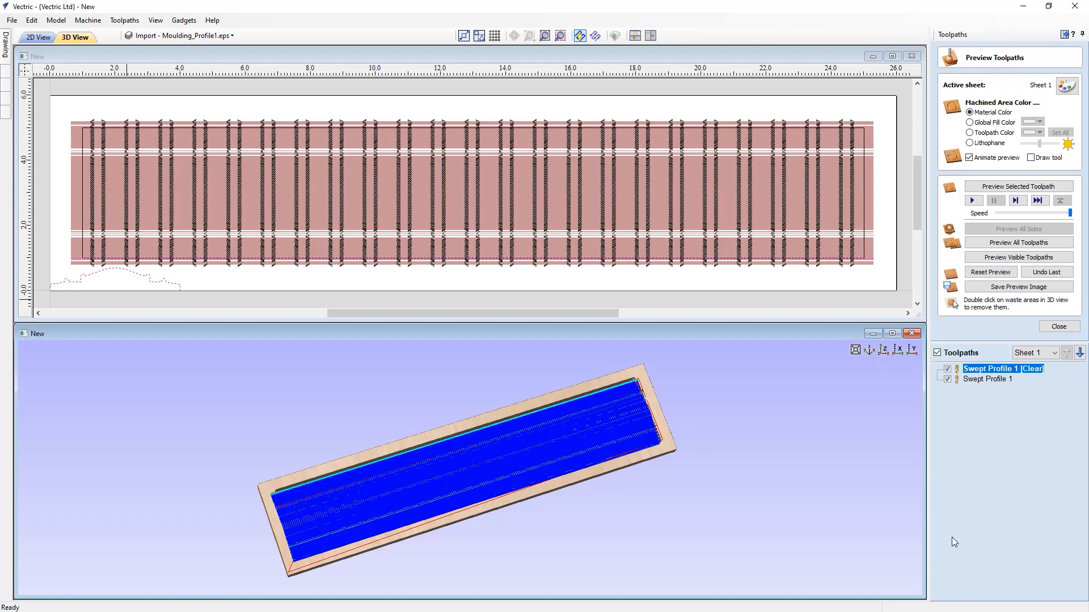
left_click(998, 259)
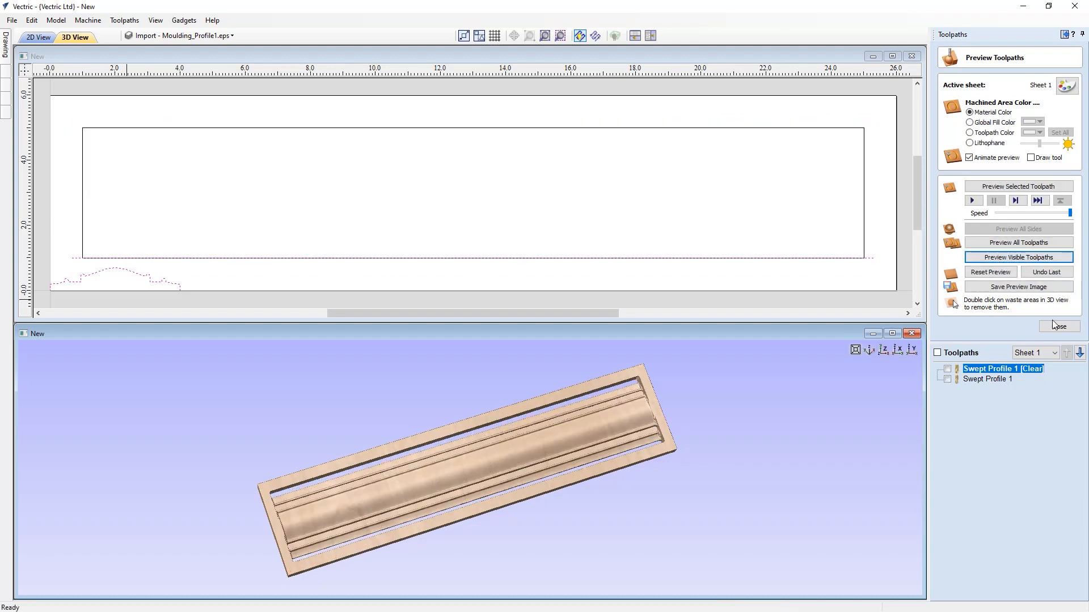
Create a 2D profile toolpath named Cutout outside the 24 by 4 inch rectangle, with a 0.75 inch cut depth and the 1/4" end mill.
left_click(1053, 326)
left_click(864, 243)
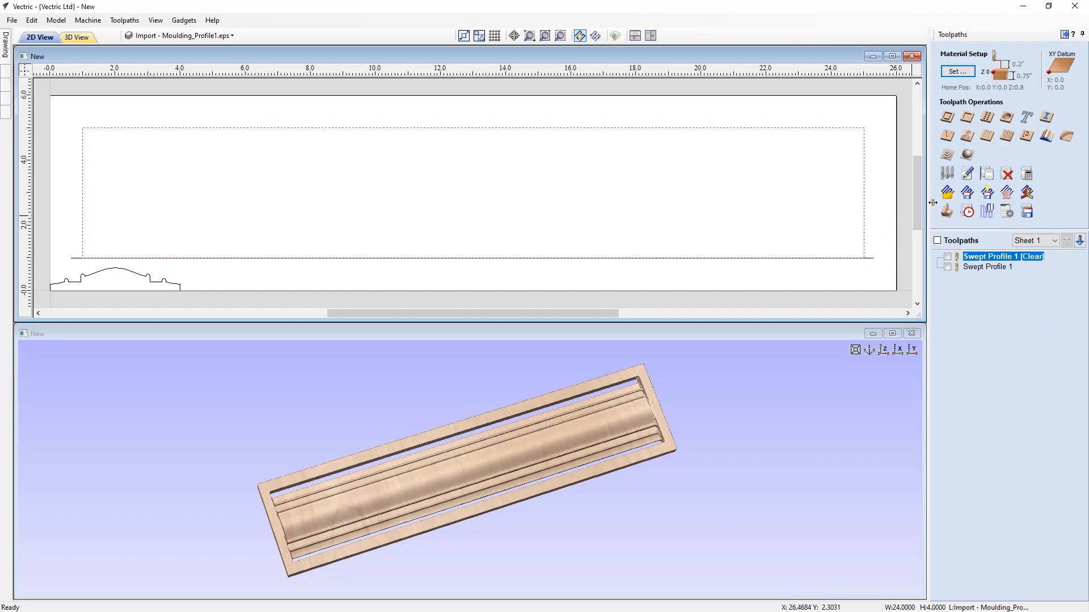
left_click(946, 117)
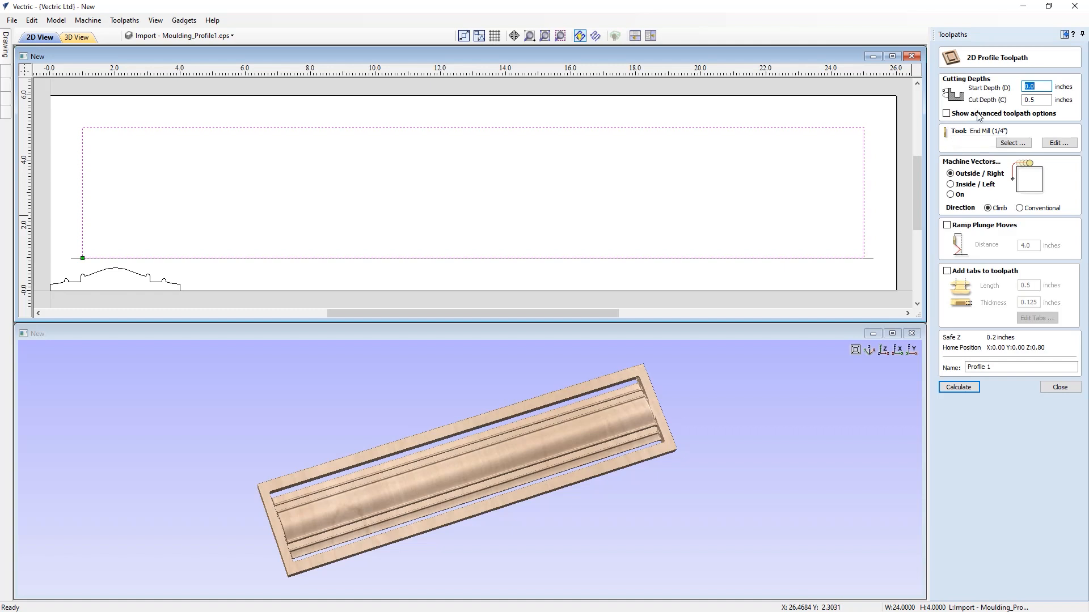
left_click_drag(1039, 99, 1016, 100)
left_click_drag(989, 365, 953, 367)
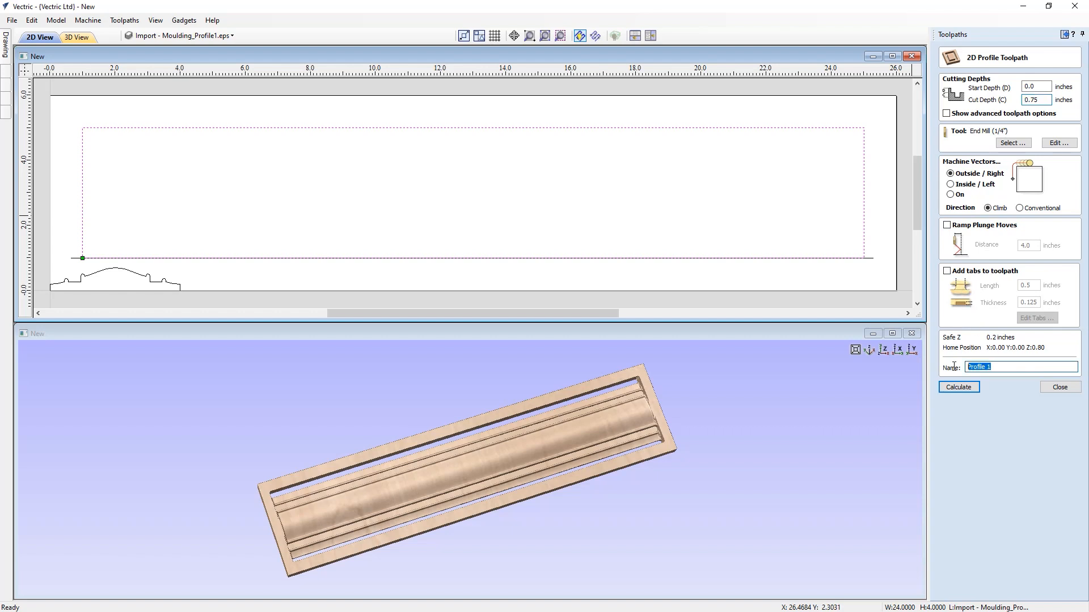
type("C")
left_click(959, 386)
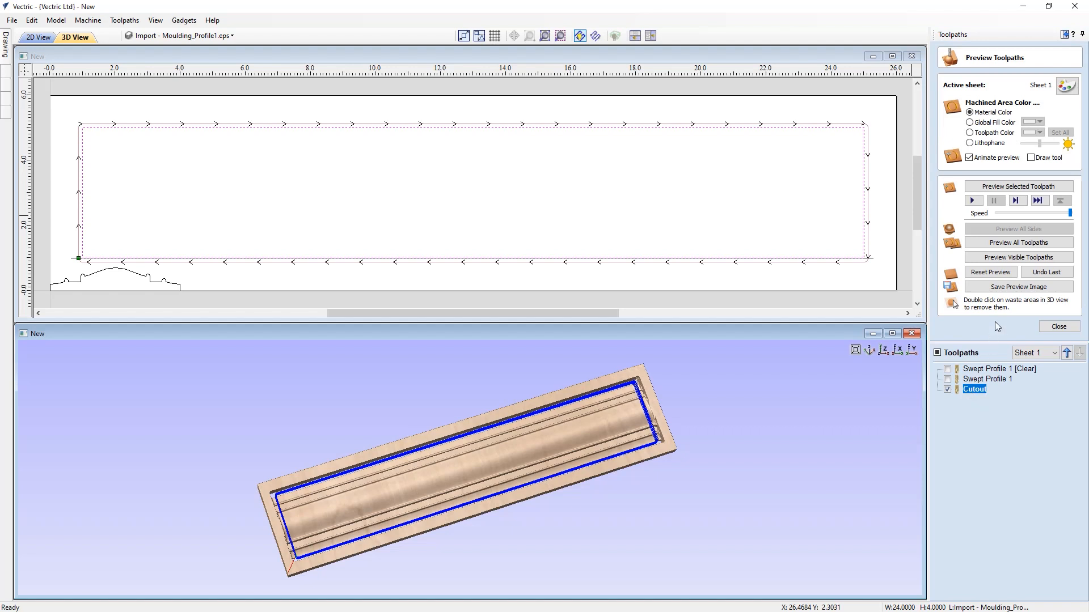
Preview the Cutout toolpath and remove the surrounding waste material from the 3D preview.
left_click(1013, 258)
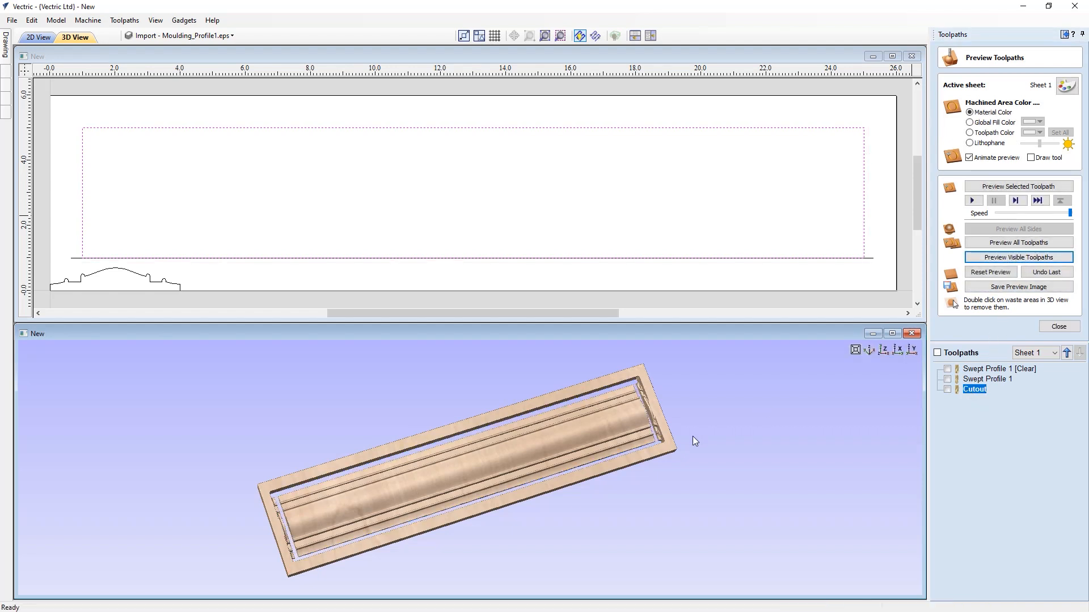
double_click(662, 446)
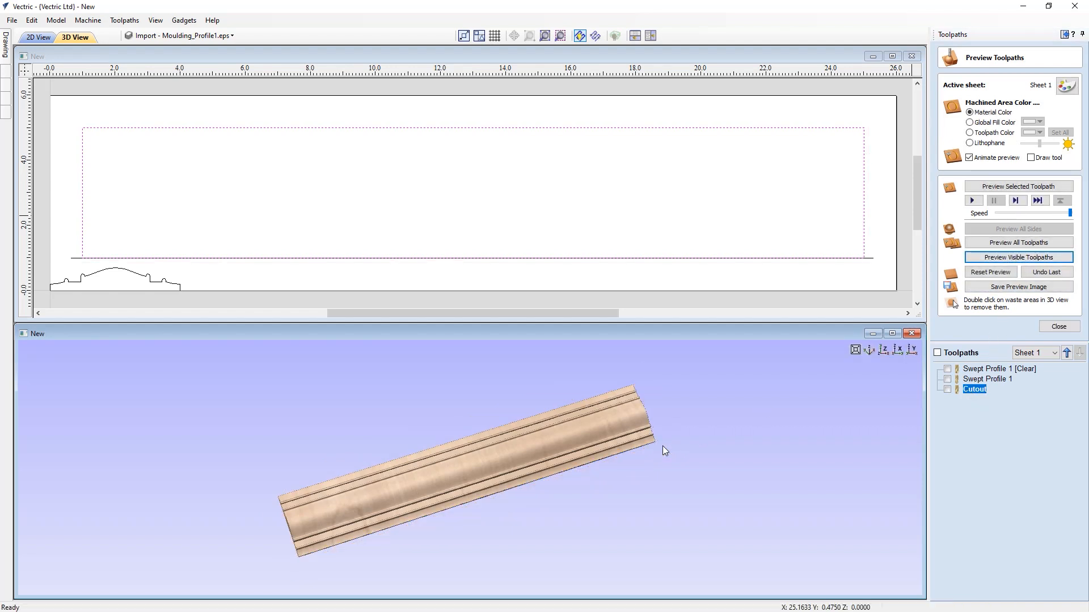
left_click(883, 350)
left_click_drag(469, 553, 723, 420)
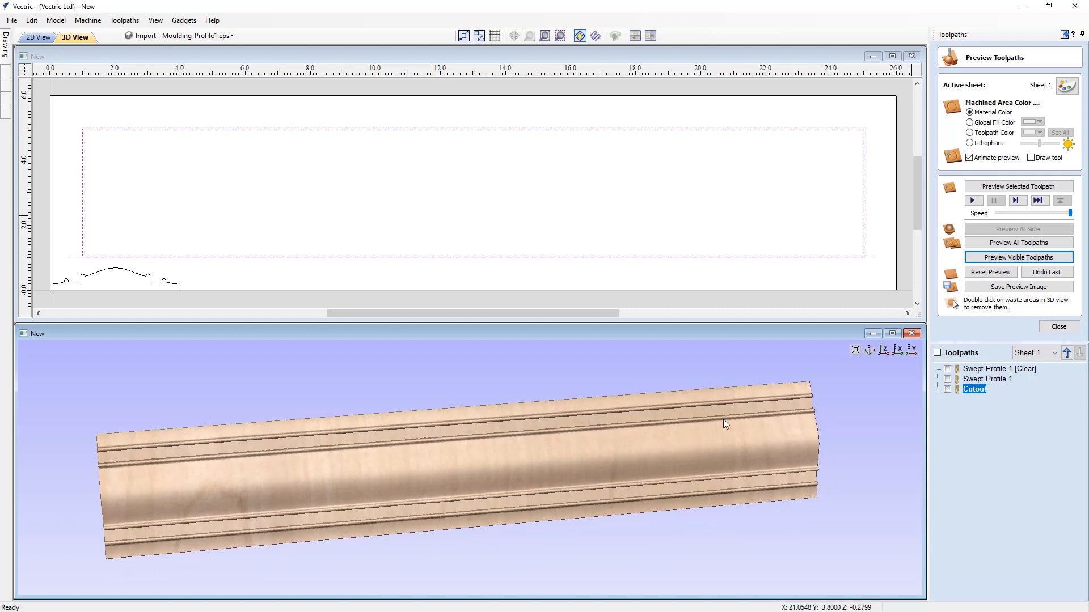
left_click(873, 353)
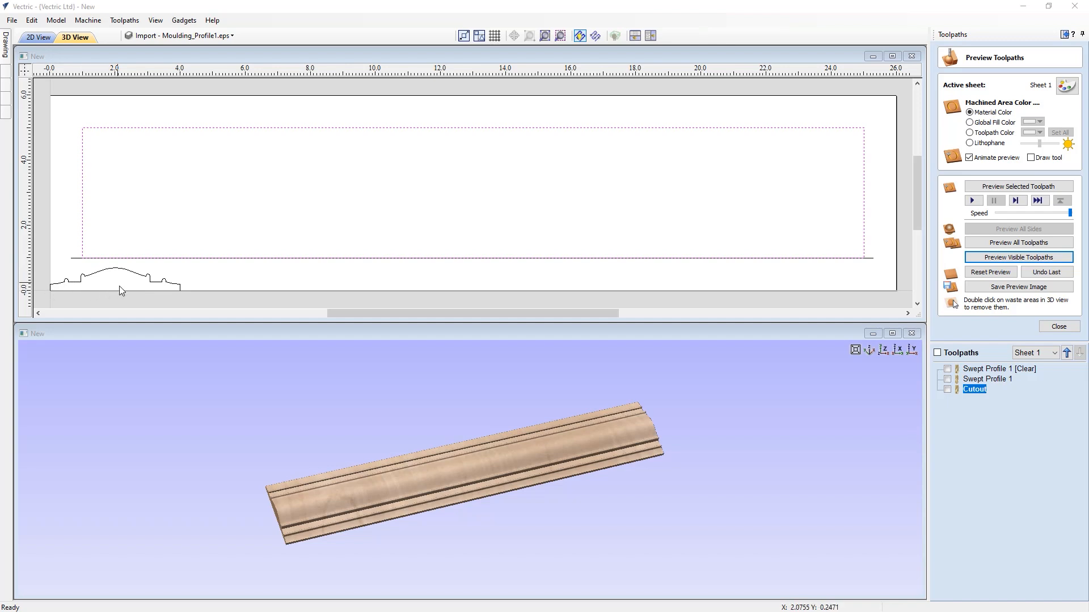
Delete the vertical end spans on both sides of the moulding profile vector in node editing.
left_click(148, 277)
left_click(150, 285)
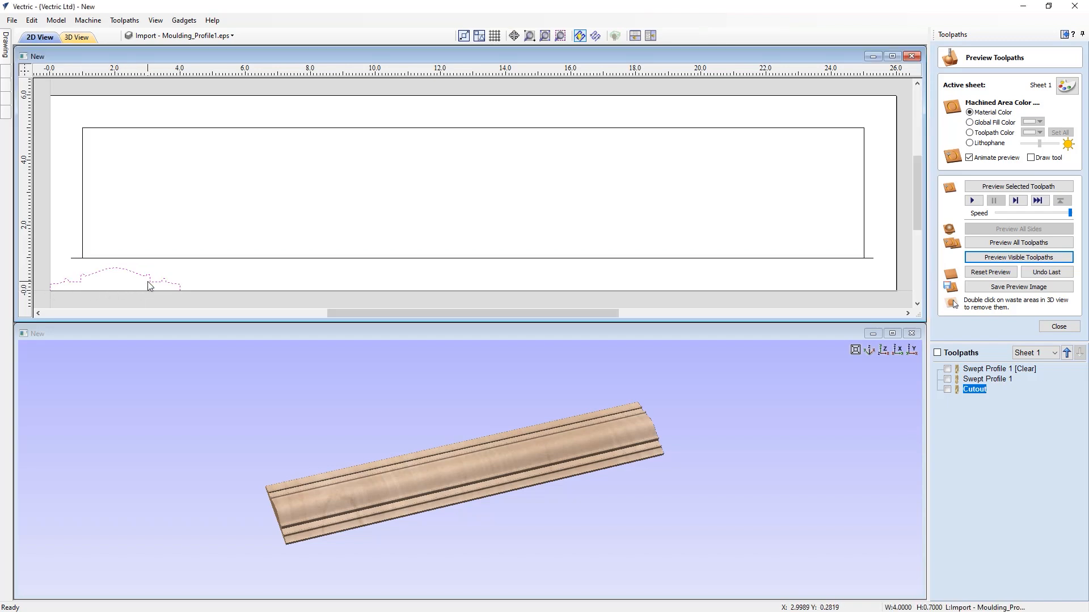
left_click(560, 36)
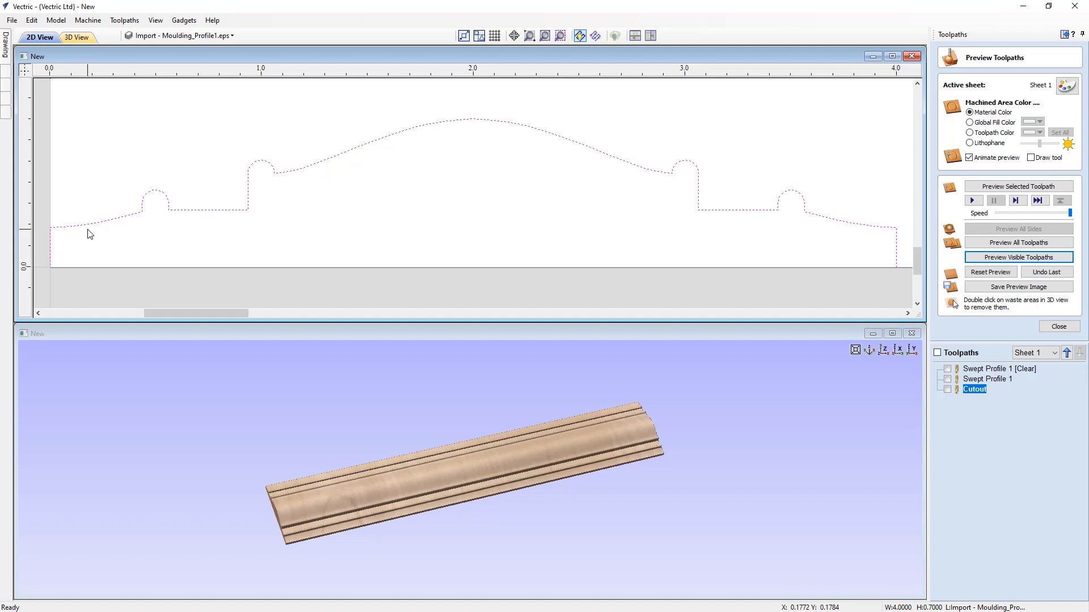
key("n")
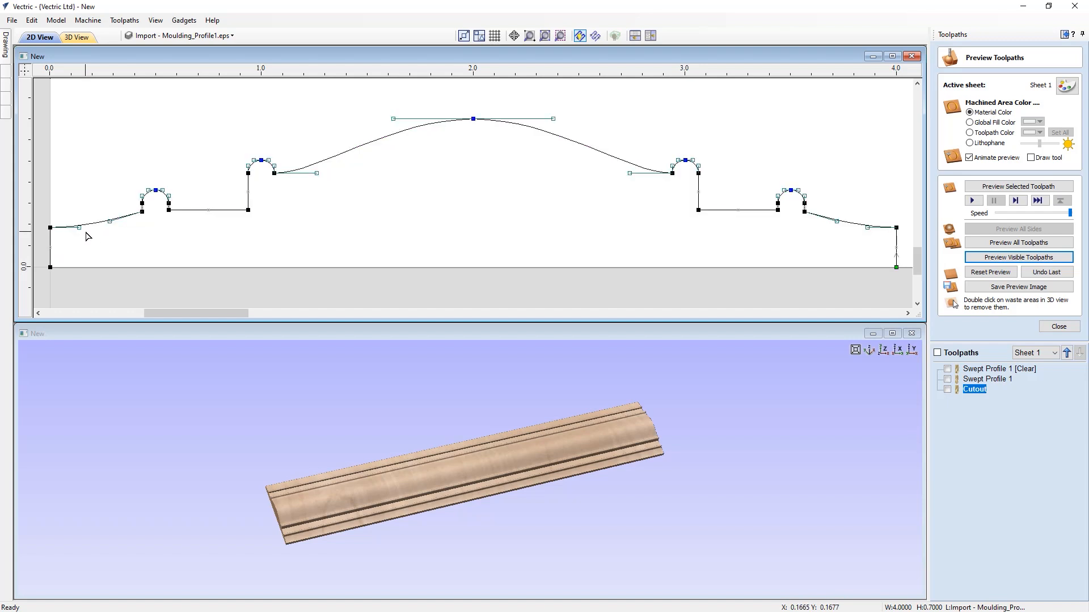
right_click(50, 261)
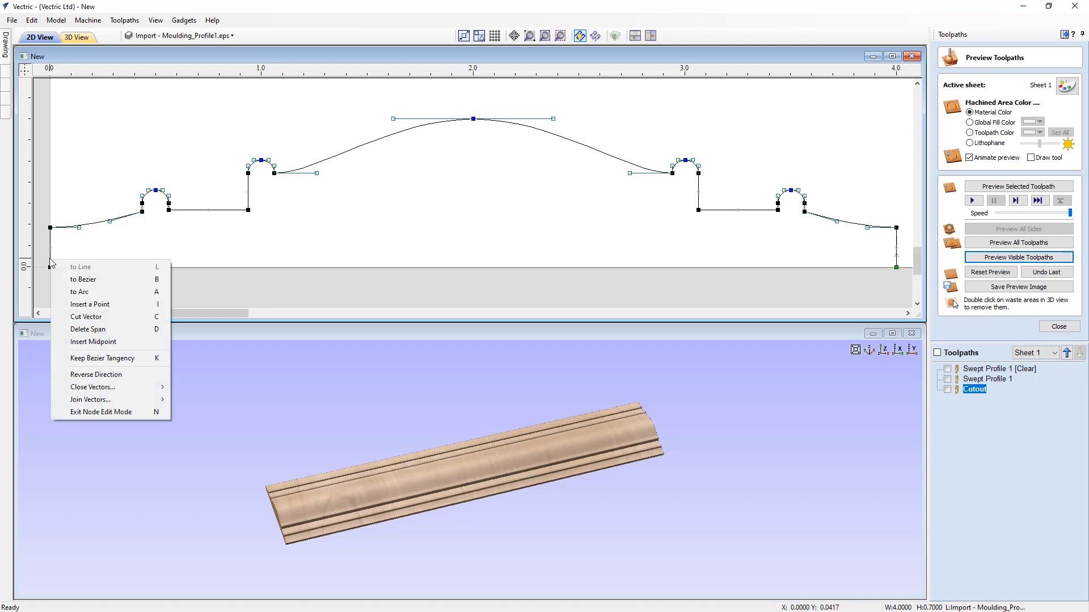
left_click(87, 329)
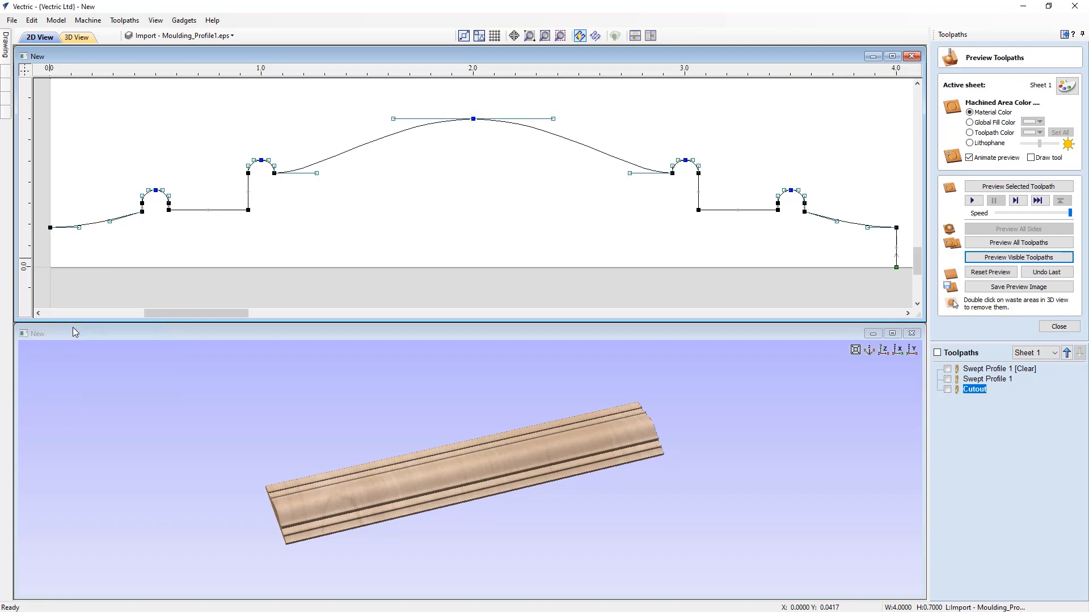
right_click(897, 240)
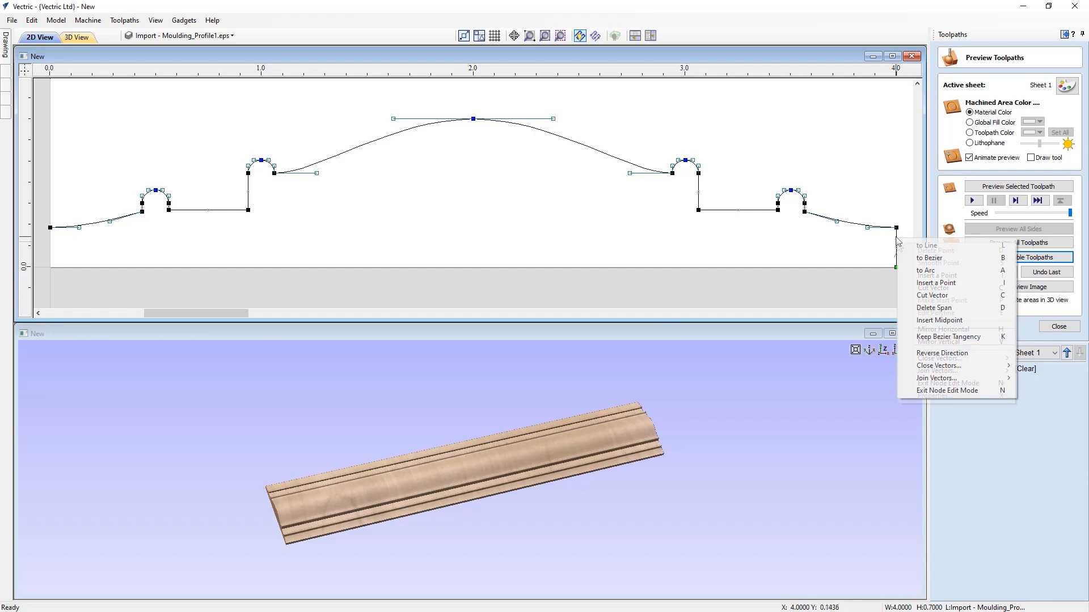
left_click(918, 308)
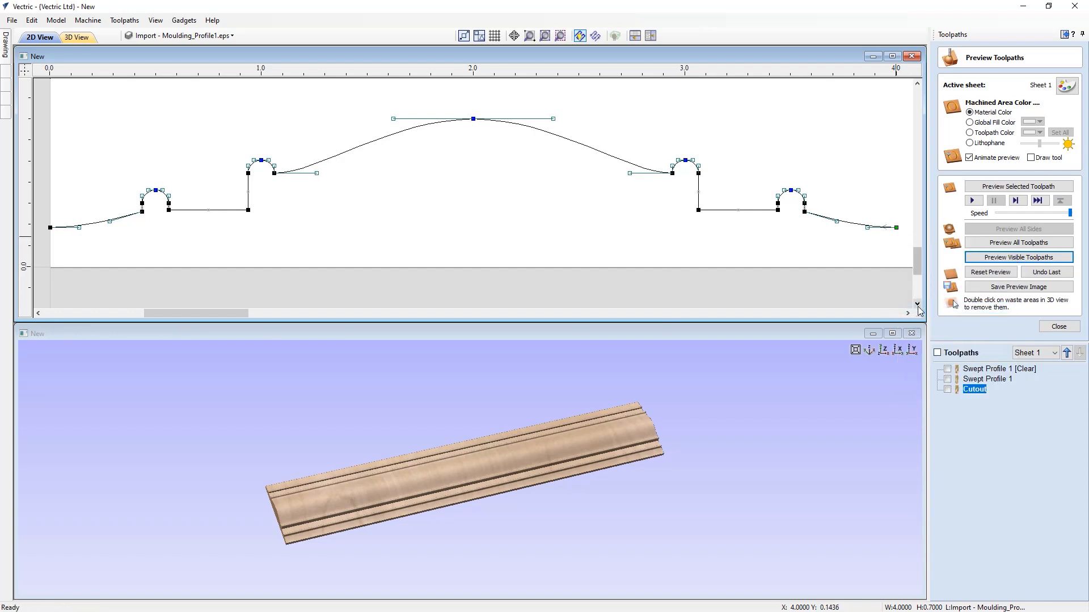
Try a Gap Above Toolpath of 0.0 inches in the Swept Profile 1 moulding toolpath's settings, without recalculating.
left_click(1058, 326)
mouse_move(996, 254)
double_click(996, 250)
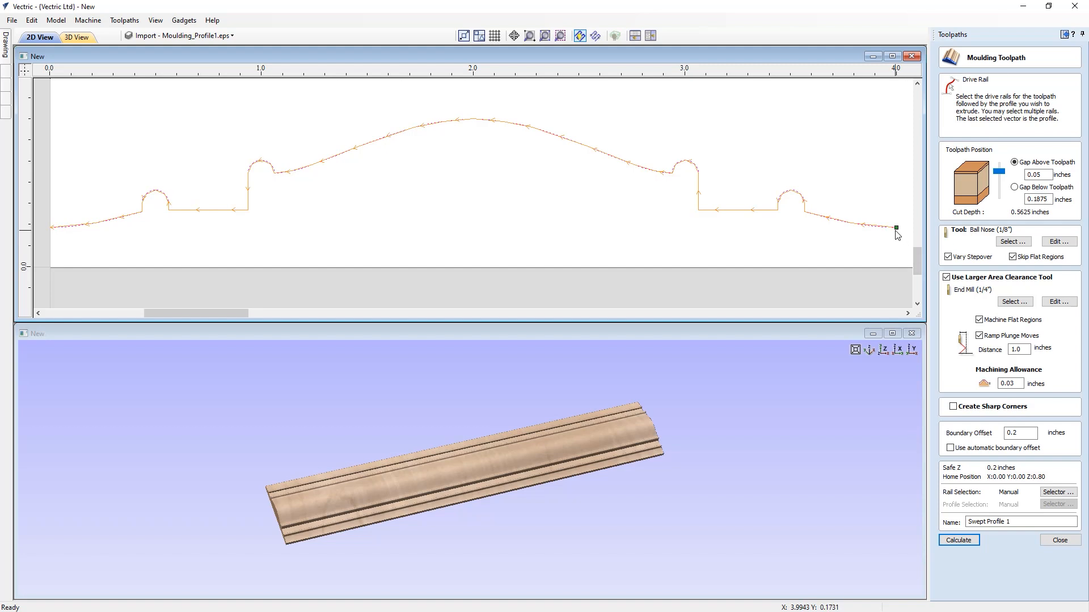
left_click_drag(1004, 173, 1002, 163)
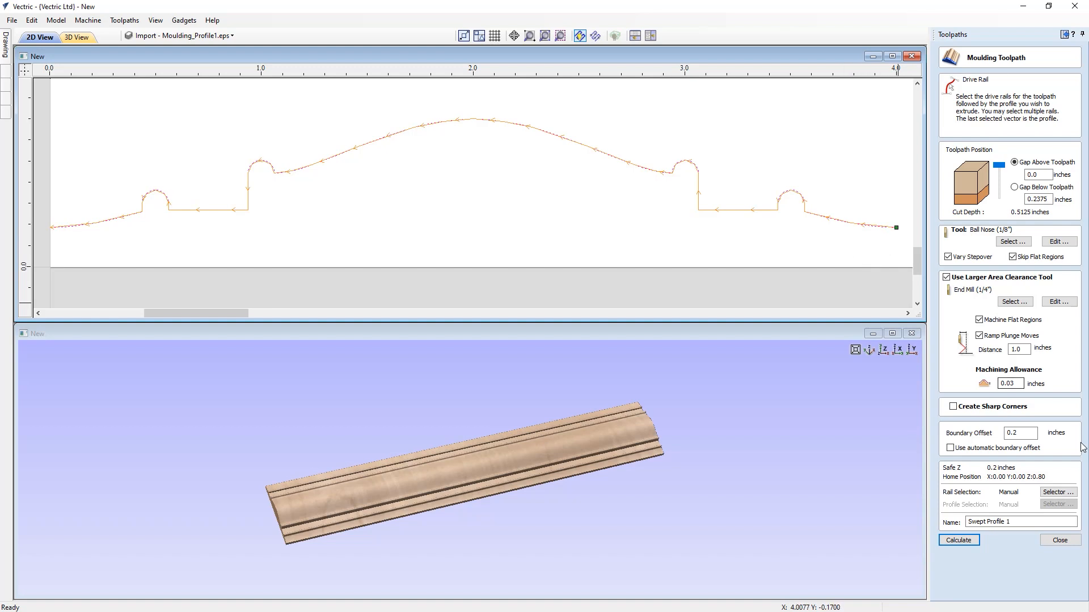
left_click(1052, 543)
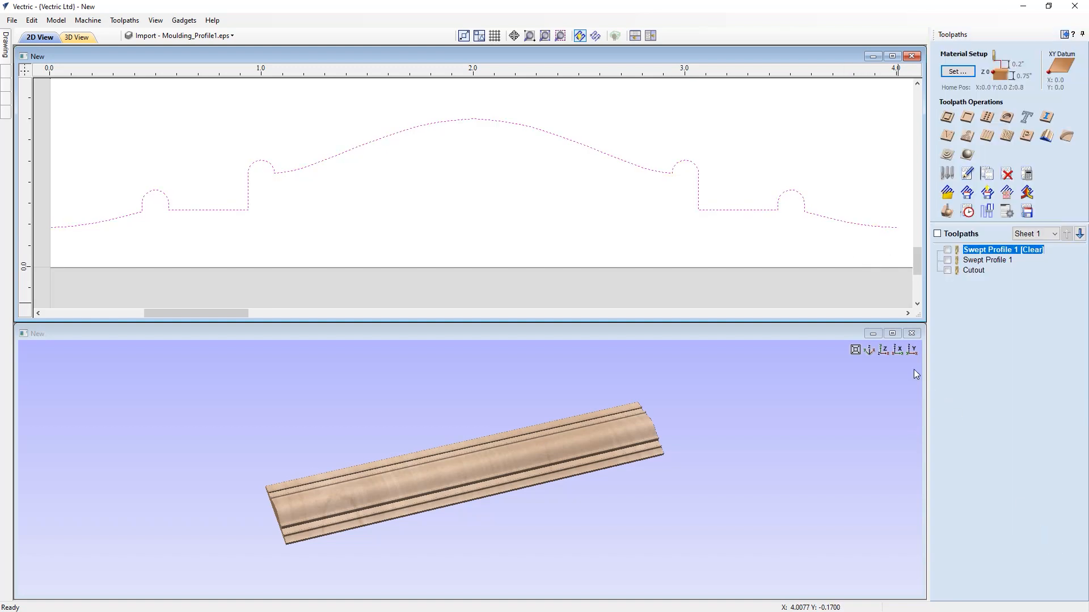
Save the job as a new file named Moulding_Toolpath_Guide_-_Example_1 in the moulding-toolpath-guide folder.
left_click(892, 334)
left_click(892, 335)
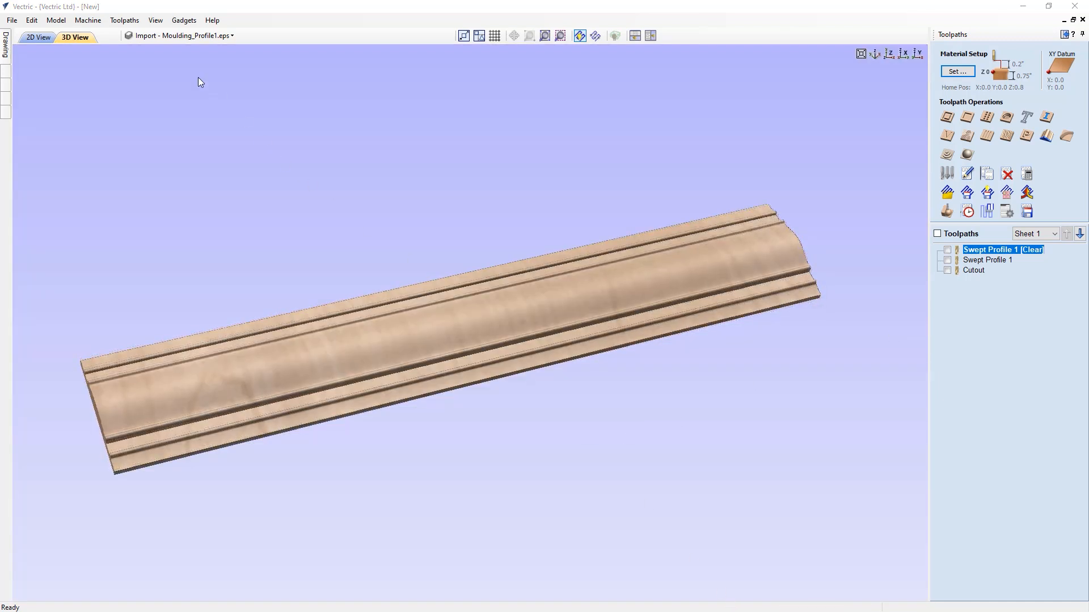
left_click(15, 22)
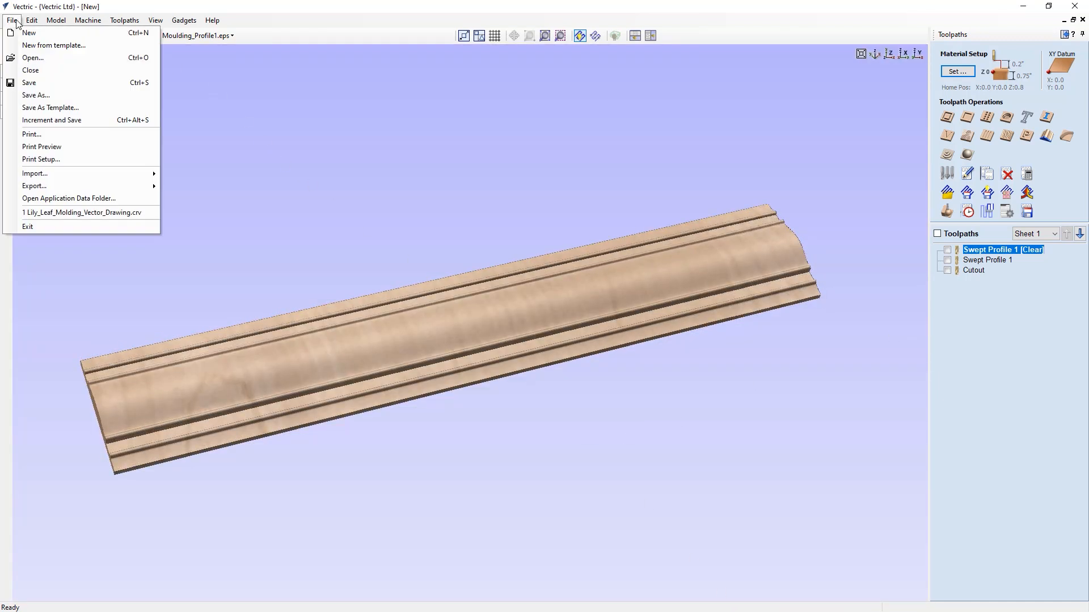
left_click(23, 94)
left_click(536, 250)
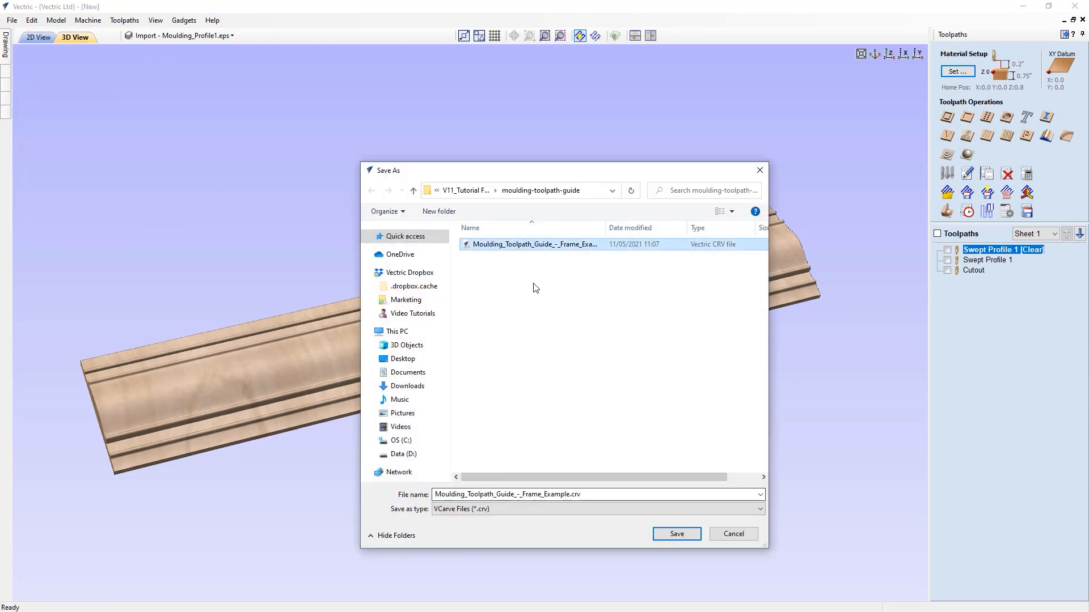
double_click(496, 495)
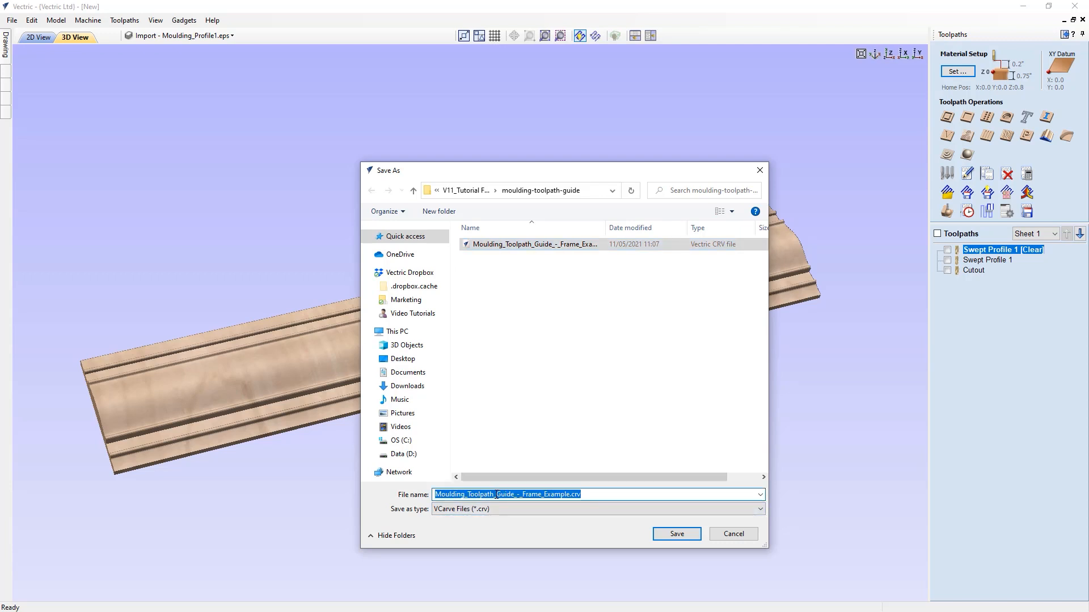
left_click_drag(521, 497, 570, 501)
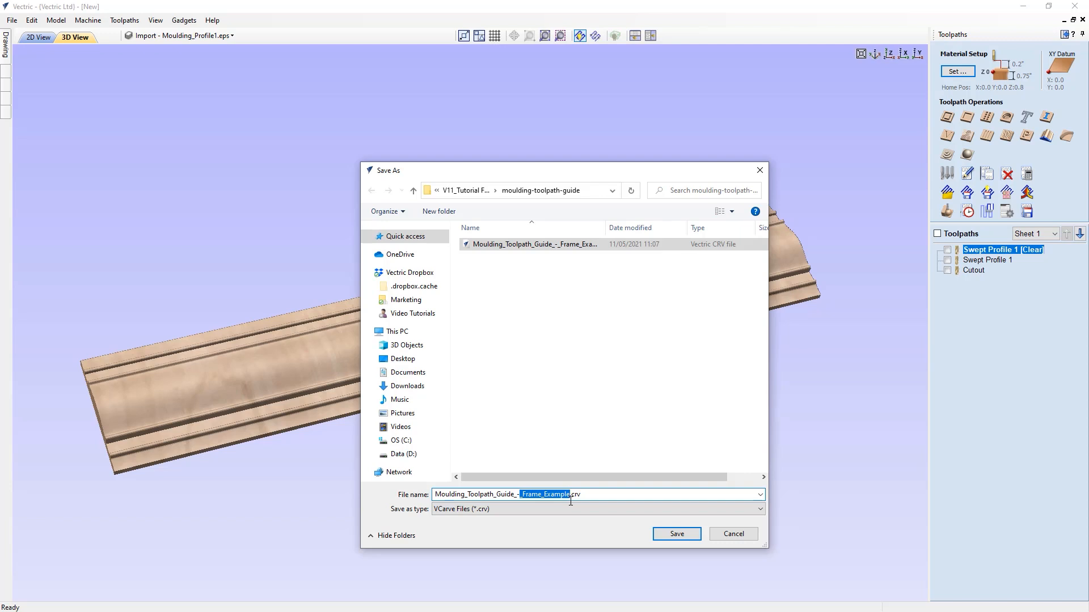
type("Exampl")
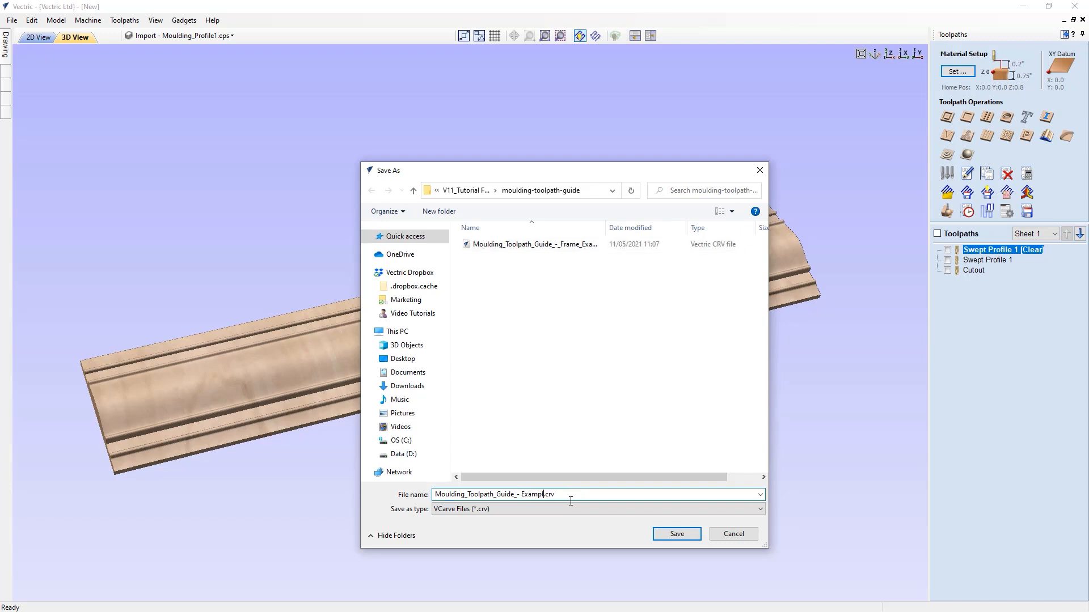
type("e_11")
key("BackSpace")
key("Delete")
type("_")
left_click(676, 534)
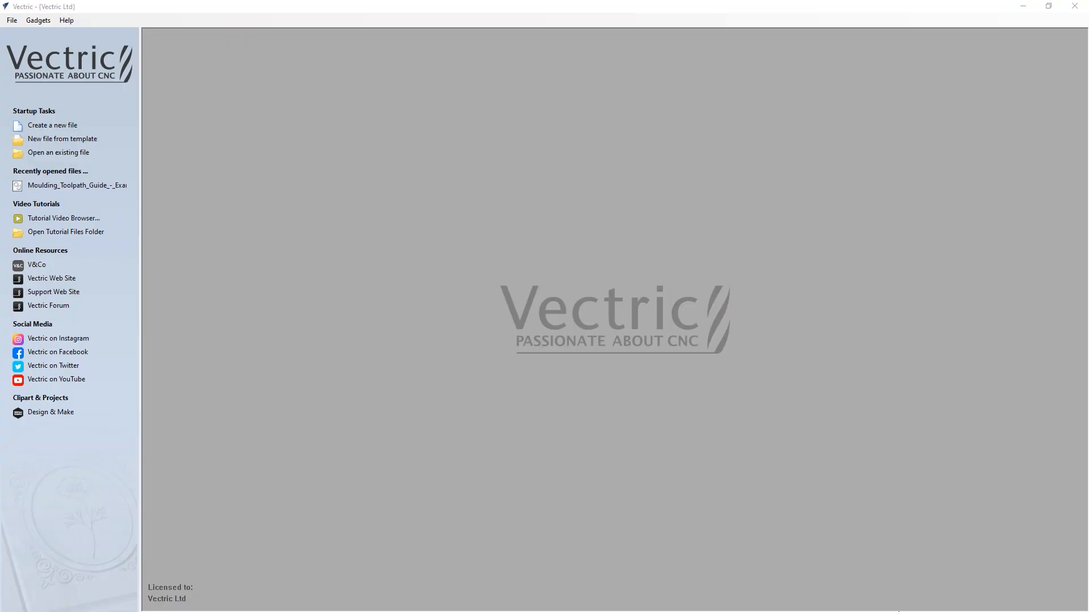
Create a new single-sided job 40 inches wide, 12 inches high and 1 inch thick.
left_click(59, 128)
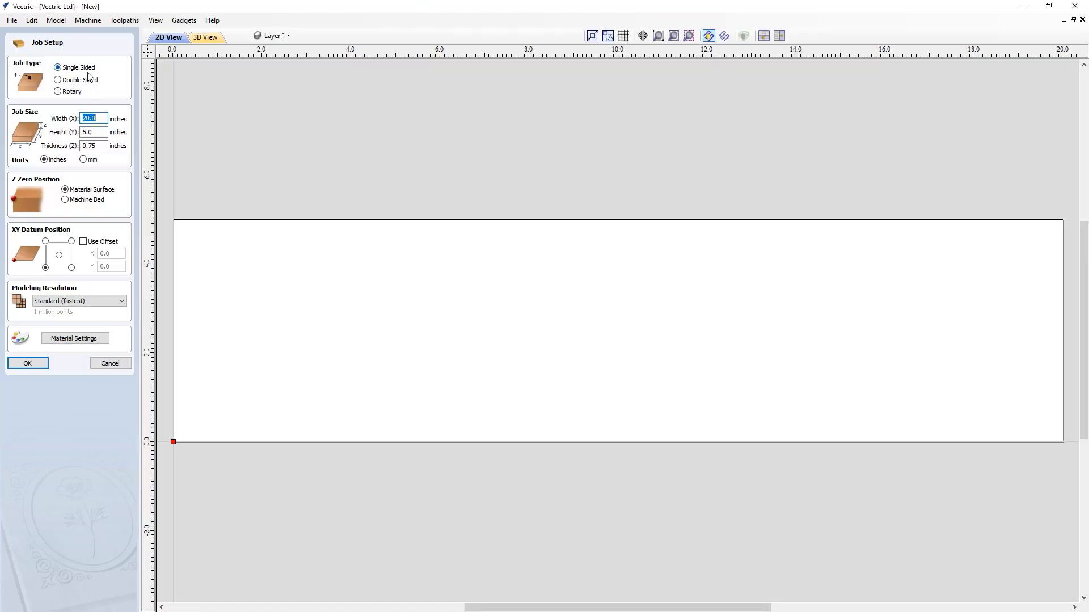
type("40")
key("Tab")
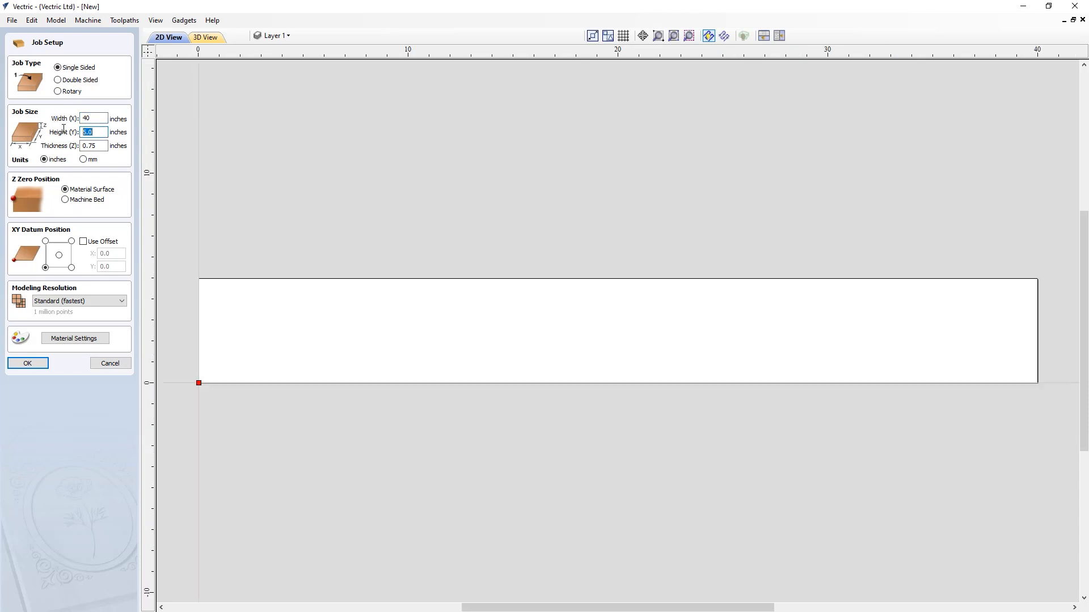
type("12")
key("Tab")
type("1")
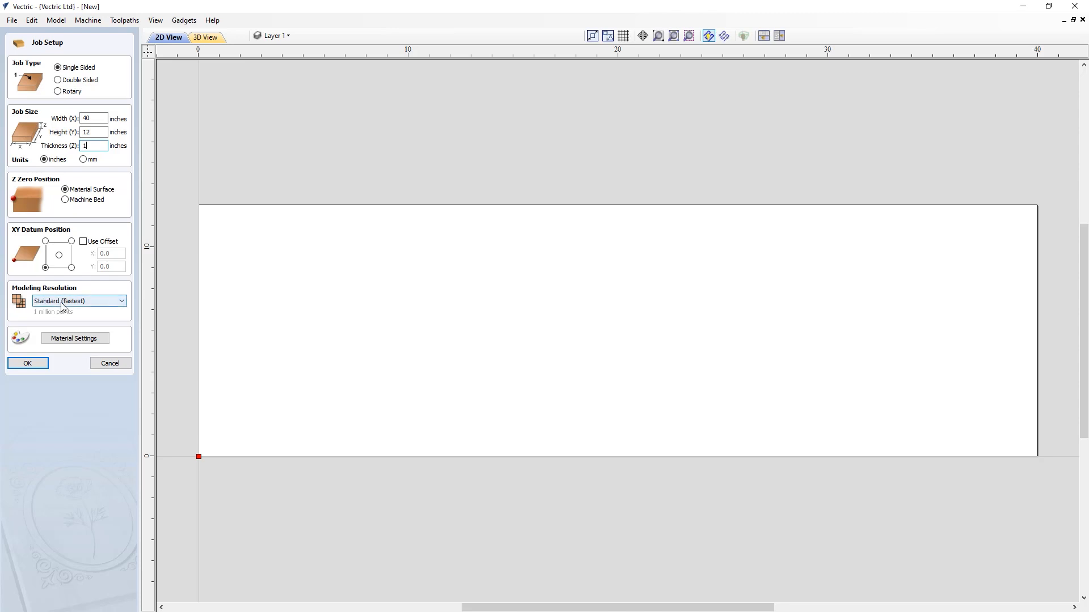
left_click(27, 363)
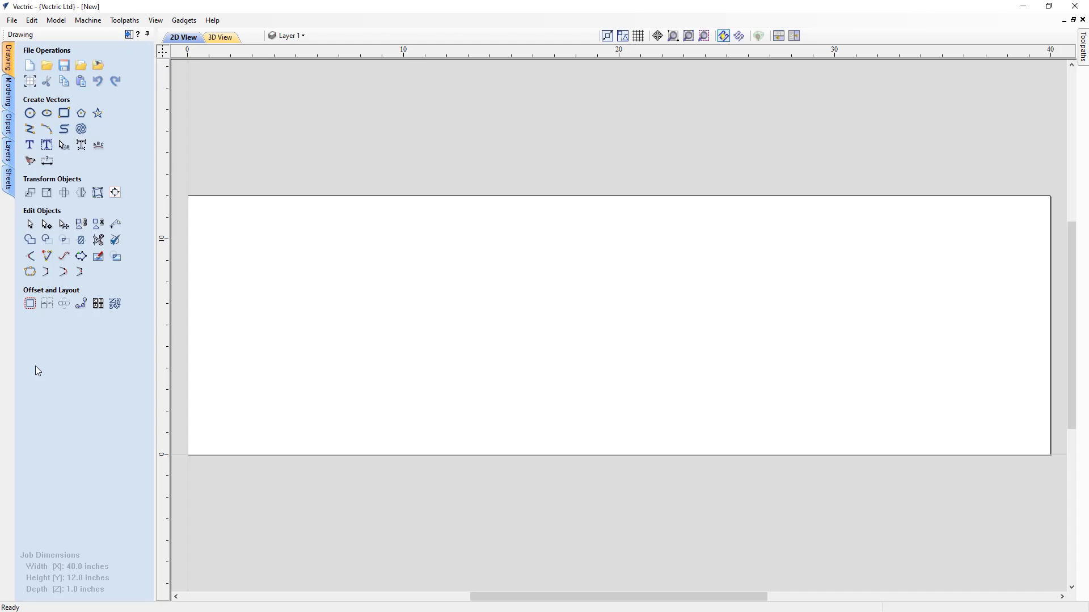
Create a three-point arc from X 4, Y 1 to X 36, Y 1 with a height of 6 inches.
left_click(47, 130)
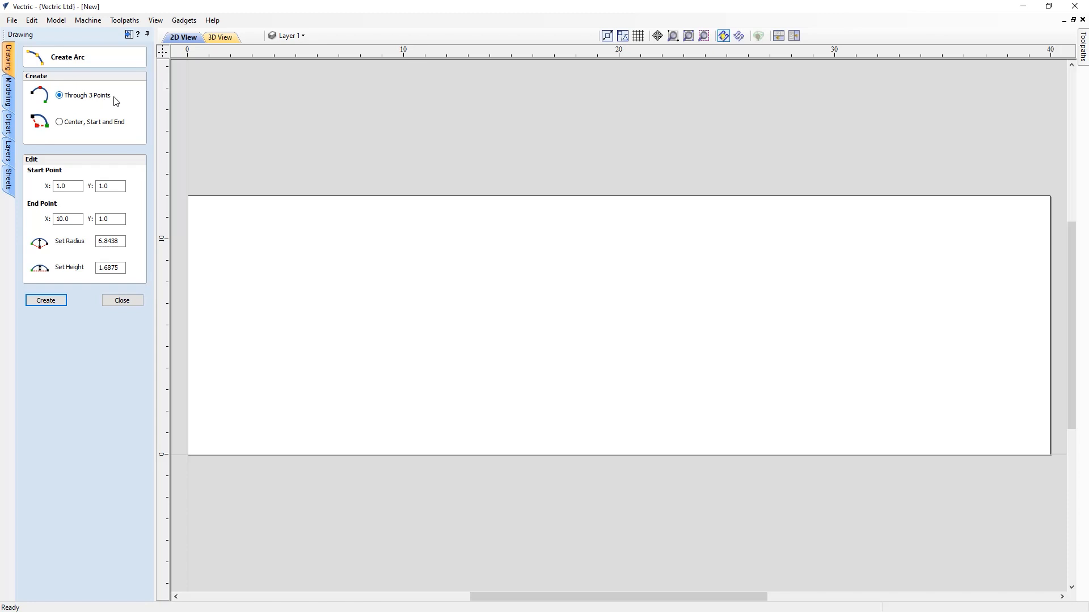
left_click_drag(73, 187, 41, 187)
type("4")
key("Tab")
type("1")
left_click_drag(71, 218, 48, 220)
type("36")
left_click_drag(123, 219, 90, 220)
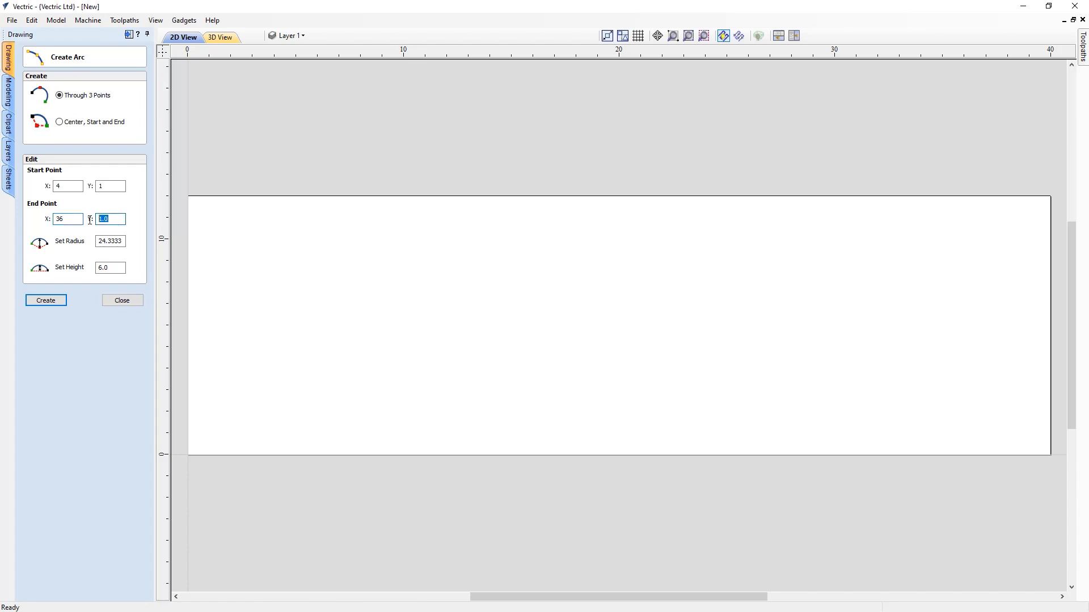
left_click(111, 267)
left_click_drag(111, 268, 89, 275)
left_click(54, 305)
left_click(122, 301)
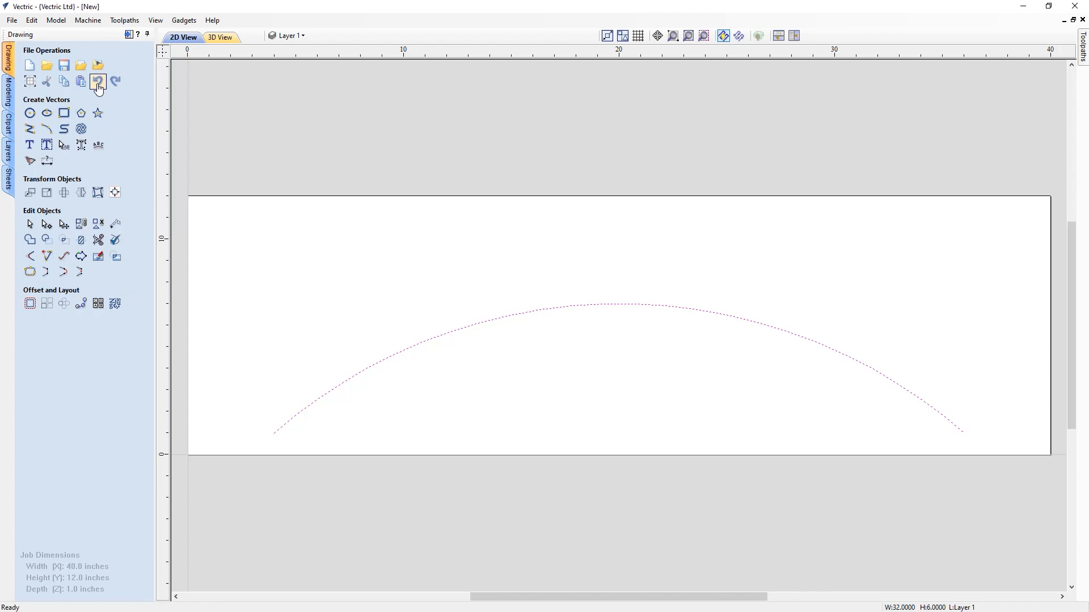
Import the profile vector Moulding_Profile2.eps into the job.
left_click(80, 66)
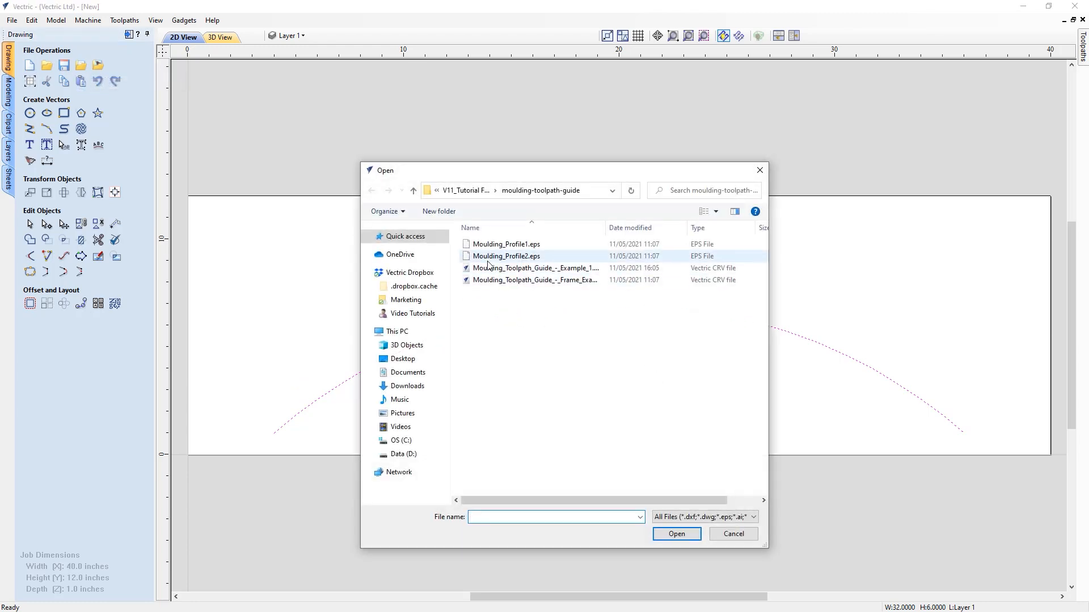
left_click(506, 258)
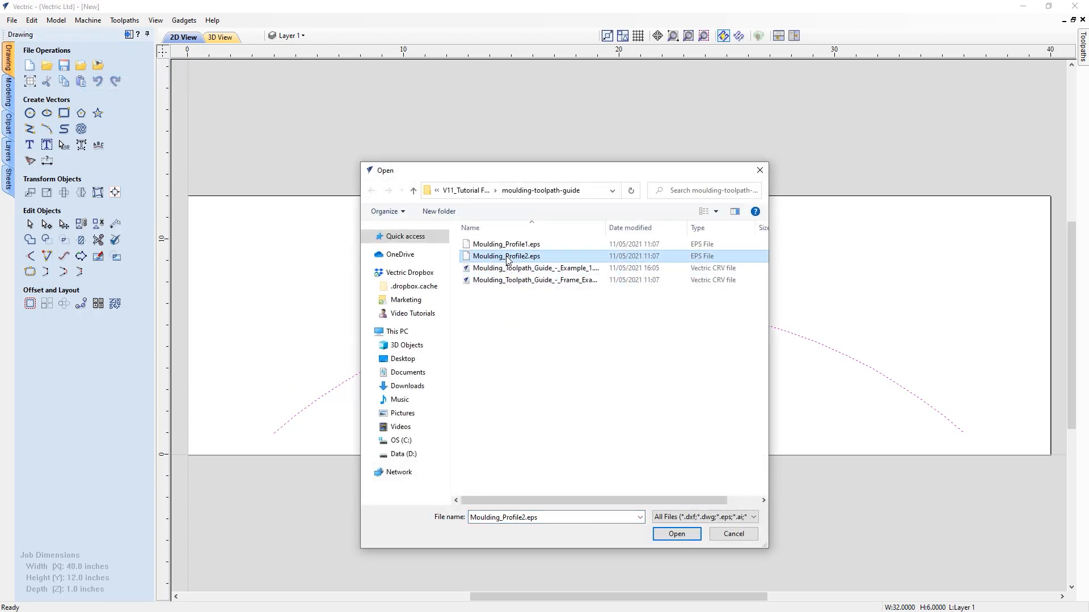
left_click(676, 534)
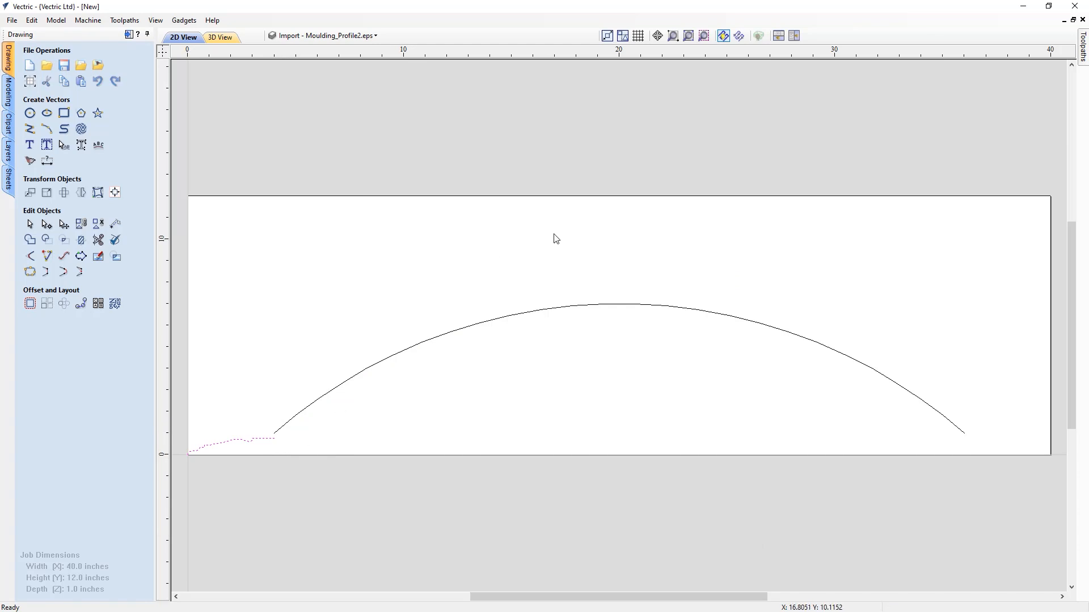
Arrange the workspace for toolpath creation with the 2D and 3D views tiled horizontally, and accept the existing material setup.
left_click(703, 37)
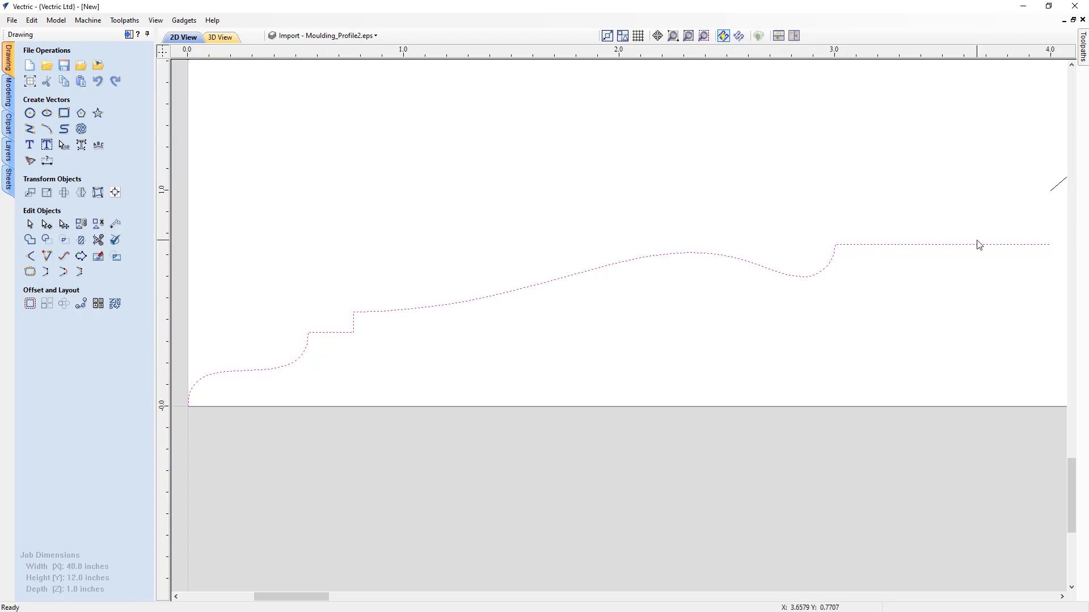
key("F6")
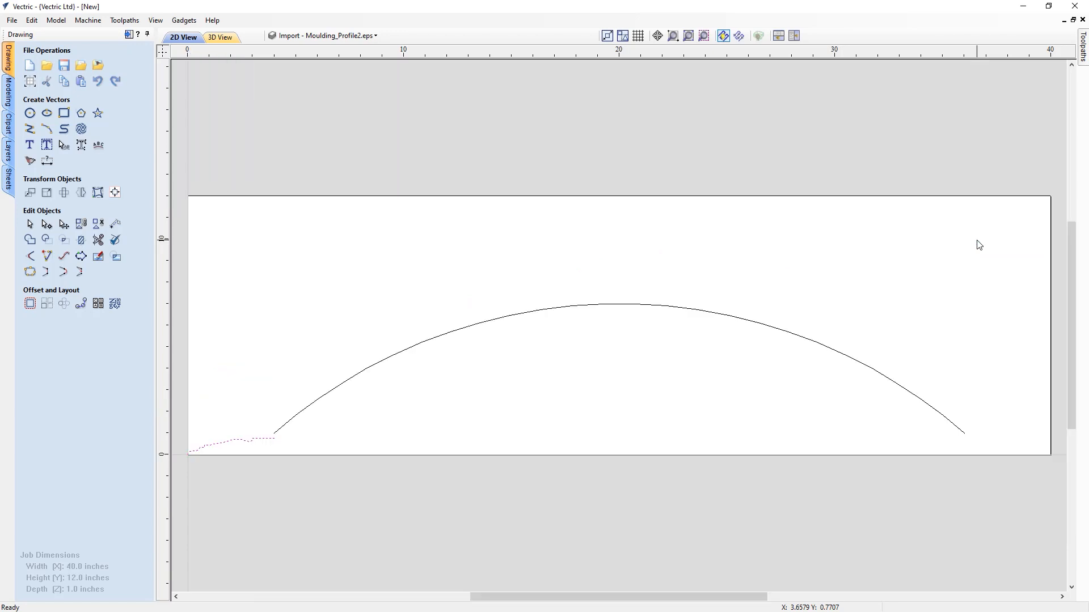
left_click(776, 38)
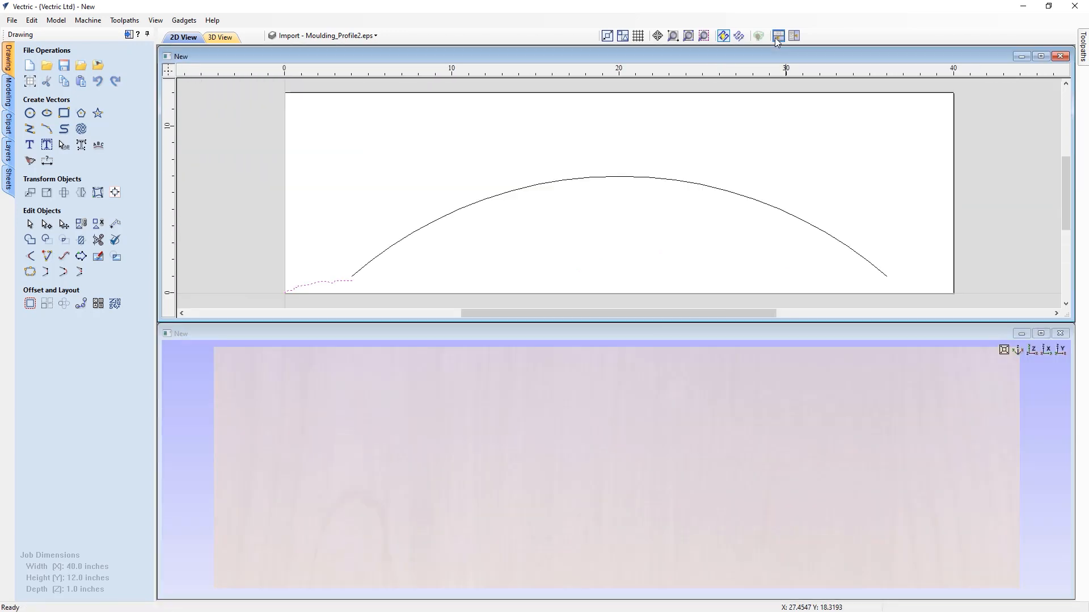
left_click(128, 36)
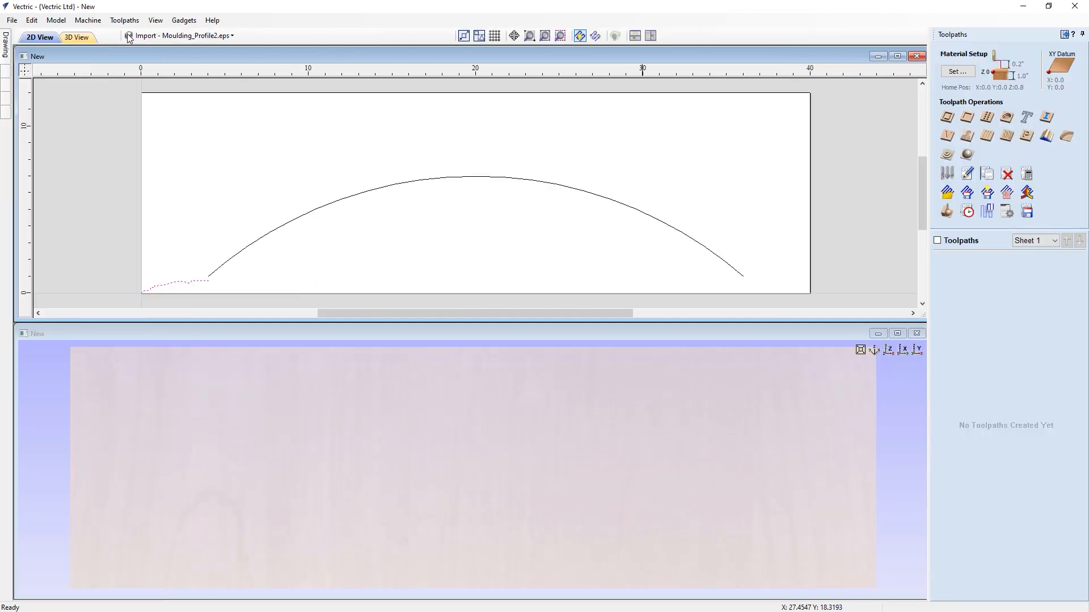
left_click(950, 72)
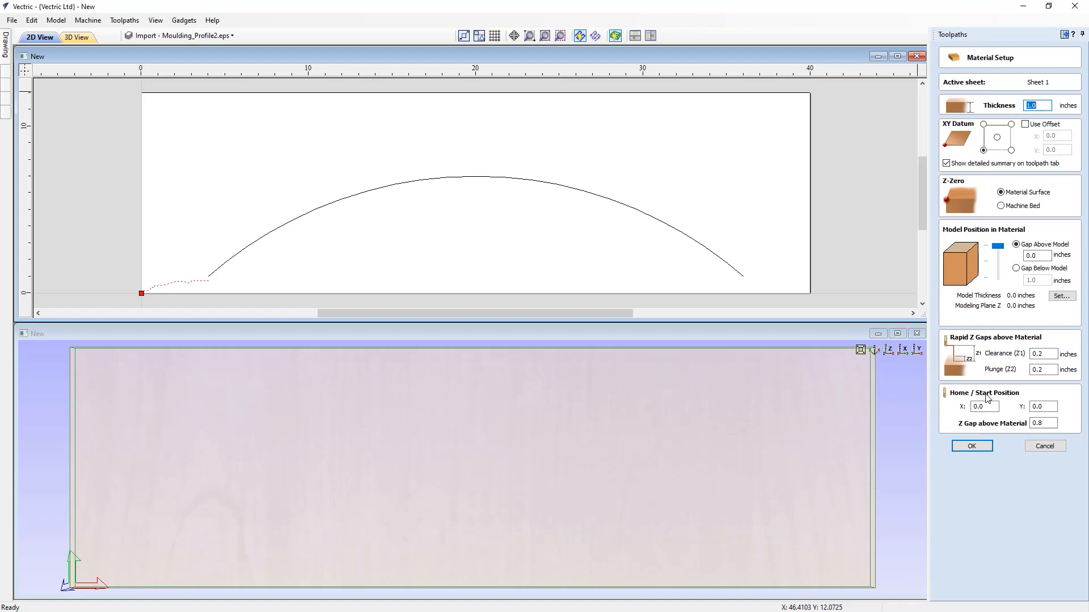
left_click(971, 447)
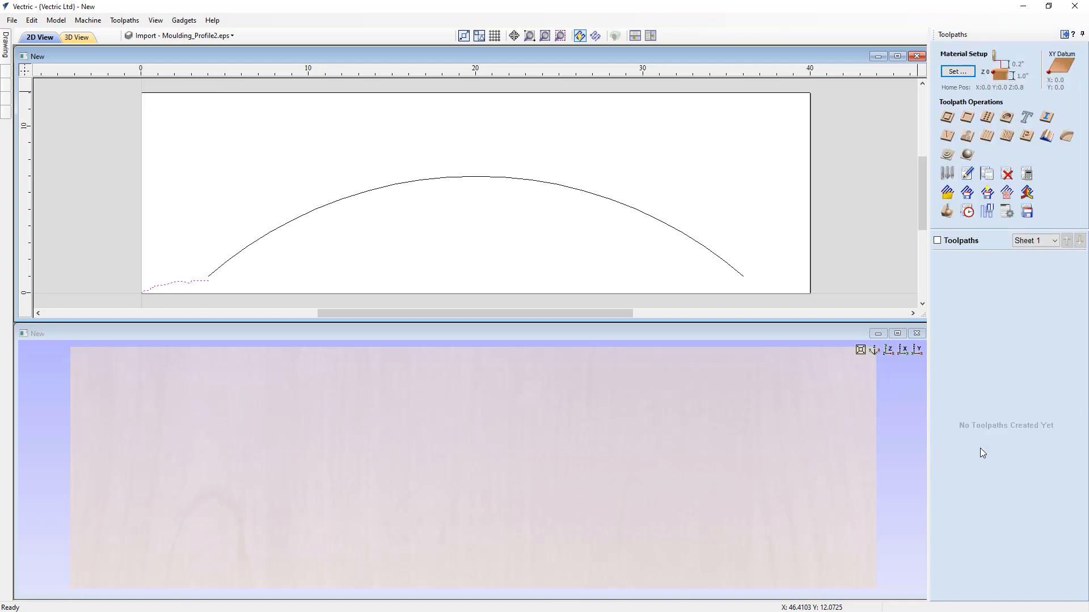
Start a moulding toolpath using the arc as drive rail and the imported vector as profile, and reverse the rail's direction.
left_click(1046, 136)
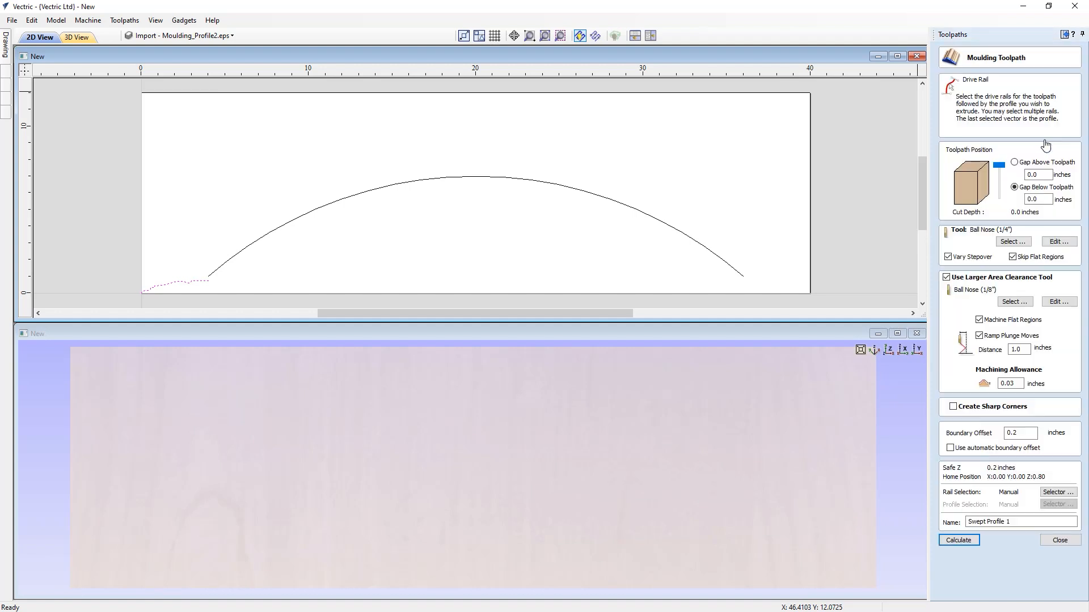
left_click(594, 197)
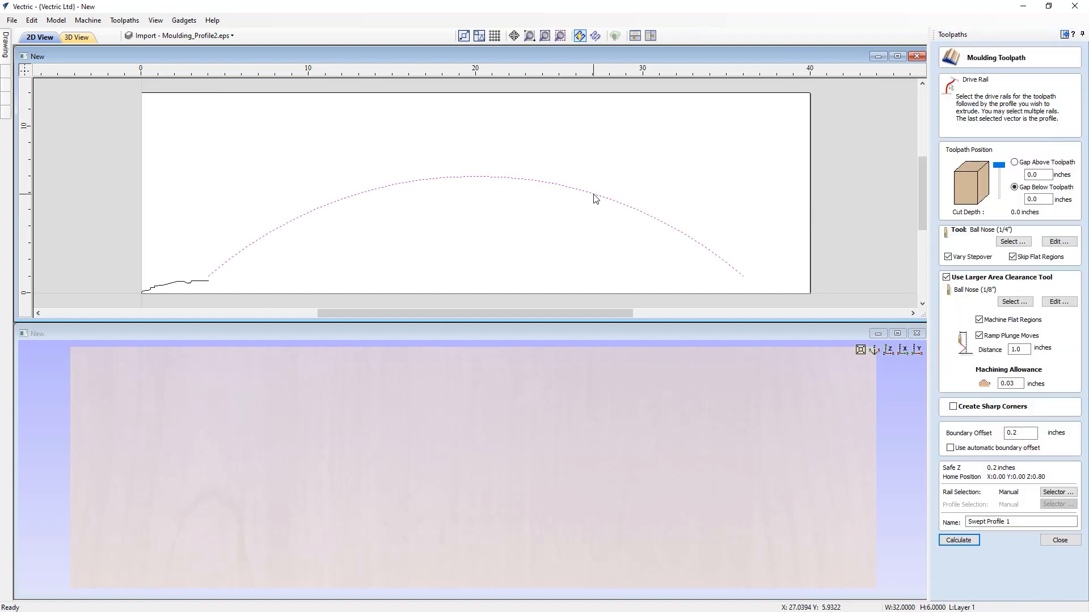
left_click(191, 286, "shift")
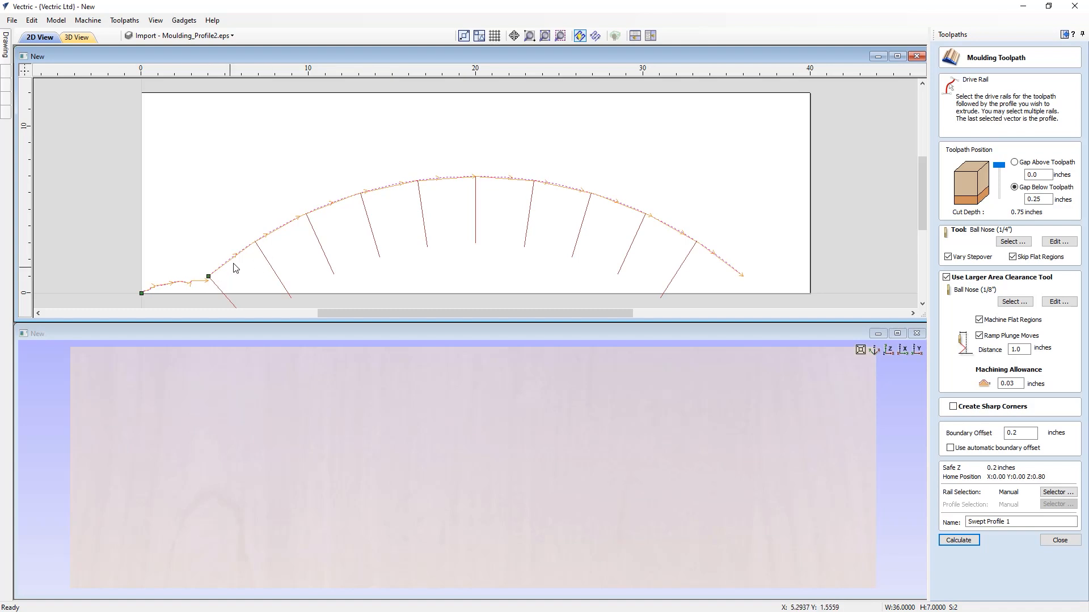
right_click(499, 181)
left_click(506, 187)
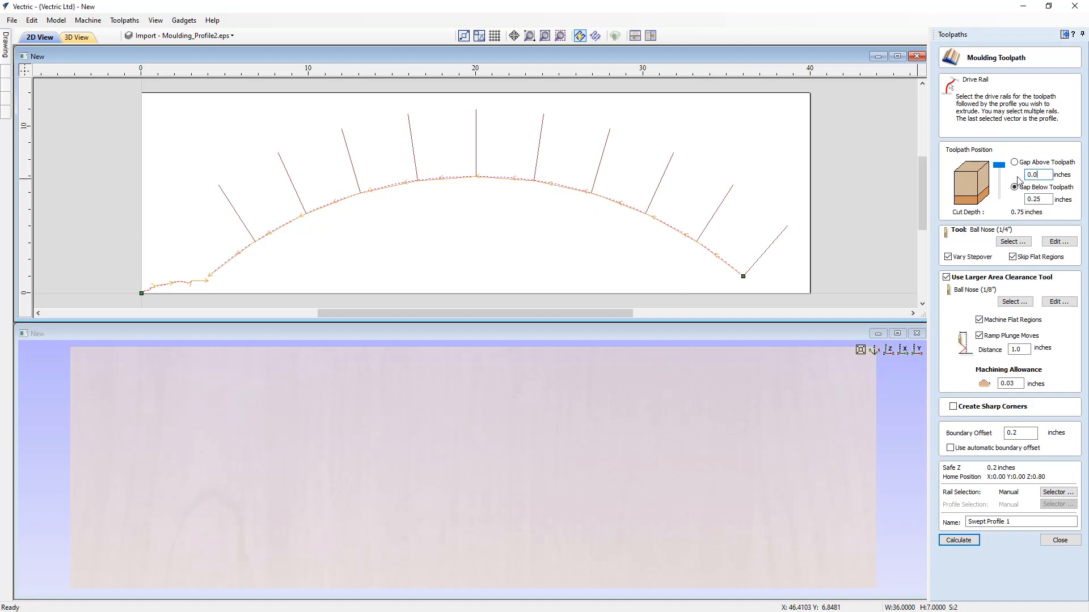
Set the gap above the toolpath to 0.05 inches and choose the Ball Nose (1/4") as the finishing tool.
type("5")
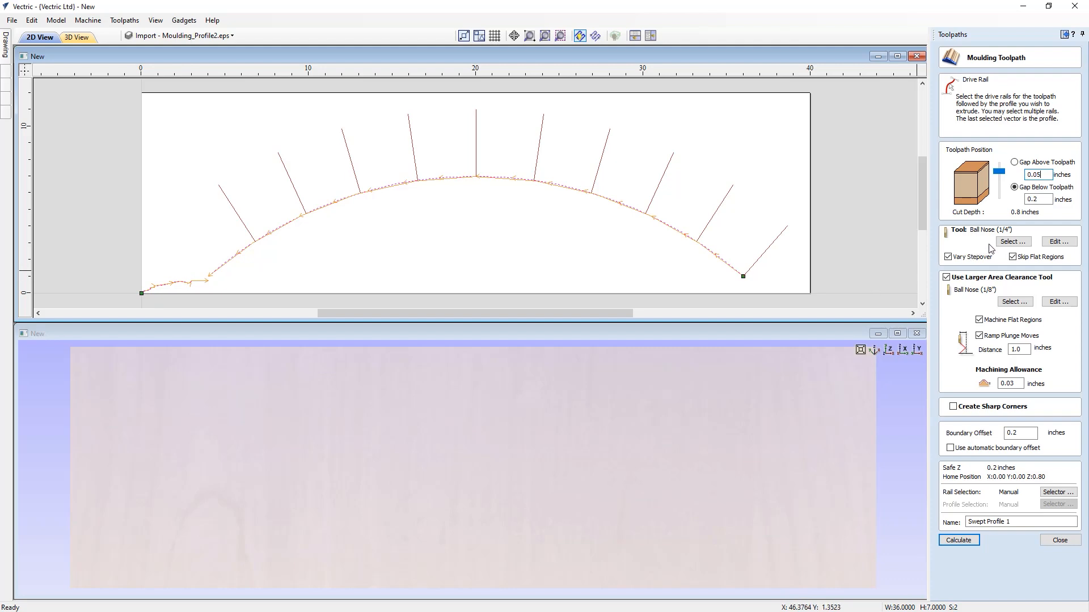
left_click(1013, 242)
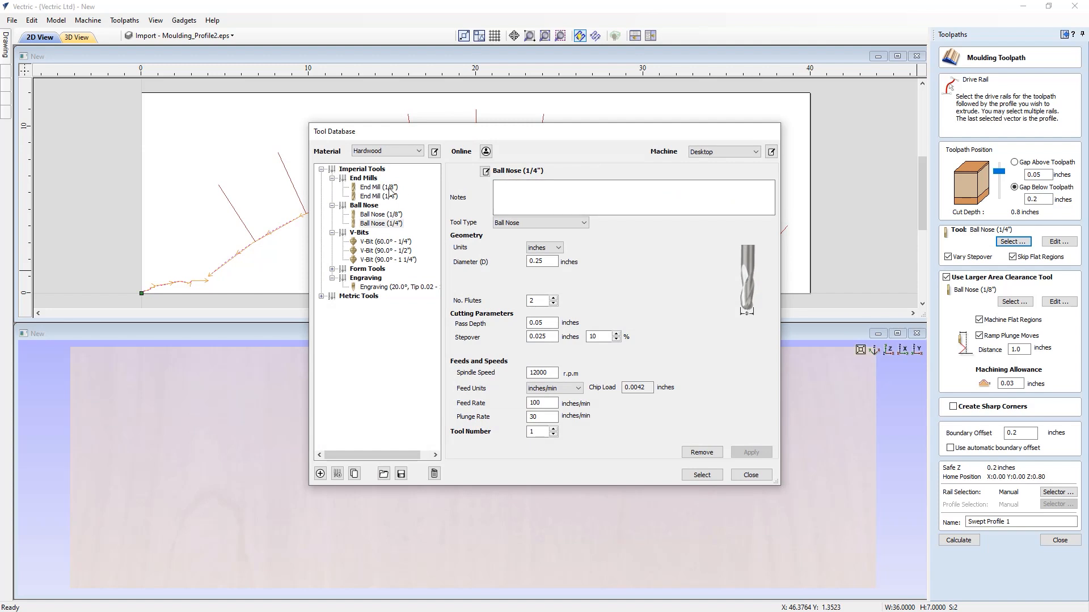
left_click(381, 224)
left_click(693, 478)
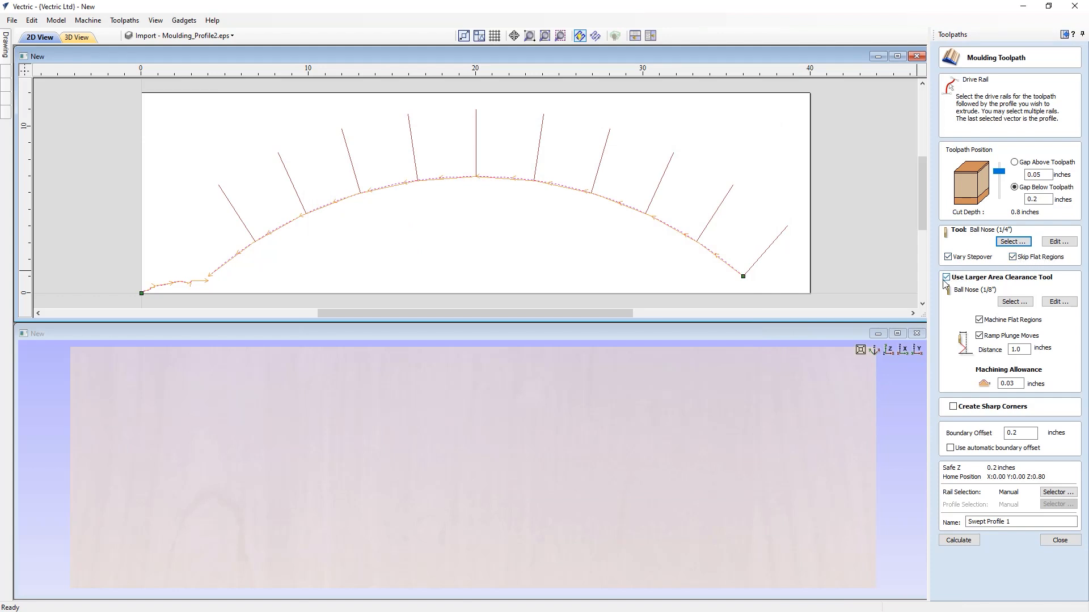
Choose the End Mill (1/4") as the larger area clearance tool and turn off ramp plunge moves.
left_click(1014, 301)
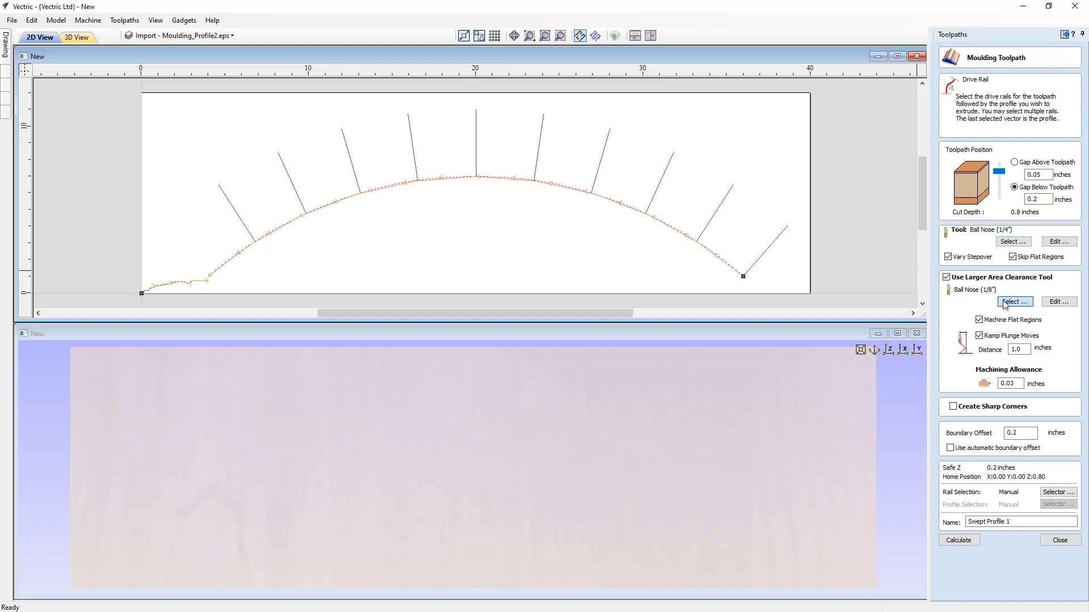
left_click(376, 196)
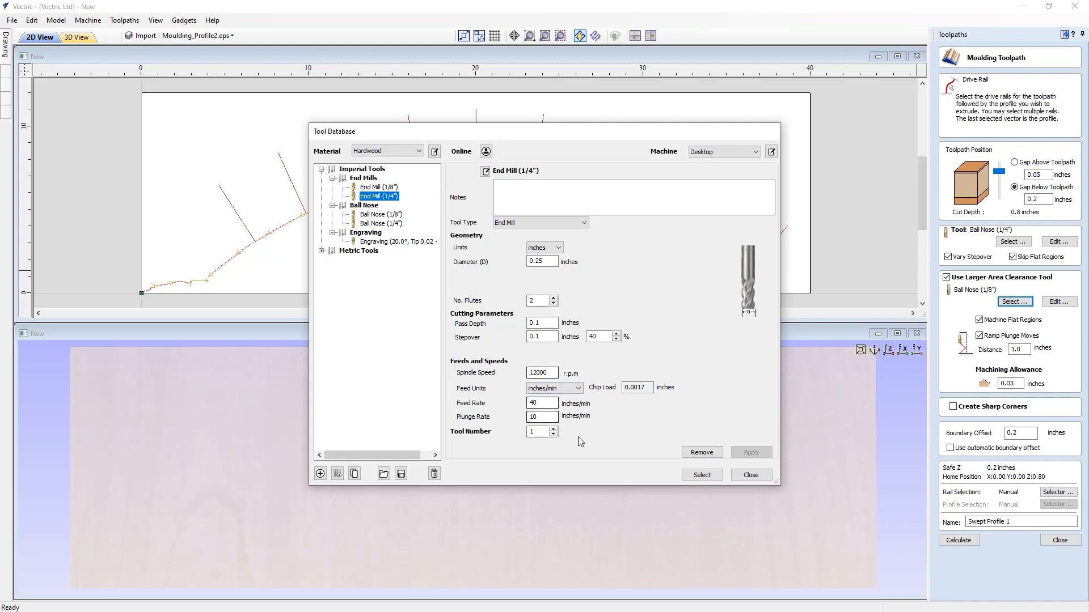
left_click(702, 475)
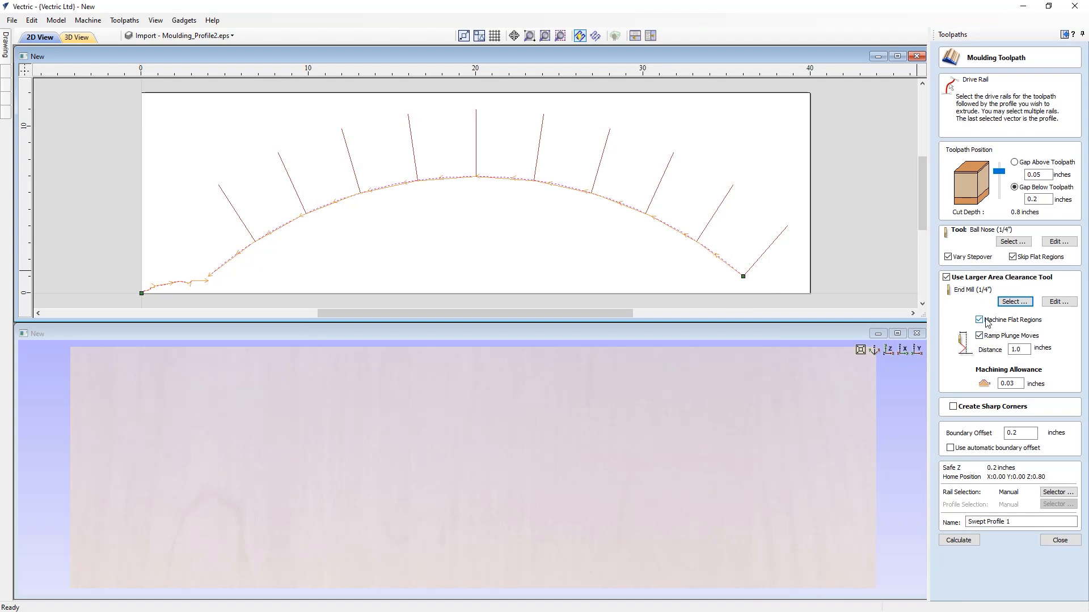
left_click(979, 337)
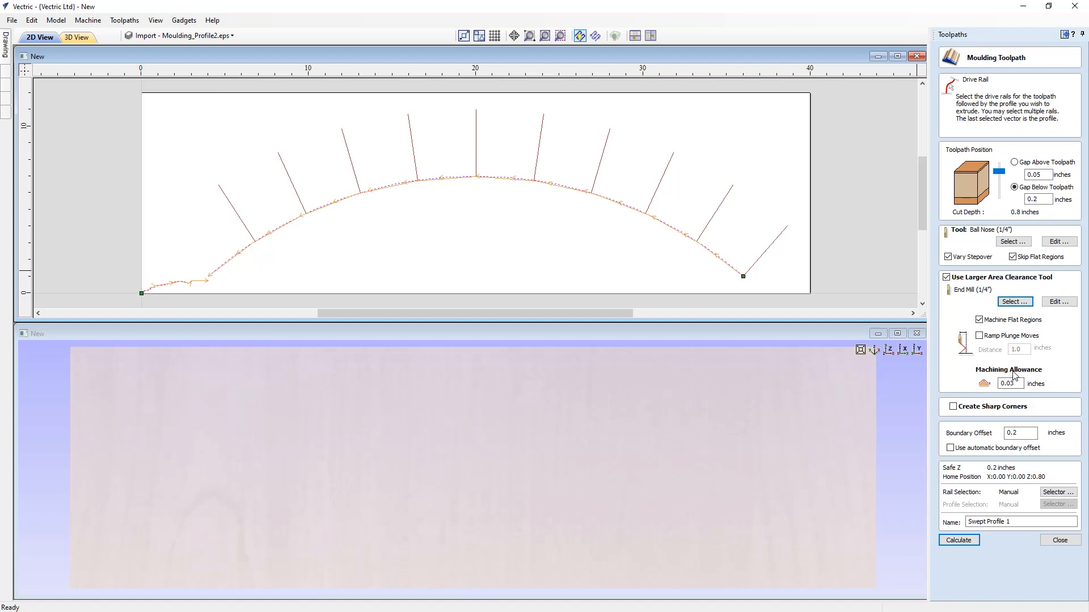
Set the boundary offset to 0, name the moulding toolpath Swept Profile, and calculate it.
left_click_drag(1018, 434, 1000, 435)
type("0")
left_click_drag(1011, 522, 1004, 522)
key("BackSpace")
left_click(960, 541)
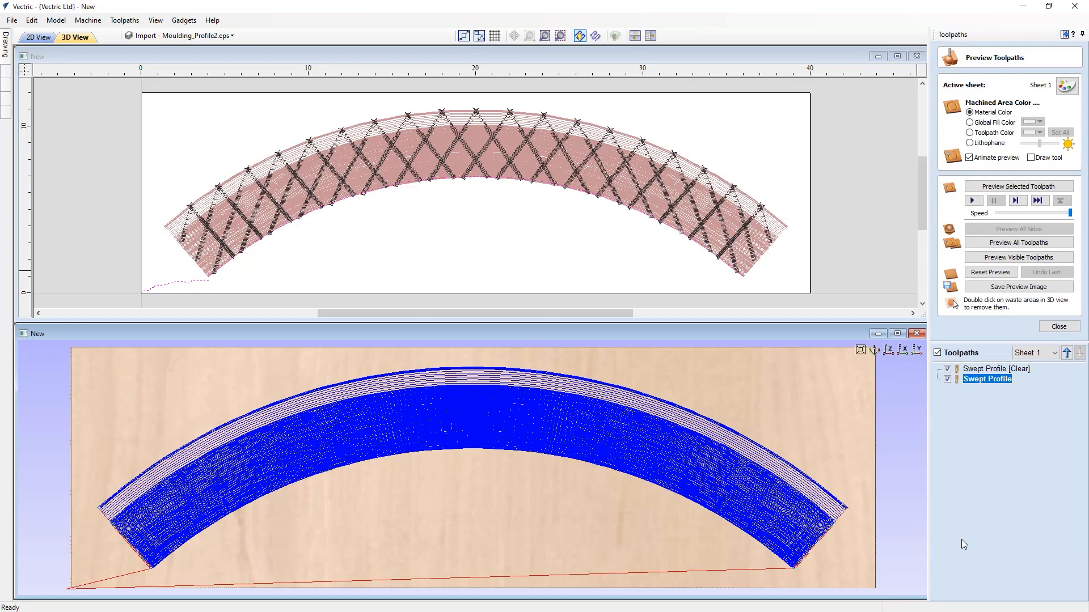
Preview the Swept Profile clearance toolpath on its own, followed by the Swept Profile finishing toolpath.
left_click(946, 379)
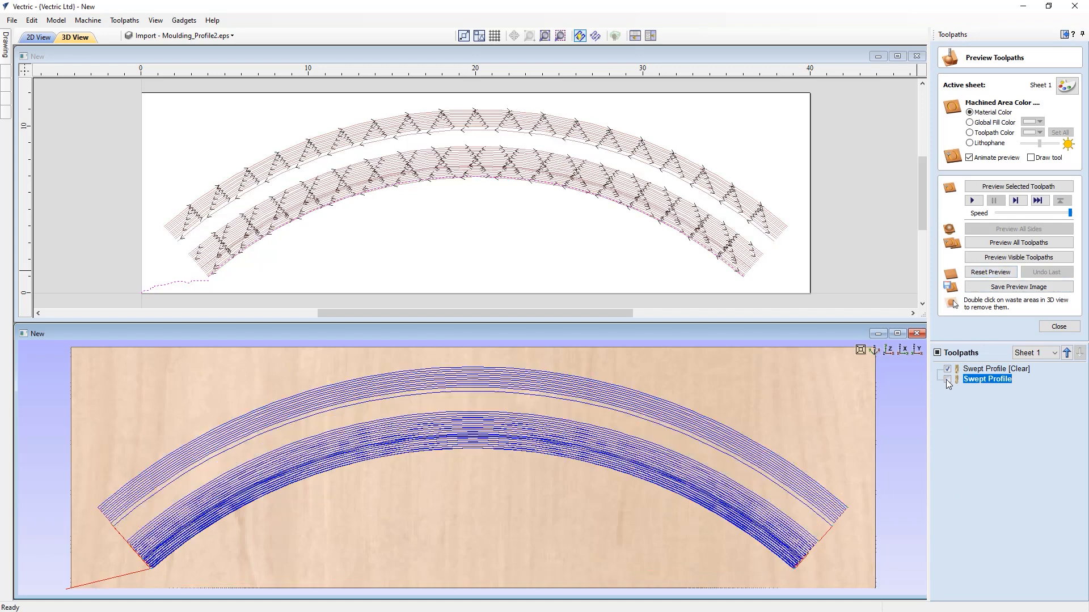
left_click(988, 258)
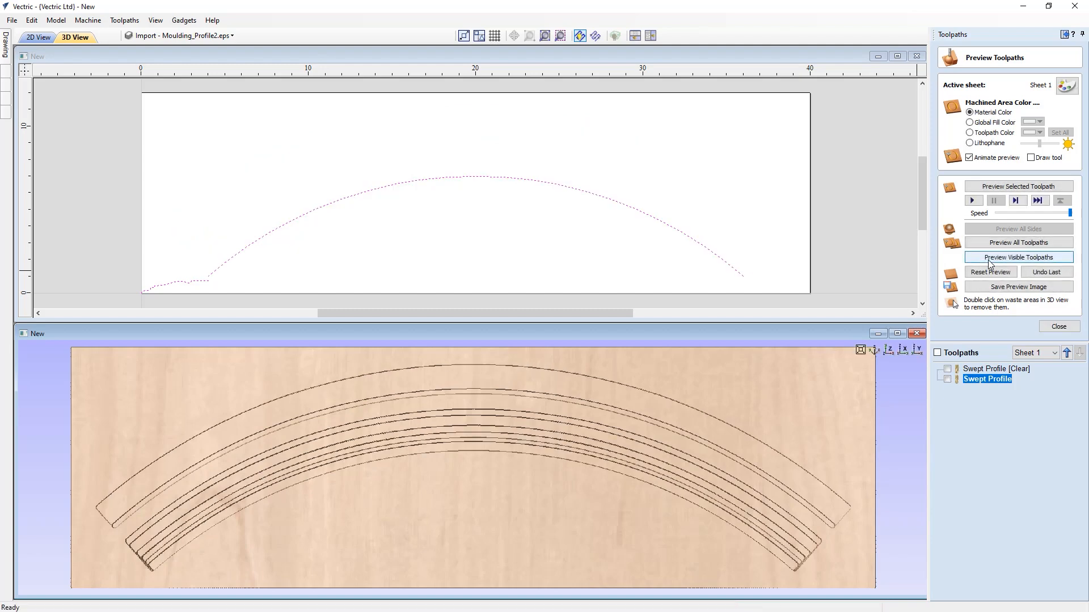
left_click(946, 379)
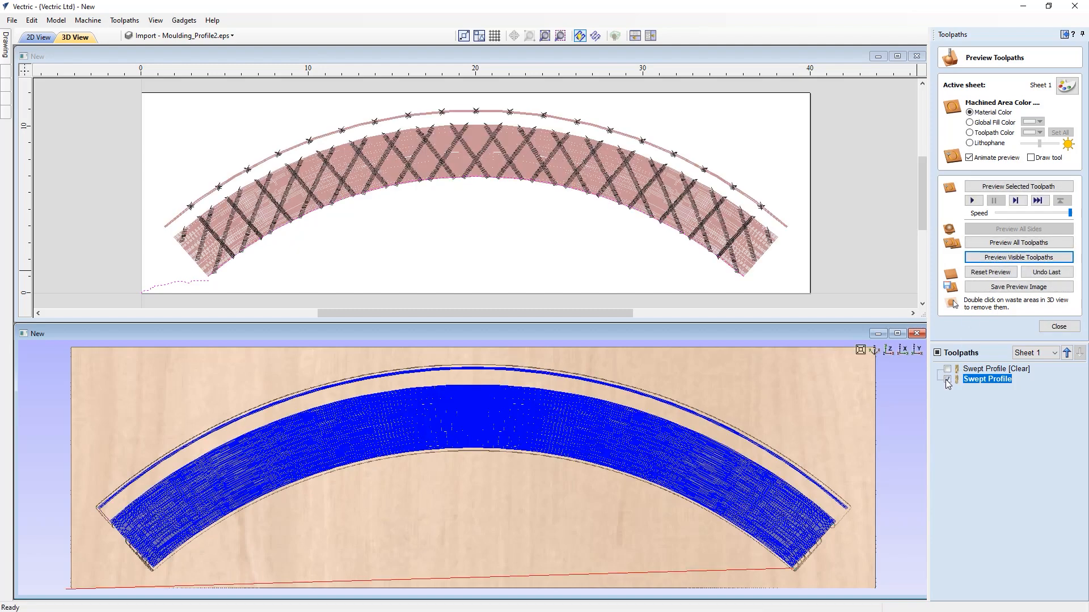
left_click(974, 258)
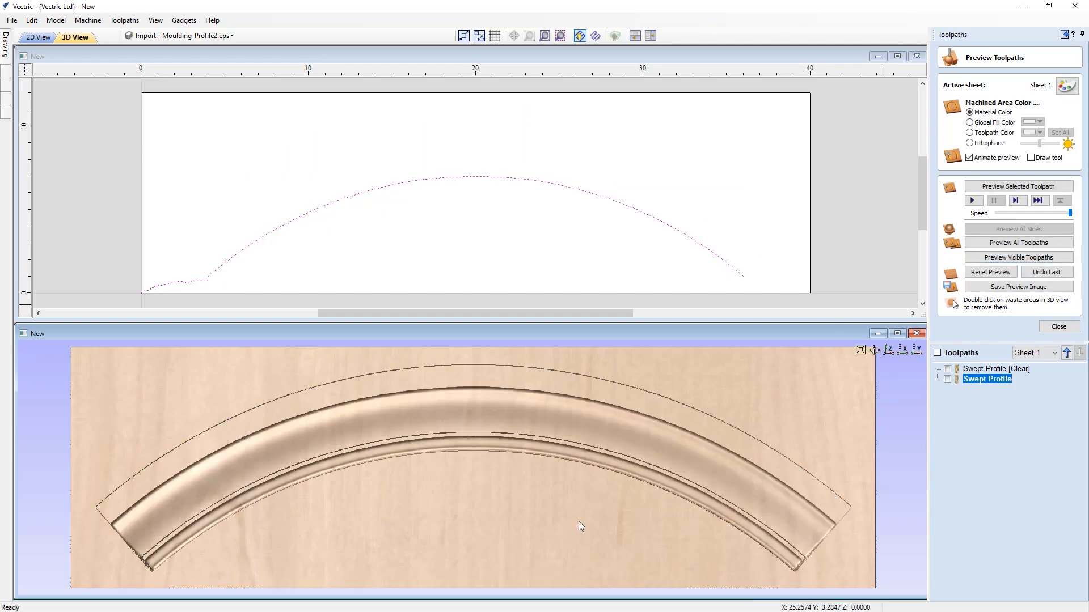
Maximize the 3D view and examine the previewed arched moulding's surface and edges up close from several angles.
left_click(897, 333)
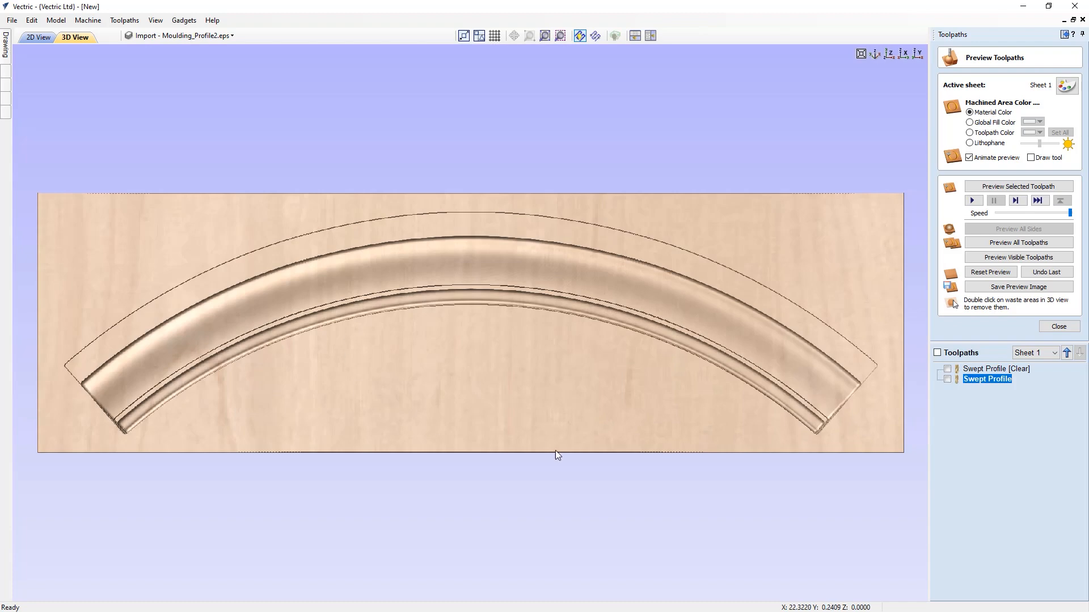
left_click_drag(540, 427, 567, 329)
scroll(437, 267, "up", 3)
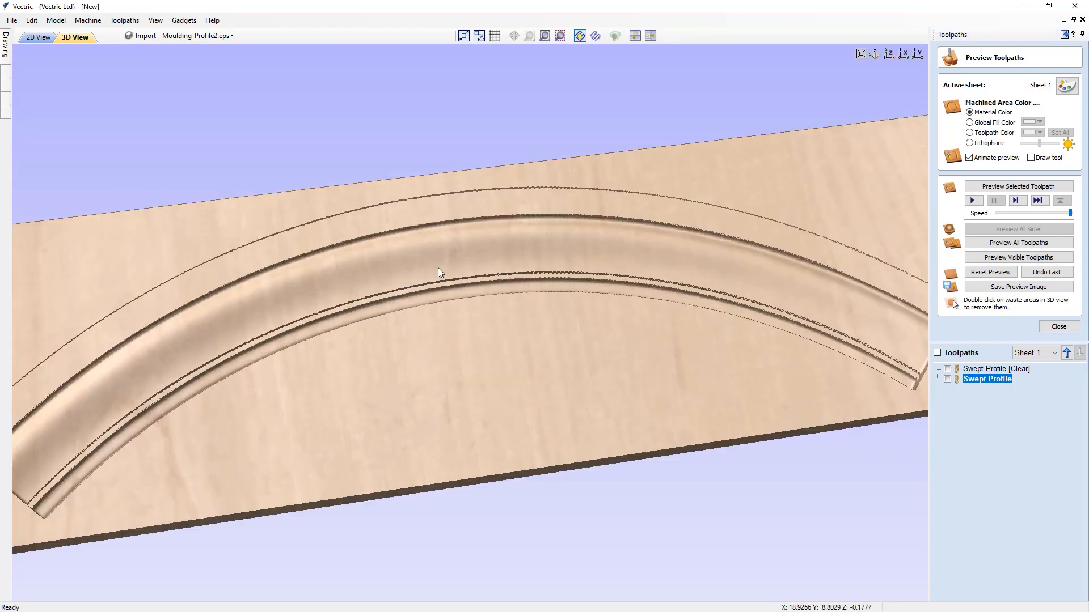
scroll(438, 273, "up", 2)
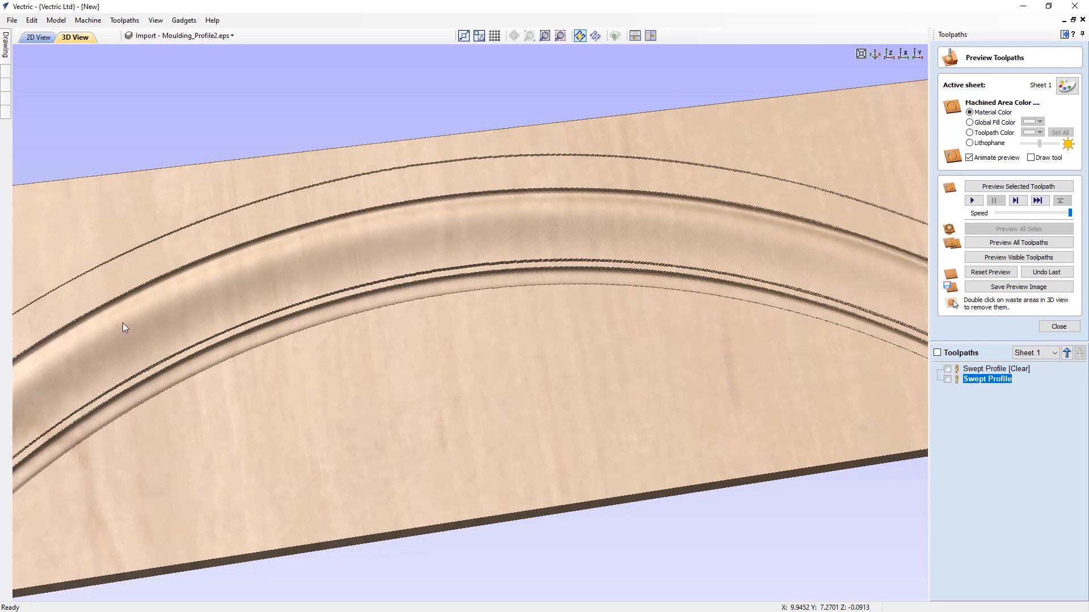
left_click_drag(539, 307, 536, 298)
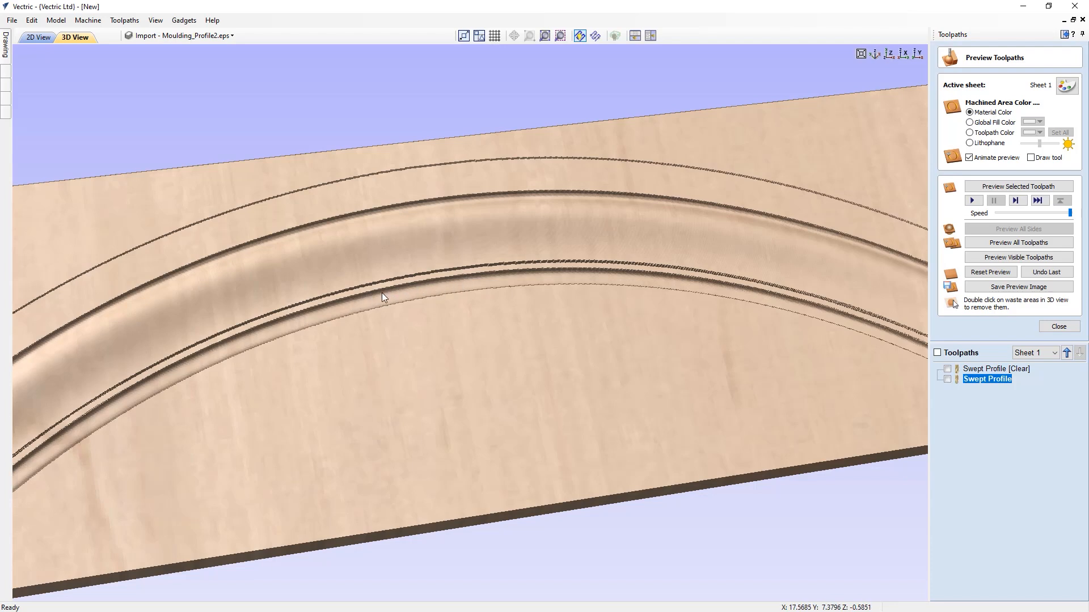
left_click_drag(357, 302, 515, 315)
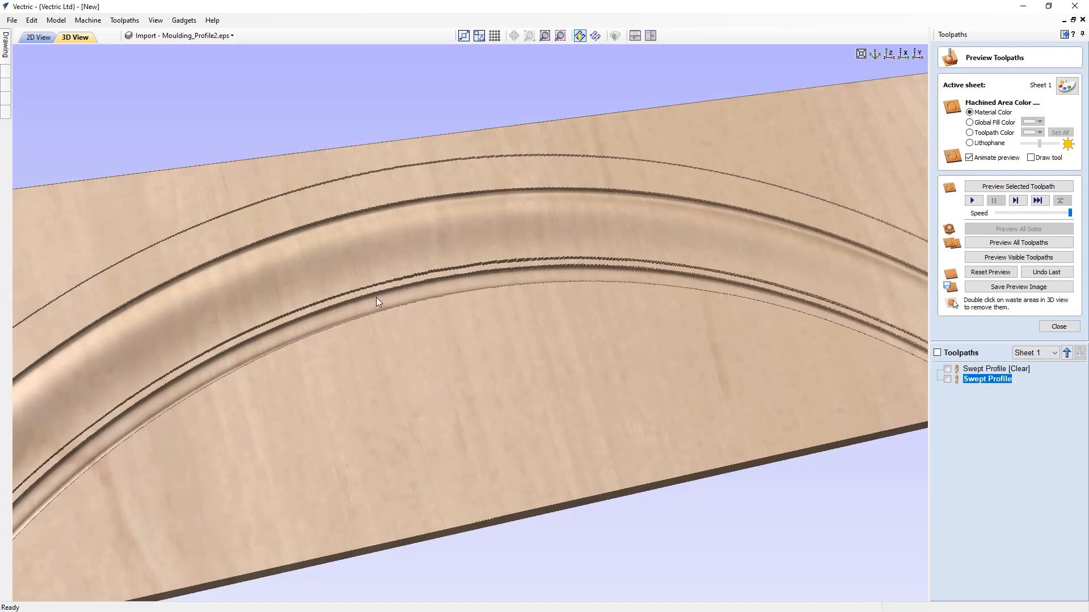
left_click_drag(468, 364, 549, 360)
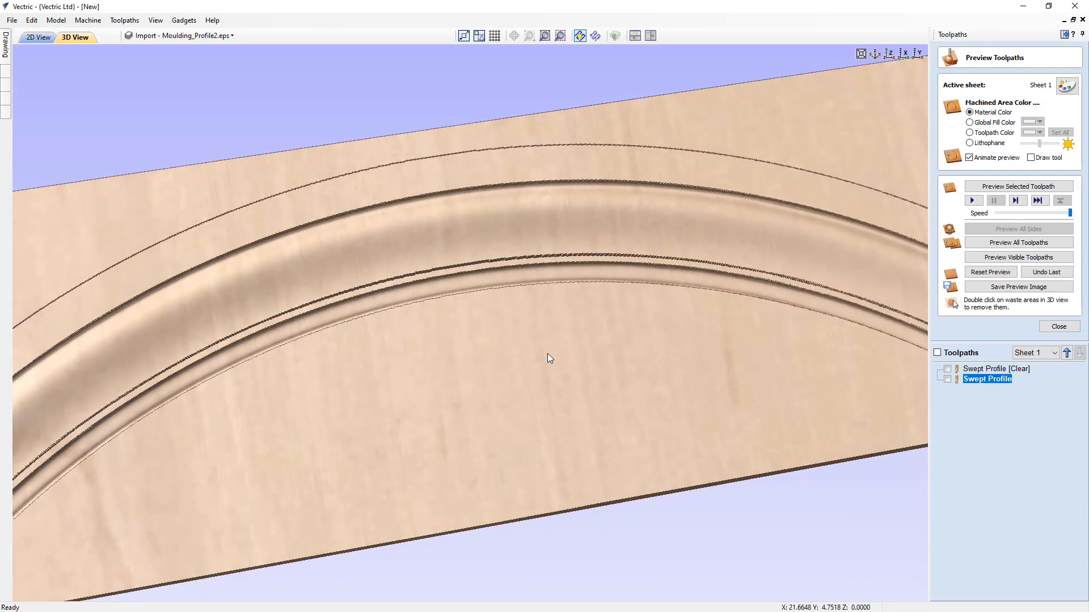
Switch to the Aspire job and examine the 3D-modelled arched moulding, its 2D vectors in tiled views, and the 3D Roughing toolpath details.
left_click(888, 55)
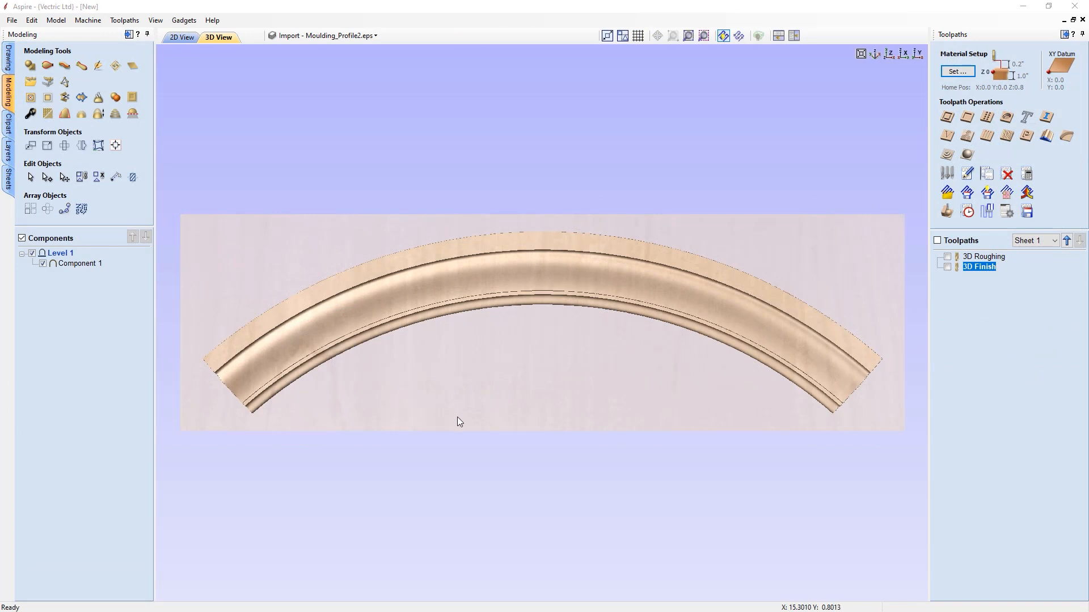
left_click_drag(505, 440, 583, 358)
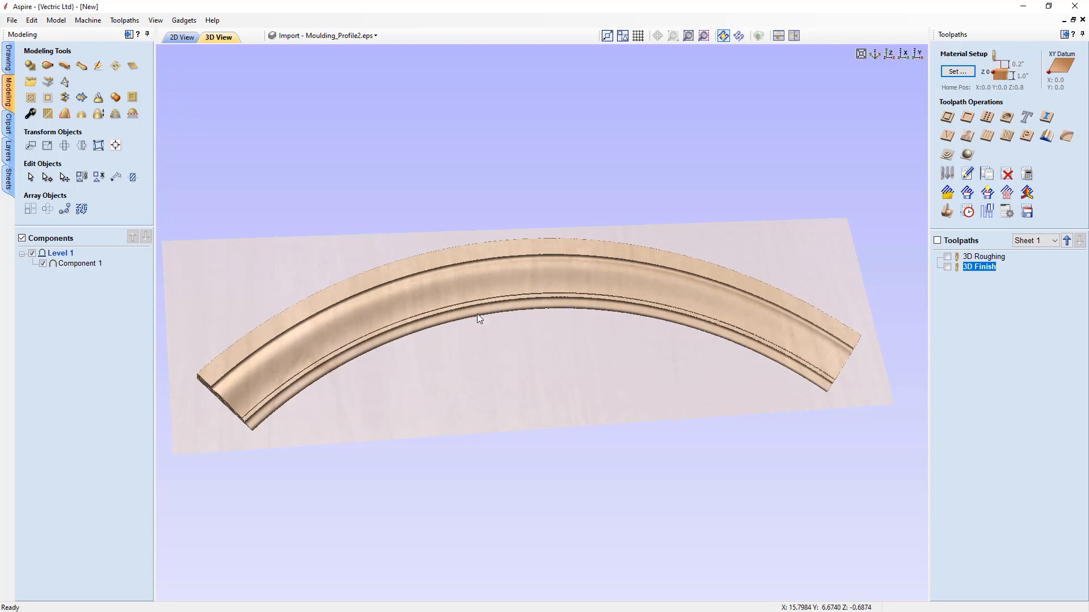
left_click_drag(661, 364, 488, 256)
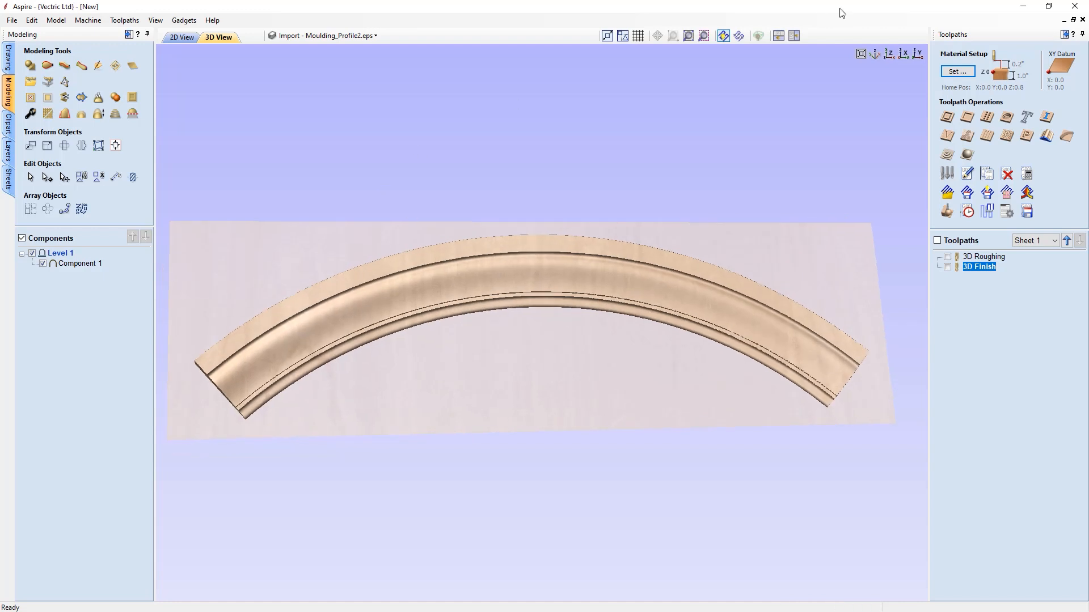
left_click(778, 37)
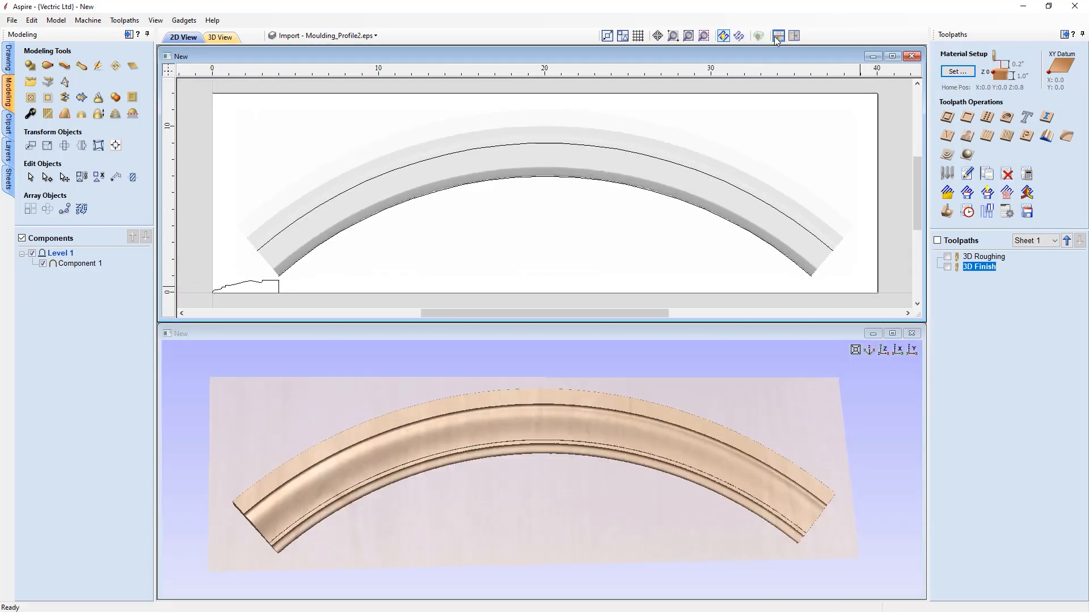
left_click(218, 291)
left_click(289, 280)
mouse_move(966, 263)
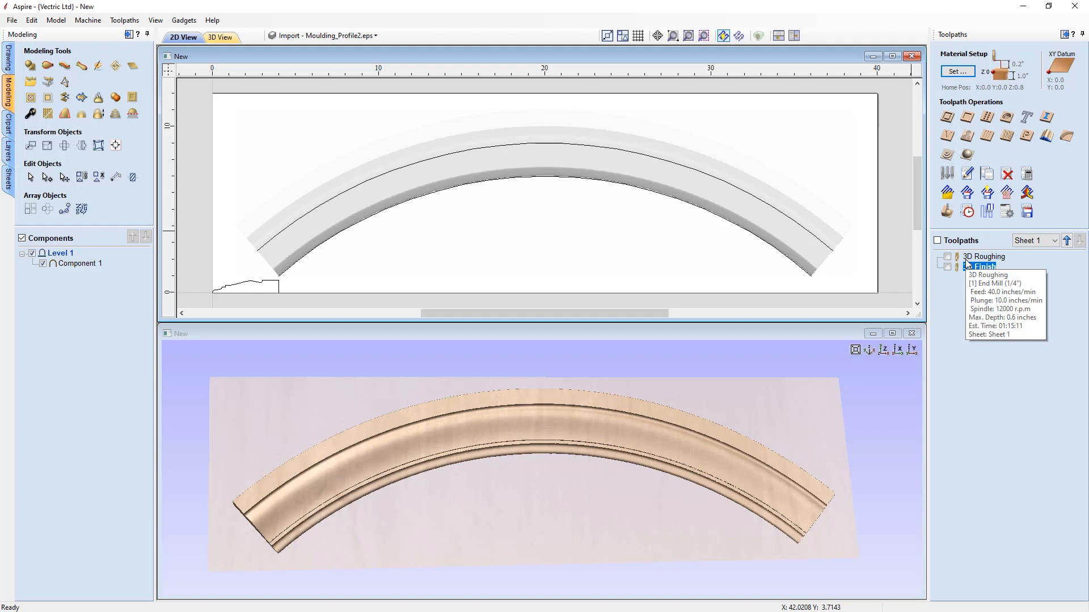
Show only the 3D Roughing toolpath and preview its cut in the material.
left_click(947, 257)
left_click(947, 212)
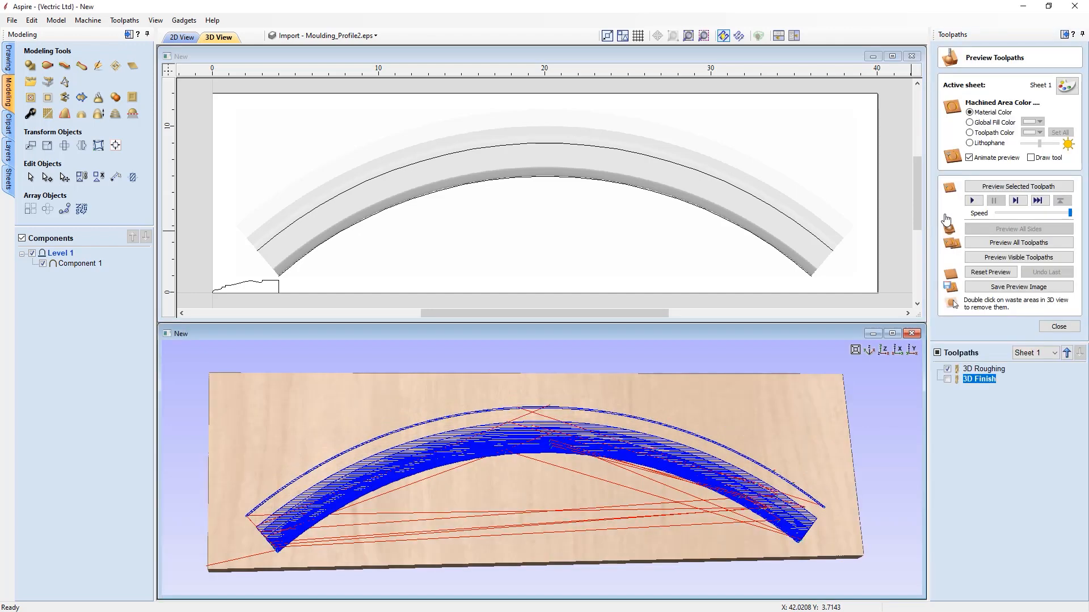
left_click(987, 258)
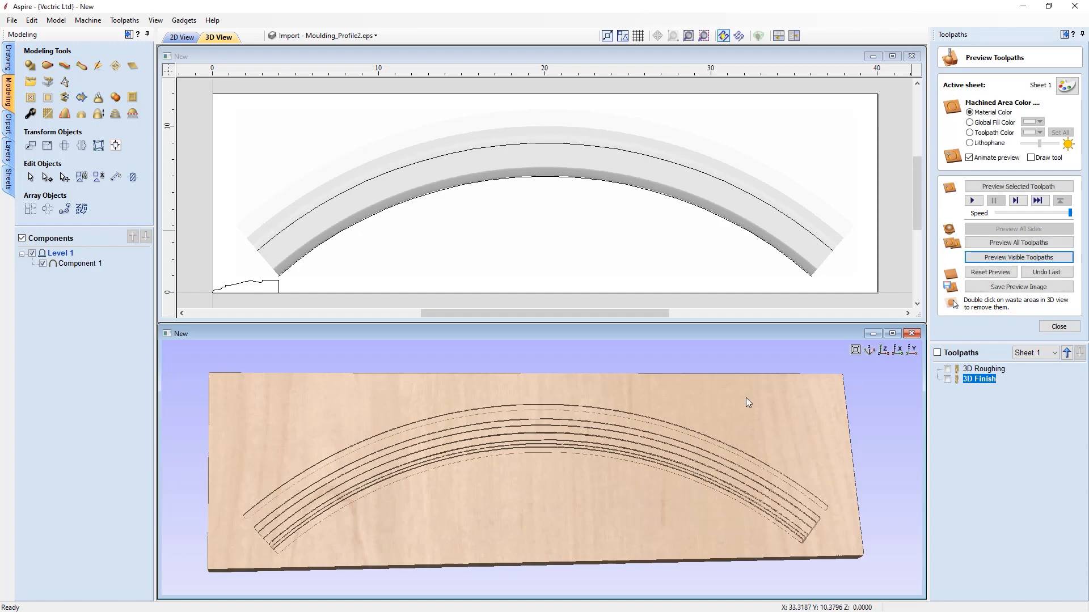
Show only the 3D Finish toolpath and preview its cut on the roughed material.
left_click_drag(590, 449, 603, 446)
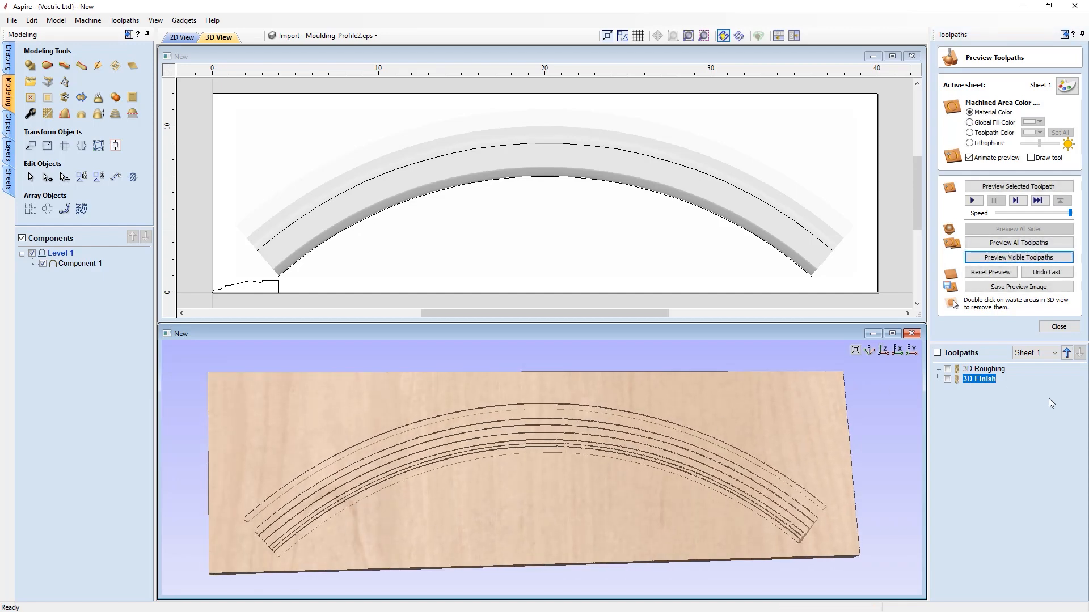
left_click(1058, 327)
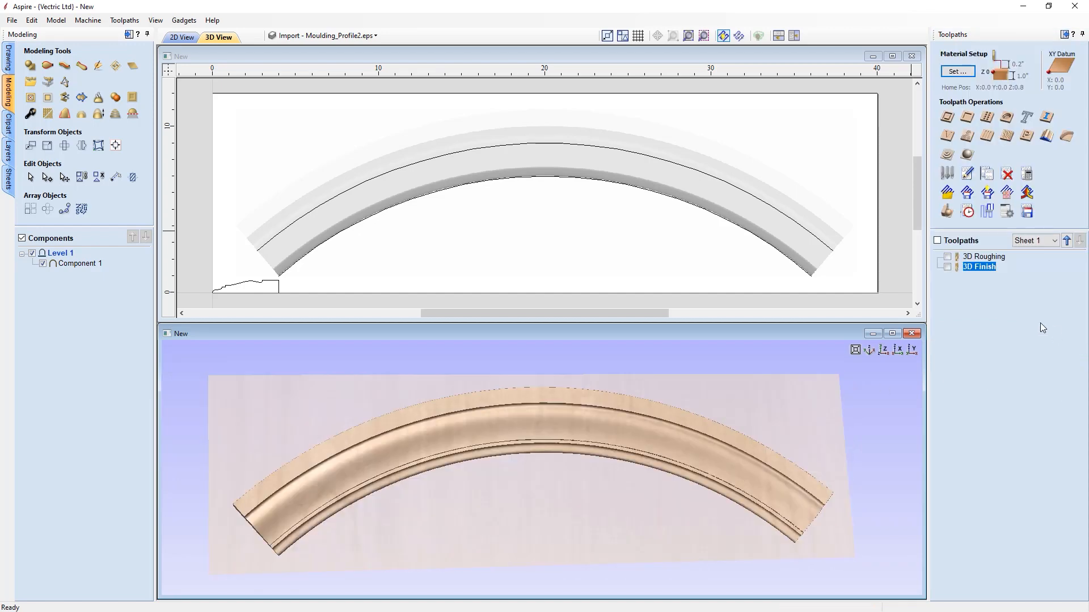
left_click(948, 266)
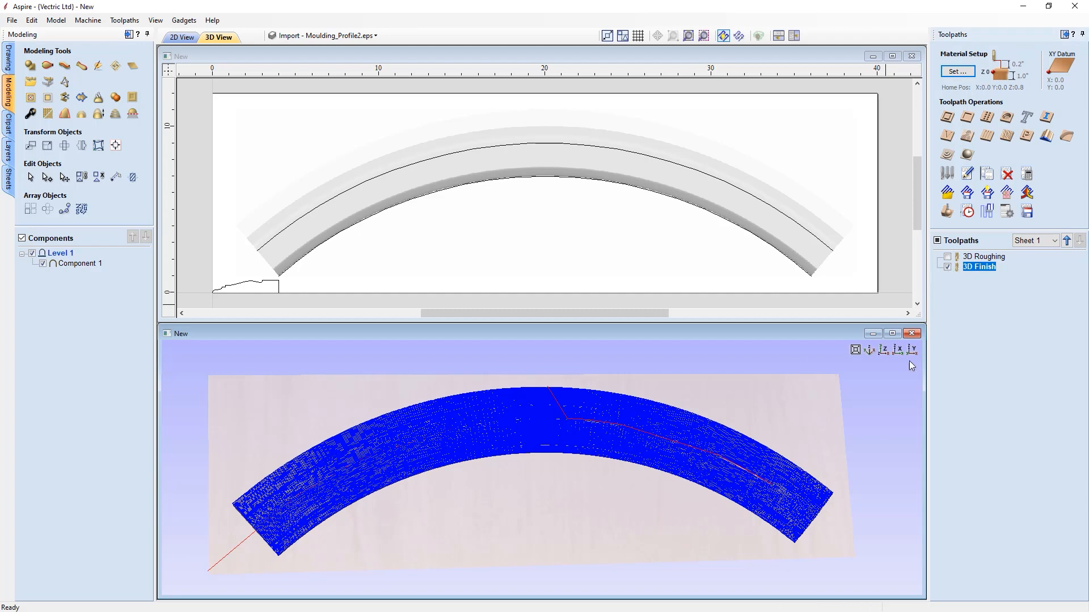
left_click(947, 211)
left_click(997, 261)
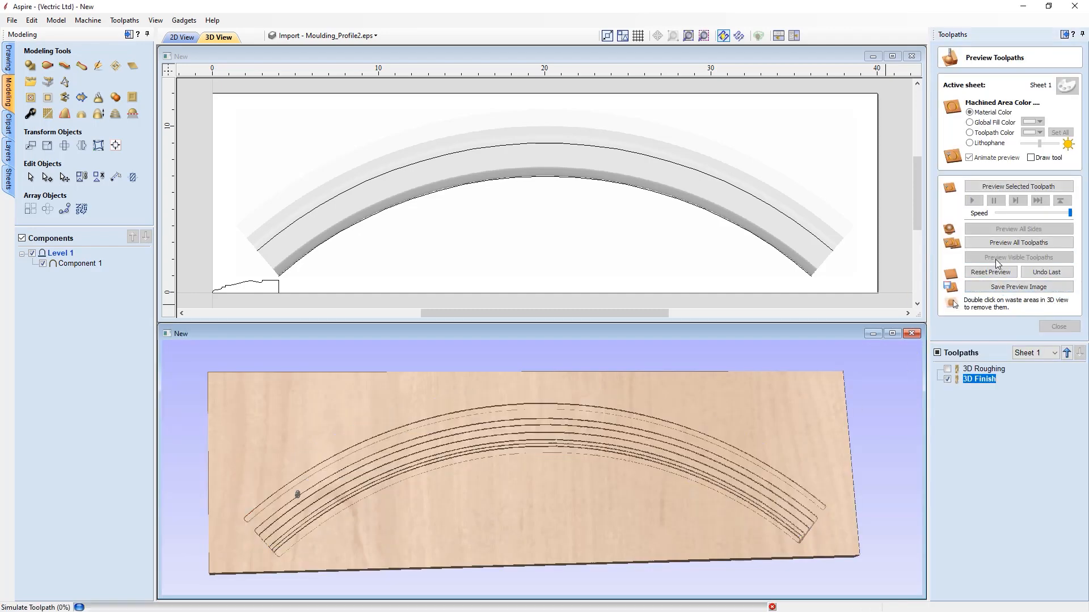
left_click_drag(614, 510, 638, 513)
Maximize the 3D view and examine the finished arch's surface and edges up close, ending with a view from straight above.
left_click(891, 335)
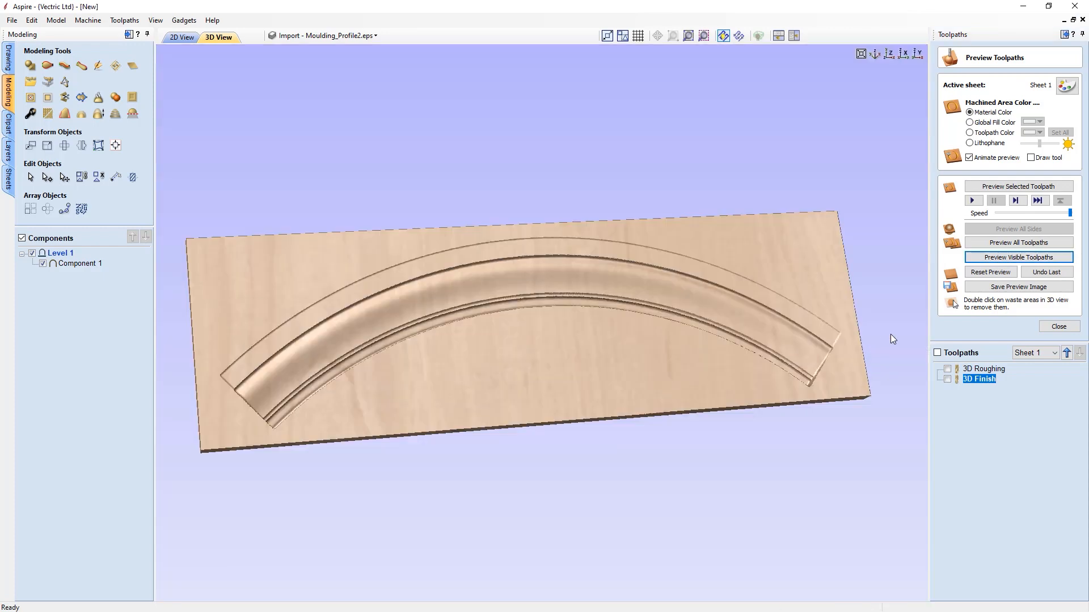
scroll(614, 349, "up", 4)
scroll(584, 374, "up", 2)
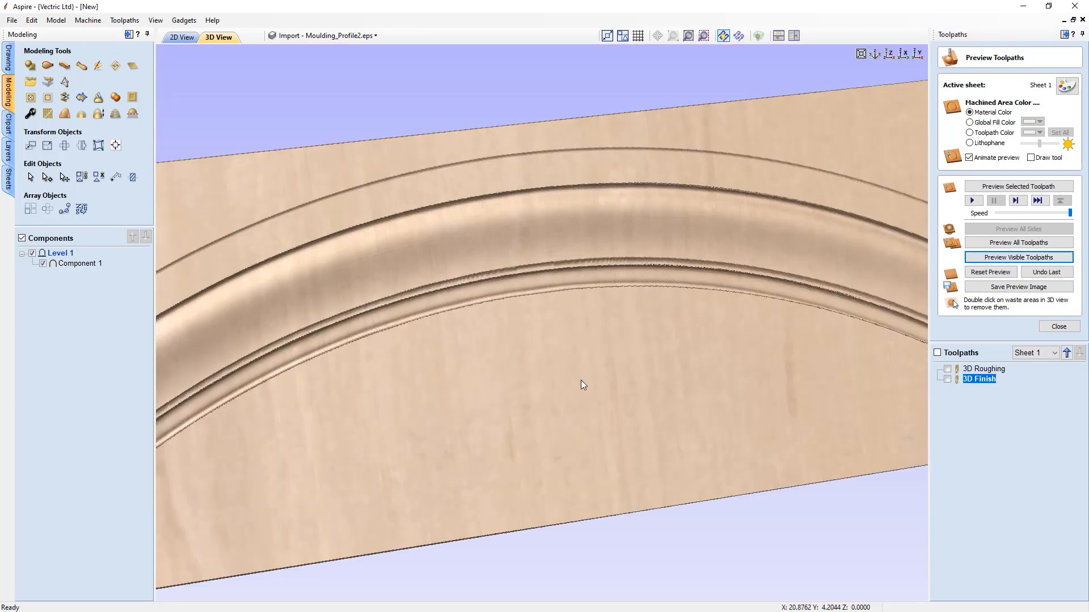
left_click_drag(581, 376, 553, 369)
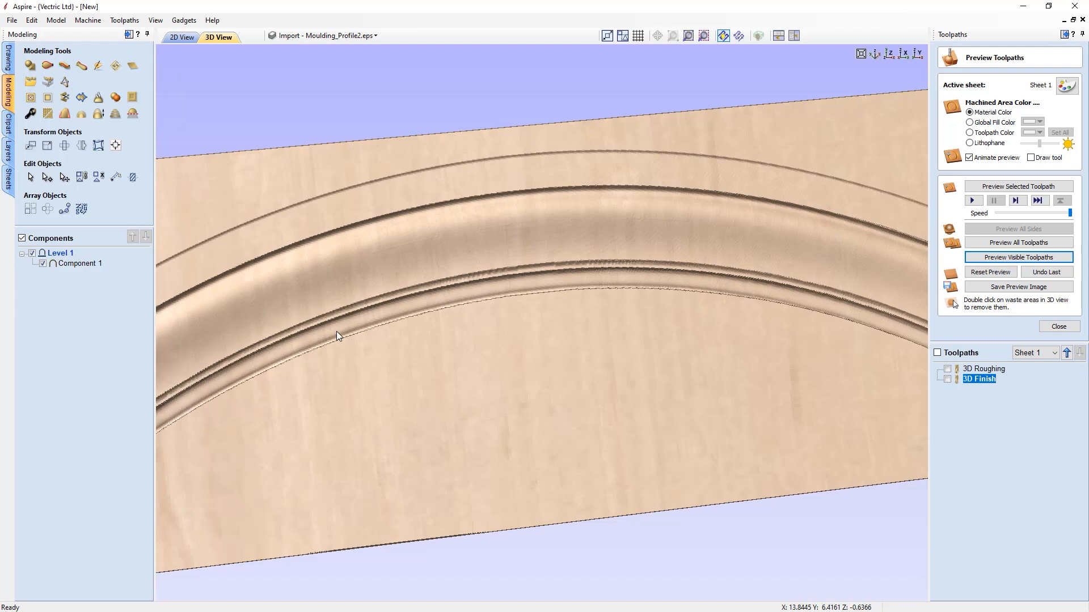
left_click(893, 52)
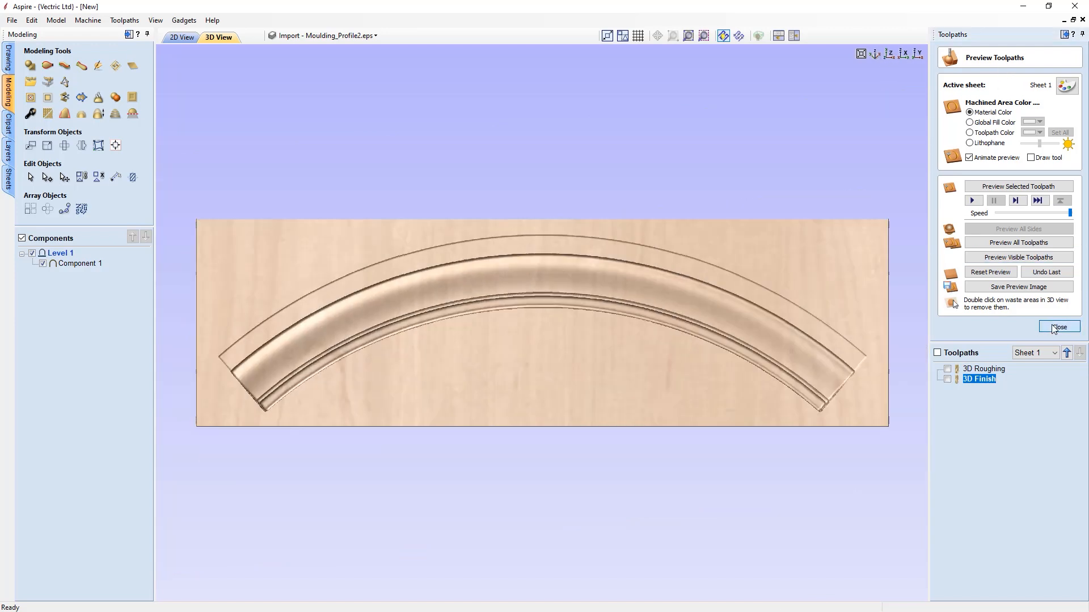
Check the machining time summary of the Aspire 3D toolpaths, and of the Swept Profile toolpaths after switching to the VCarve job.
left_click(1052, 326)
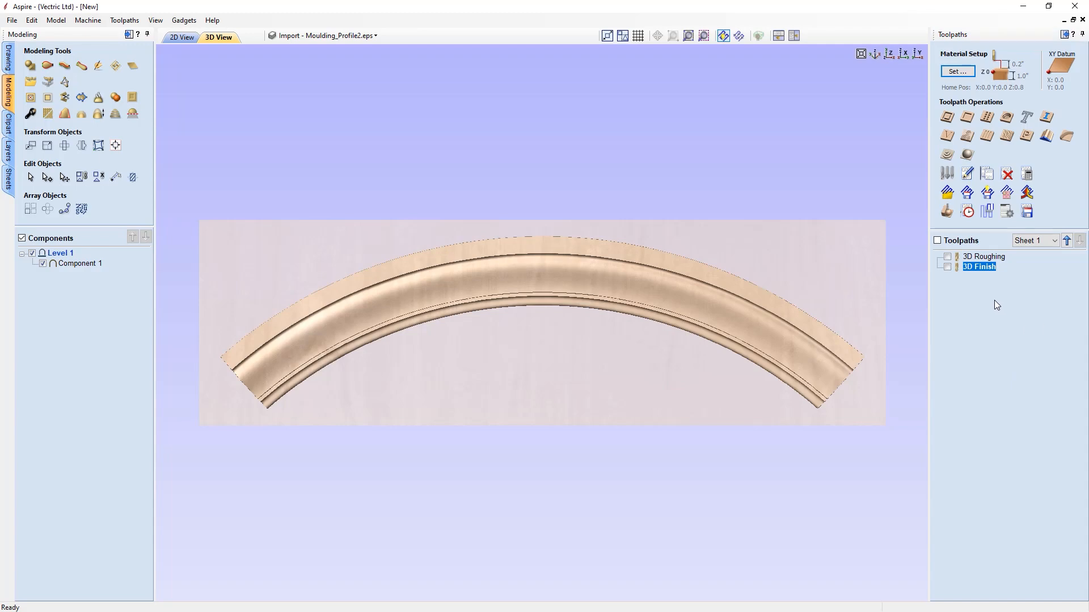
left_click(967, 213)
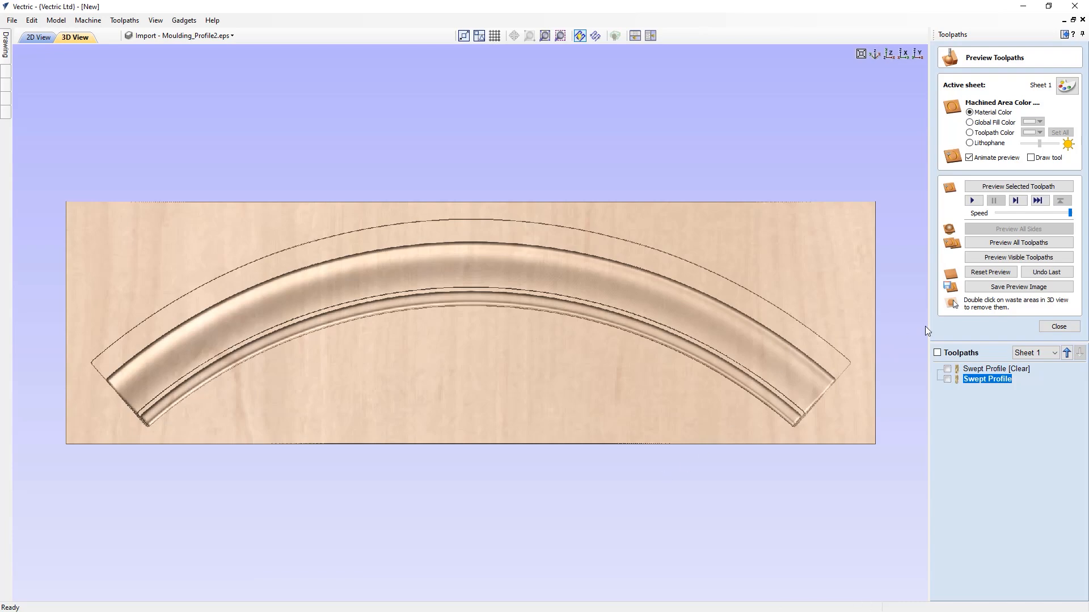
left_click(1059, 327)
left_click(967, 213)
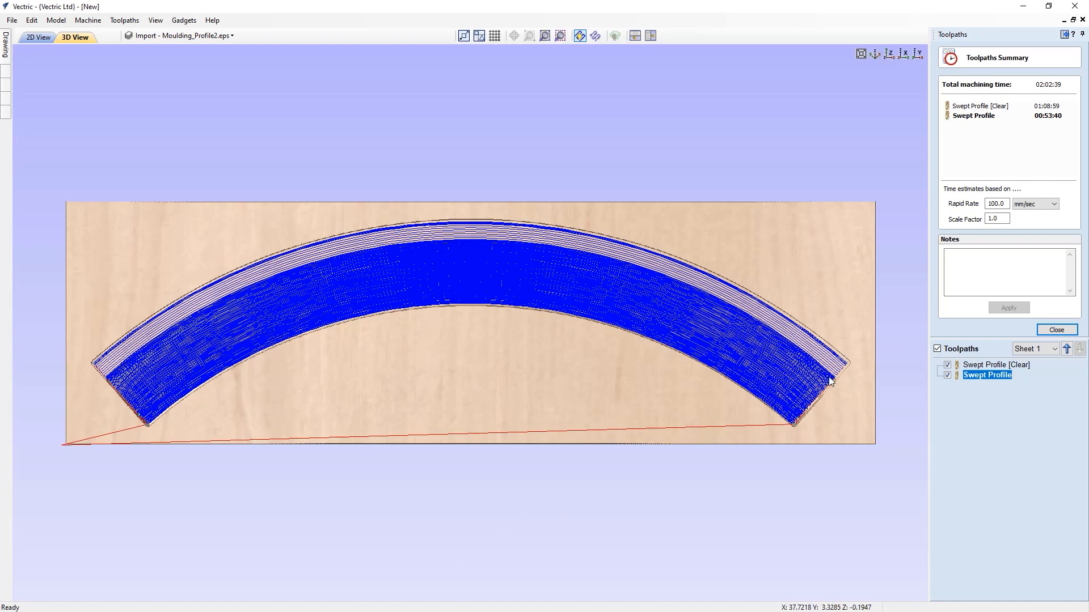
left_click(1056, 330)
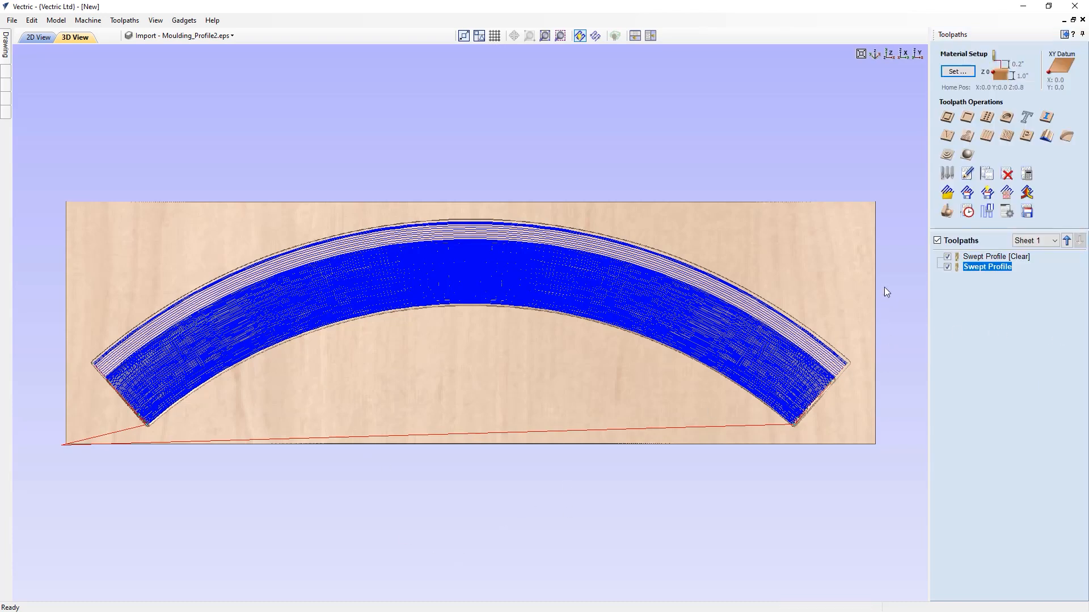
Hide the Swept Profile [Clear] and Swept Profile toolpaths and view the previewed arch at an angle.
left_click(949, 258)
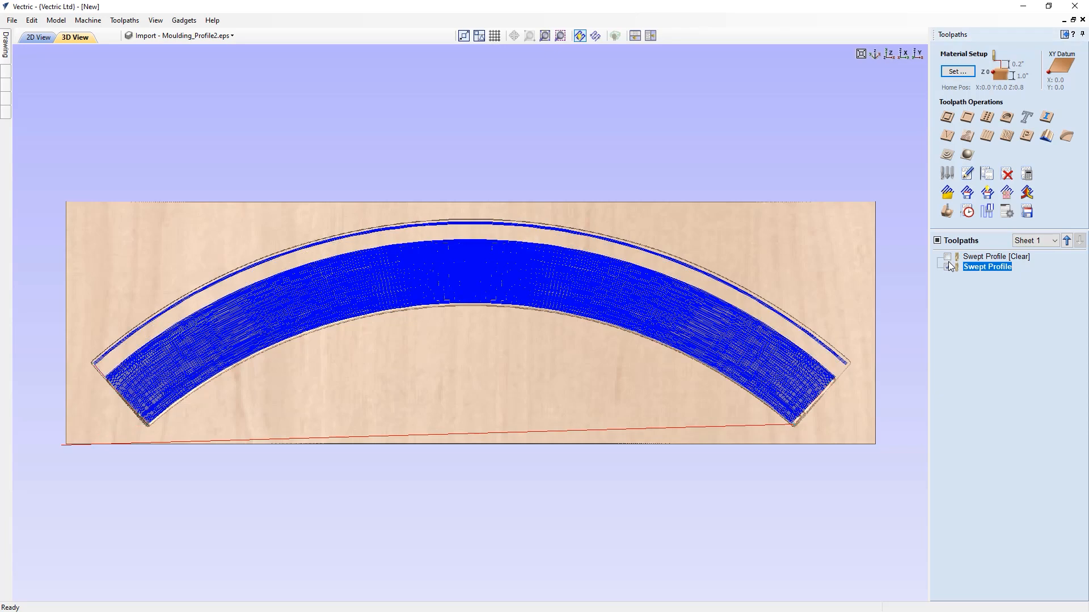
left_click(947, 267)
left_click_drag(681, 427, 563, 333)
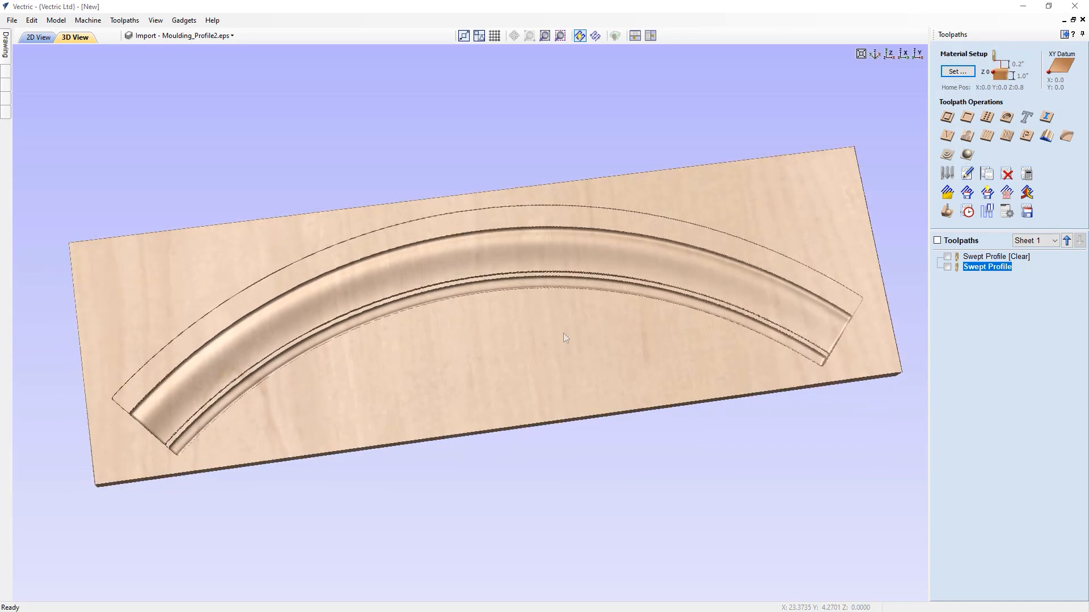
Save the arched moulding job as a new file named Moulding_Toolpath_Guide_-_Example_2.crv in the moulding-toolpath-guide folder.
left_click(13, 21)
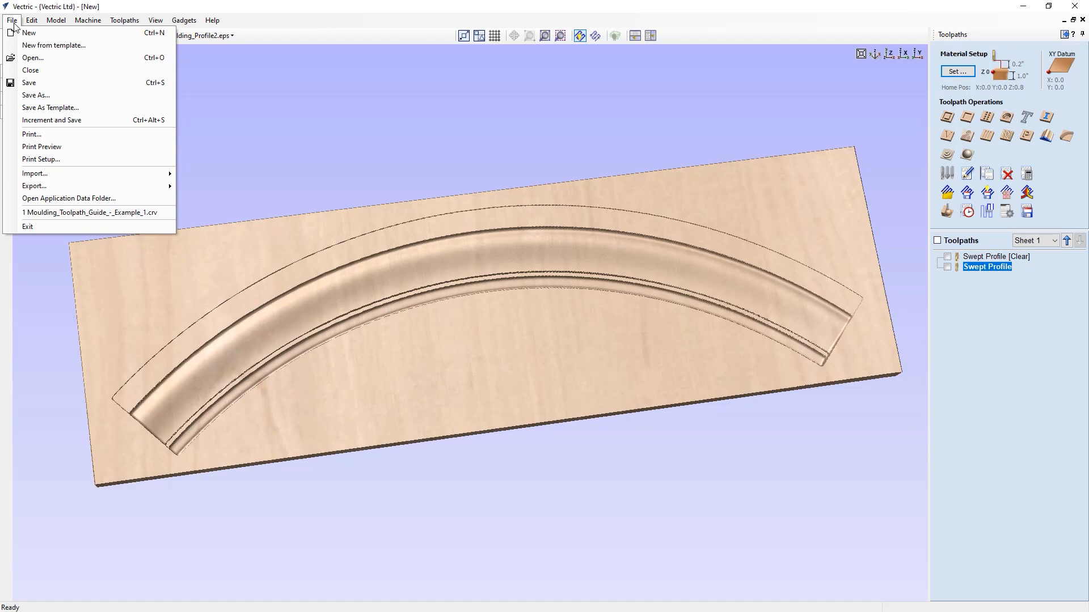
left_click(38, 95)
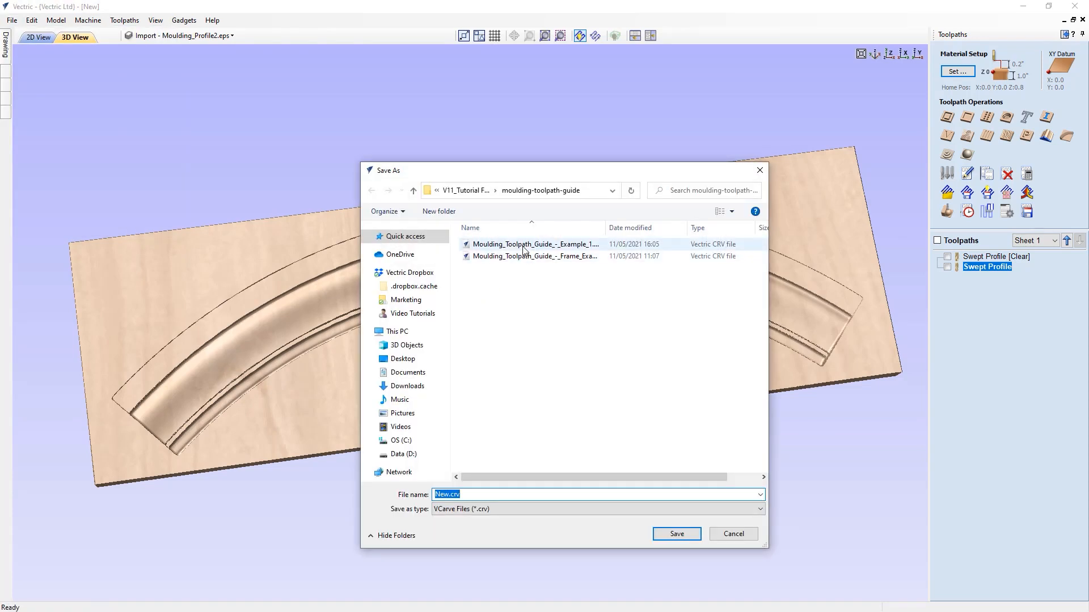
left_click(523, 250)
double_click(552, 495)
left_click(553, 494)
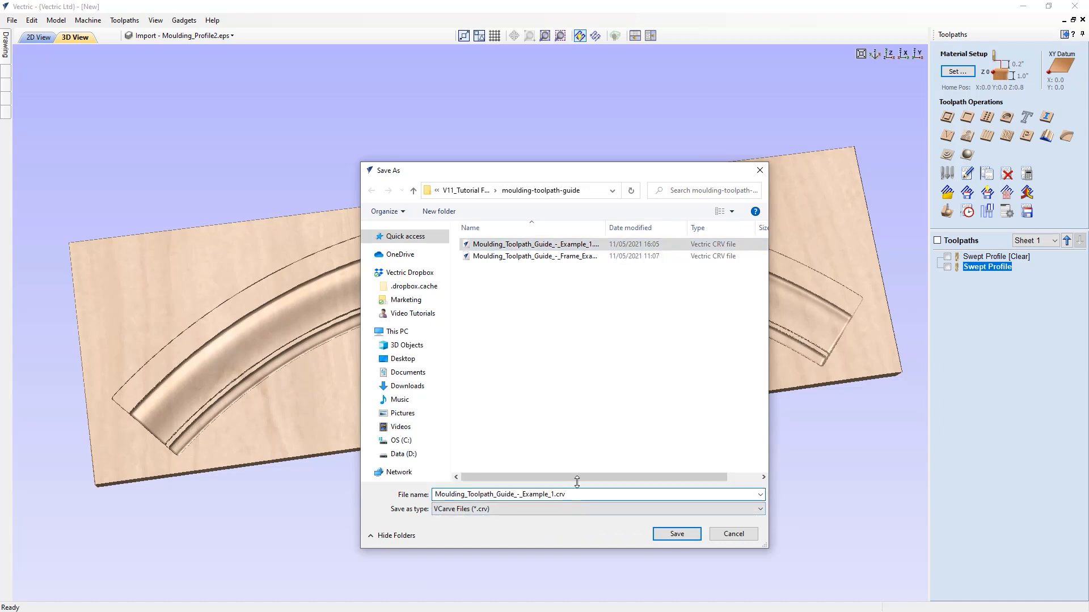
key("Delete")
type("2")
left_click(693, 536)
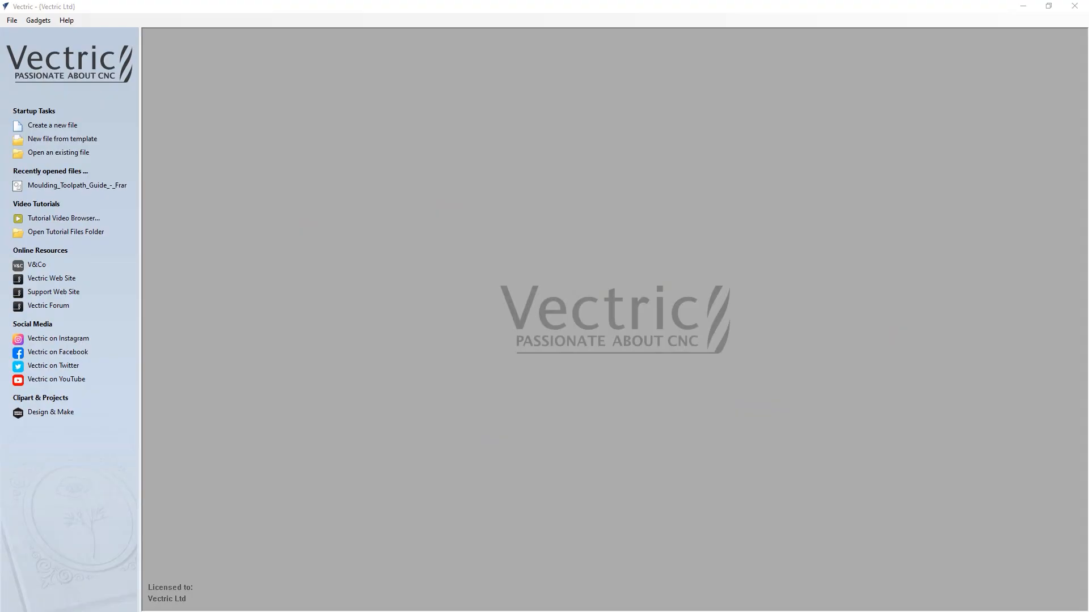
Open the existing job file Moulding_Toolpath_Guide_-_Frame_Example.crv from the moulding-toolpath-guide folder.
left_click(73, 153)
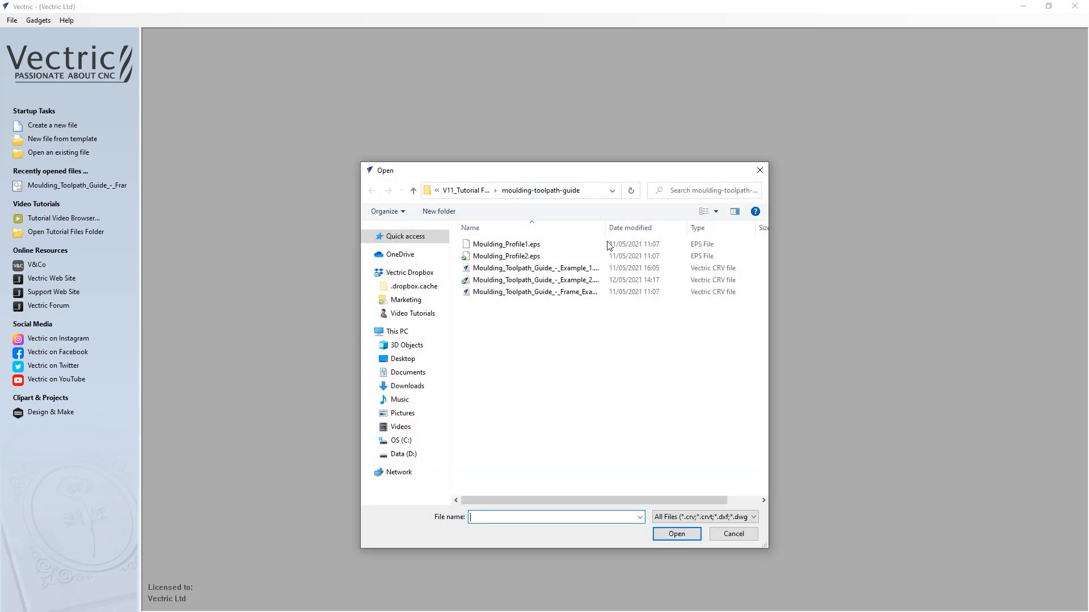
left_click(501, 294)
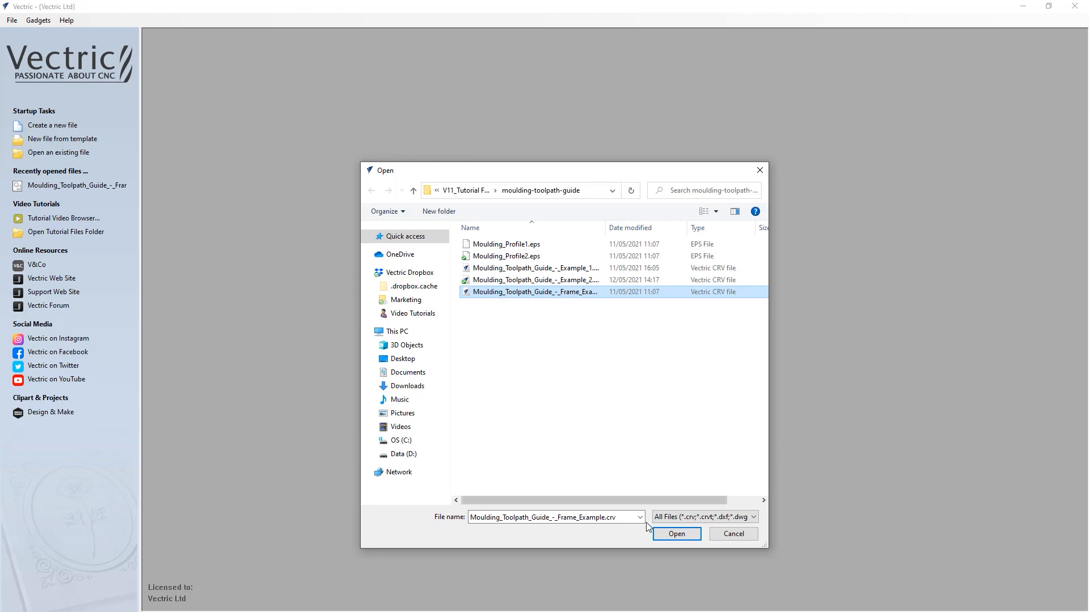
left_click(665, 534)
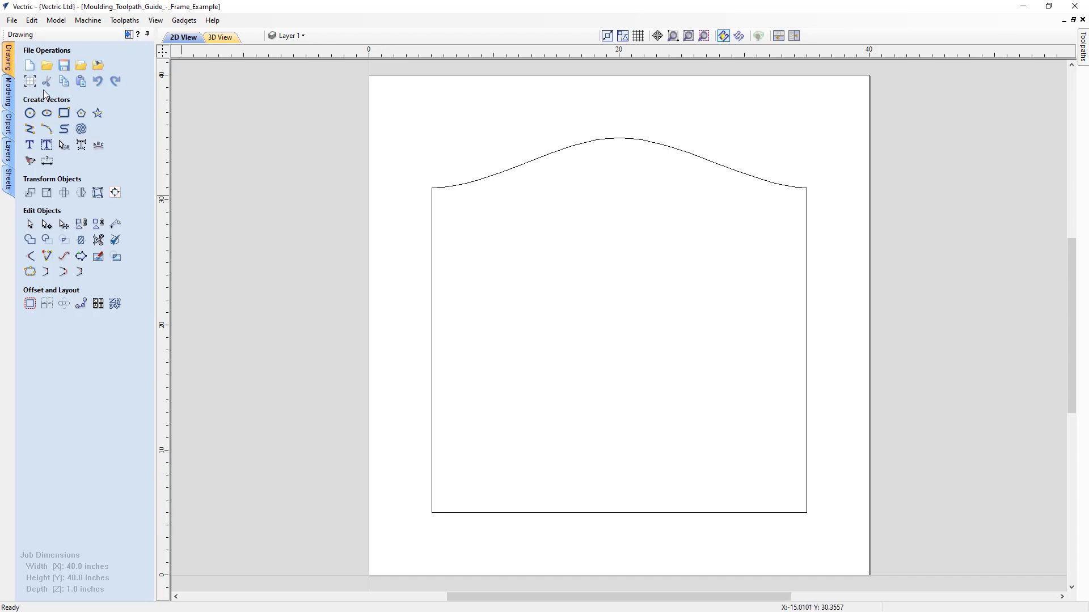
Set the frame job's modeling resolution to Standard (fastest) in the job setup.
left_click(31, 82)
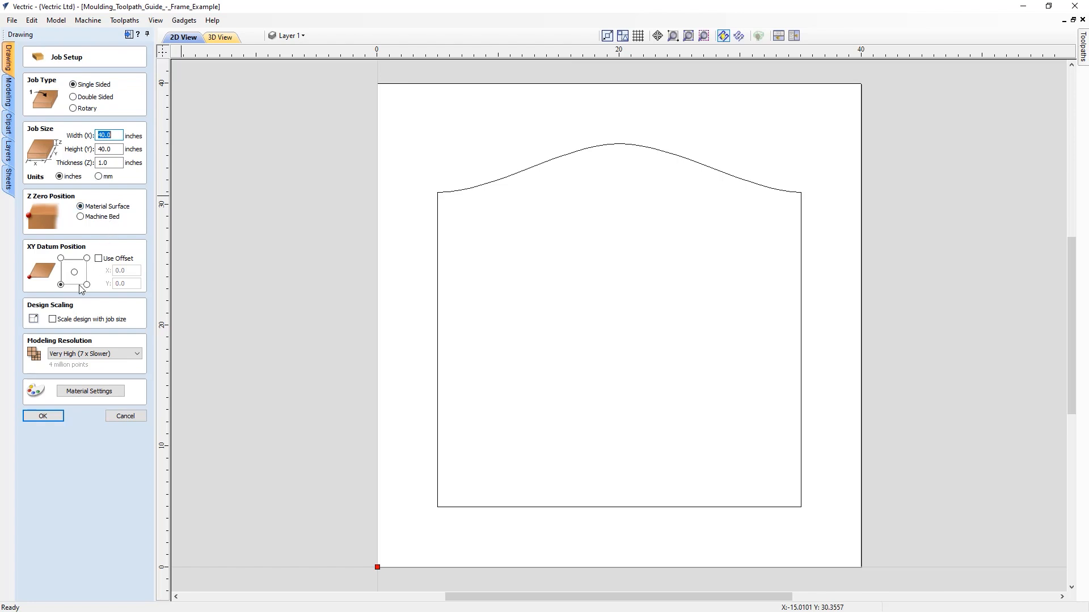
left_click(89, 358)
left_click(87, 365)
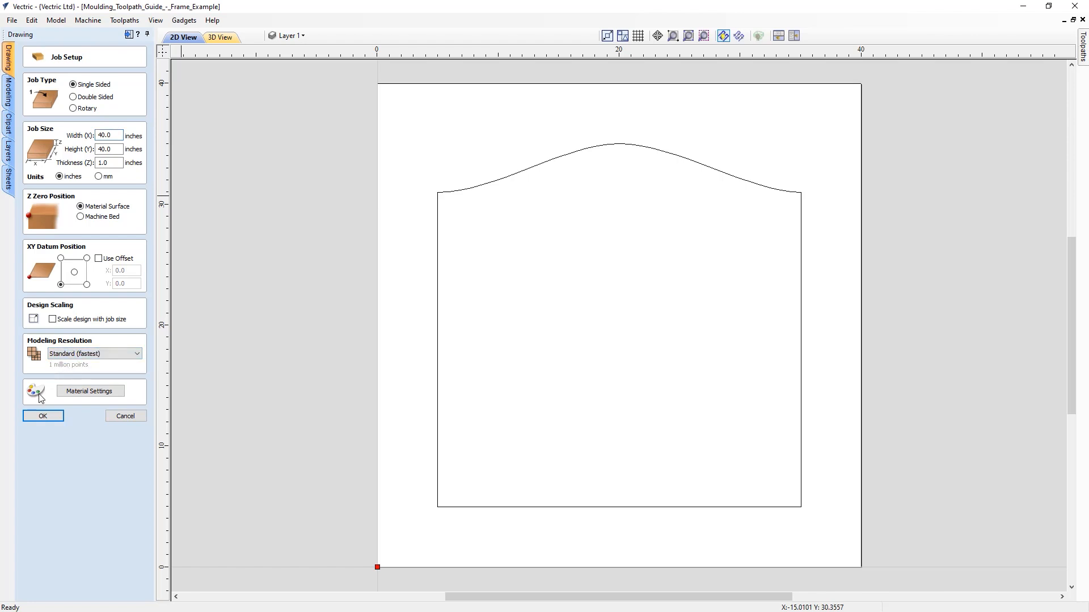
left_click(42, 418)
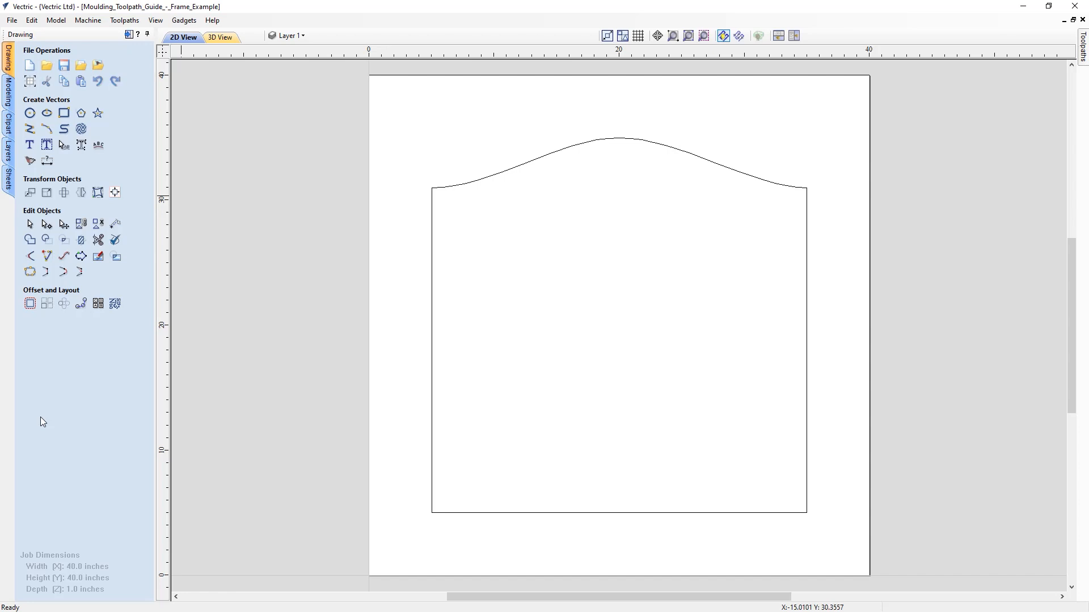
Browse the Moulding Profiles folder in the clipart library to review the supplied profile shapes.
left_click(8, 123)
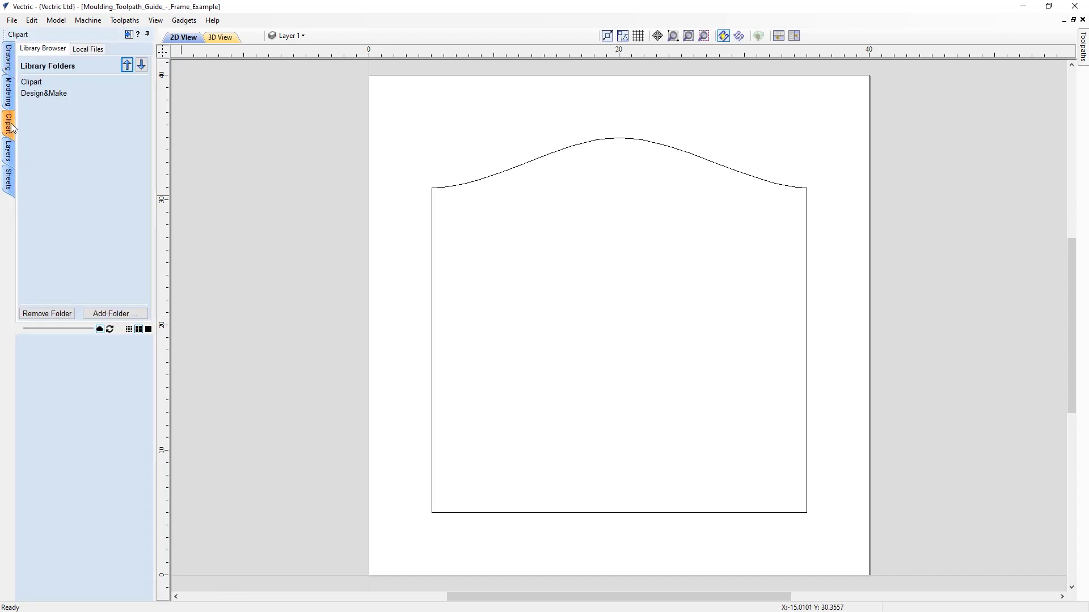
double_click(31, 82)
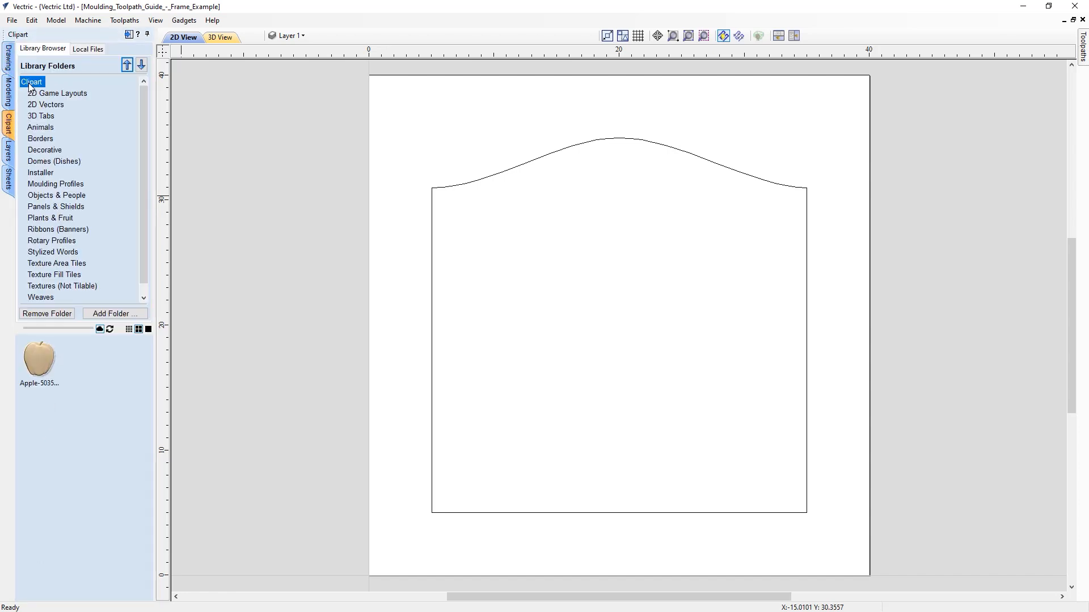
left_click(37, 185)
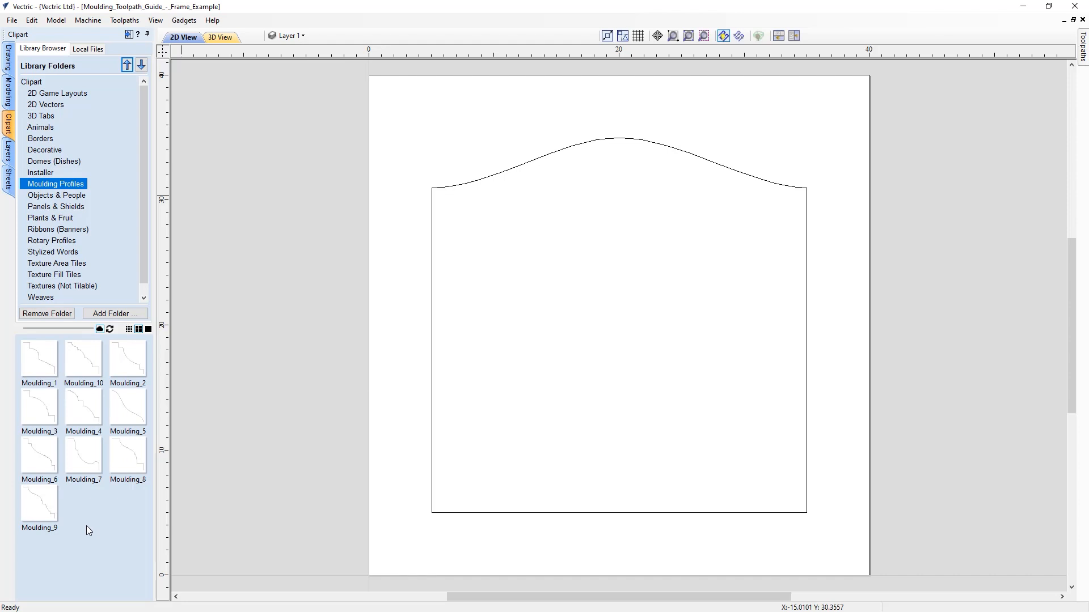
Import the Moulding_Profile2.eps vector into the frame job.
left_click(9, 57)
left_click(81, 66)
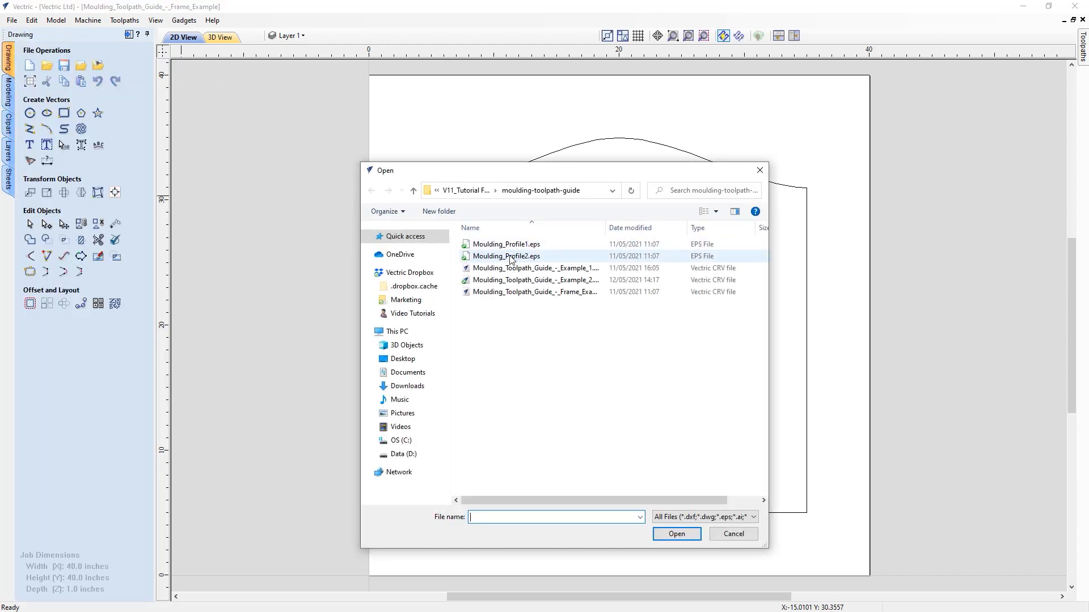
left_click(510, 258)
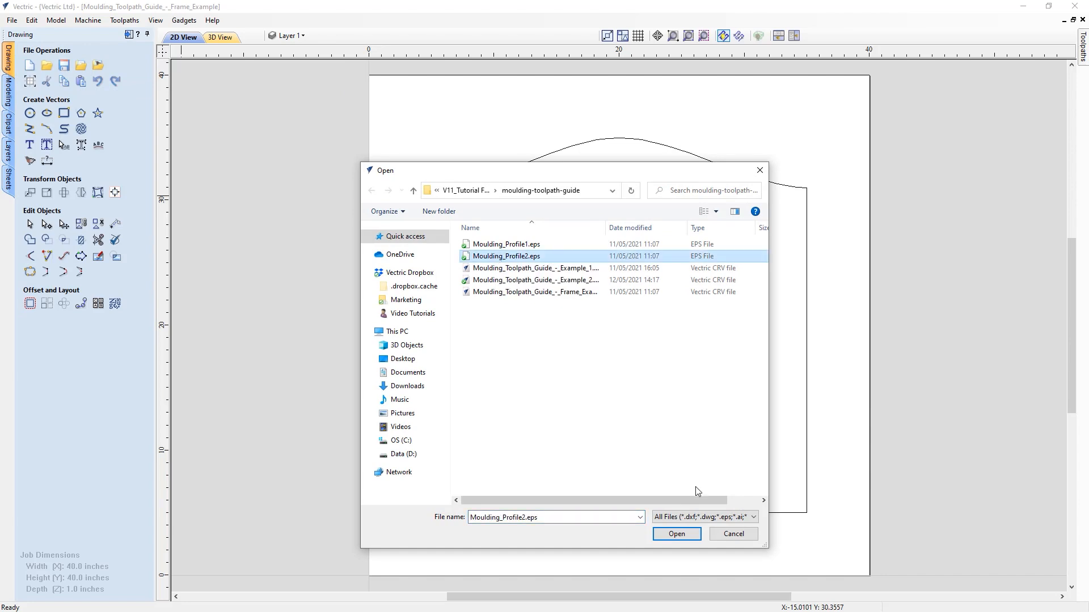
left_click(688, 535)
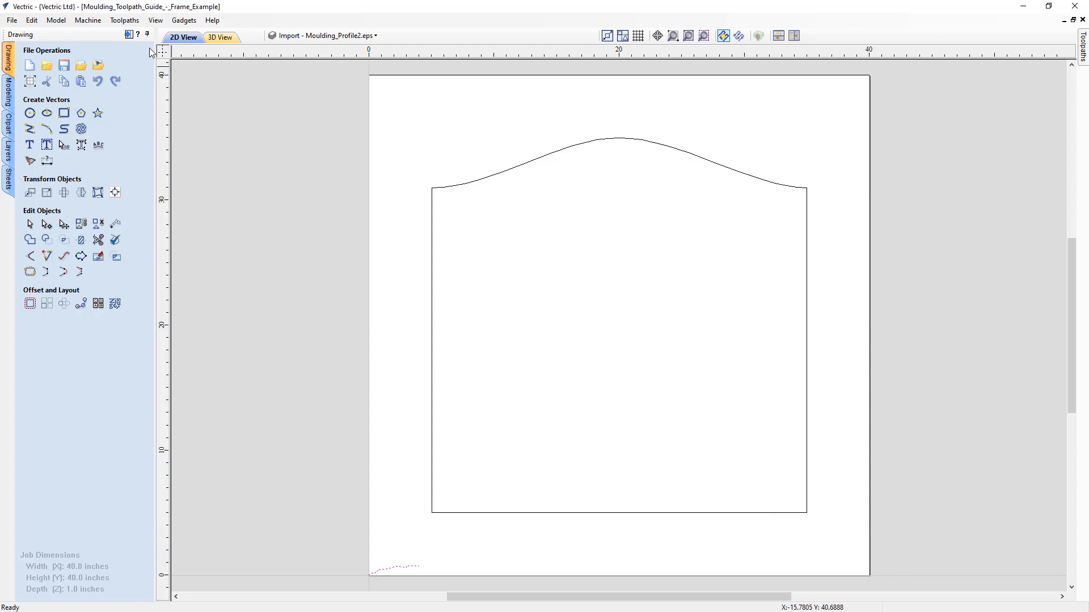
Review the material setup for the frame job's toolpaths and accept it with its existing settings.
left_click(129, 35)
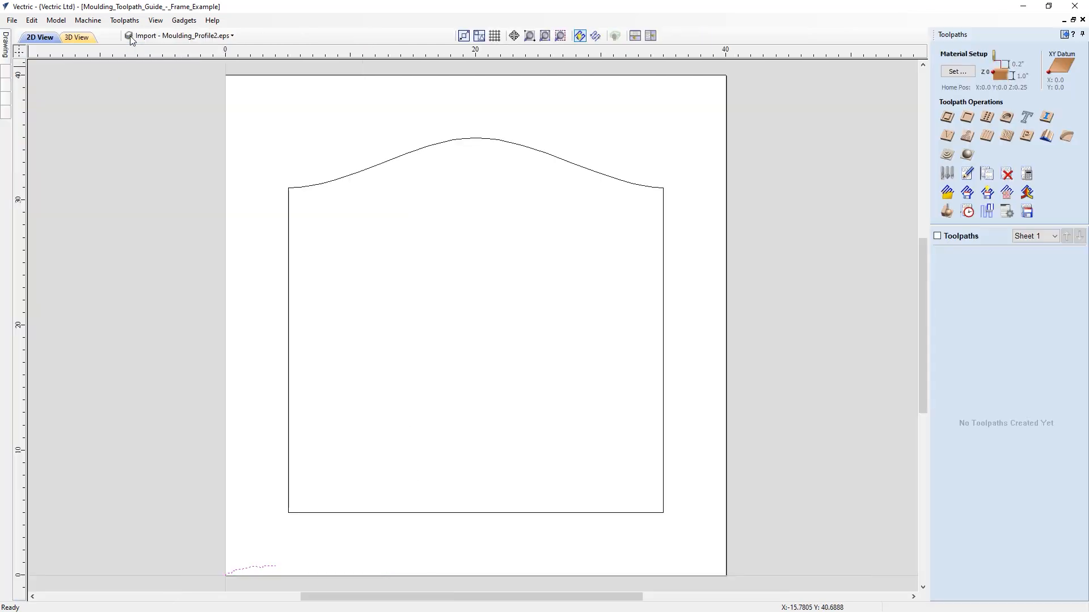
left_click(954, 72)
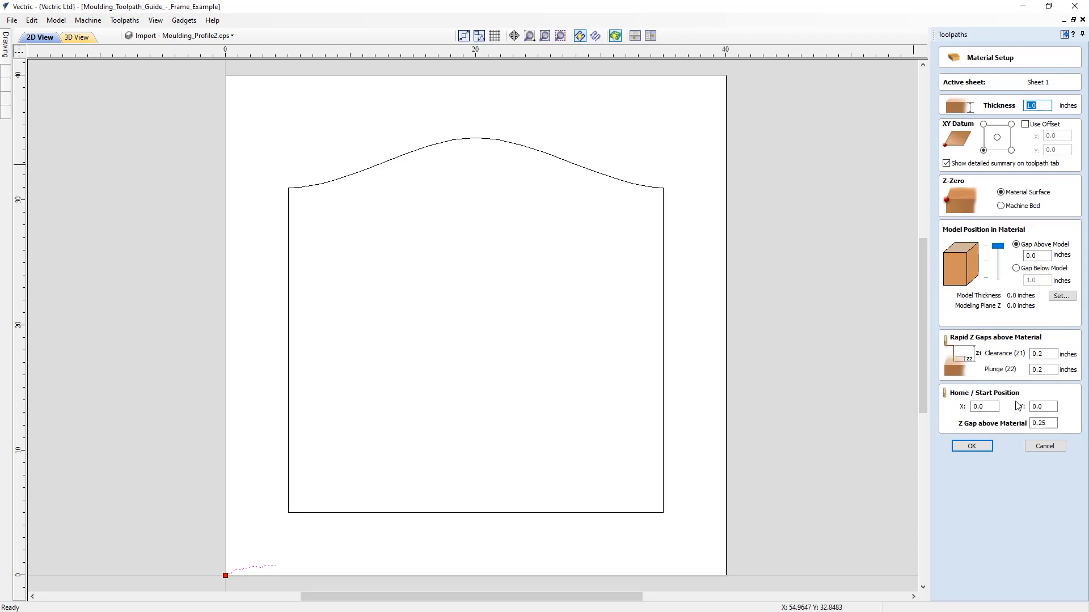
left_click(981, 447)
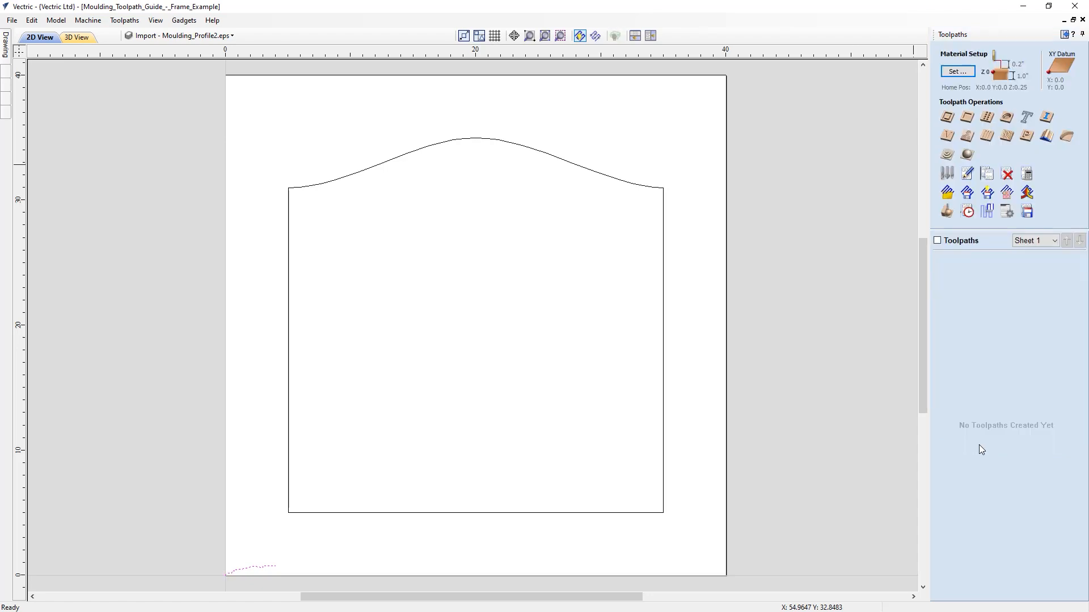
Start a moulding toolpath using the arched frame outline as the drive rail and the imported moulding vector as the profile.
left_click(1045, 138)
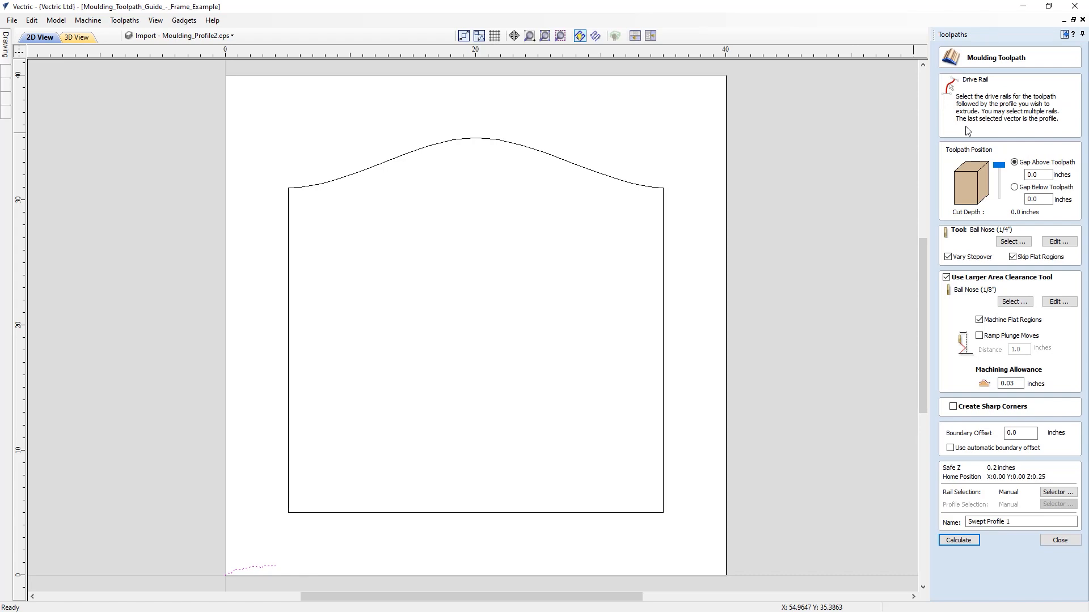
left_click(641, 188)
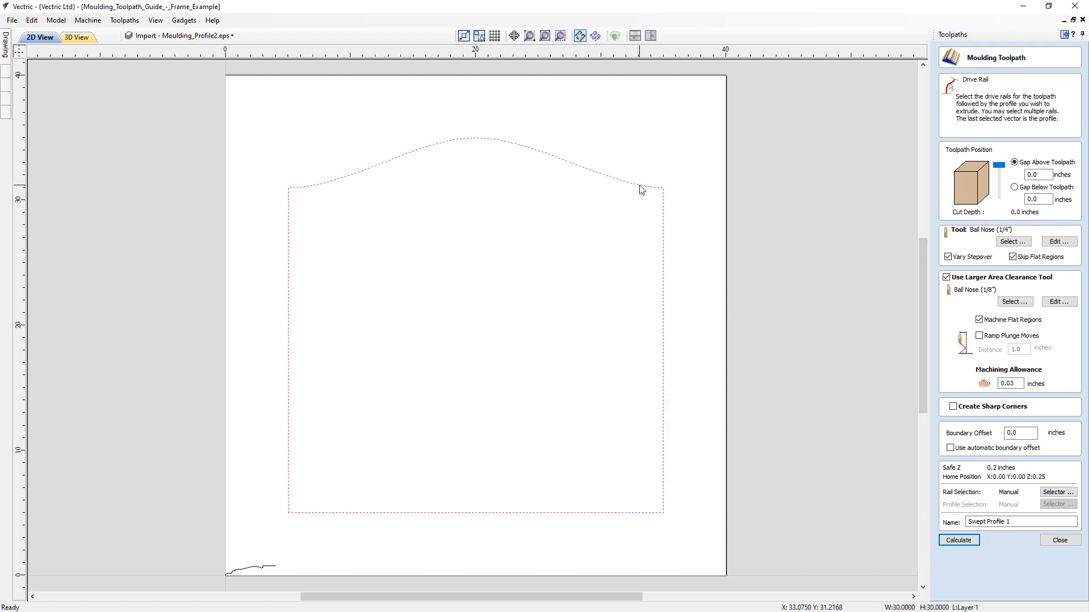
left_click(272, 569, "shift")
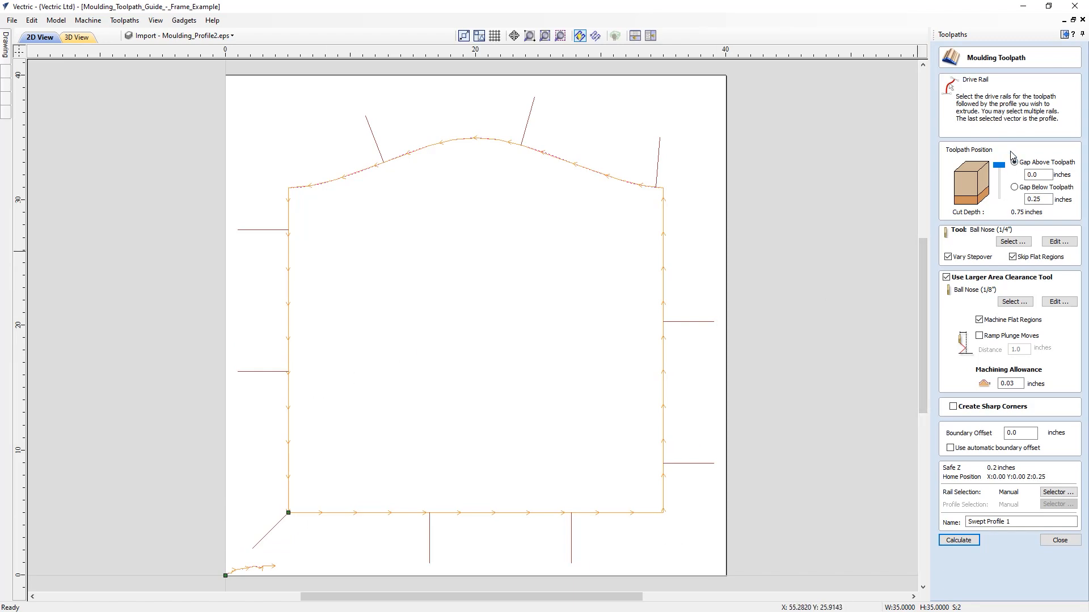
Calculate the moulding toolpath with a 0.05-inch gap above it and no larger area clearance tool, and preview the cut.
left_click(1038, 175)
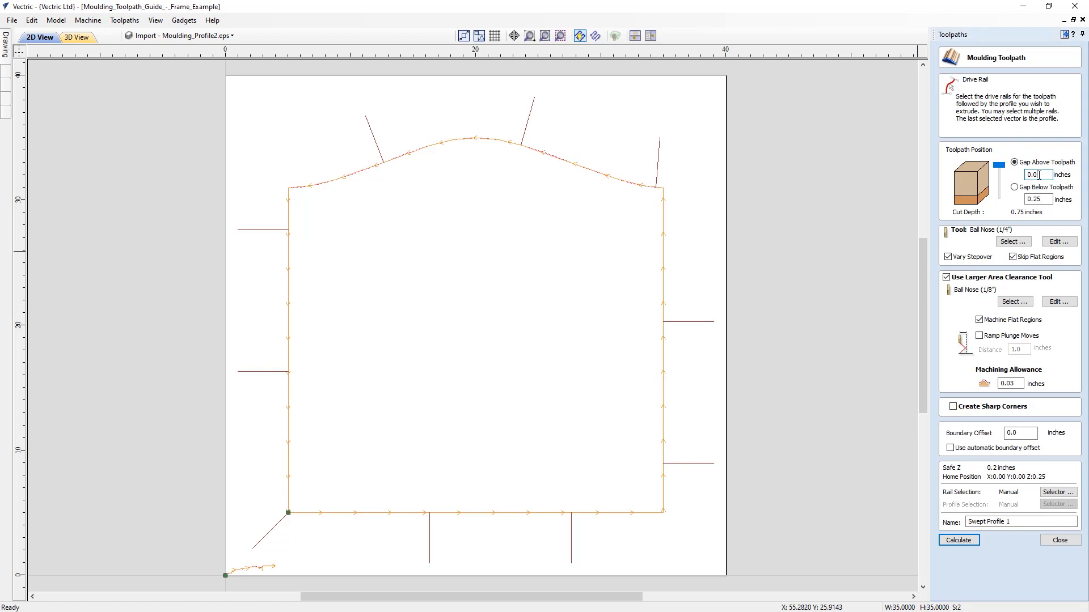
type("5")
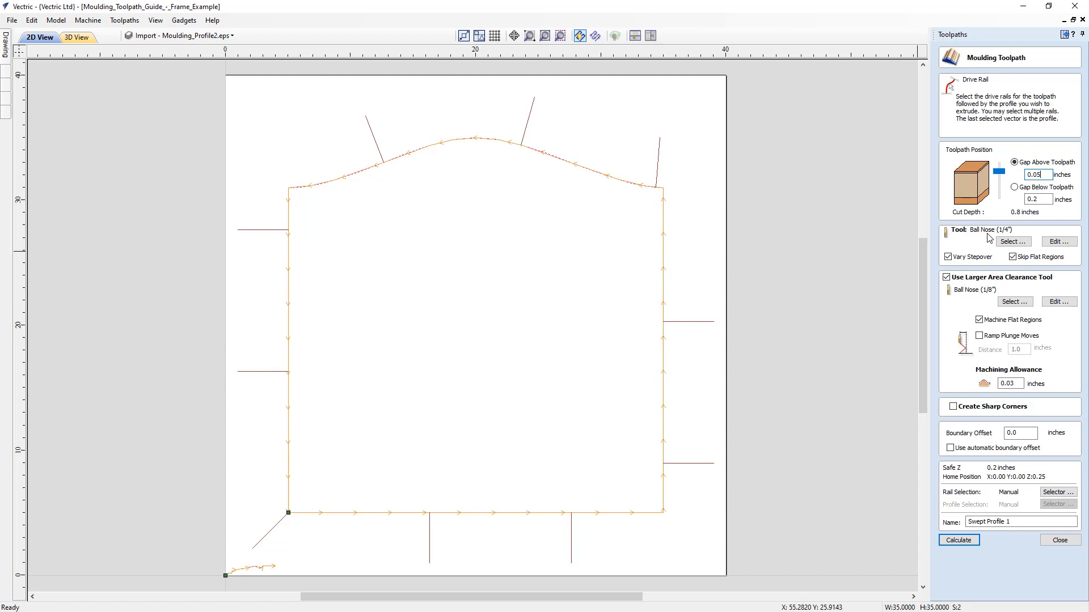
left_click(945, 277)
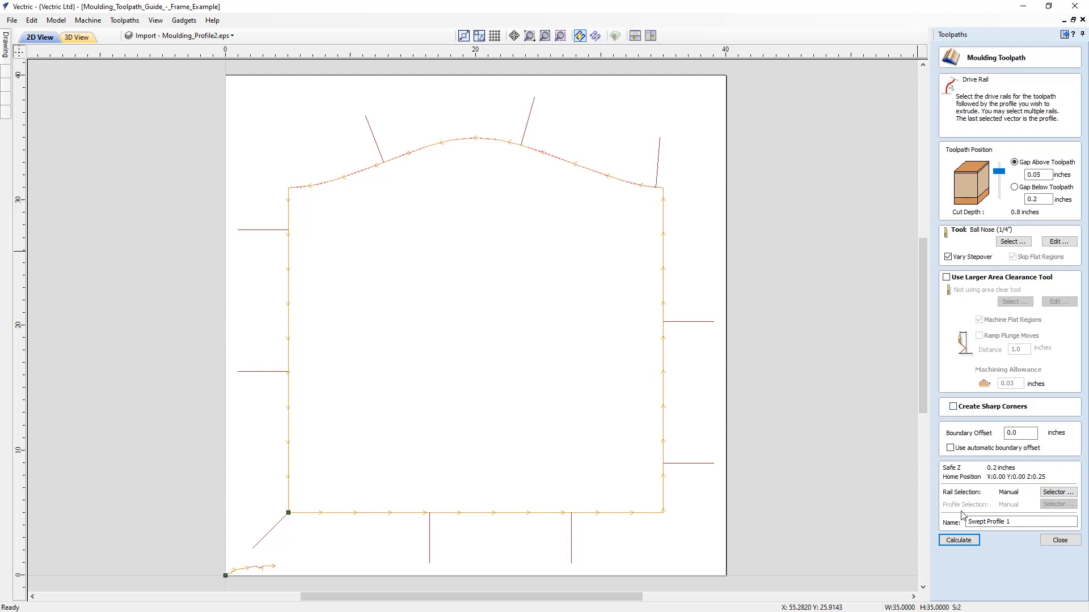
left_click(958, 541)
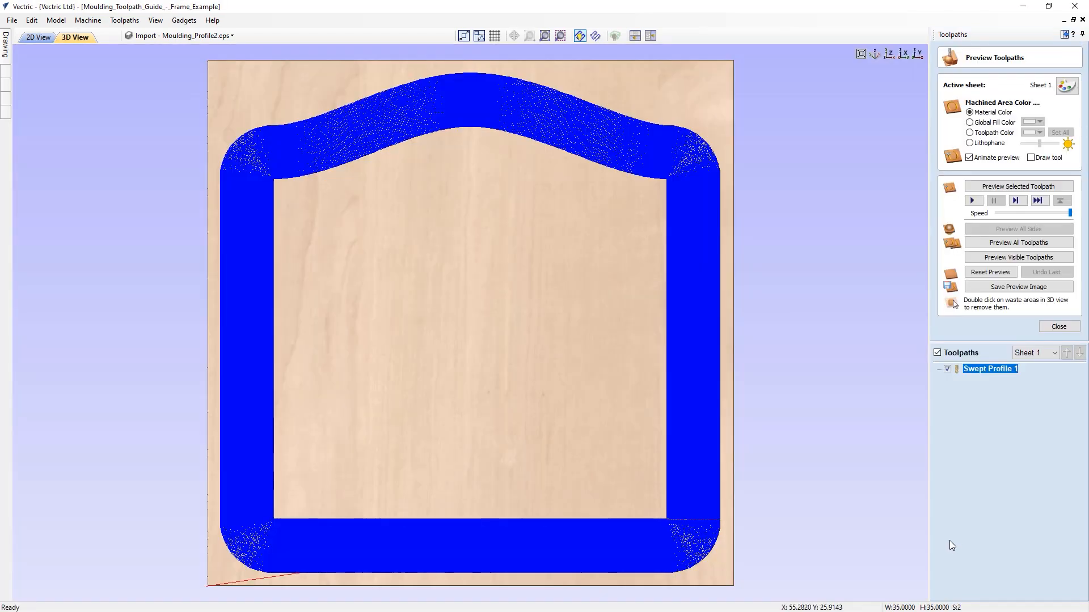
left_click(1007, 258)
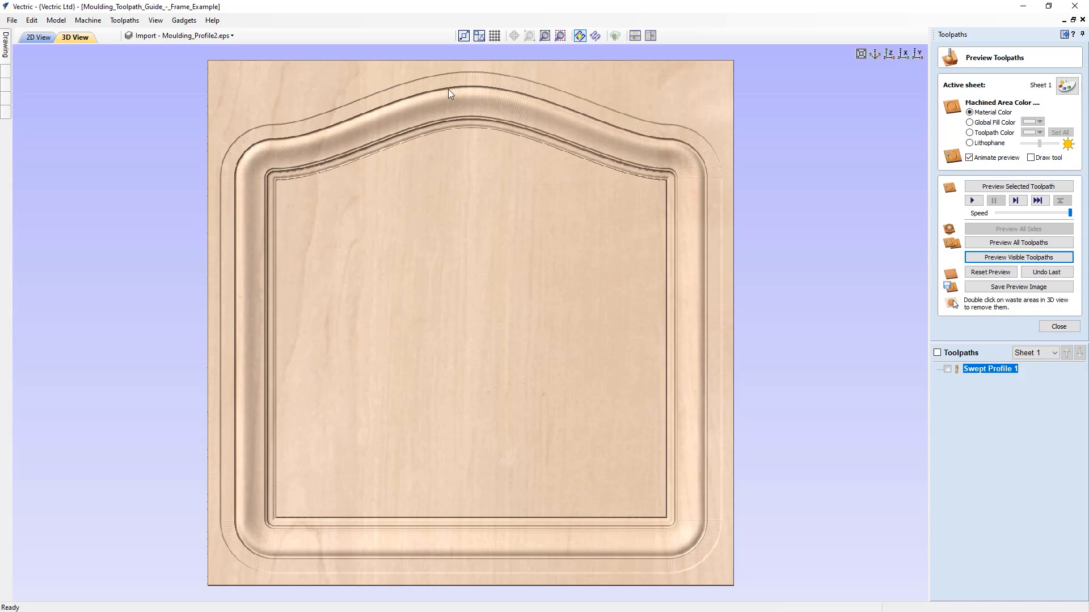
left_click(1059, 327)
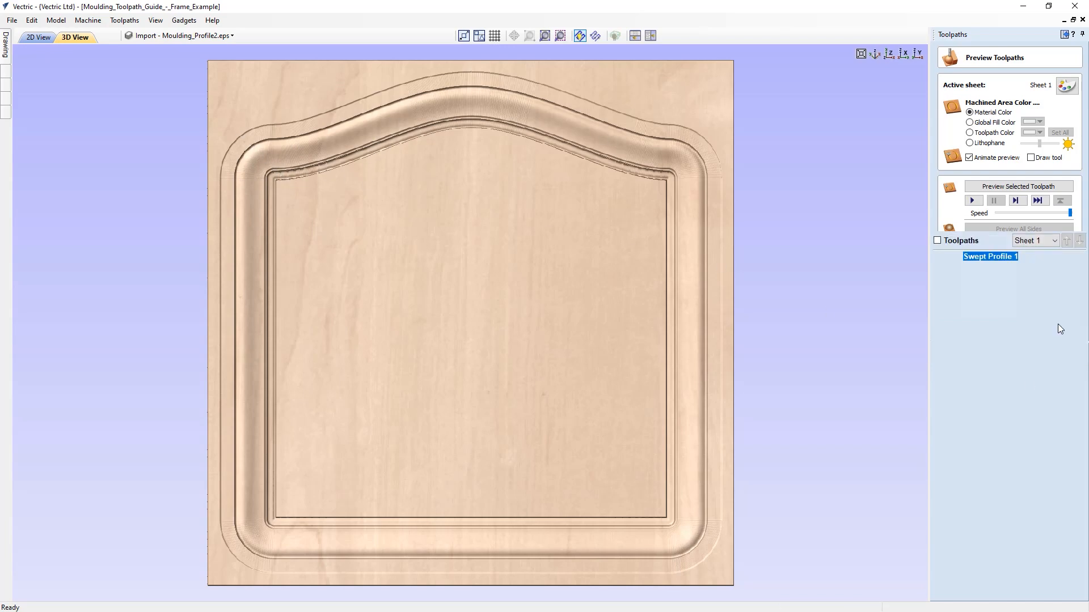
Recalculate the moulding toolpath with Create Sharp Corners enabled and preview the mitred frame on a reset block.
double_click(980, 258)
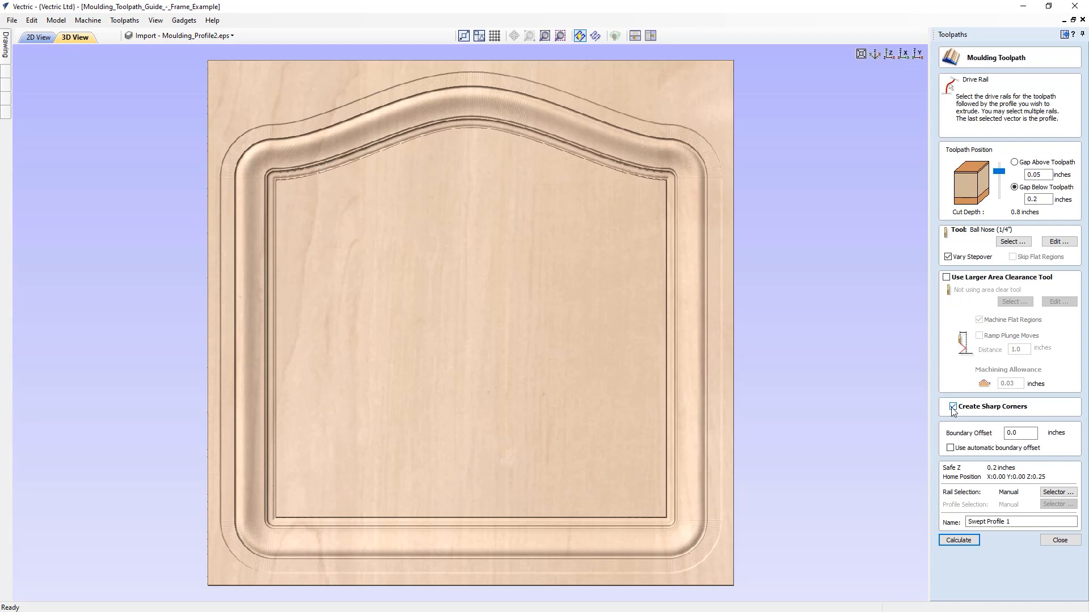
left_click(958, 540)
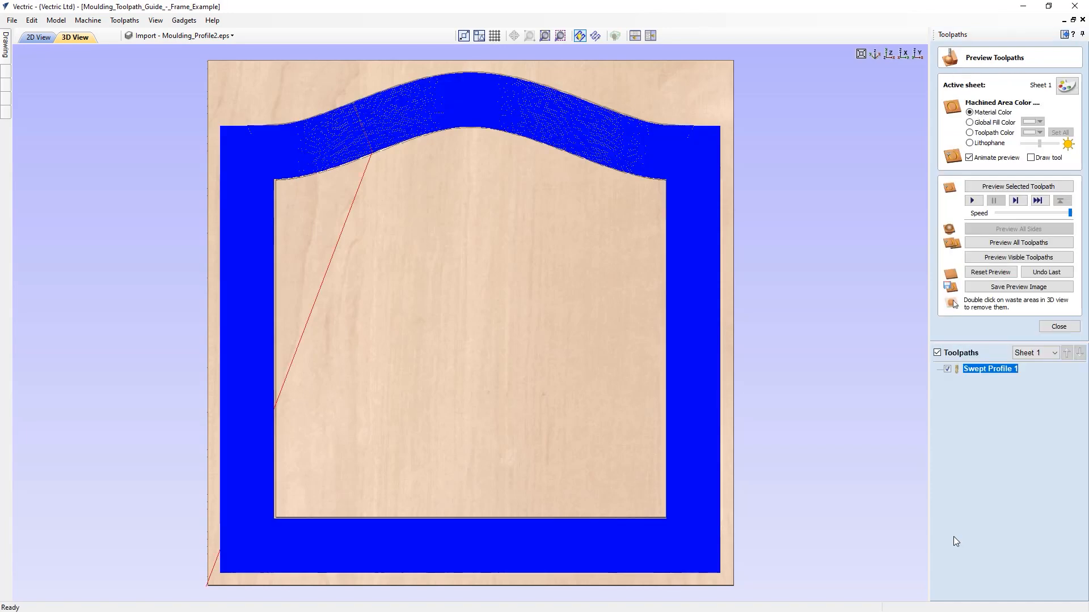
left_click(998, 273)
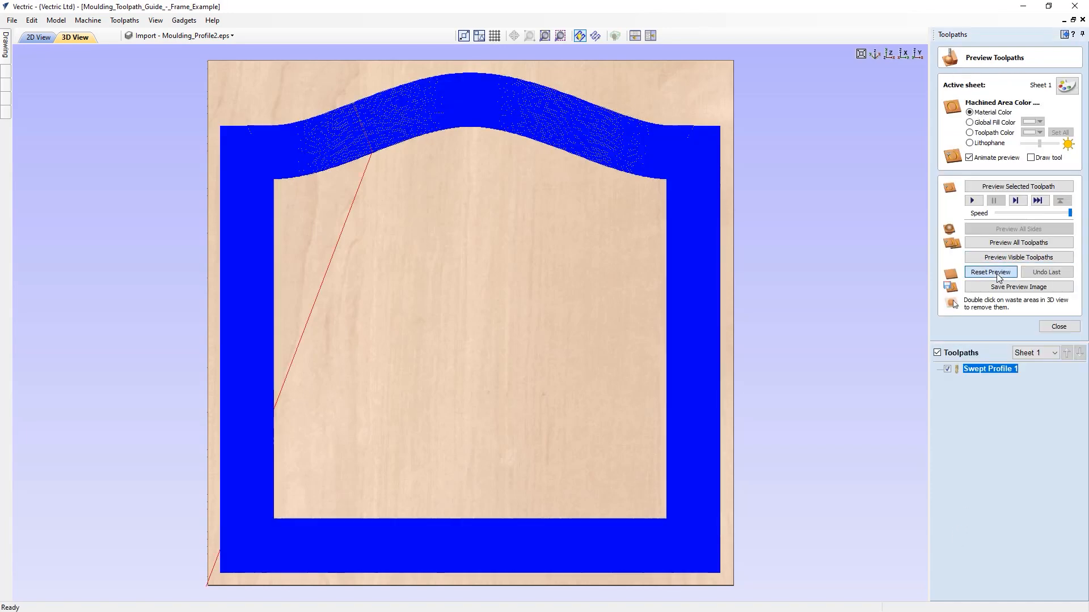
left_click(998, 259)
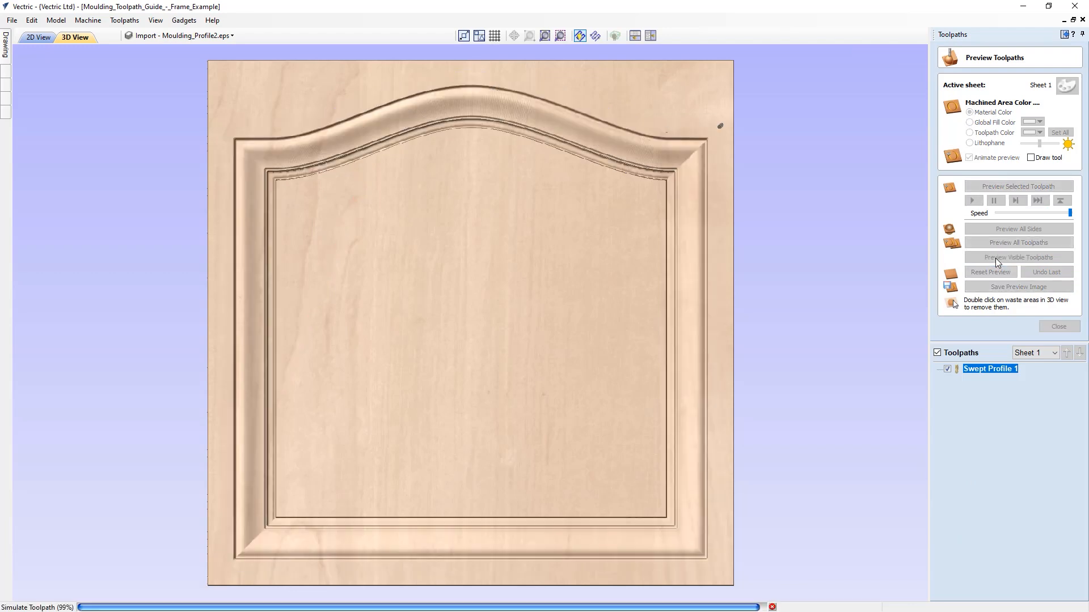
left_click_drag(411, 342, 295, 183)
left_click_drag(331, 226, 479, 369)
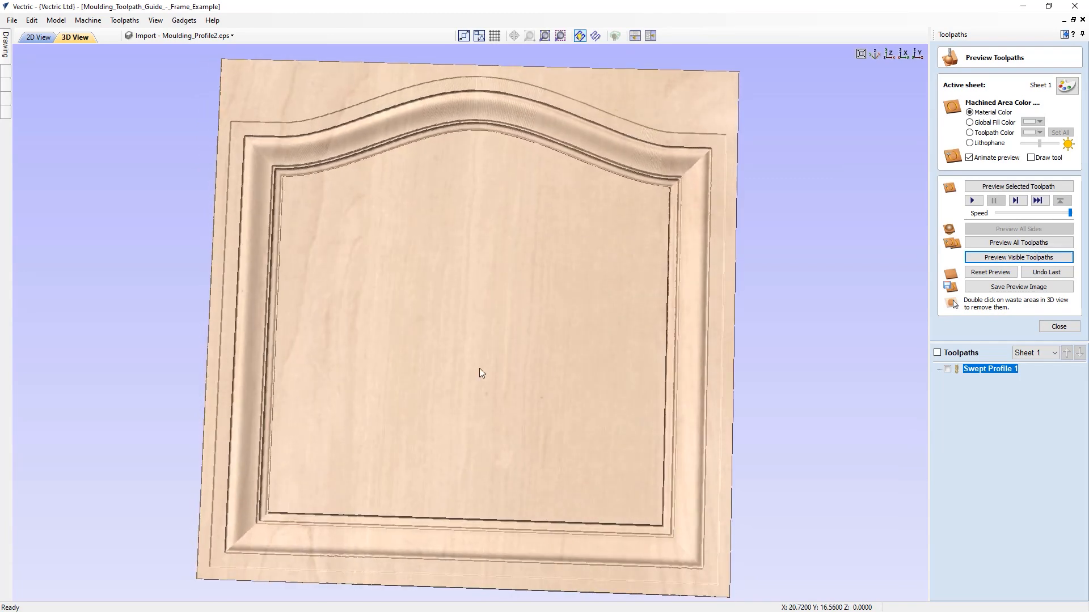
left_click(1058, 327)
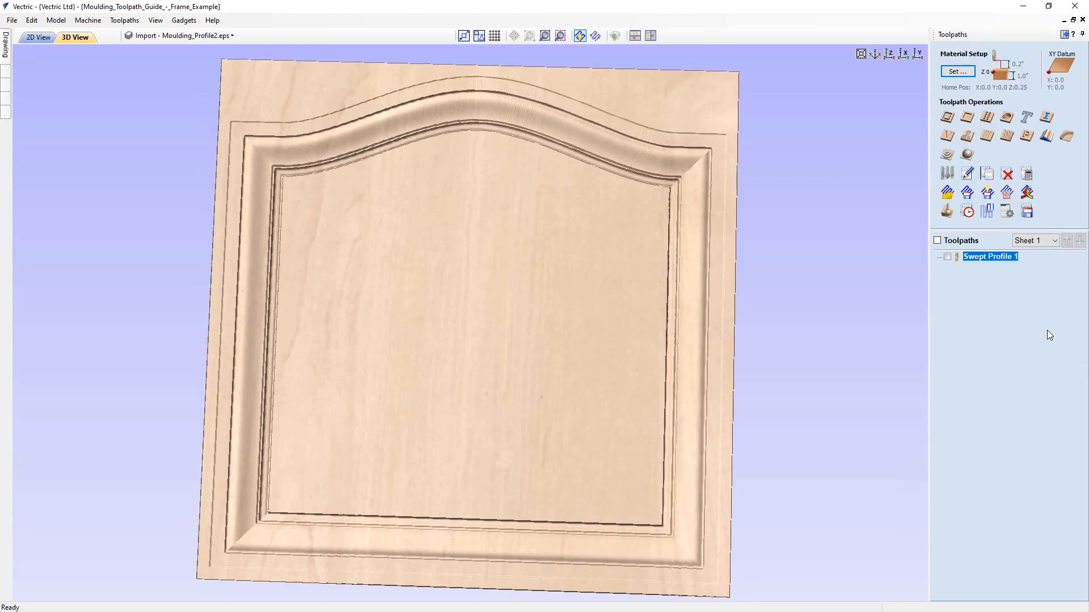
Show the 2D and 3D views side by side and reverse the profile vector's direction in the moulding toolpath.
left_click(887, 52)
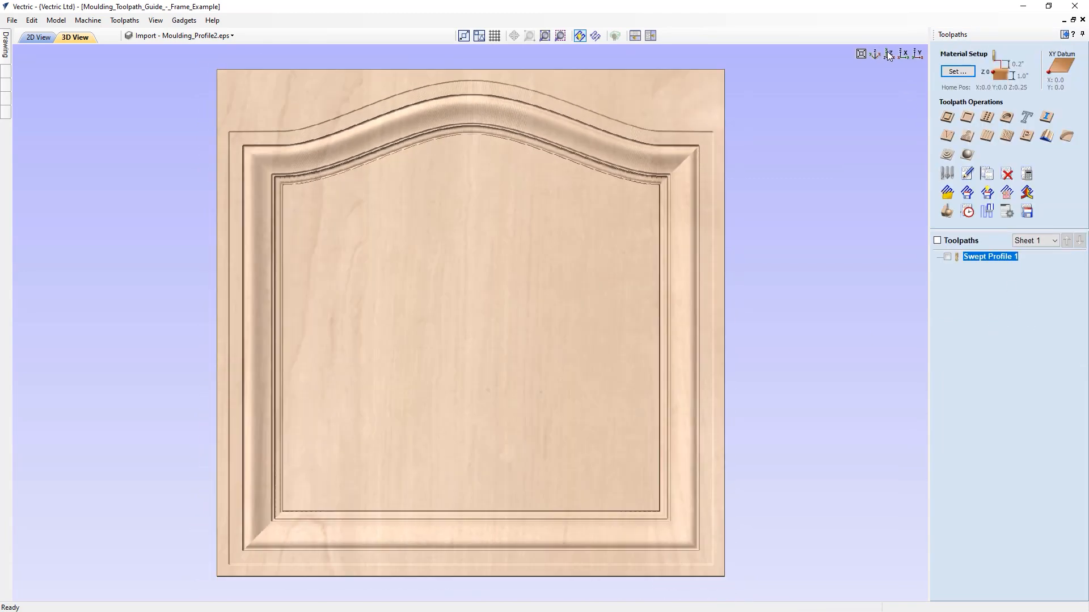
left_click(648, 36)
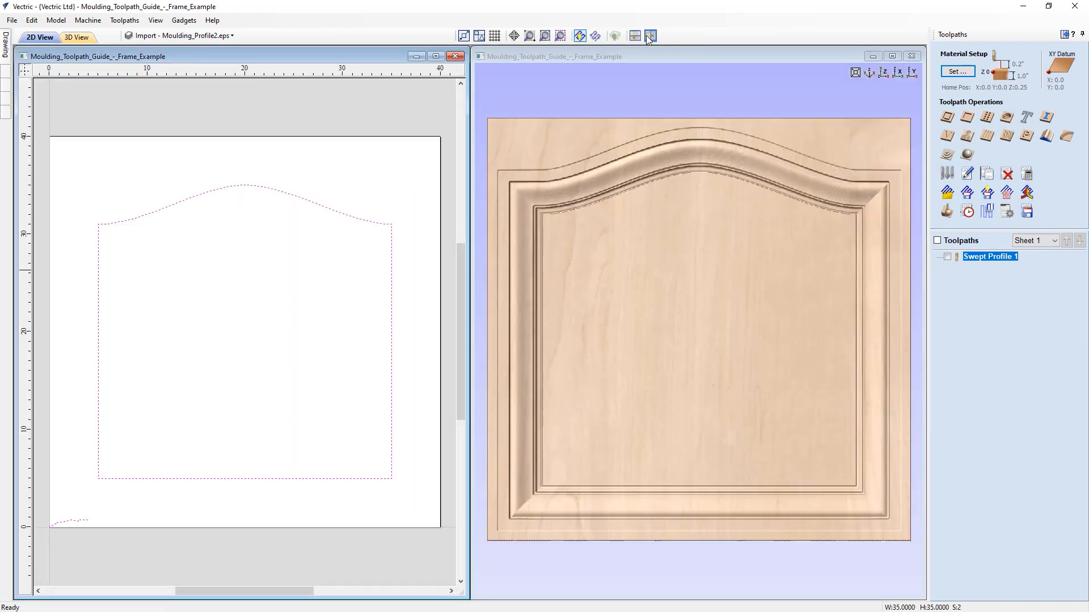
double_click(973, 257)
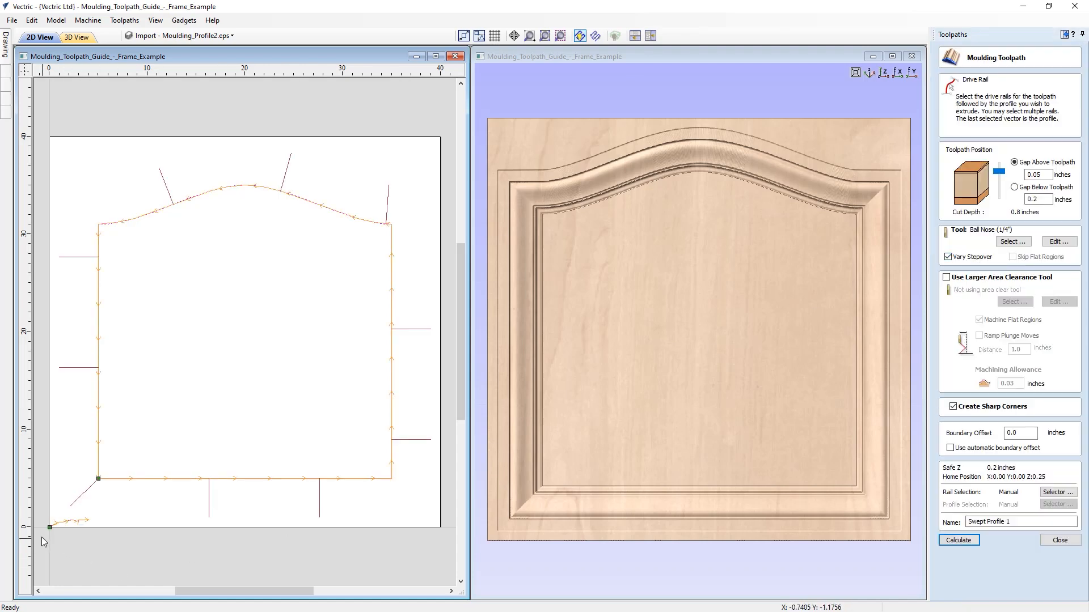
right_click(69, 527)
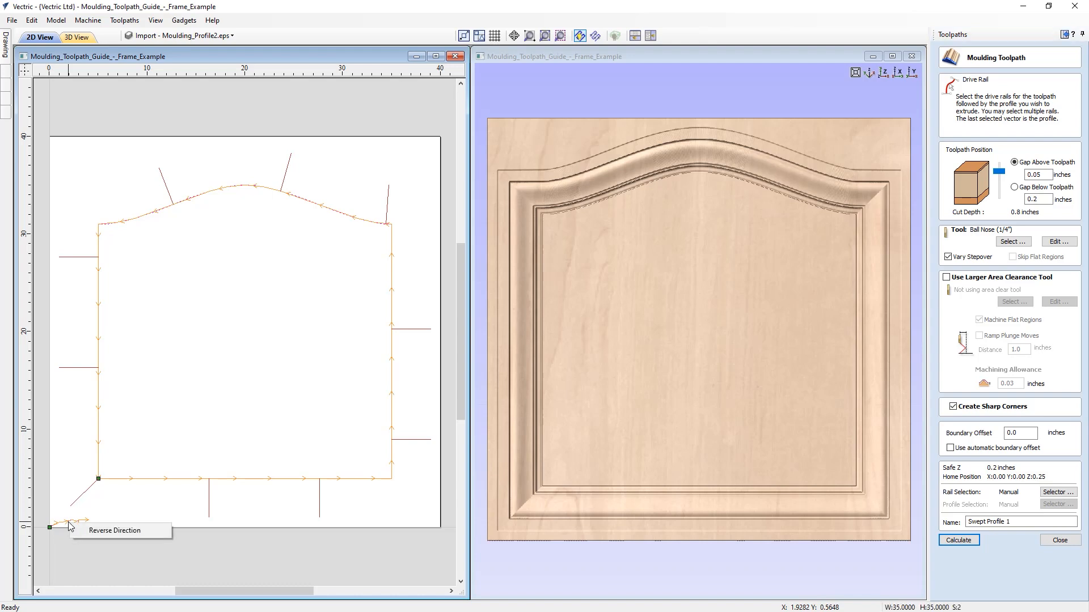
left_click(92, 532)
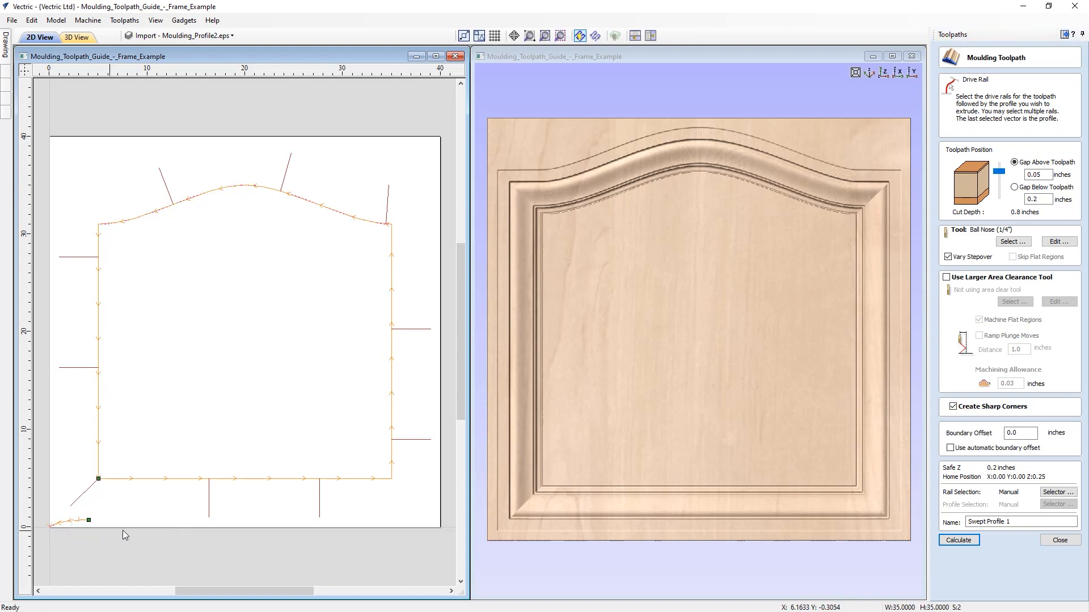
Recalculate the toolpath with the reversed profile, preview it on a reset block, and inspect the frame from several angles.
left_click(958, 540)
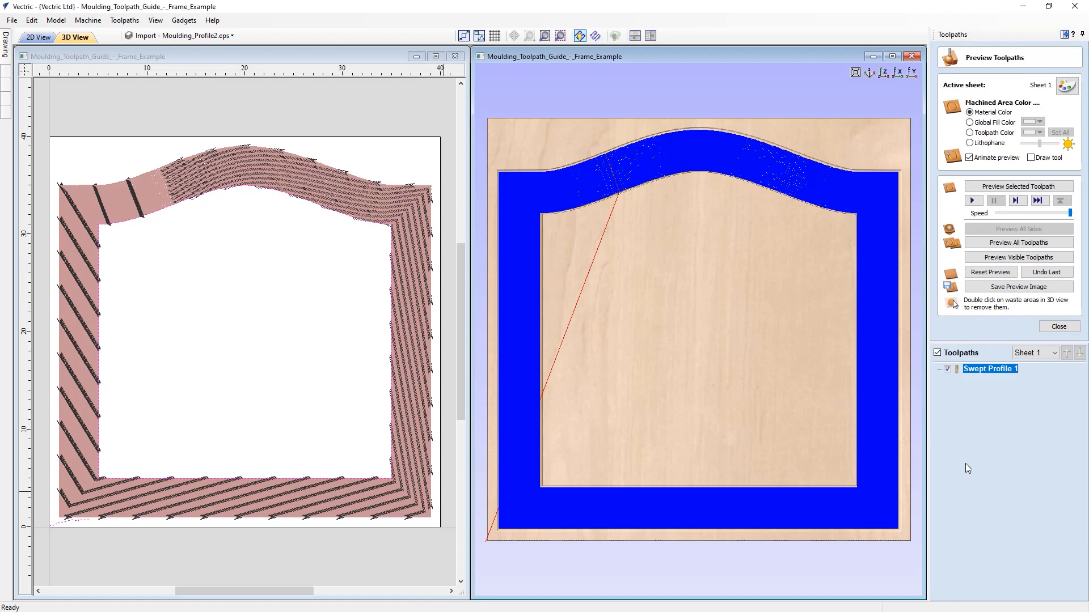
left_click(1001, 276)
left_click(998, 258)
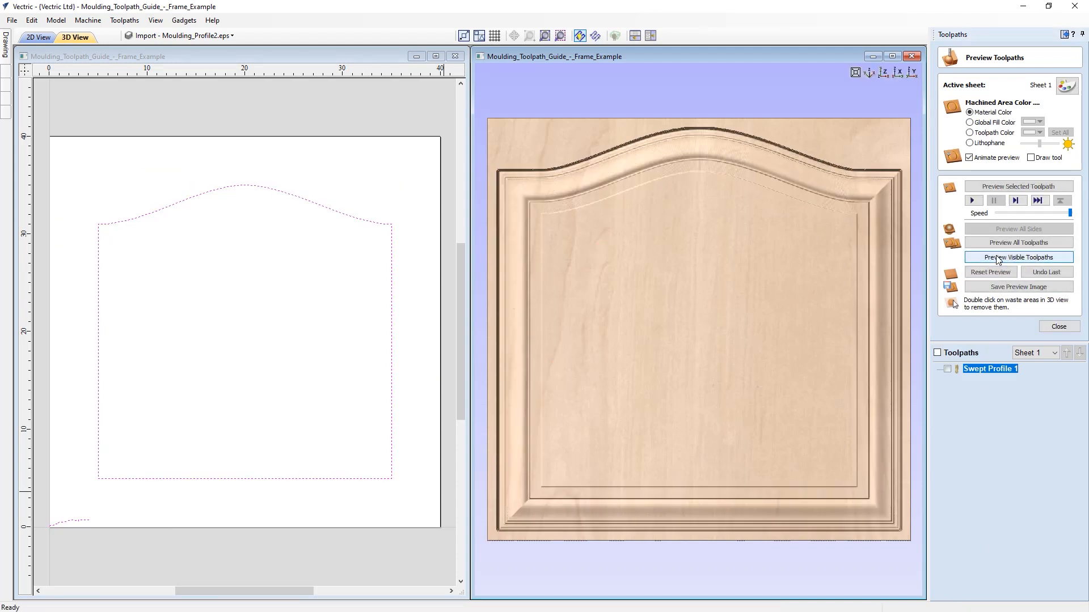
mouse_move(671, 423)
left_mouse_down()
mouse_move(668, 361)
mouse_move(680, 320)
mouse_move(646, 414)
left_mouse_up()
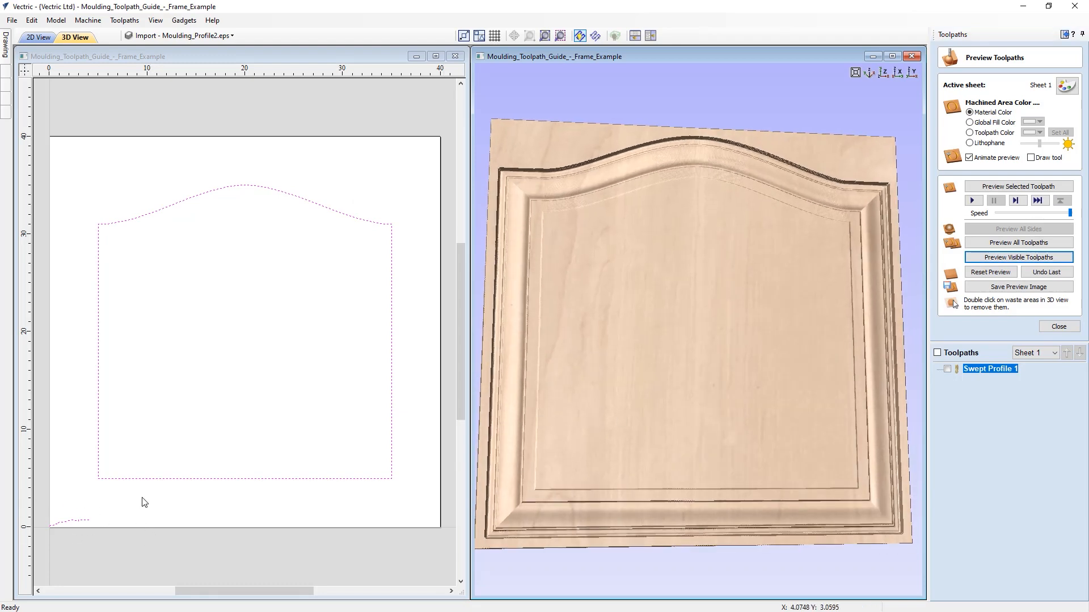
left_click_drag(726, 384, 714, 444)
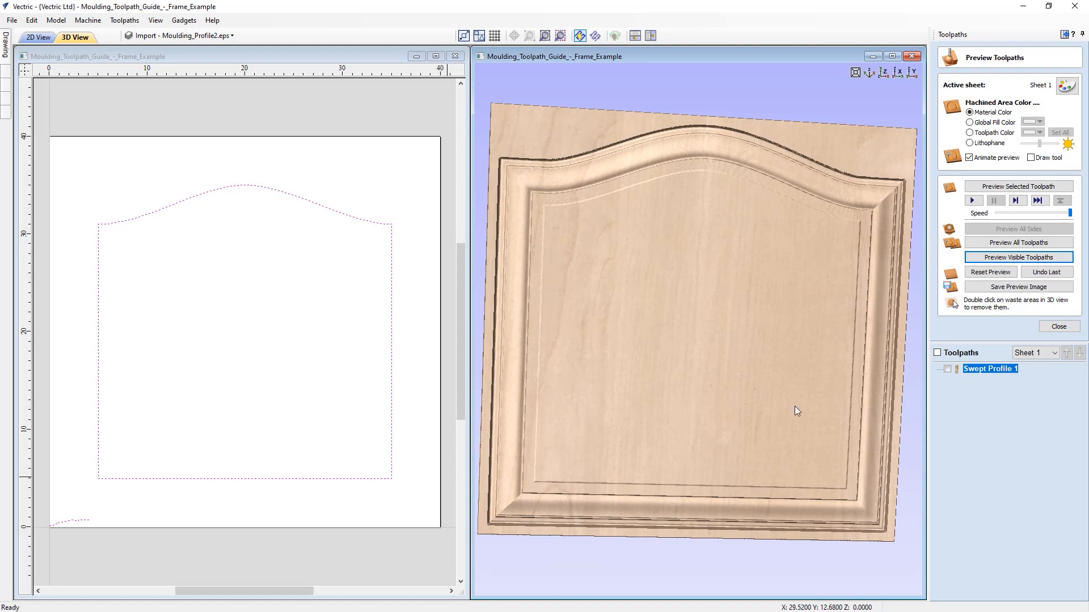
left_click(885, 73)
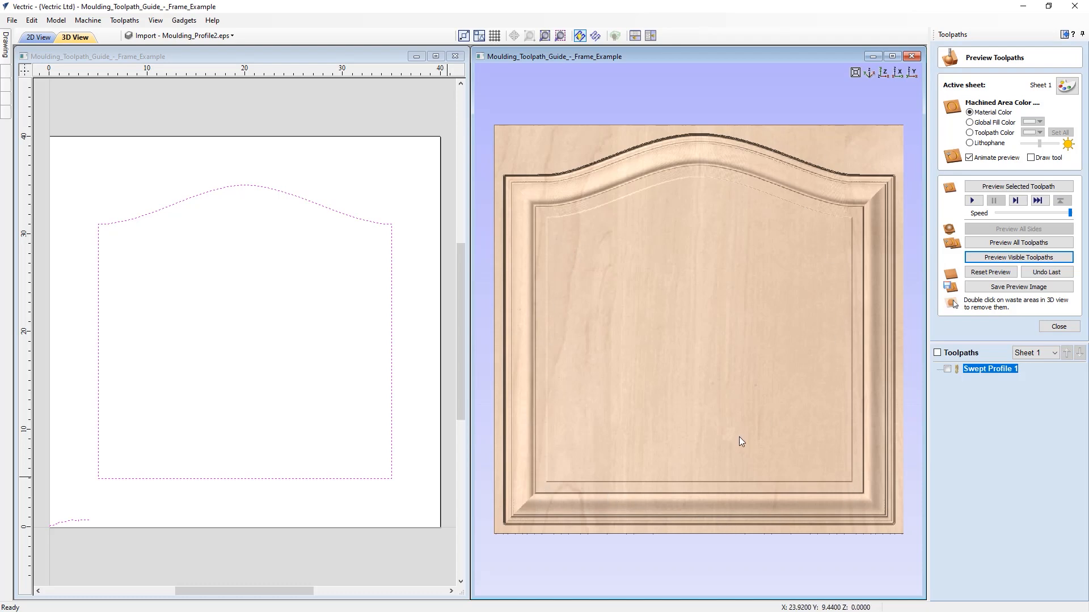
left_click(1064, 327)
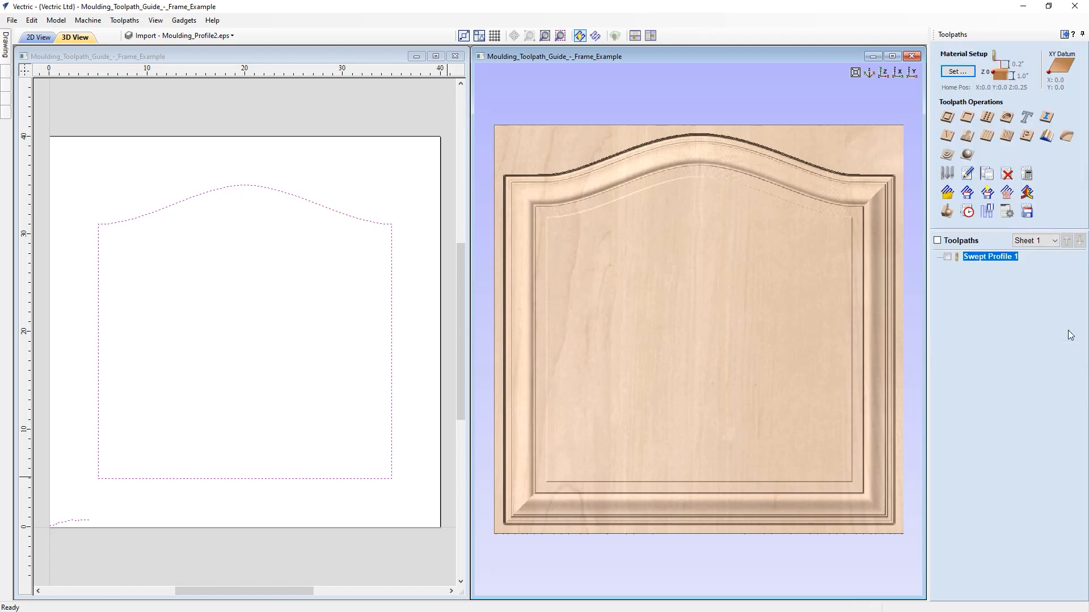
Check the width and height of the moulding profile vector.
left_click(317, 406)
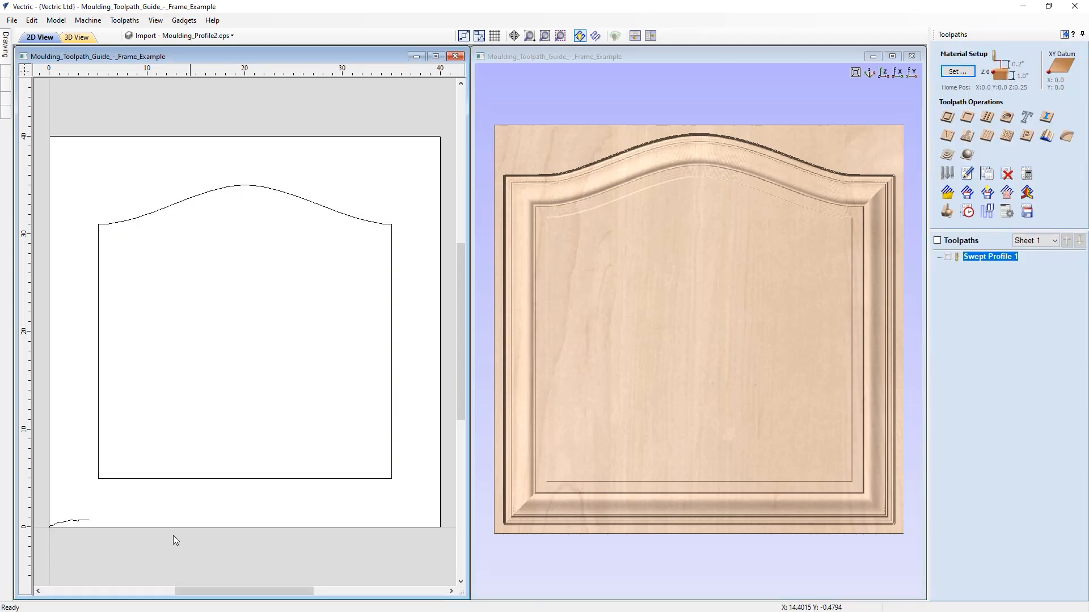
left_click(75, 522)
left_click(69, 524)
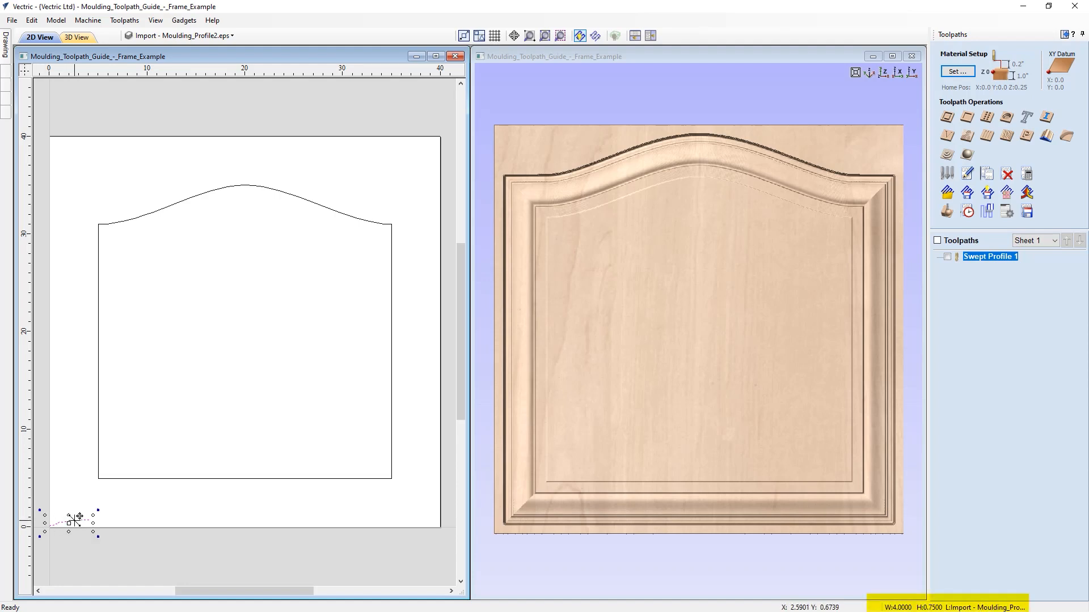
Offset the arched frame outline outwards by 4 inches with sharp corners, and return to the toolpath operations.
left_click(107, 480)
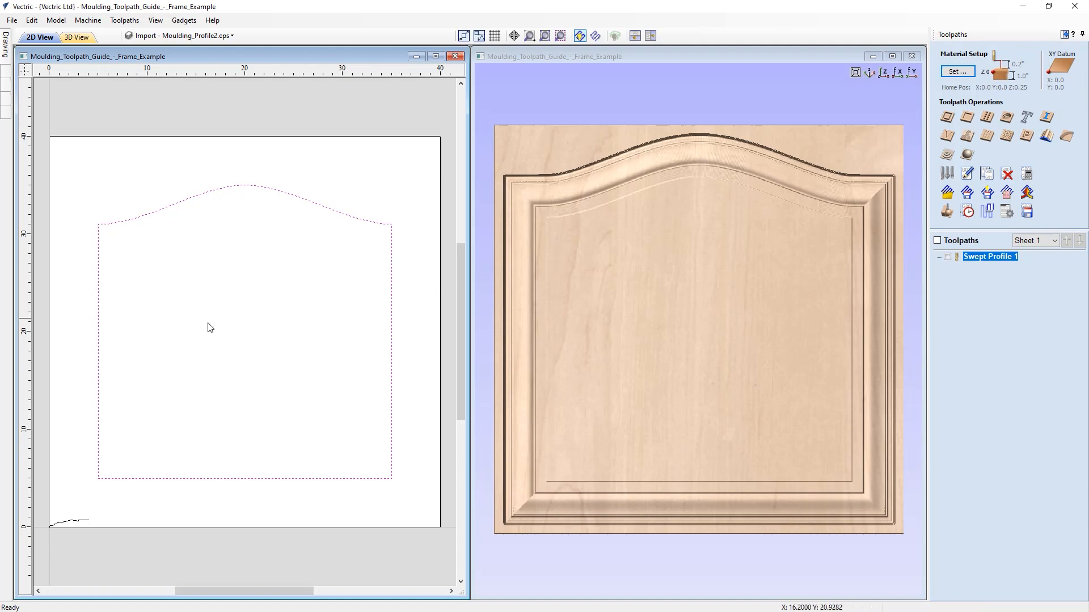
left_click(7, 44)
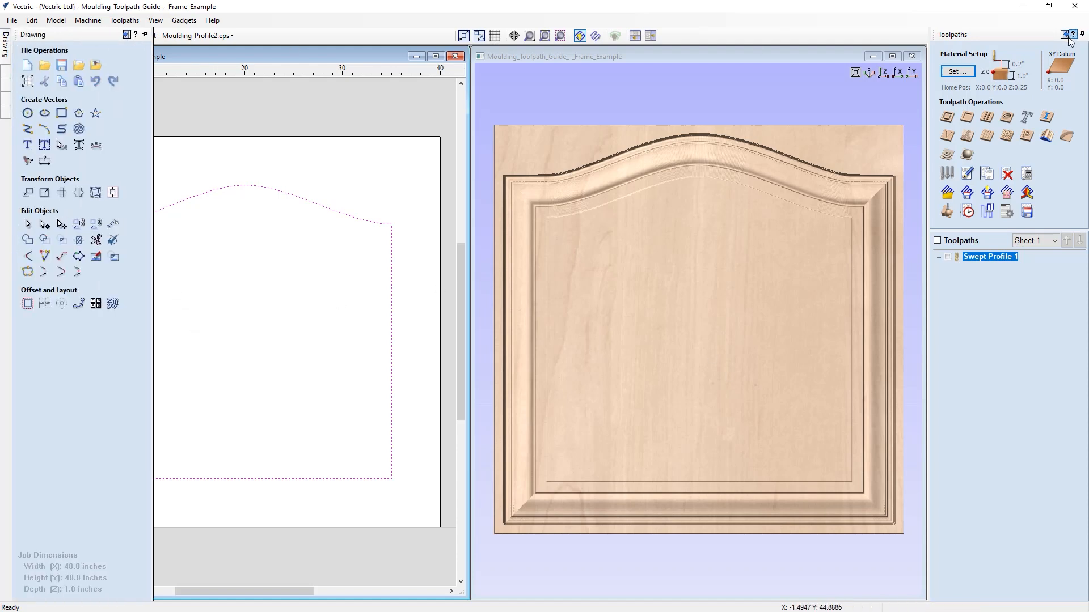
left_click(1065, 36)
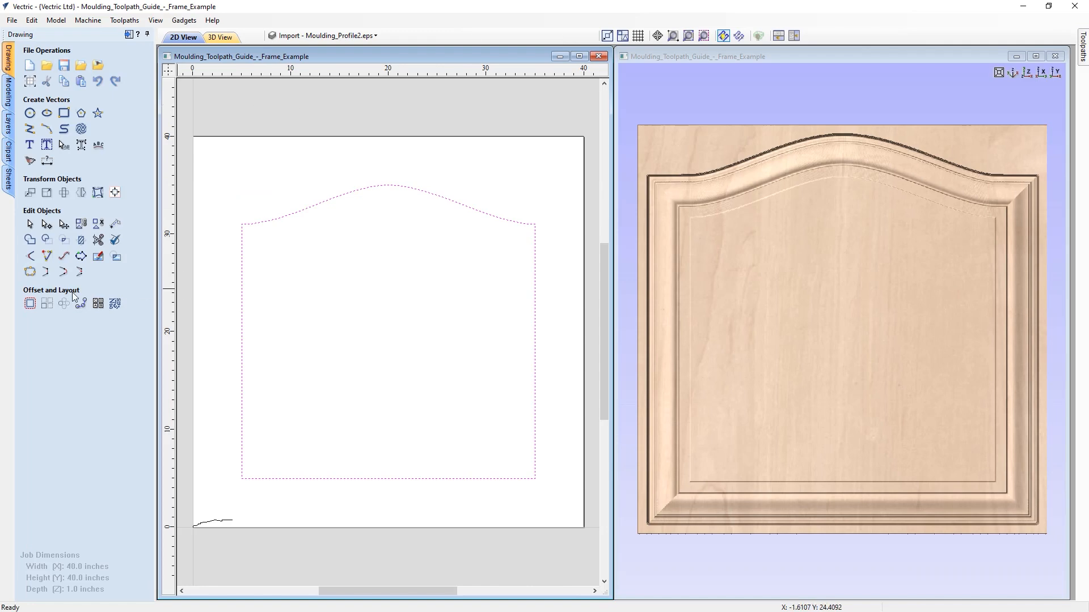
left_click(30, 304)
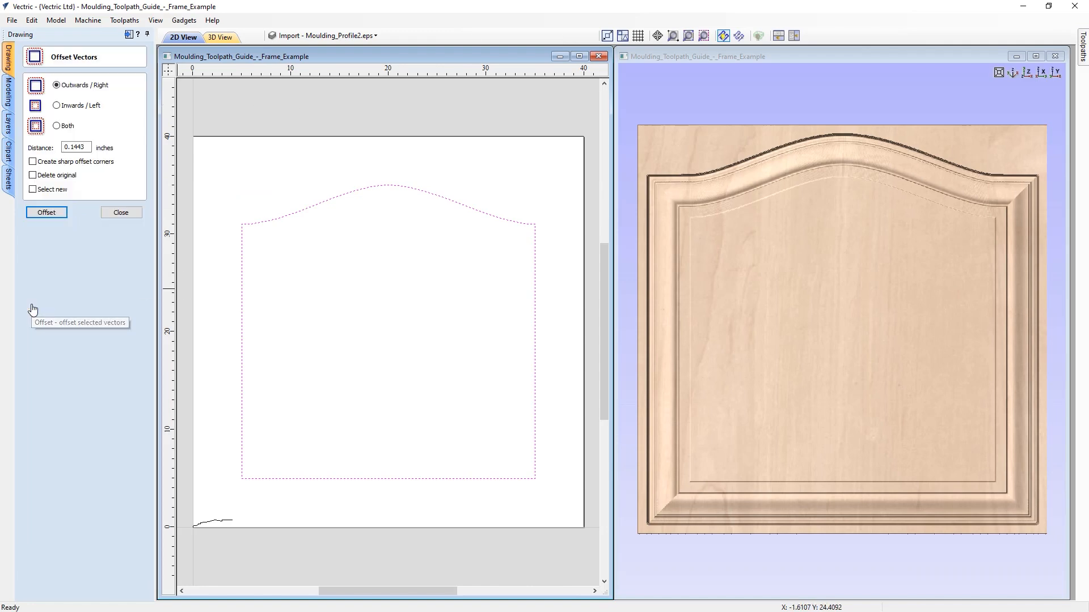
double_click(82, 147)
type("4")
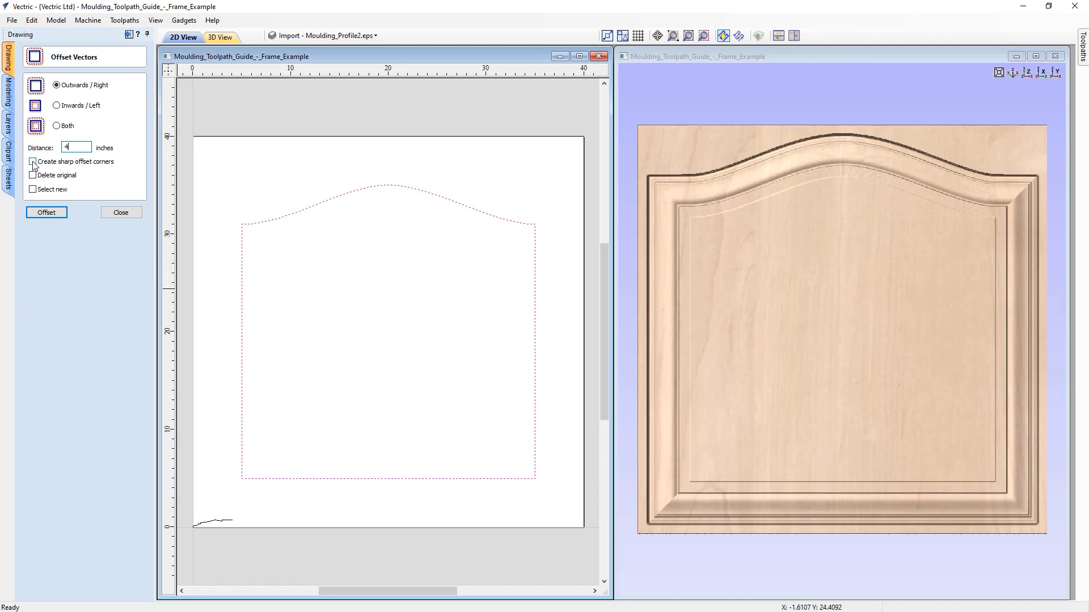
left_click(54, 212)
left_click(120, 212)
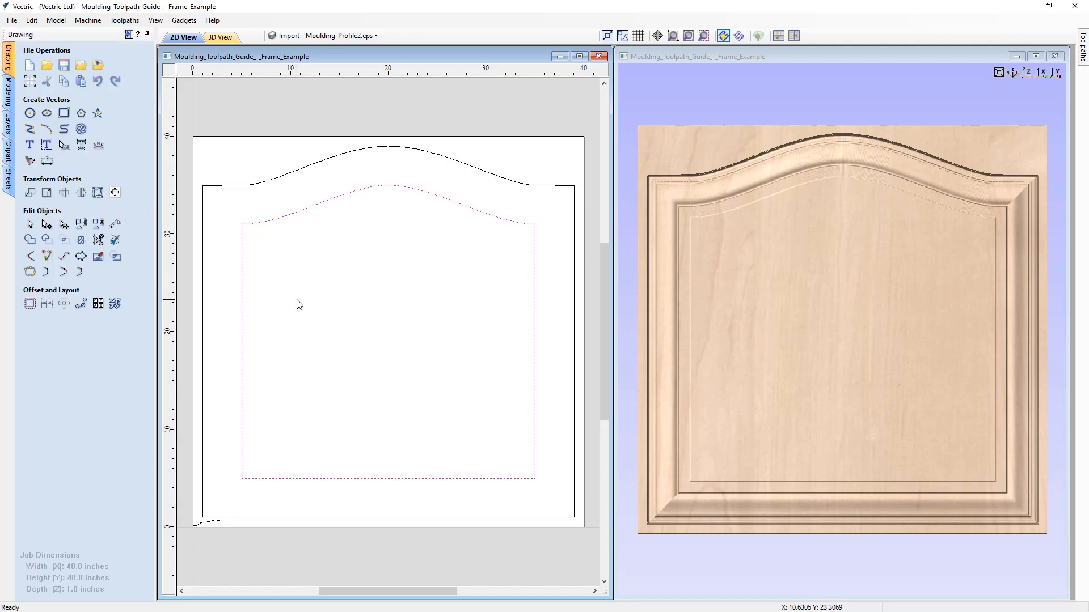
left_click(130, 35)
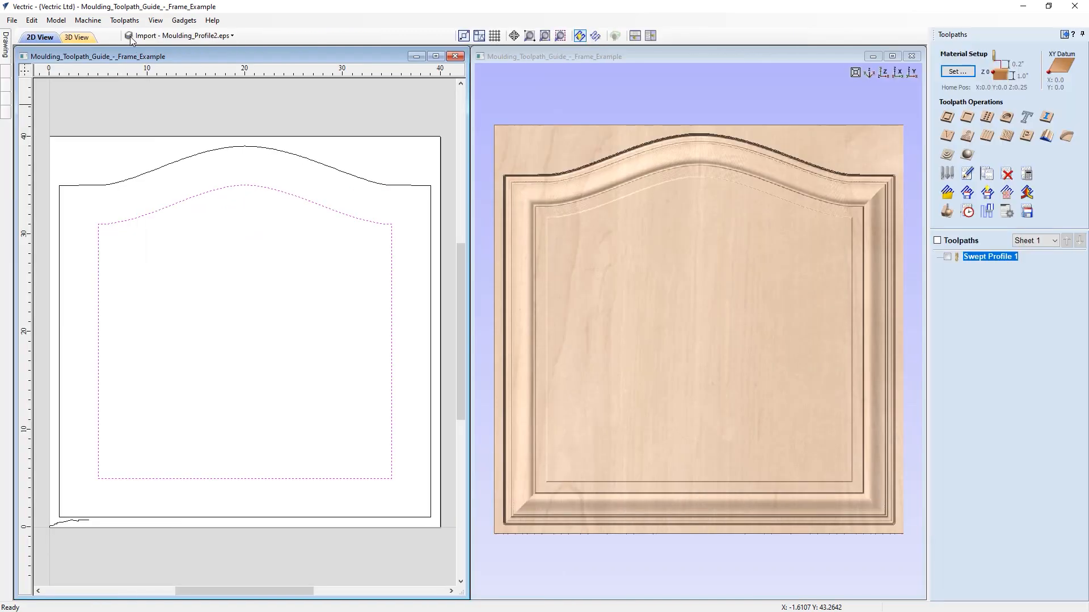
Calculate an outside profile toolpath named Cutout on the inner and outer frame outlines, with a cut depth of 1 inch.
left_click(357, 178)
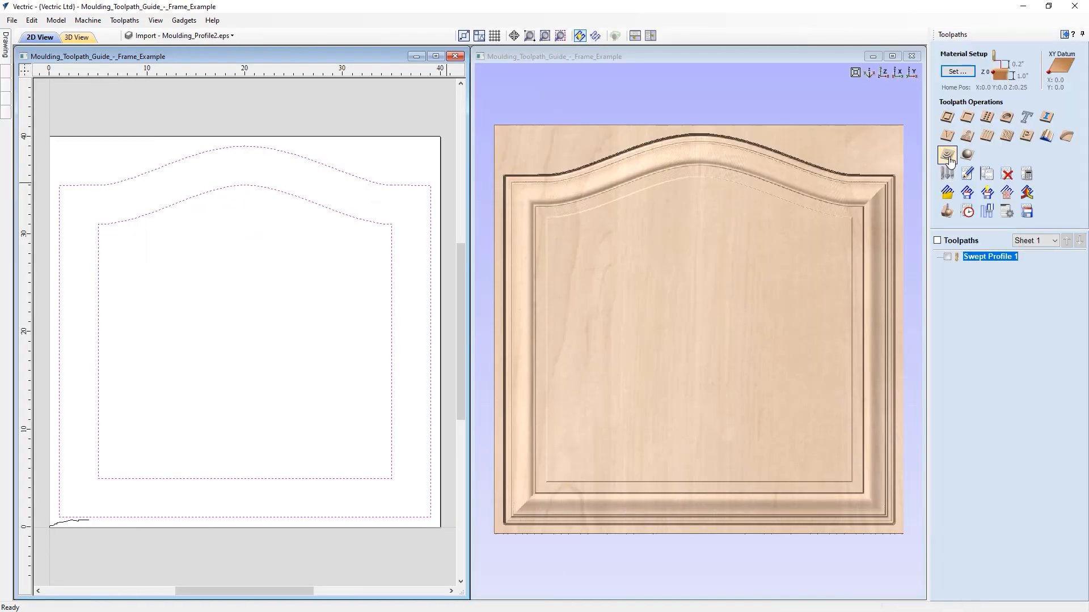
left_click(946, 119)
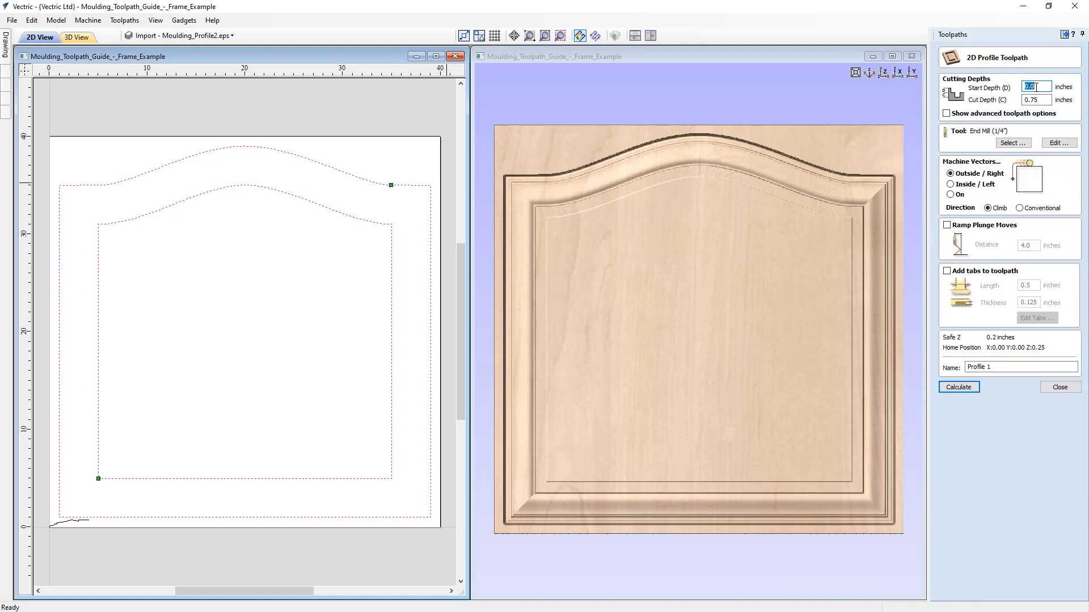
key("Tab")
type("2")
left_click_drag(992, 367, 949, 374)
type("Cut")
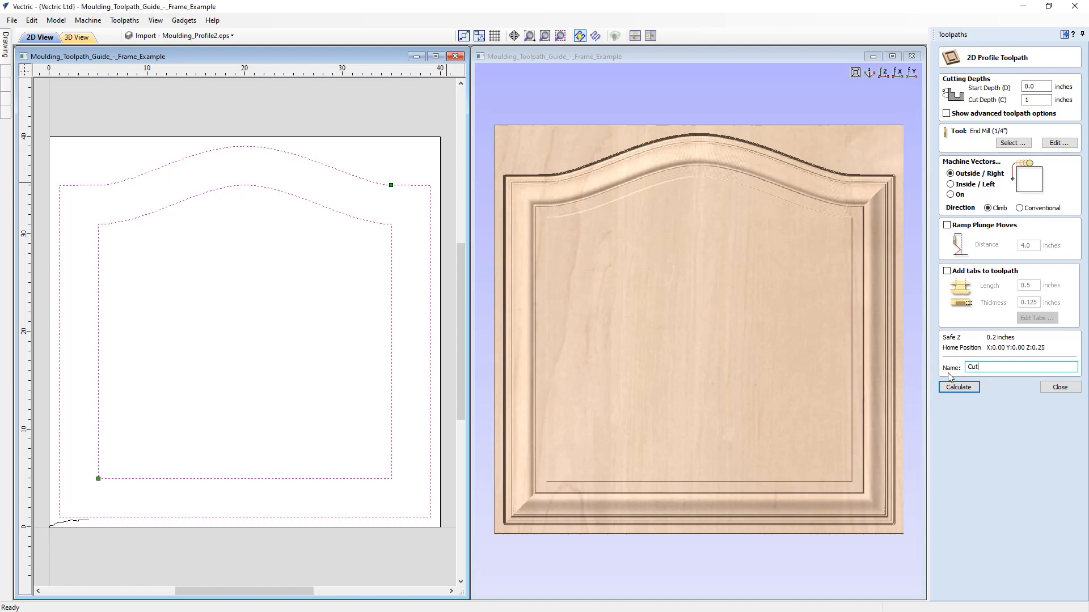
type("out")
left_click(952, 390)
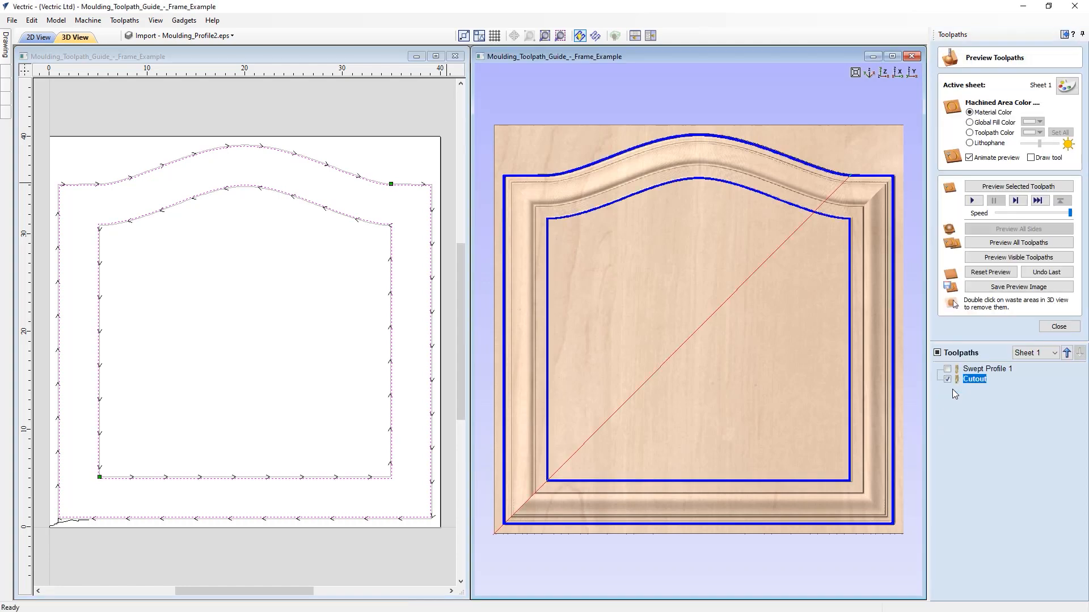
Preview the Cutout toolpath, remove the waste material around and inside the frame, and close the preview after inspecting it.
left_click(988, 259)
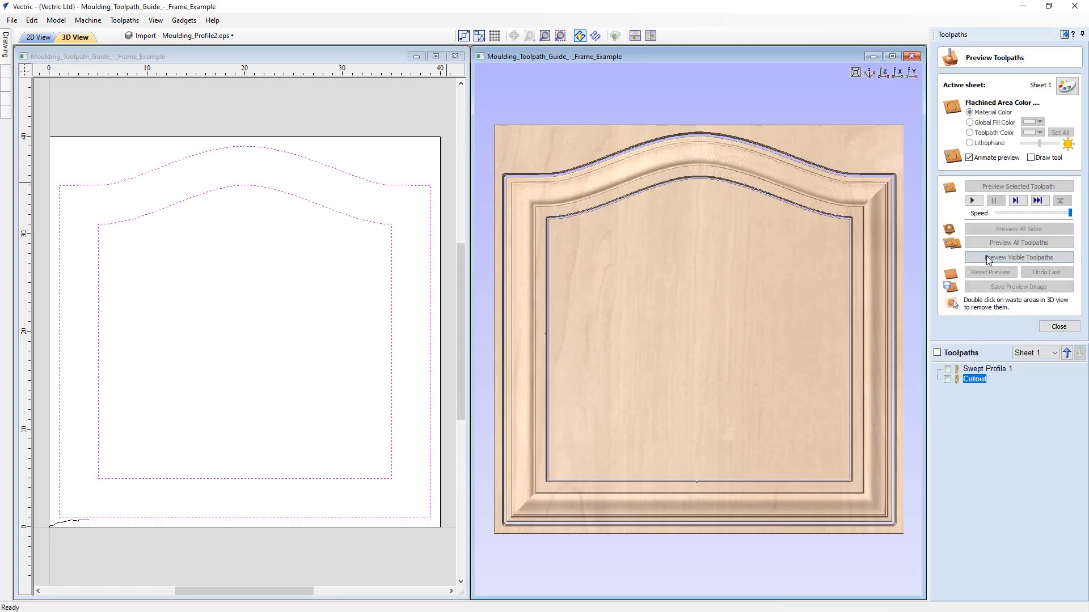
double_click(821, 142)
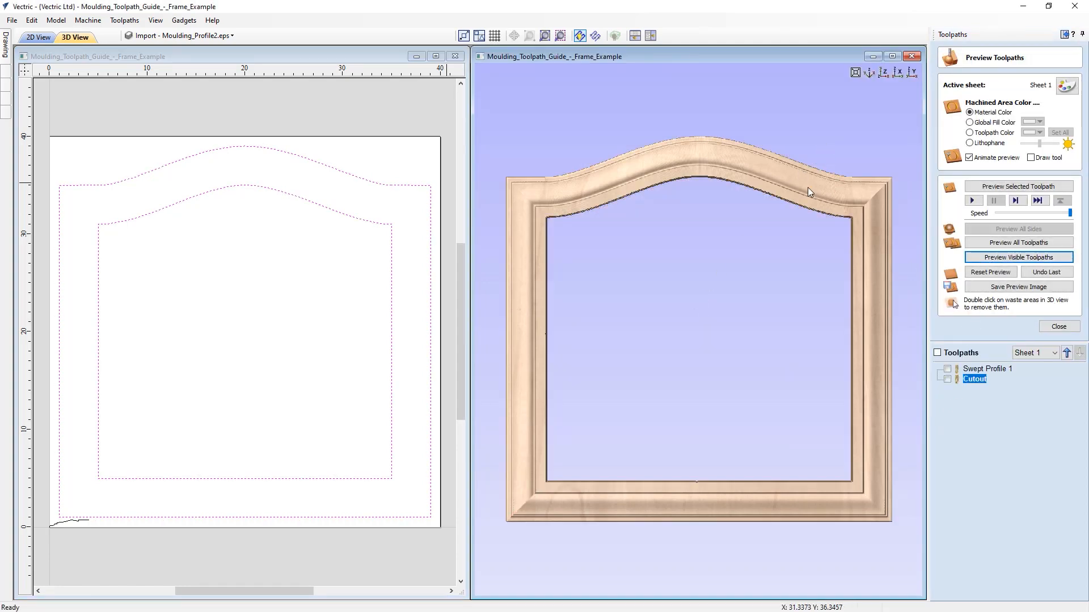
left_click_drag(762, 438, 740, 341)
left_click(1049, 329)
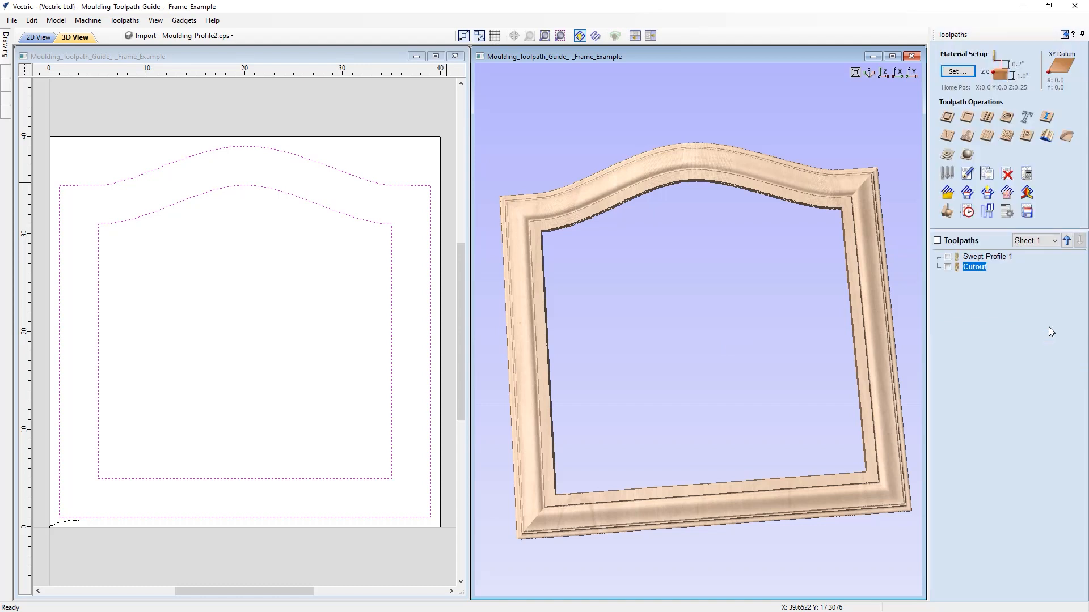
double_click(972, 258)
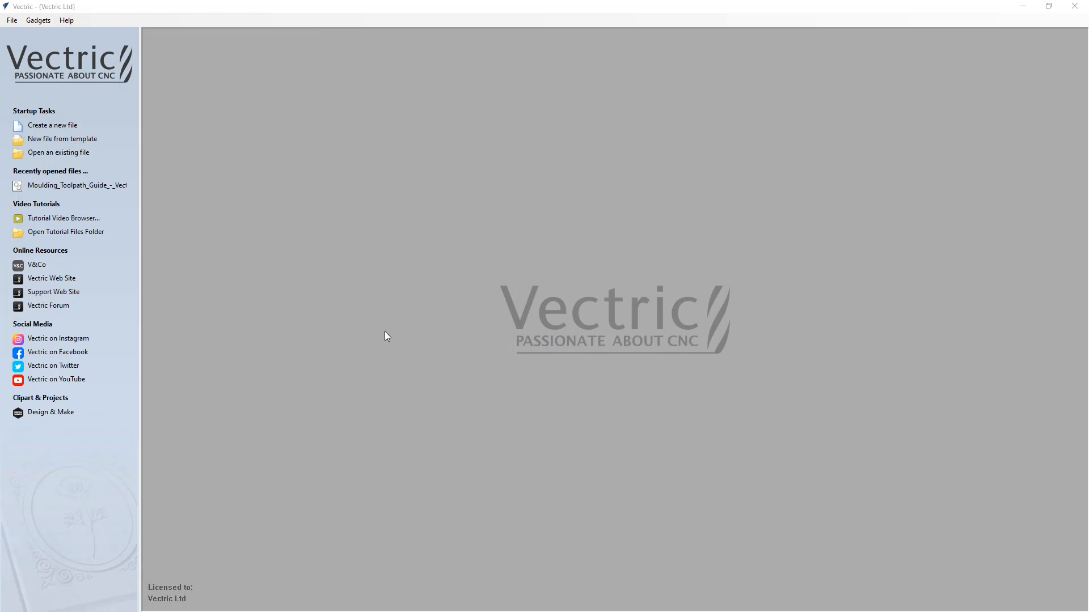
Open the existing file Moulding_Toolpath_Guide_-_Vector_Selector_Example.crv.
left_click(77, 153)
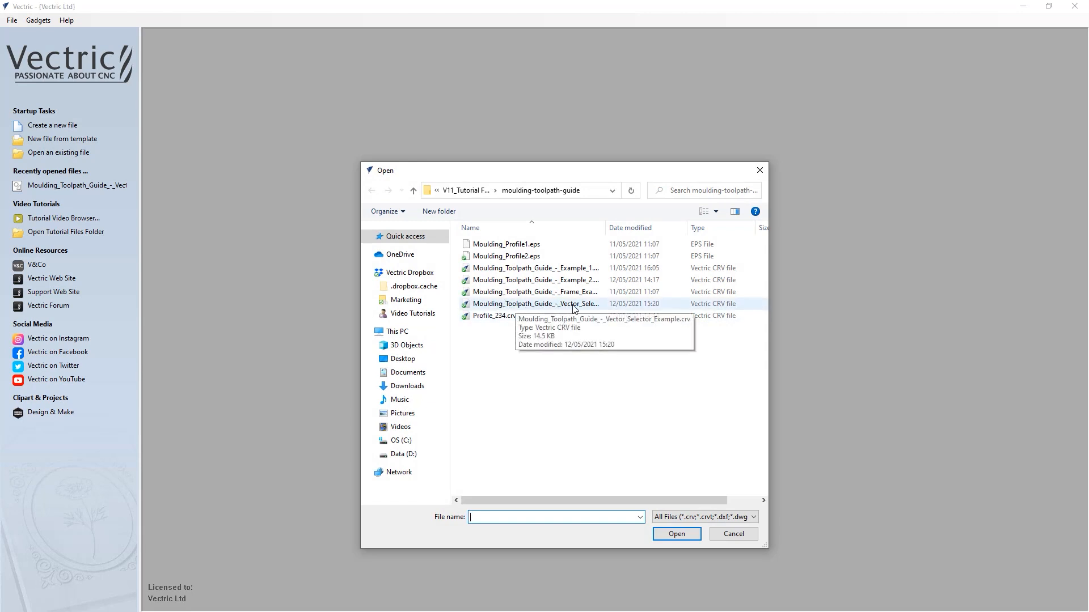
left_click(573, 306)
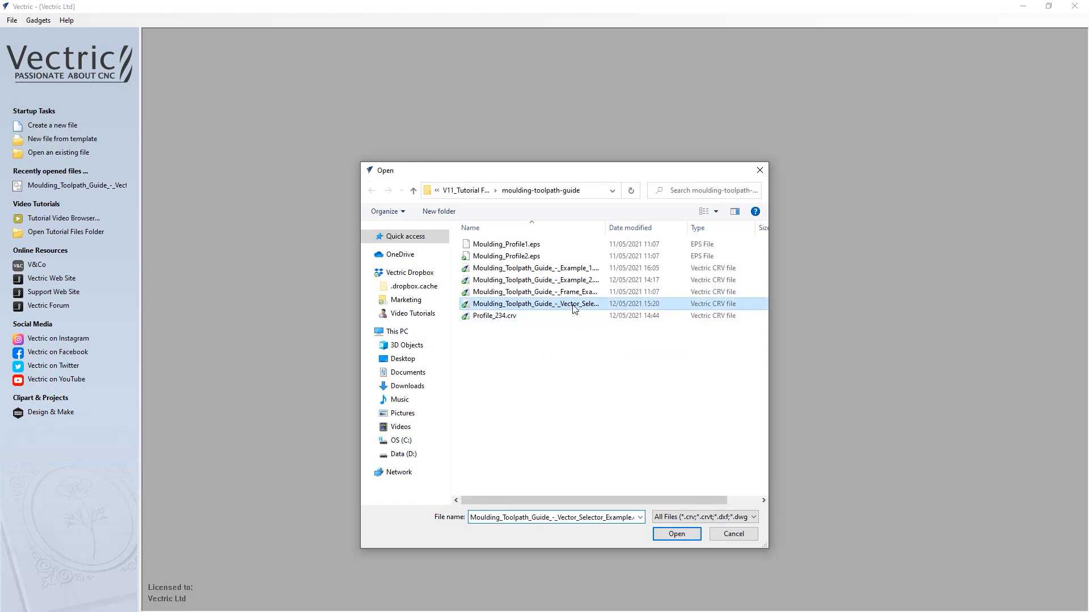
left_click(679, 535)
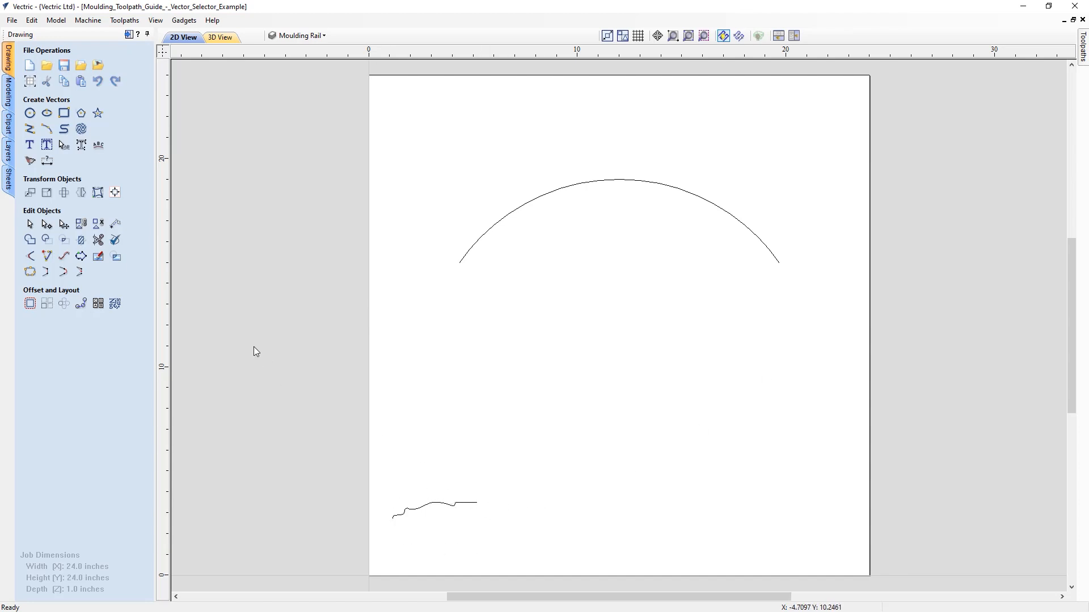
Hide and show the Moulding Rail and Moulding Profile layers to identify their vectors, and switch to the toolpath operations.
left_click(12, 157)
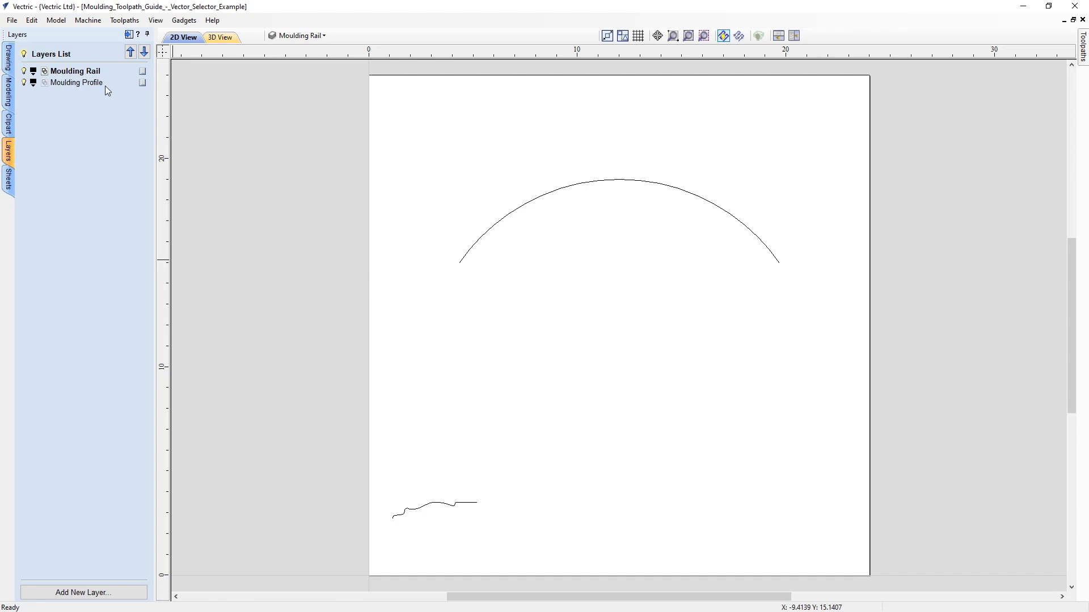
left_click(25, 70)
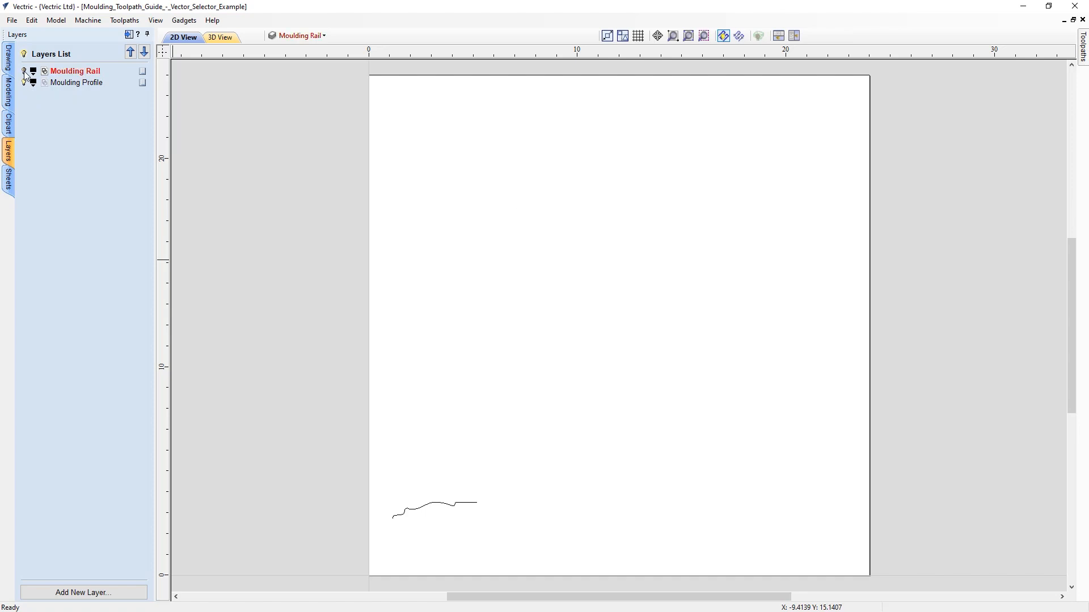
left_click(24, 71)
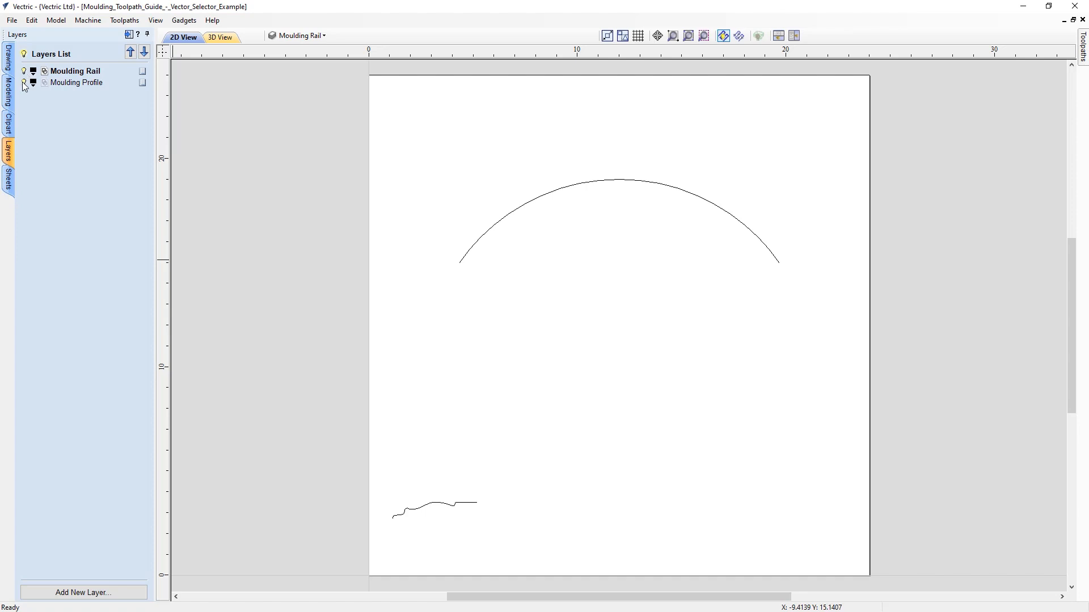
left_click(25, 82)
left_click(24, 83)
left_click(129, 35)
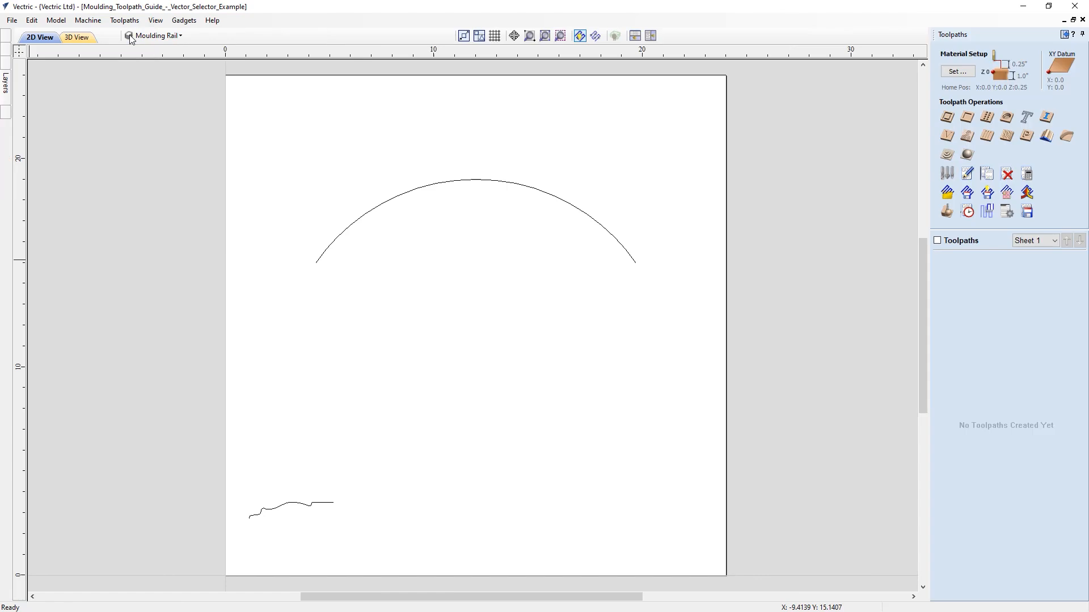
Start a moulding toolpath and choose End Mill (1/4") as its larger area clearance tool.
left_click(1047, 137)
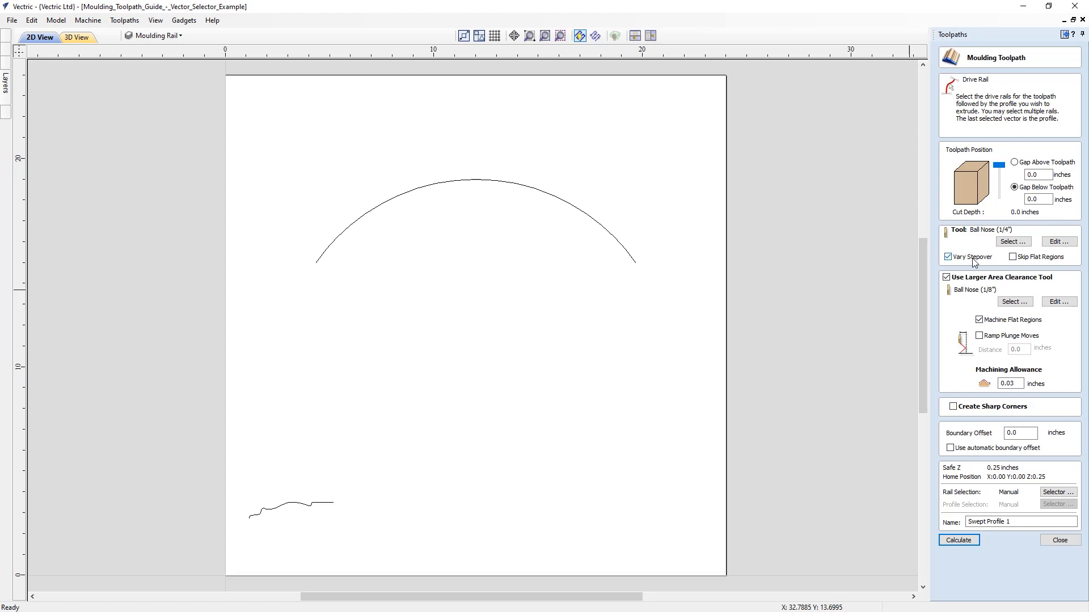
left_click(1026, 302)
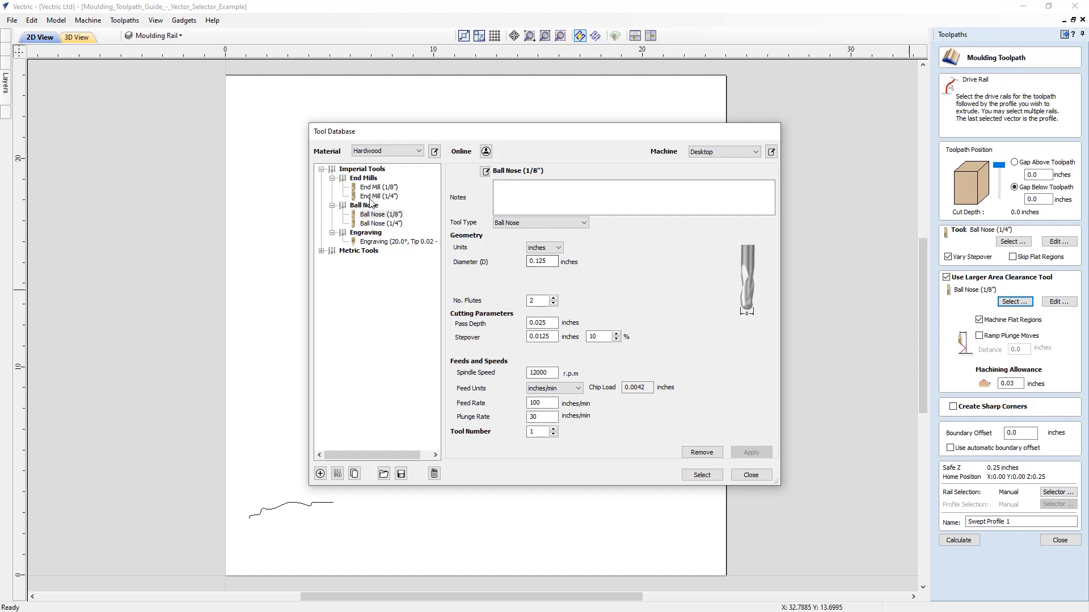
left_click(377, 197)
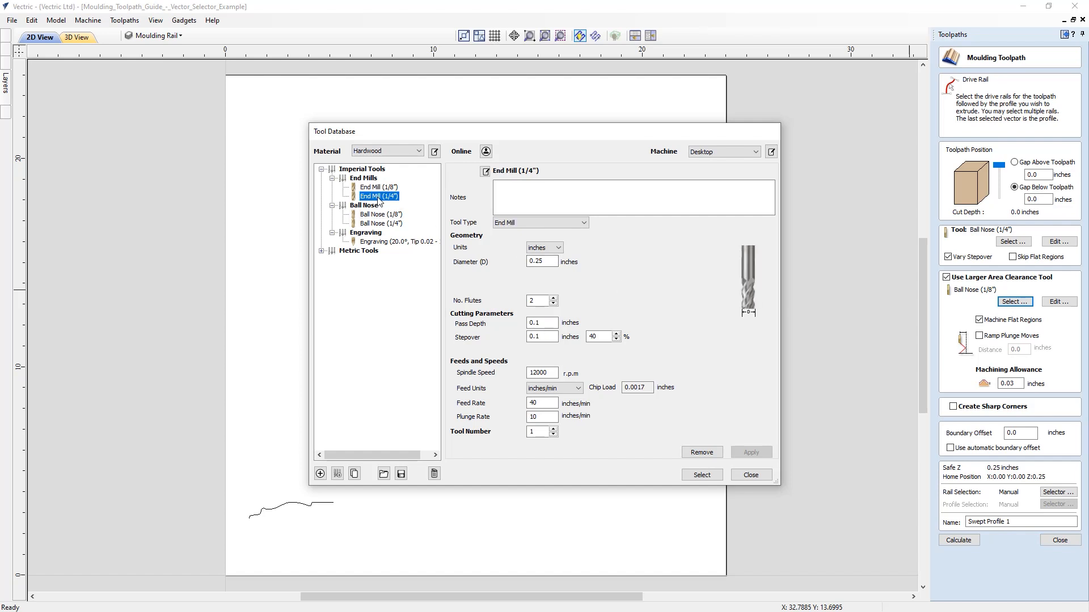
left_click(700, 477)
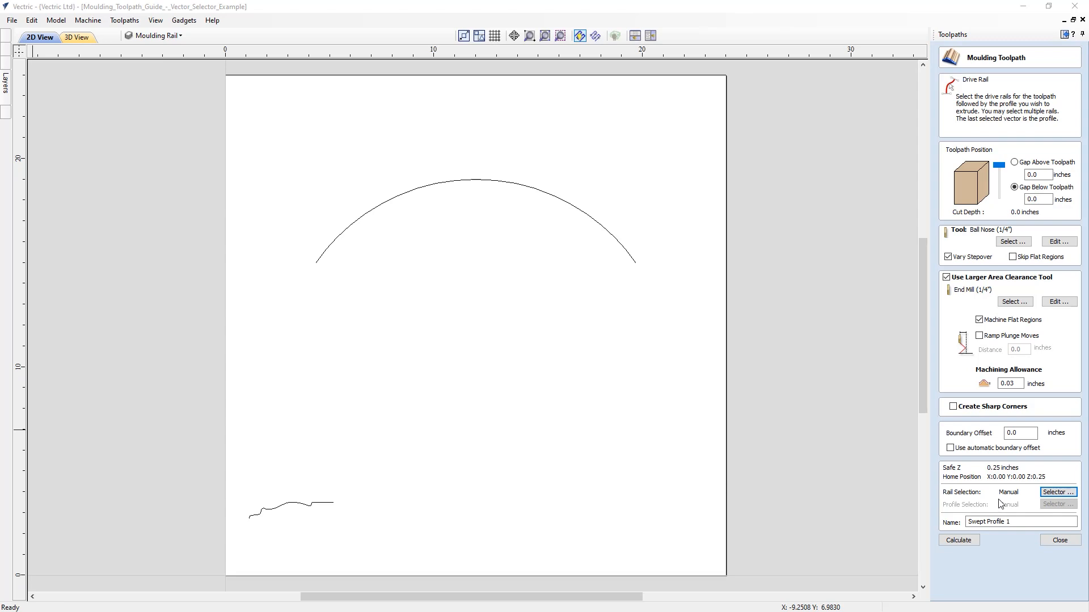
Associate the toolpath's rail selection with open vectors on the Moulding Rail layer only.
left_click(1055, 492)
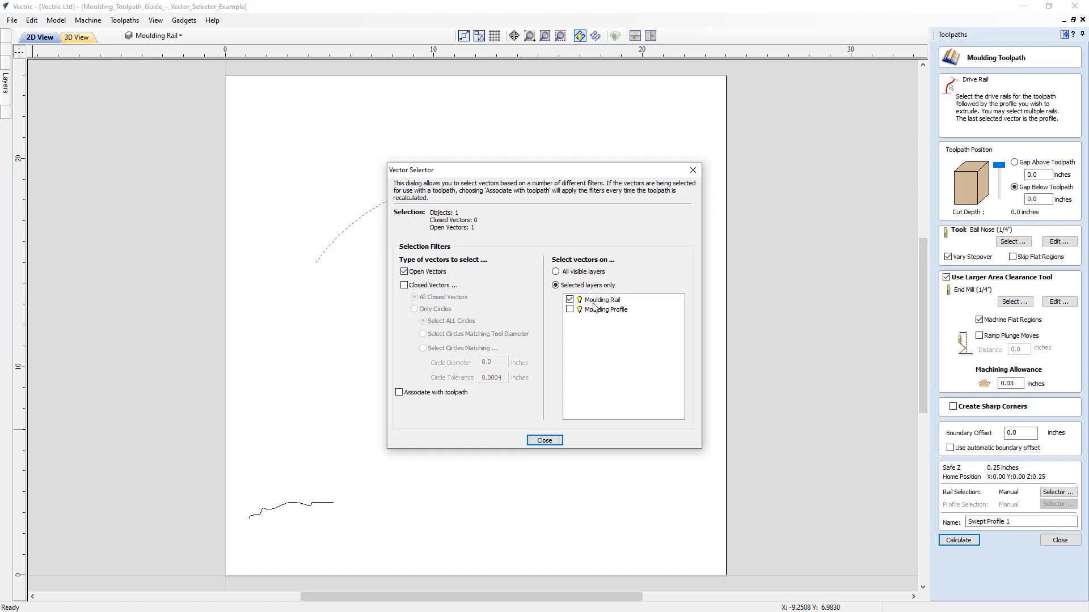
left_click_drag(574, 177, 744, 140)
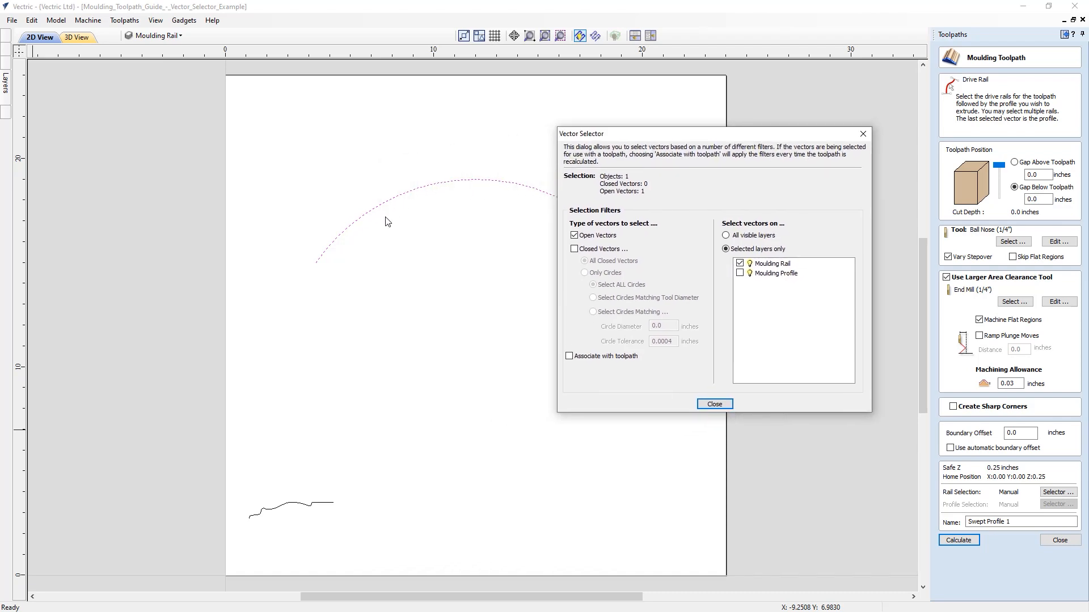
left_click(568, 358)
left_click(714, 405)
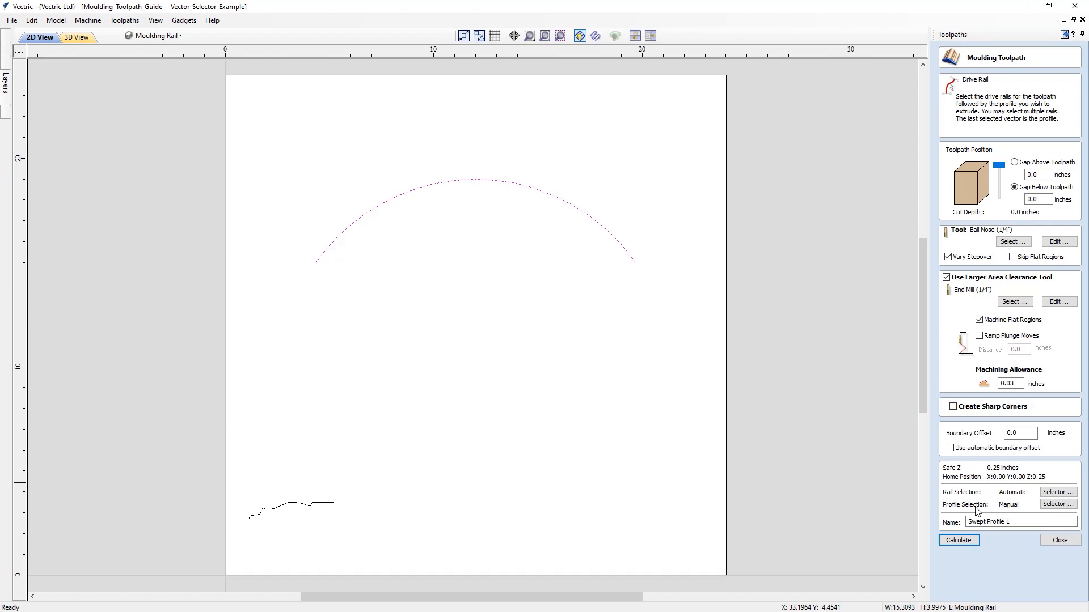
Associate the profile selection with open vectors on the Moulding Profile layer, and reverse the arc rail so the moulding sweeps outwards.
left_click(1049, 505)
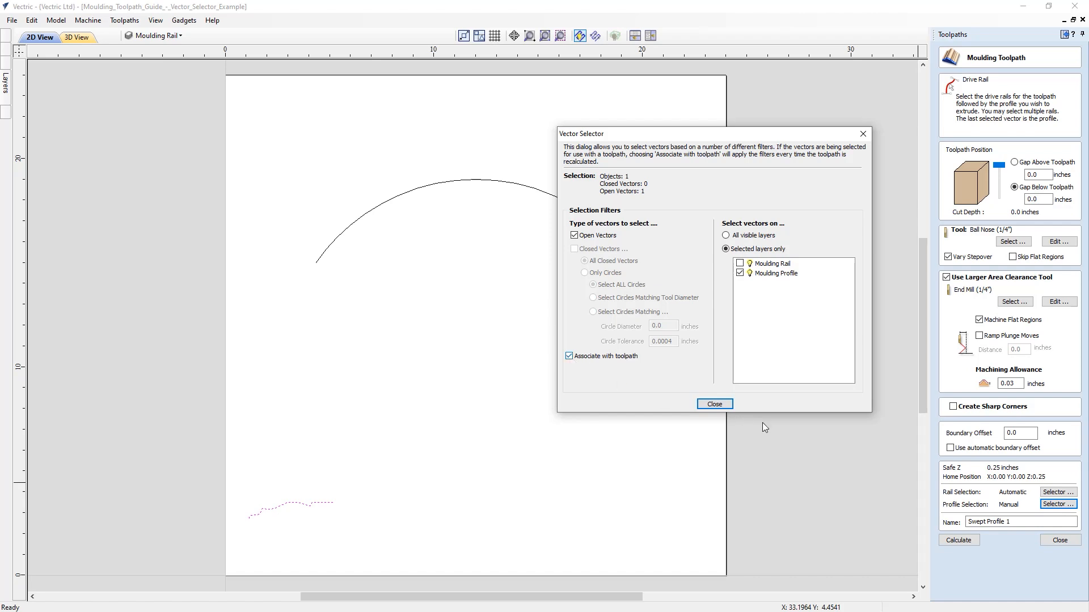
left_click(714, 404)
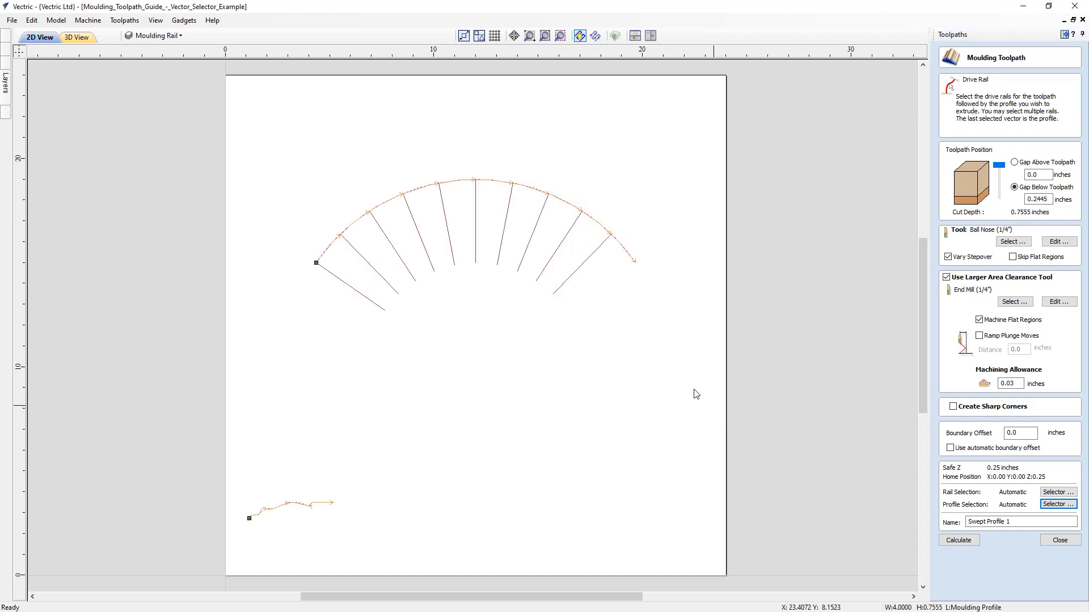
right_click(420, 190)
left_click(440, 196)
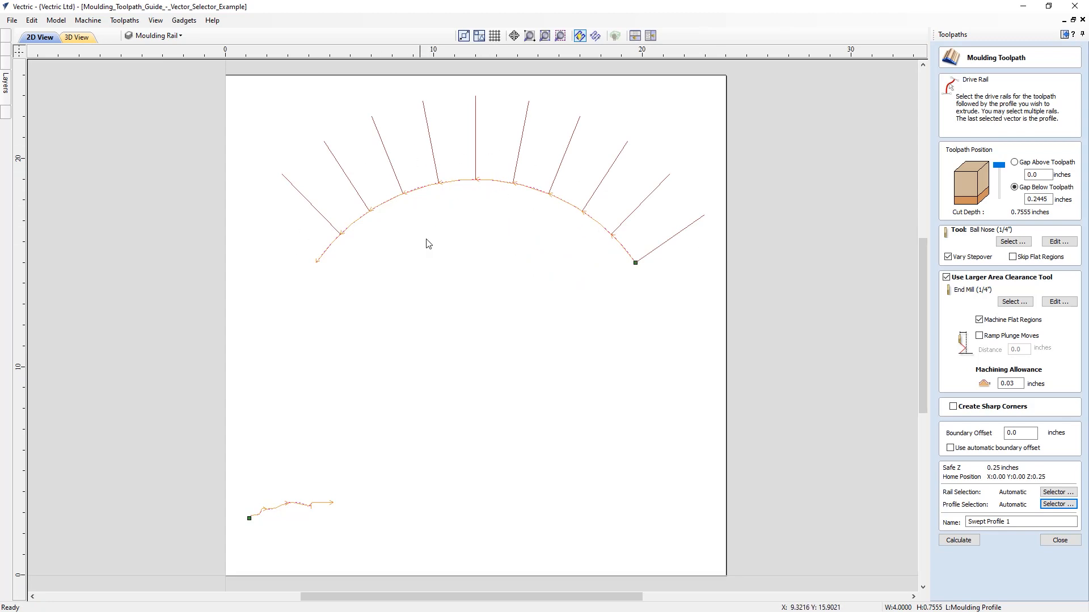
Calculate the moulding toolpaths, preview them on the block, and reset the preview after inspecting the arched moulding.
left_click(957, 540)
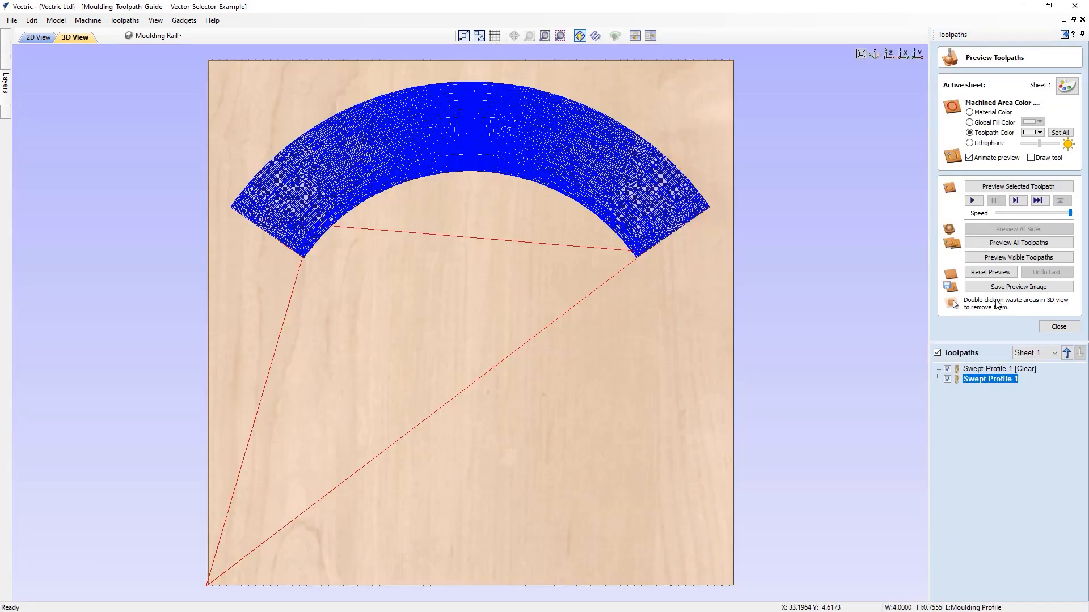
left_click(992, 258)
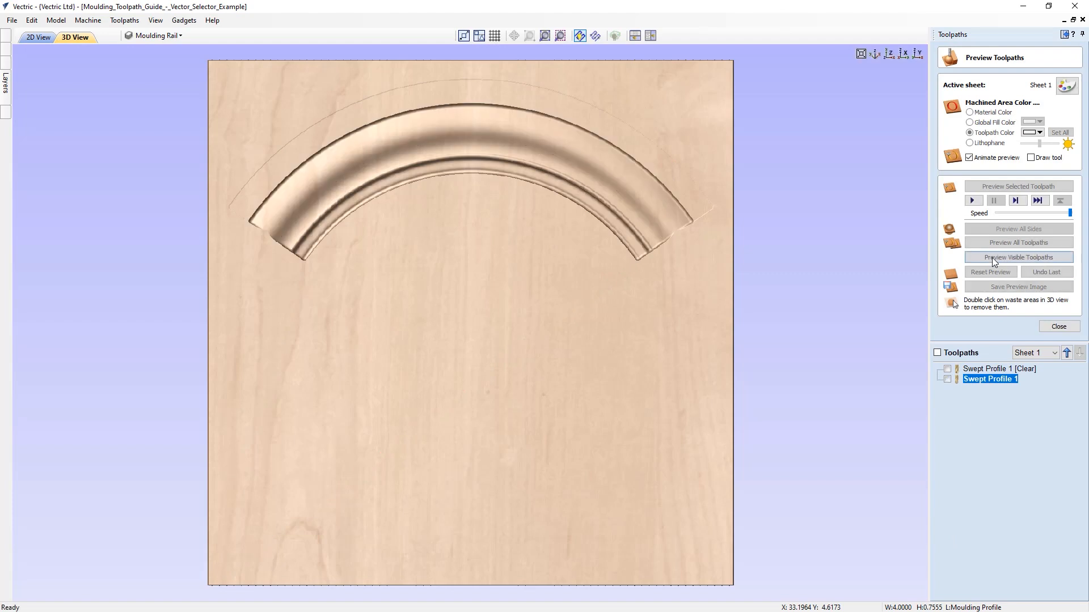
left_click_drag(461, 323, 624, 304)
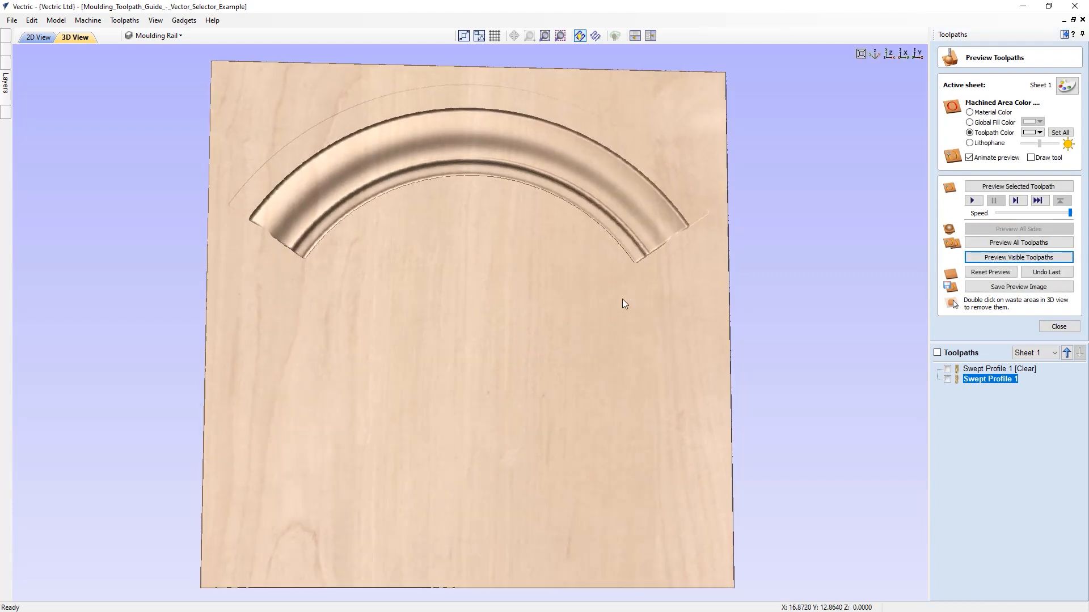
left_click(990, 273)
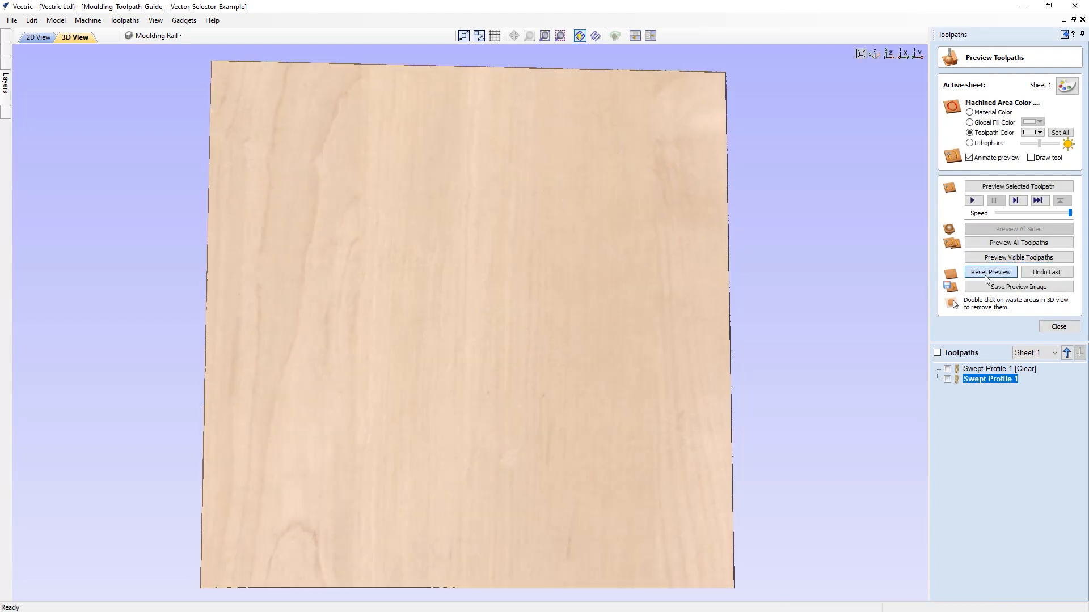
Set the gap above the Swept Profile 1 moulding toolpath to 0.05 inches and recalculate it.
double_click(1002, 379)
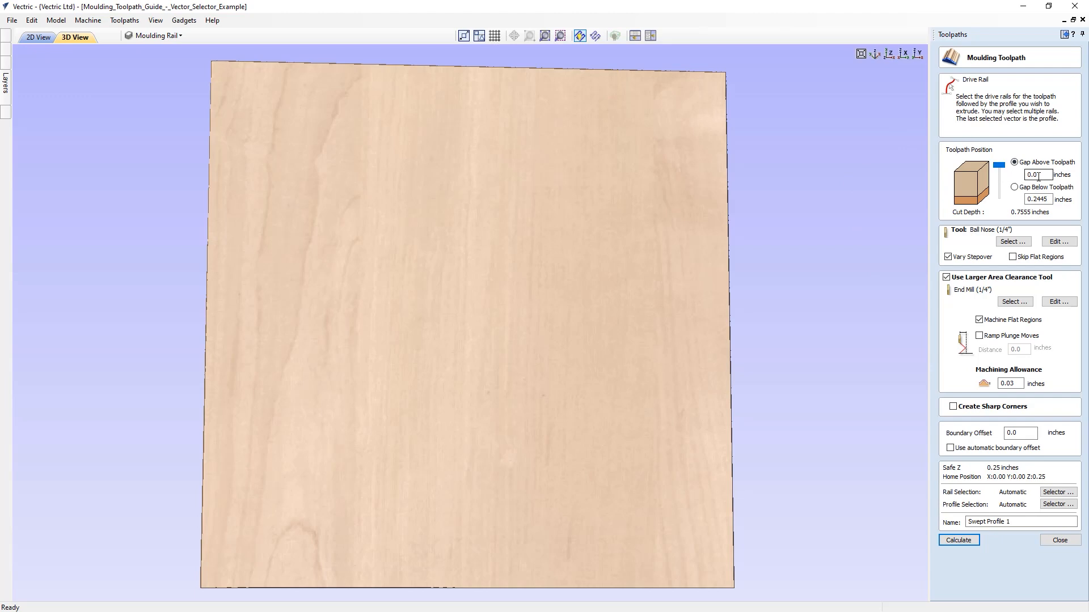
type("5")
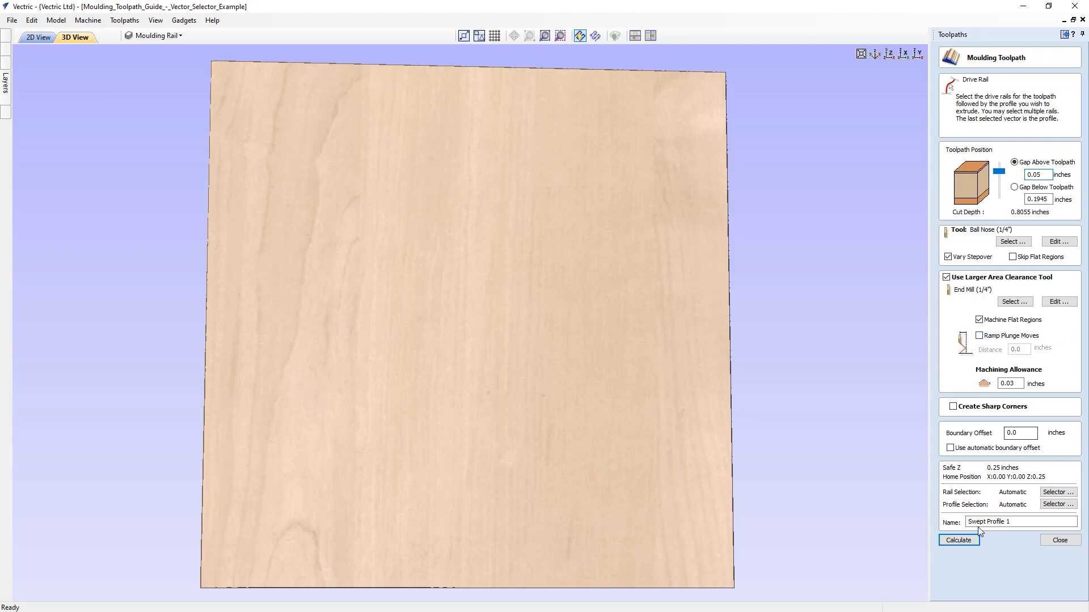
left_click(966, 541)
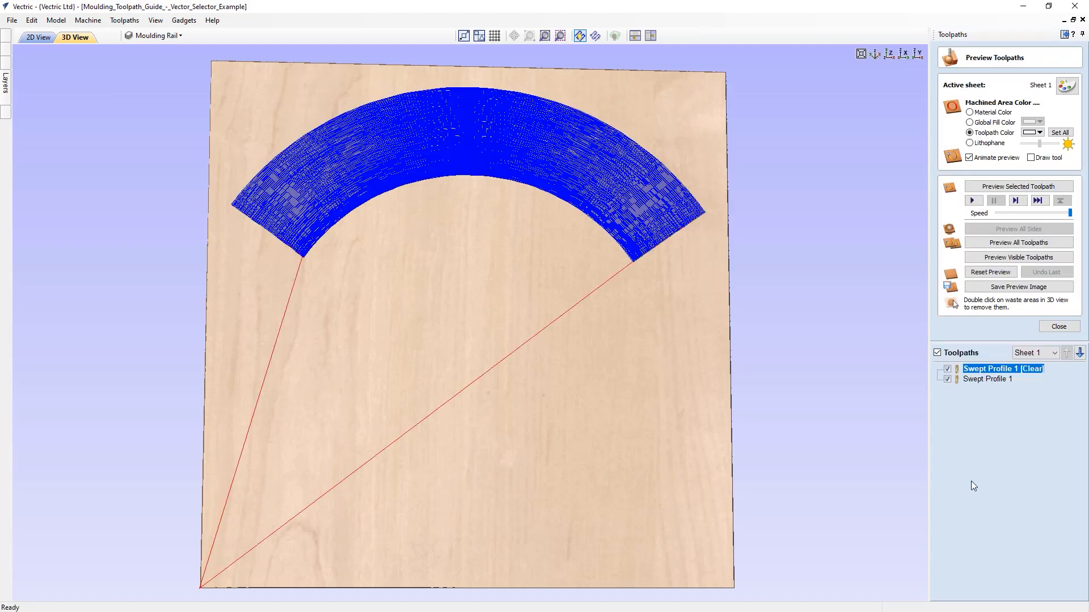
Preview the recalculated clearance and finishing toolpaths, inspect the moulding at an angle, and reset the block.
left_click(995, 258)
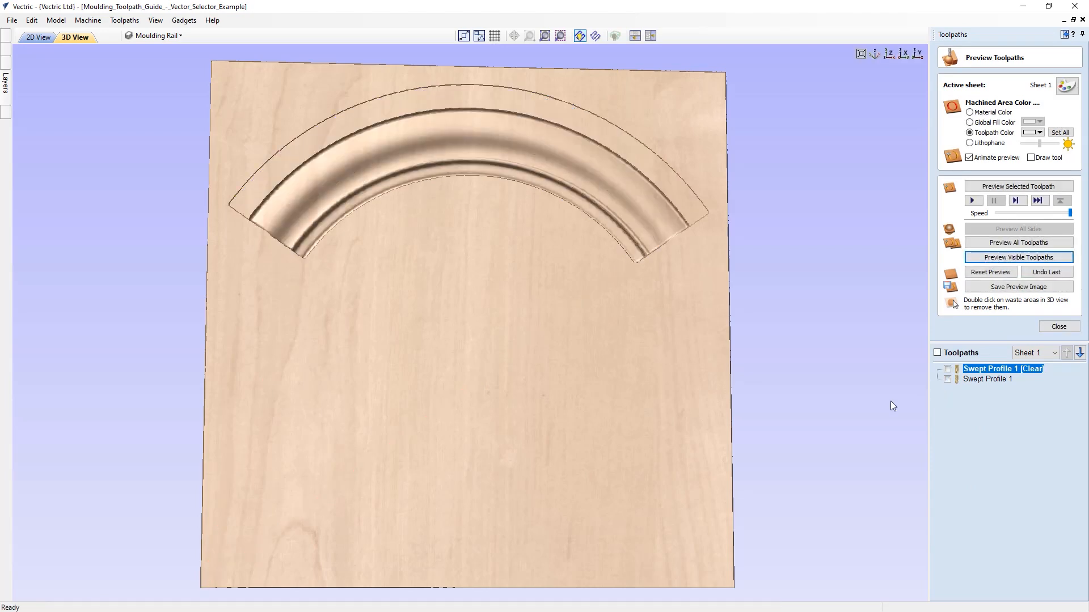
left_click_drag(529, 382, 567, 364)
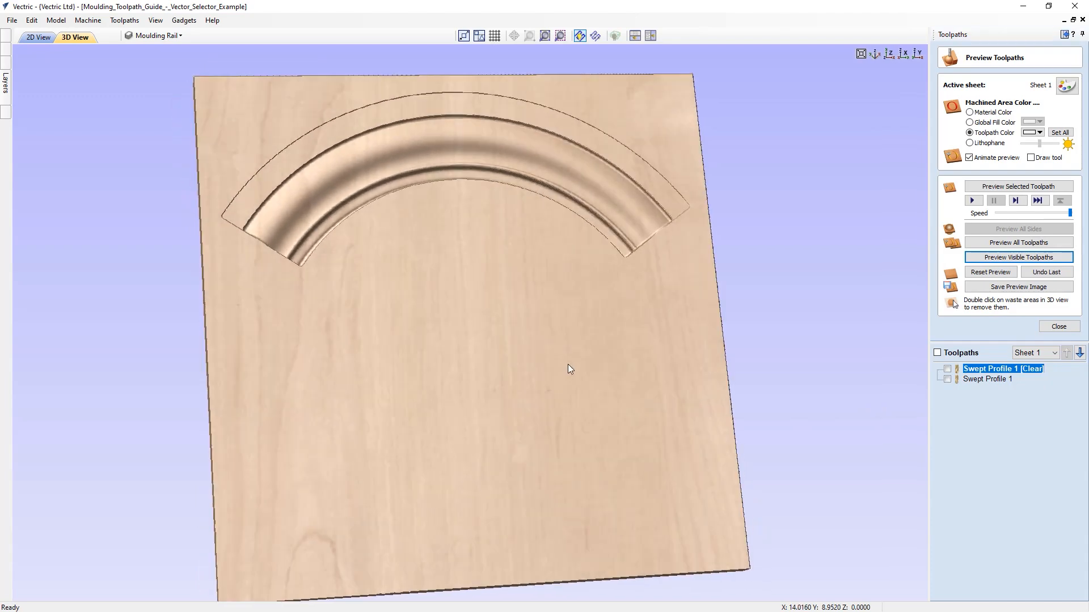
left_click(1003, 276)
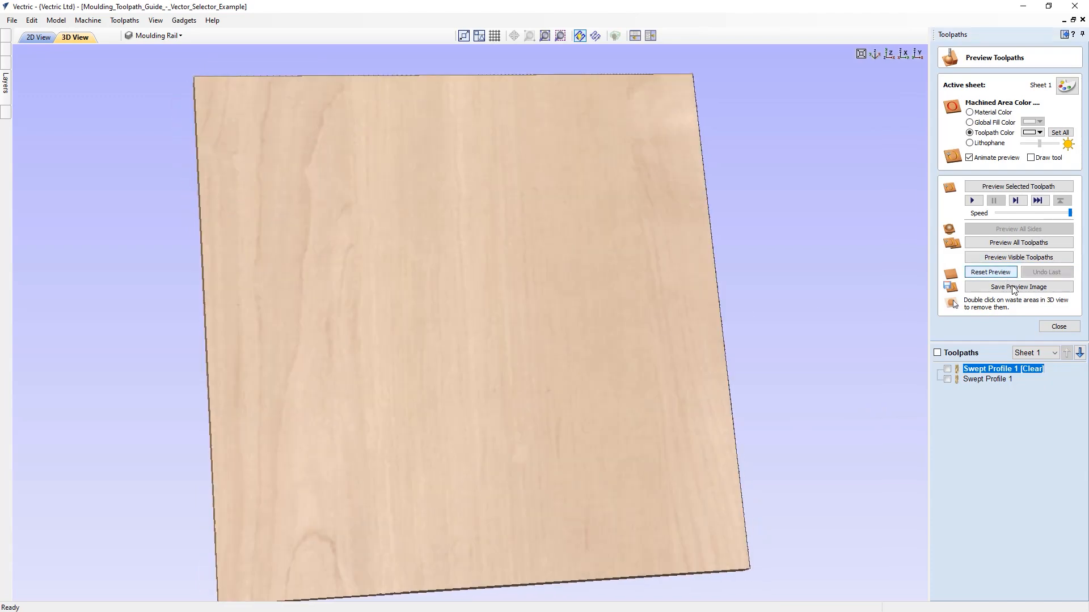
Show the 2D and 3D views side by side and draw a horizontal straight line 18.25 inches long below the arc on the Moulding Rail layer.
left_click(1052, 329)
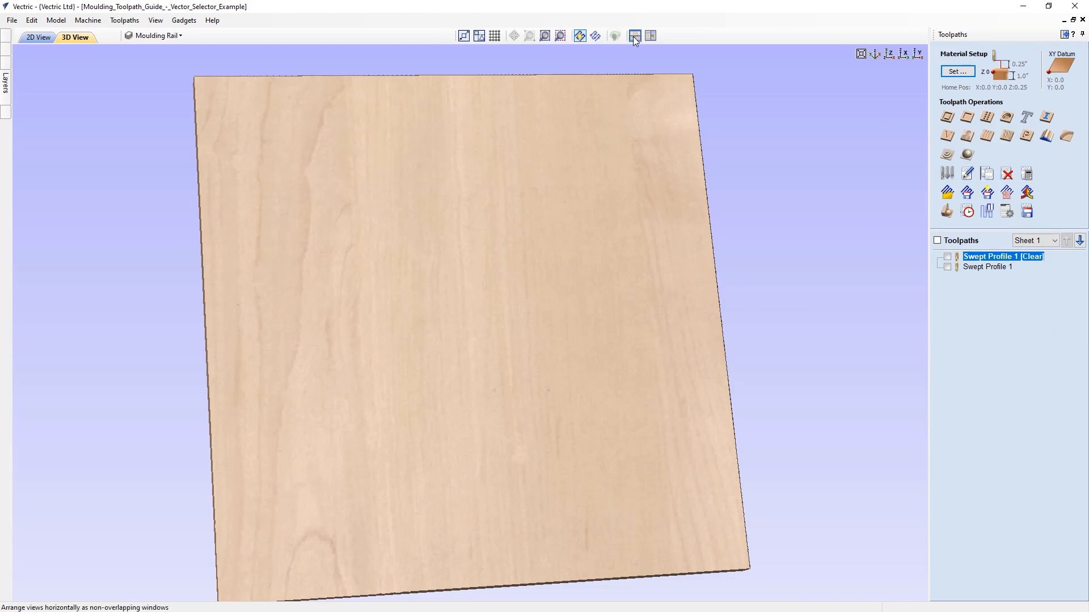
left_click(649, 36)
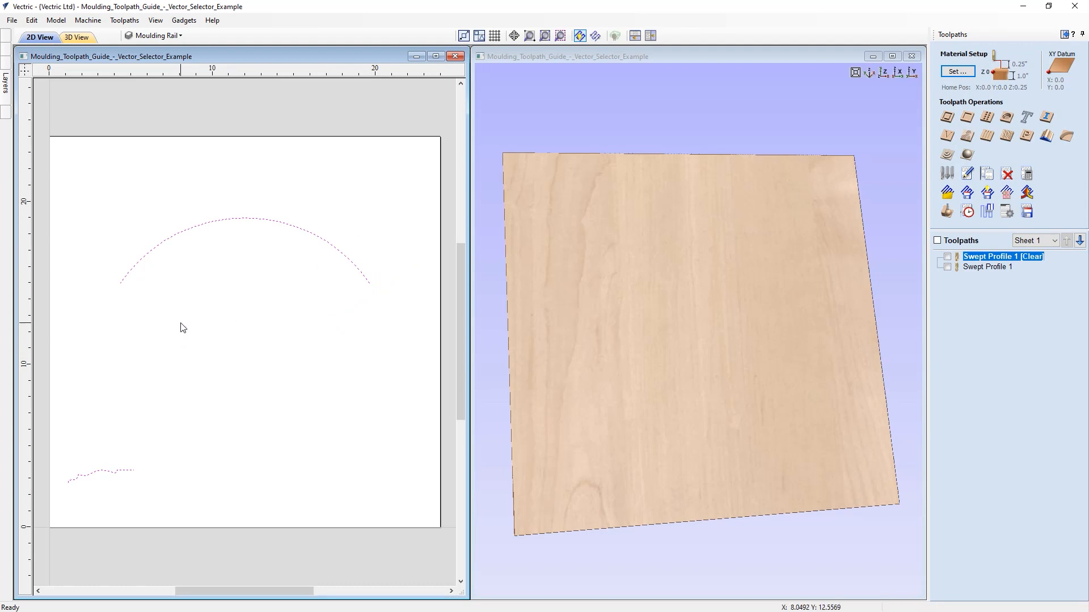
left_click(1064, 34)
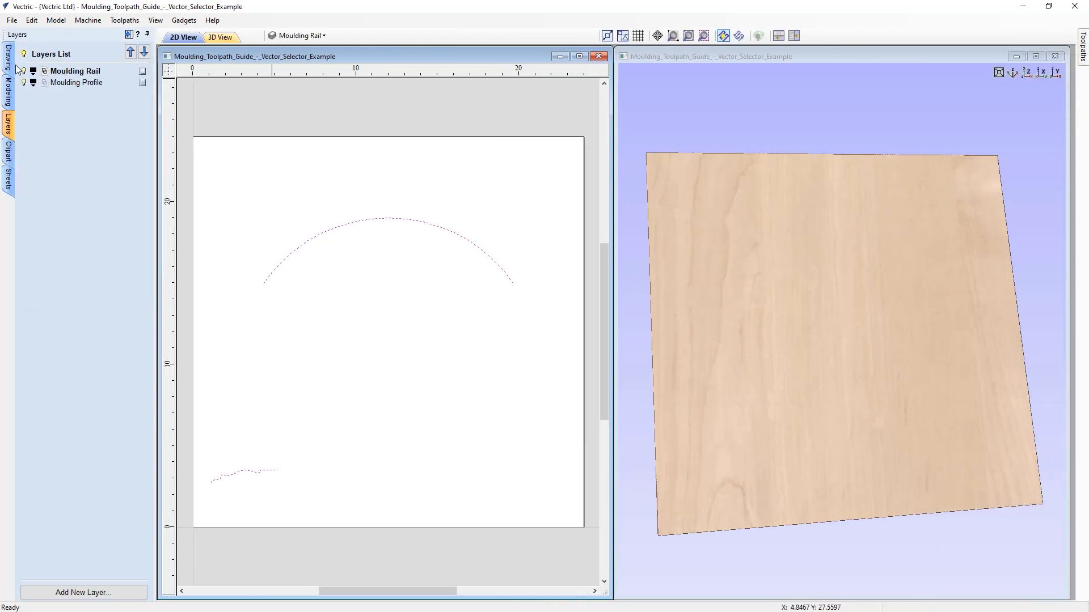
left_click(9, 61)
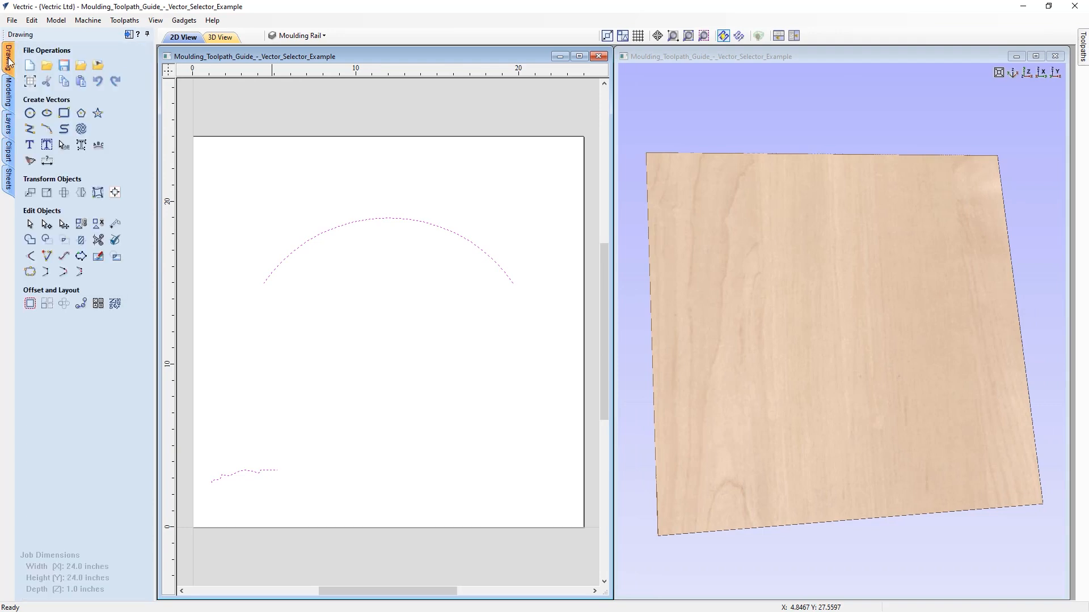
left_click(28, 130)
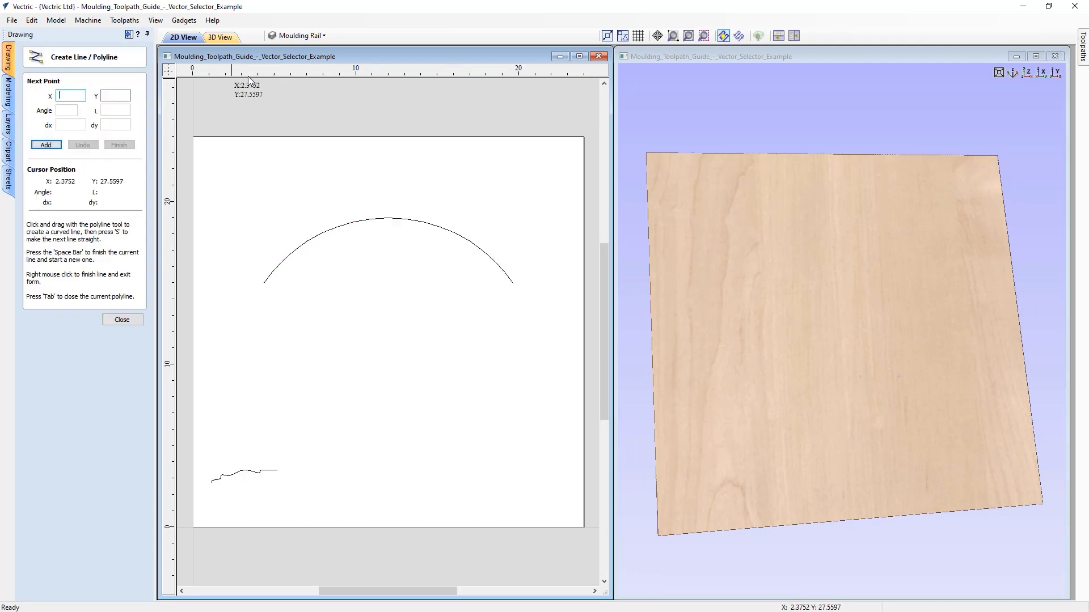
left_click(238, 420)
left_click(535, 420)
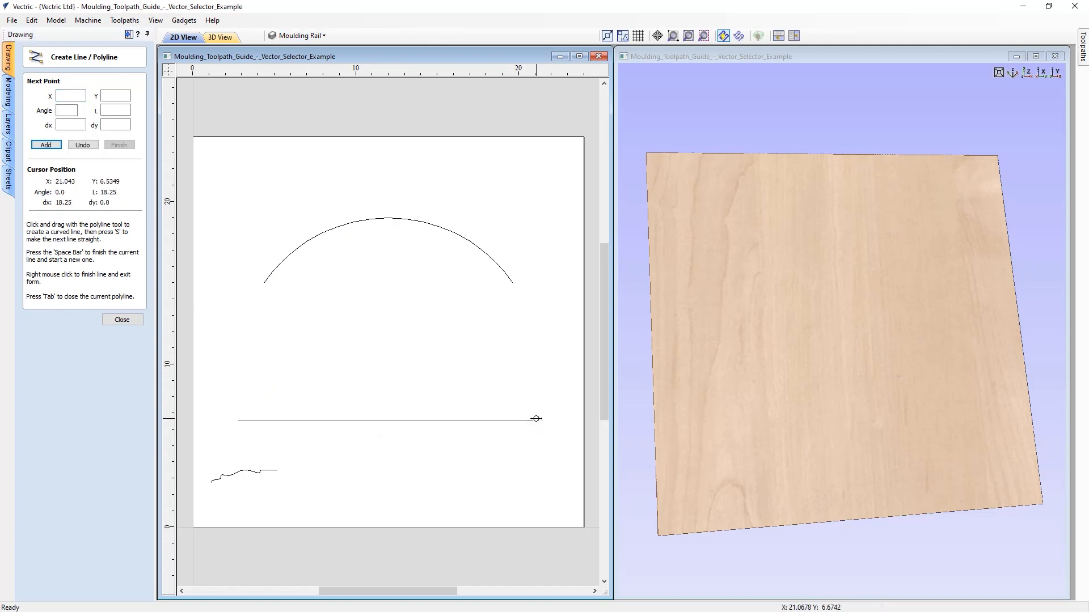
right_click(536, 418)
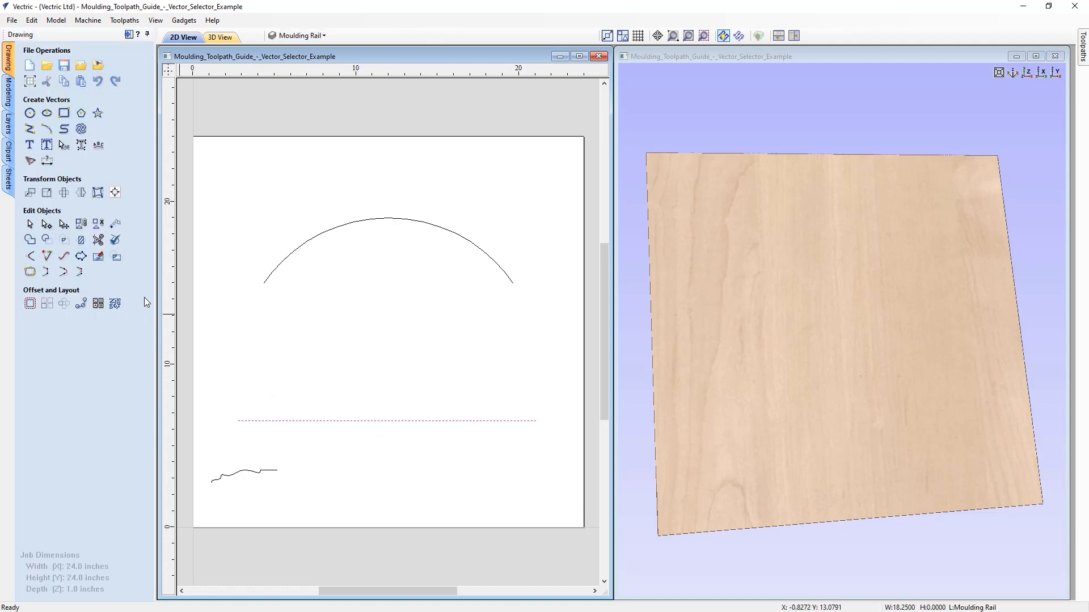
Reverse the straight rail's direction in the Swept Profile 1 moulding toolpath, recalculate it, and preview both mouldings on the block.
left_click(129, 35)
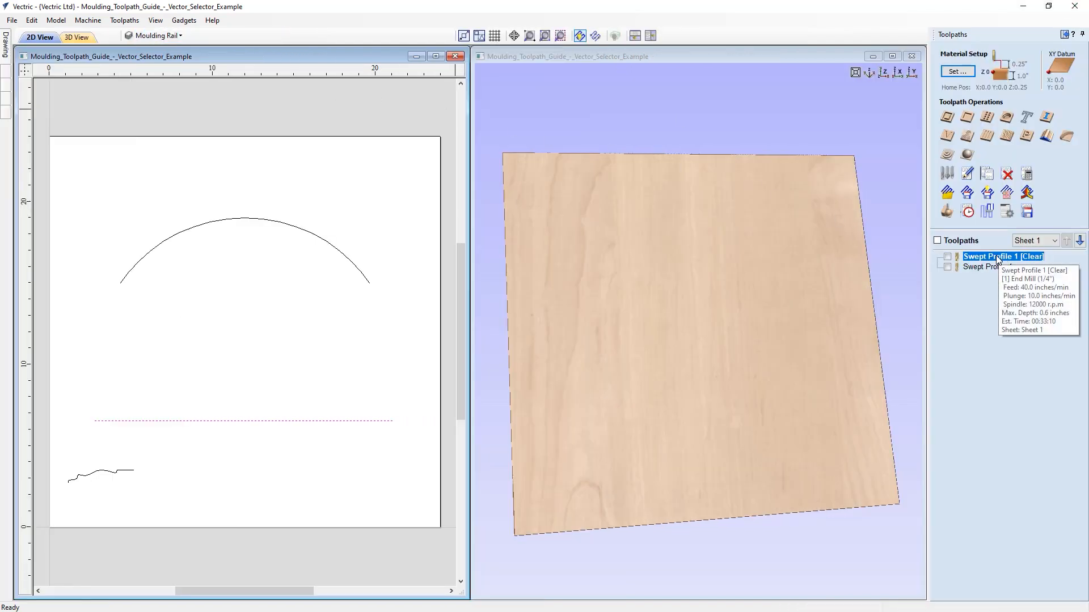
double_click(998, 257)
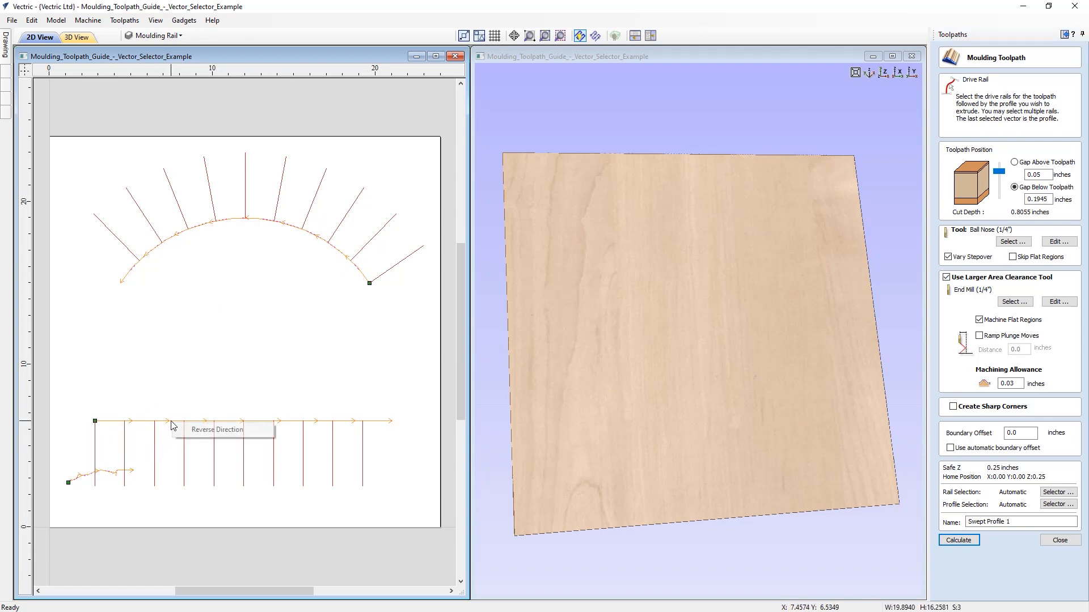
left_click(190, 433)
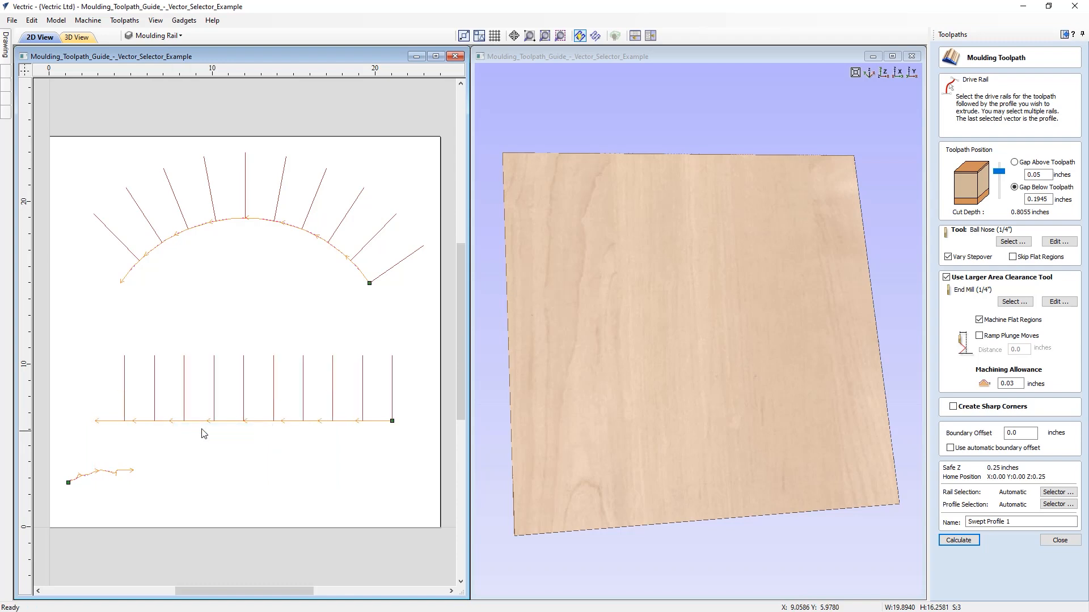
left_click(958, 540)
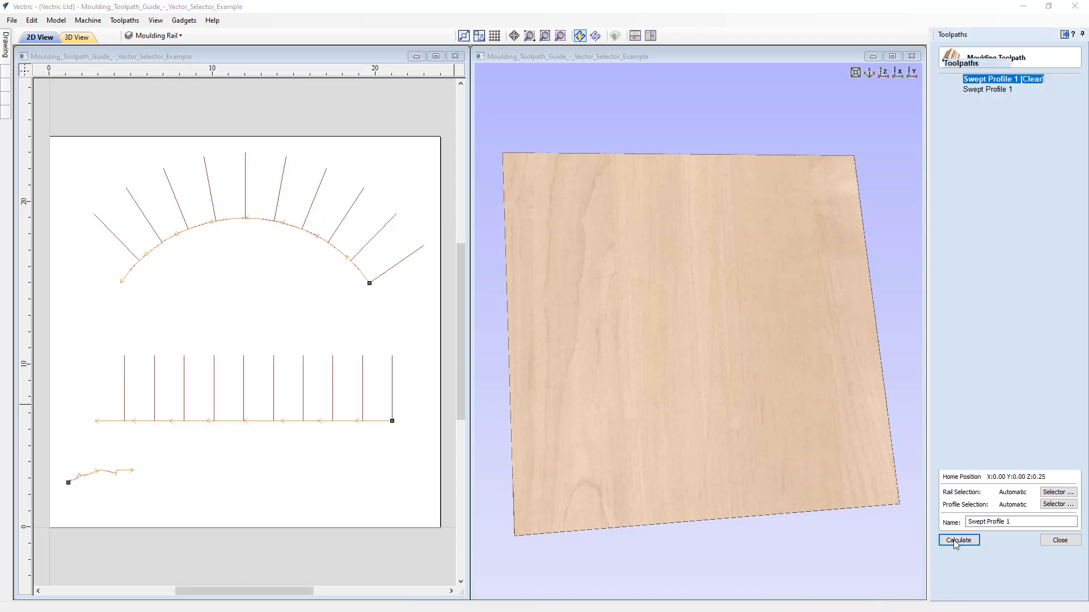
left_click(995, 258)
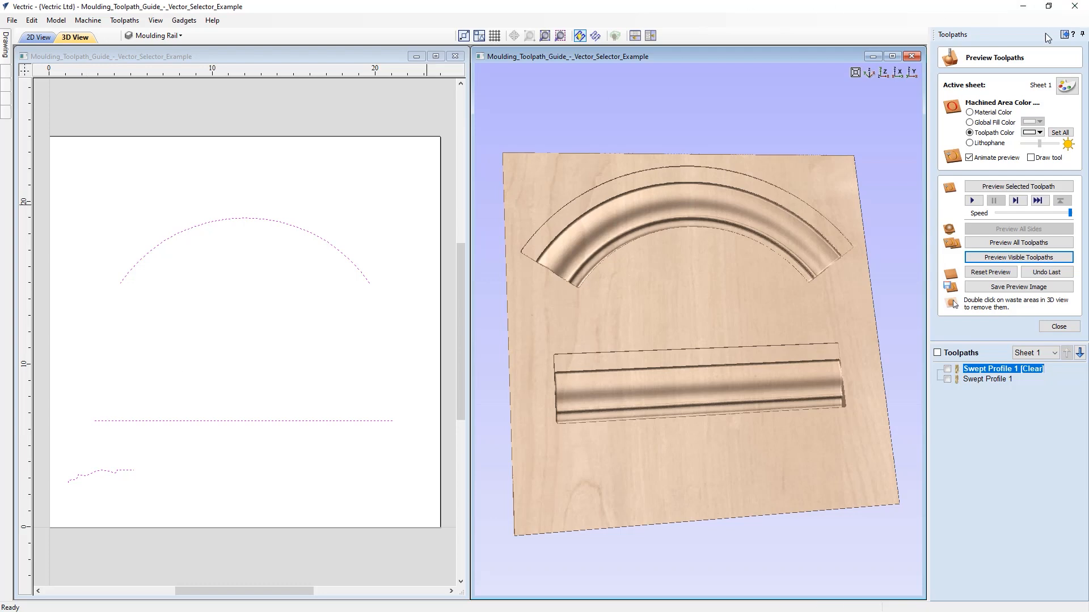
Make Moulding Profile the active layer and place the Moulding_10 clipart profile between the arc and the straight rail.
left_click(1064, 36)
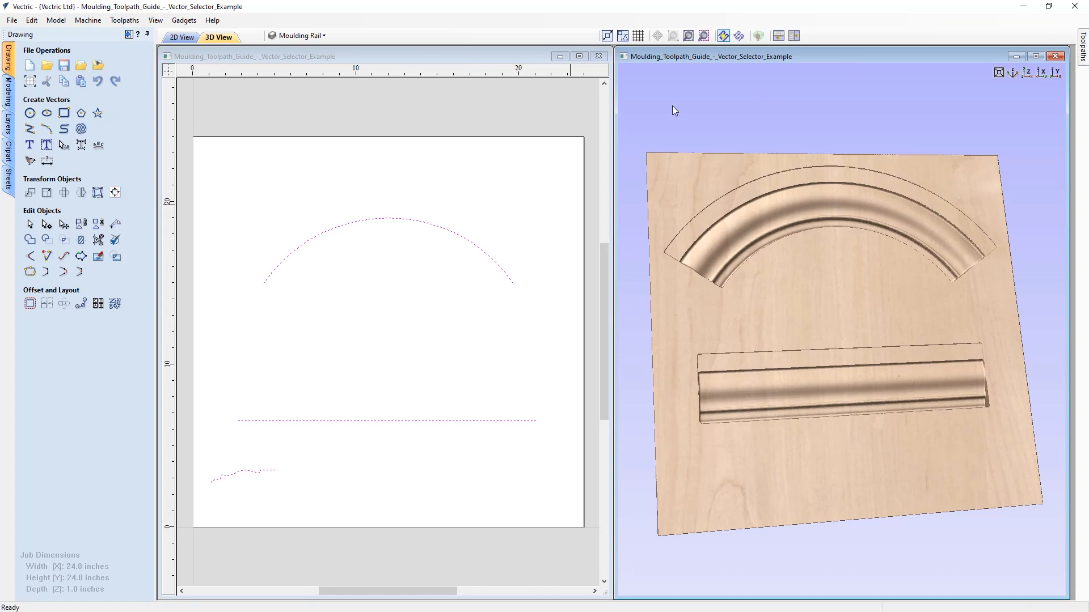
left_click(8, 124)
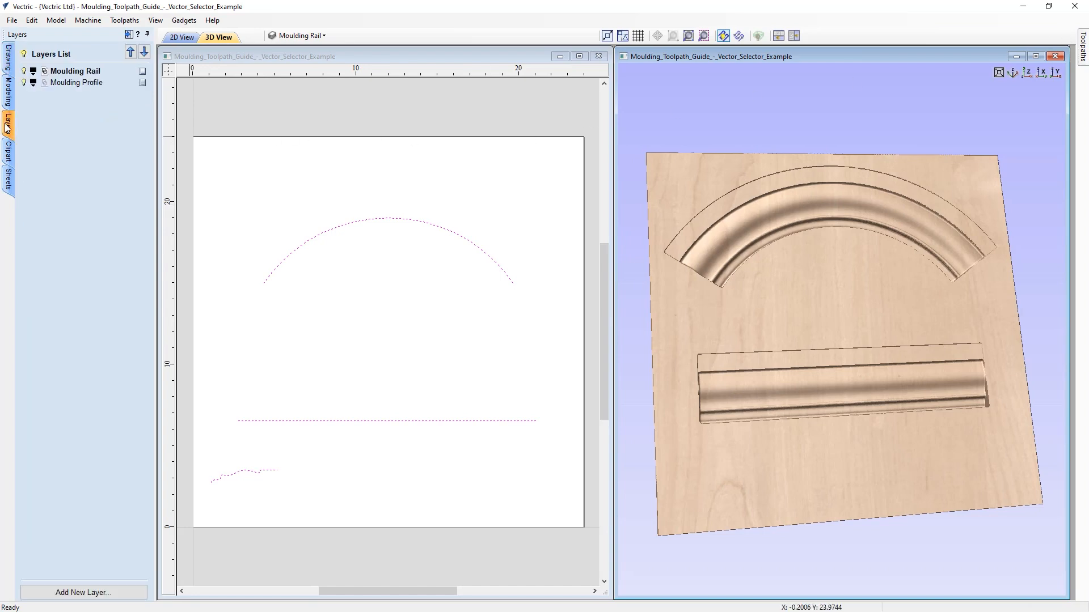
left_click(62, 83)
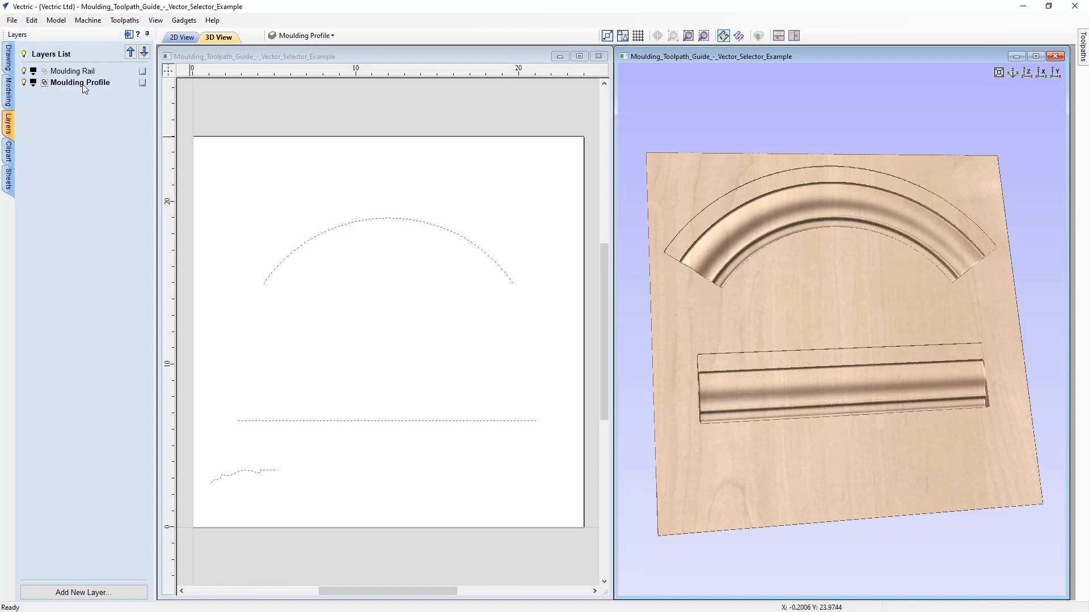
left_click(8, 153)
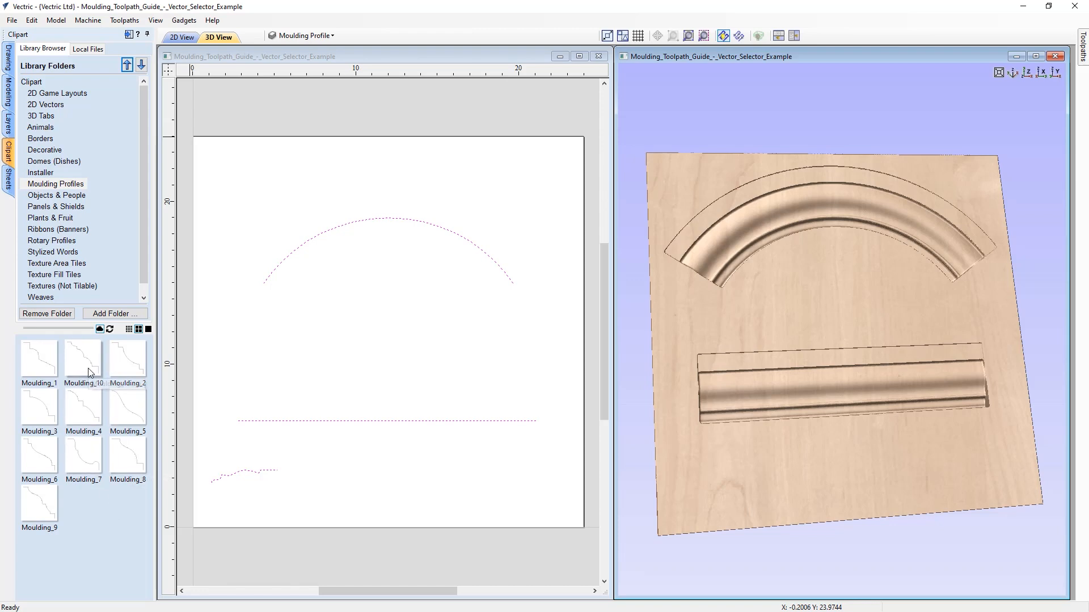
left_click_drag(89, 373, 388, 332)
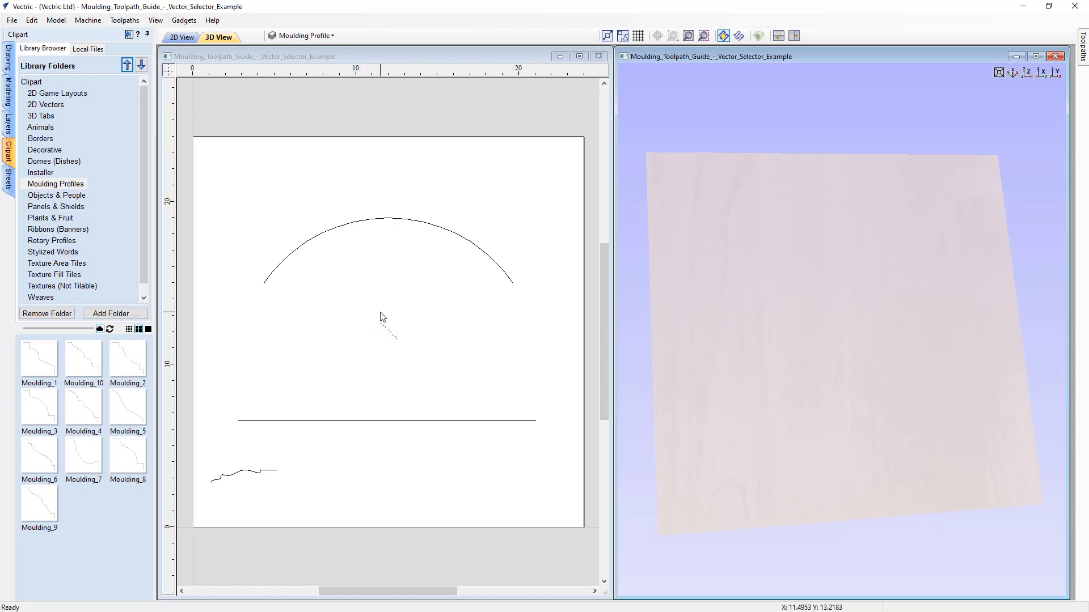
Move the newly placed Moulding_10 profile vector to the Moulding Profile layer.
left_click(9, 124)
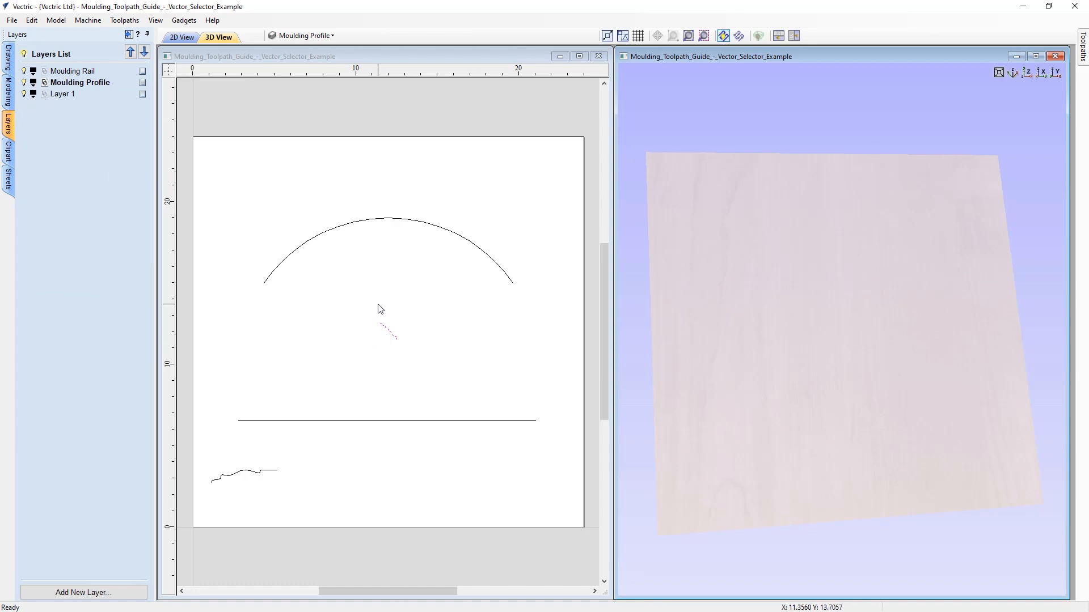
right_click(387, 331)
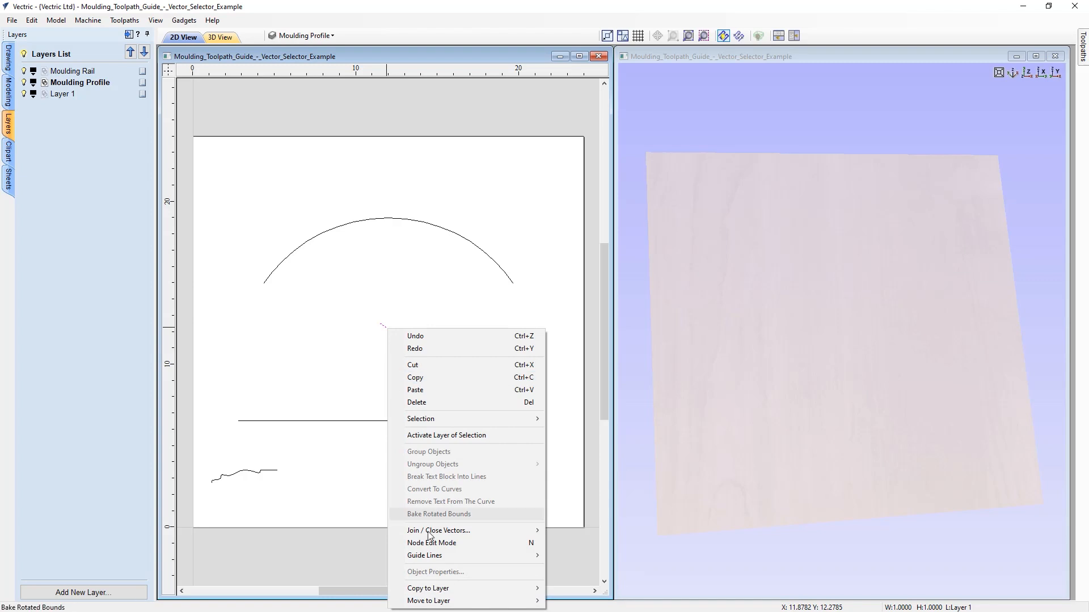
mouse_move(439, 607)
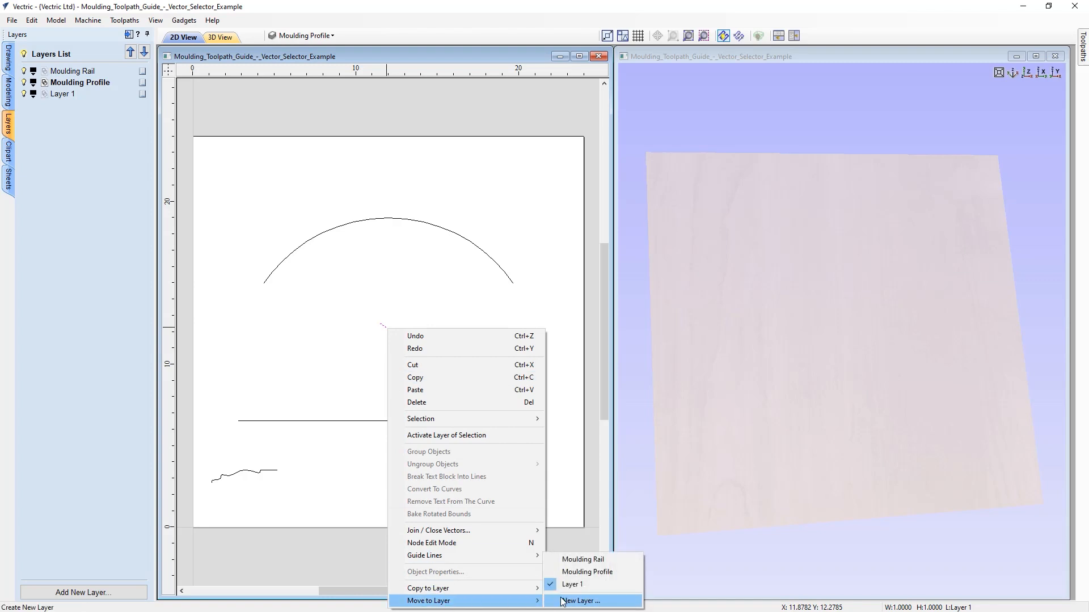
left_click(575, 573)
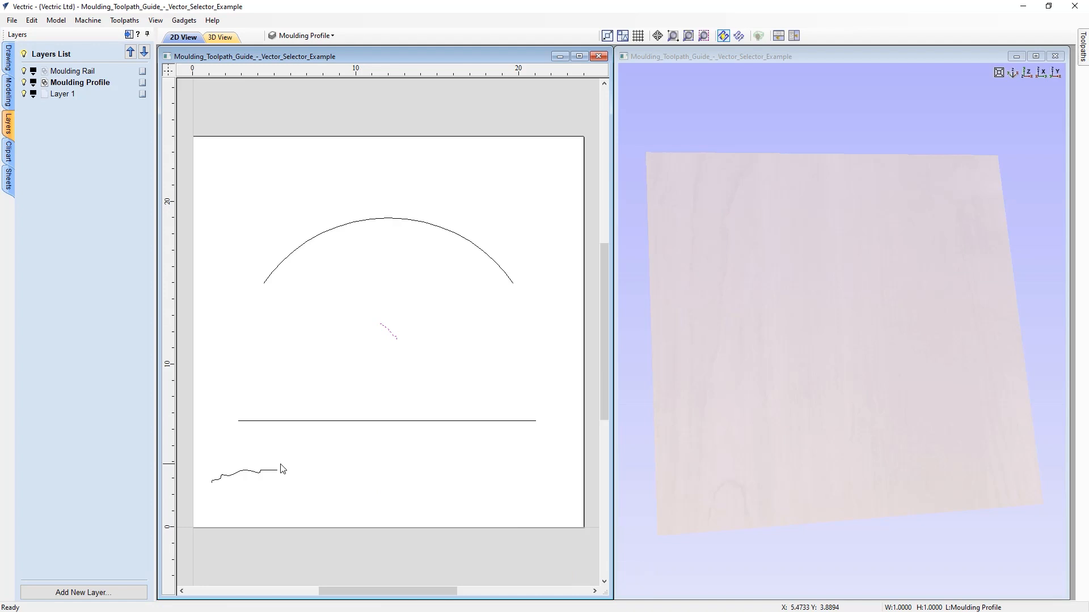
Move the original moulding profile below the straight rail to Layer 1, and close the toolpath preview settings.
left_click(264, 472)
right_click(264, 472)
mouse_move(279, 464)
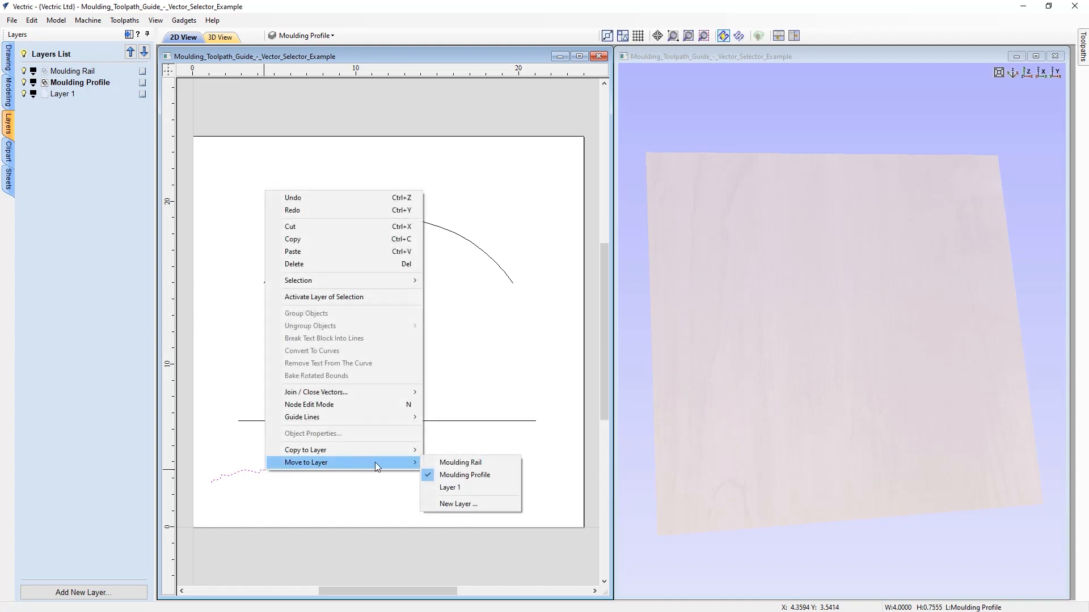
left_click(455, 486)
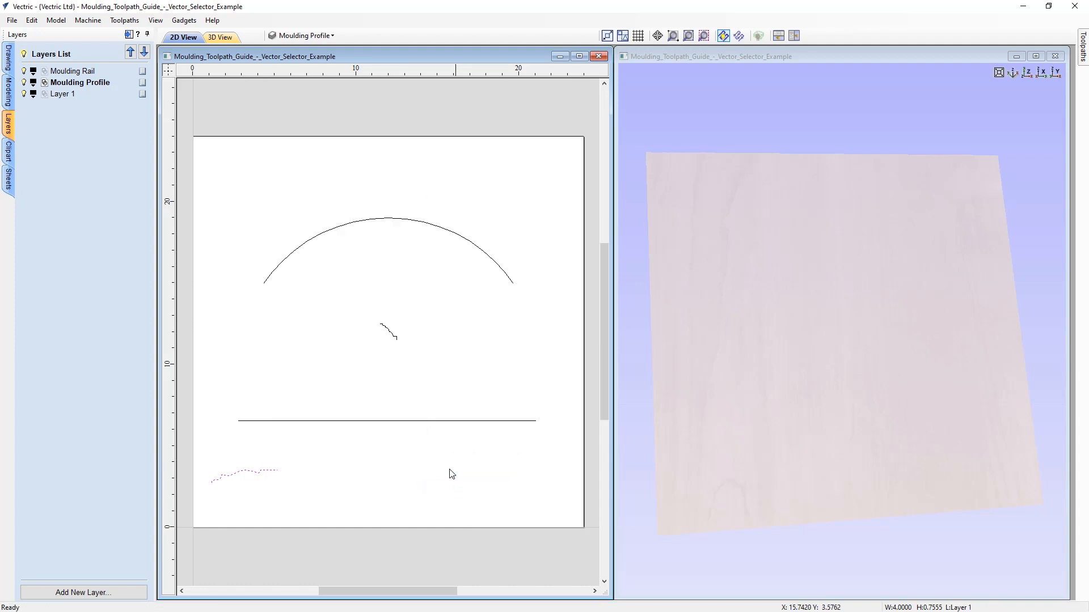
left_click(130, 34)
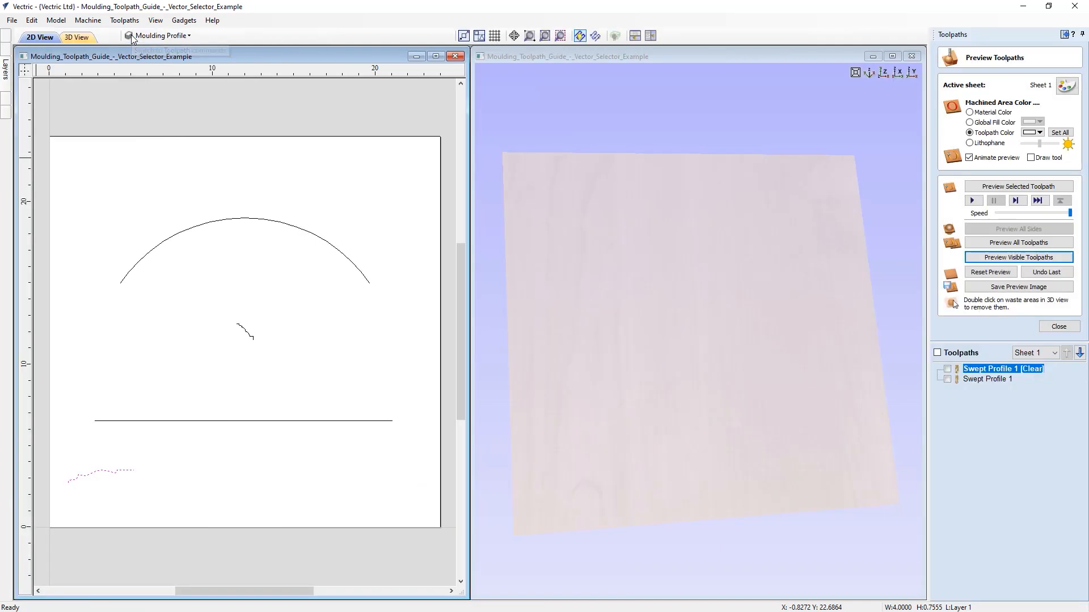
left_click(1062, 328)
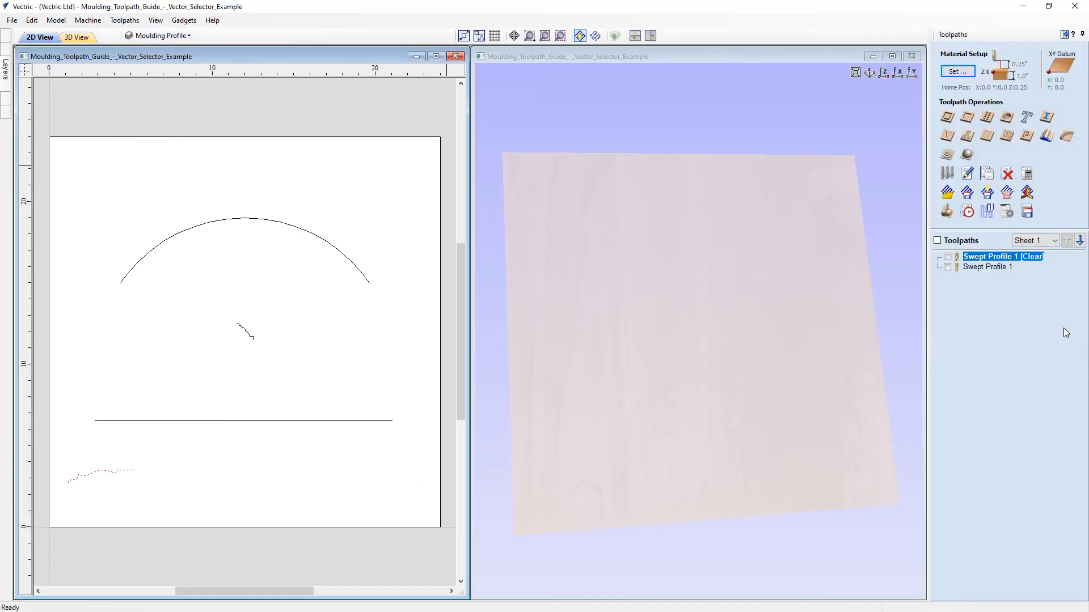
left_click(1047, 137)
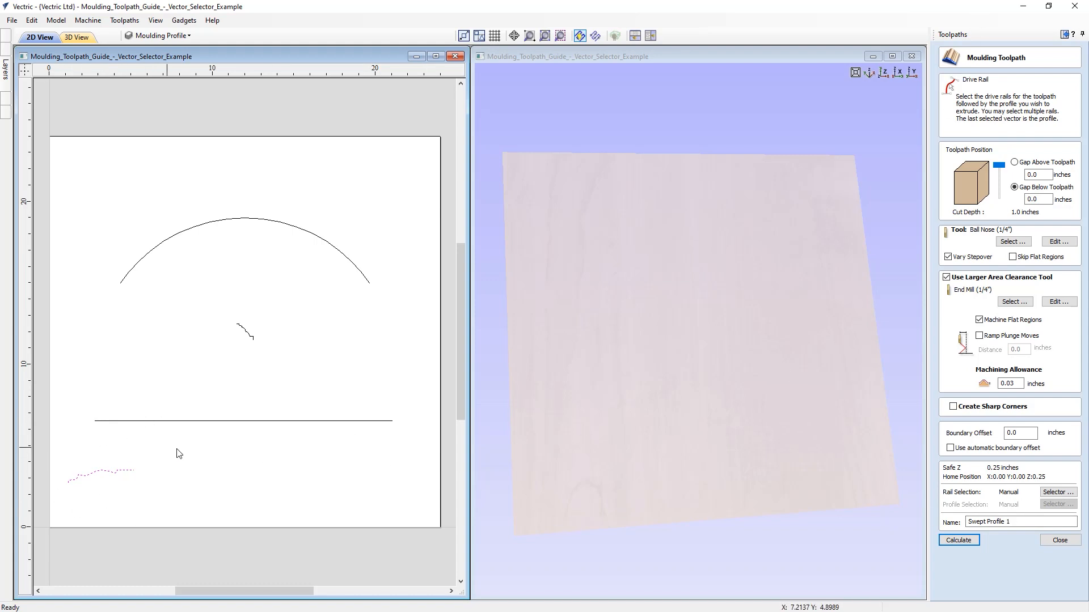
left_click(215, 472)
left_click(1068, 543)
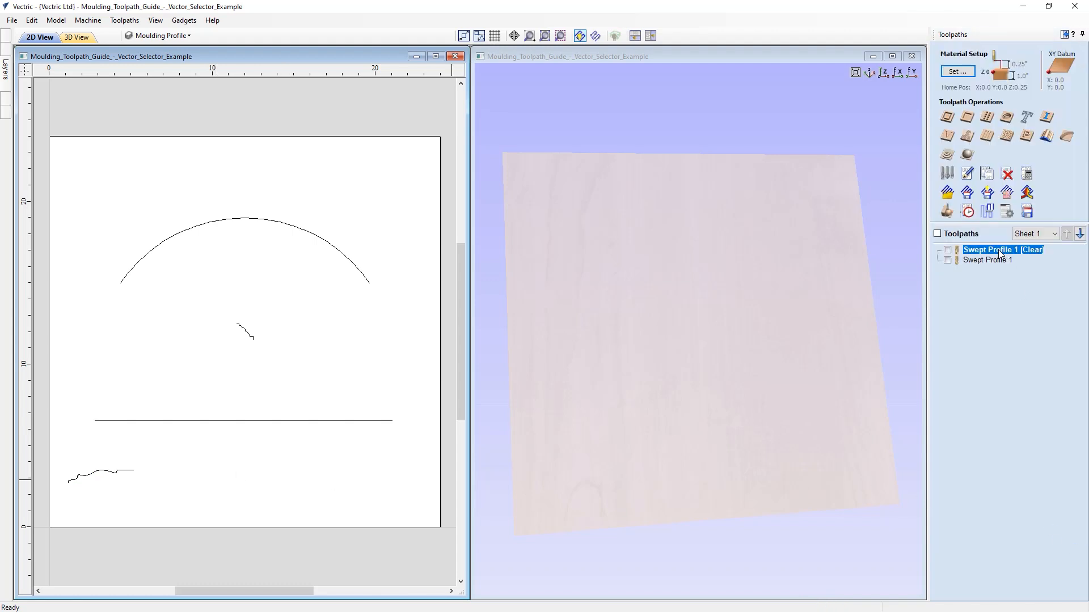
Recalculate the Swept Profile 1 toolpaths with the Moulding_10 profile, preview them on a reset block, and inspect both mouldings at an angle.
double_click(999, 252)
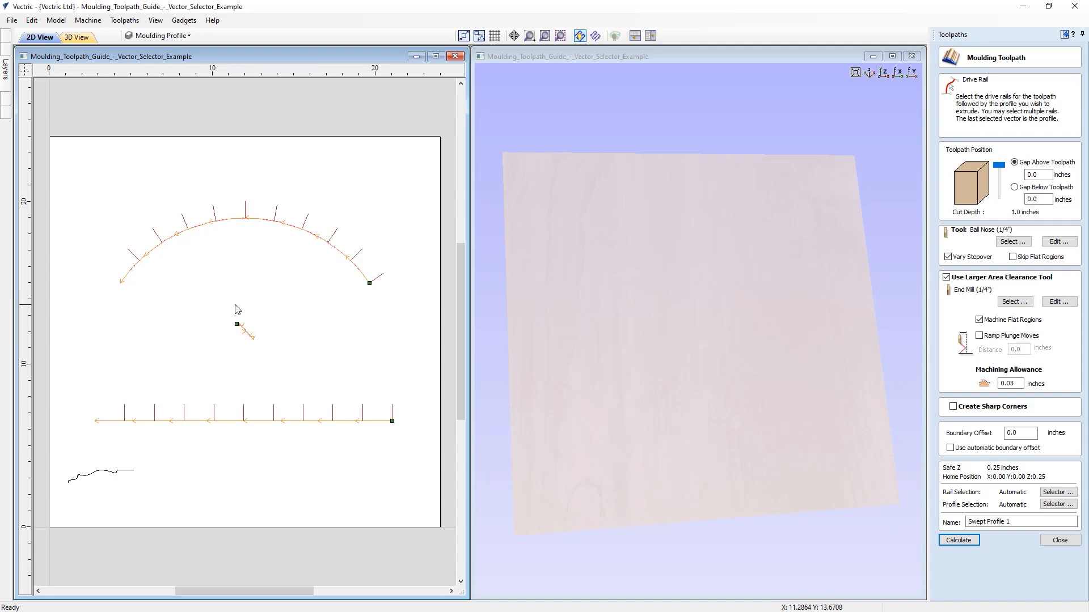
left_click(958, 542)
left_click(995, 273)
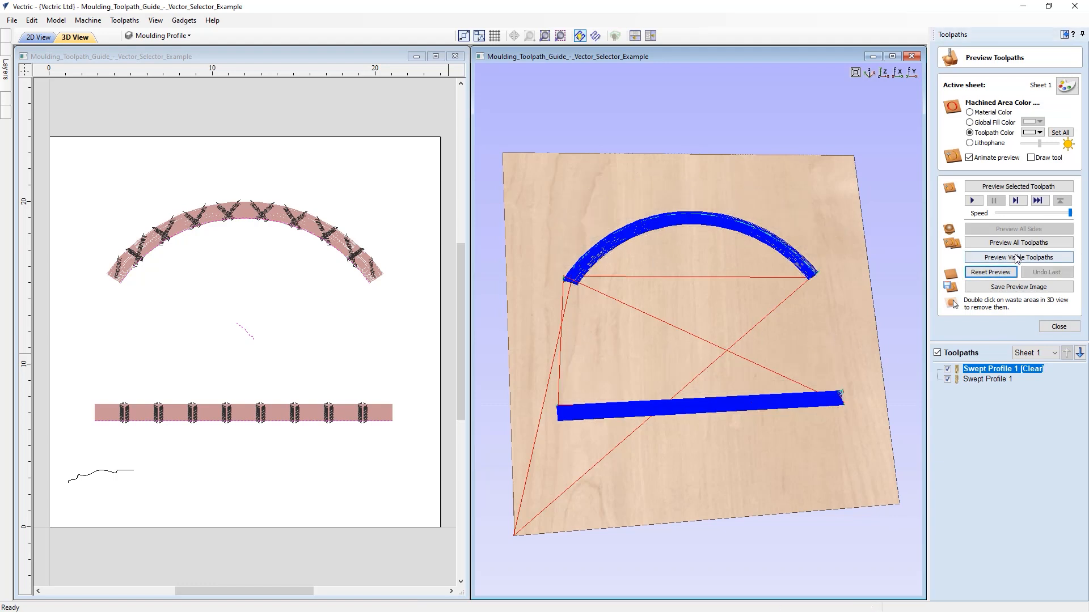
left_click(1019, 257)
left_click_drag(666, 324, 704, 312)
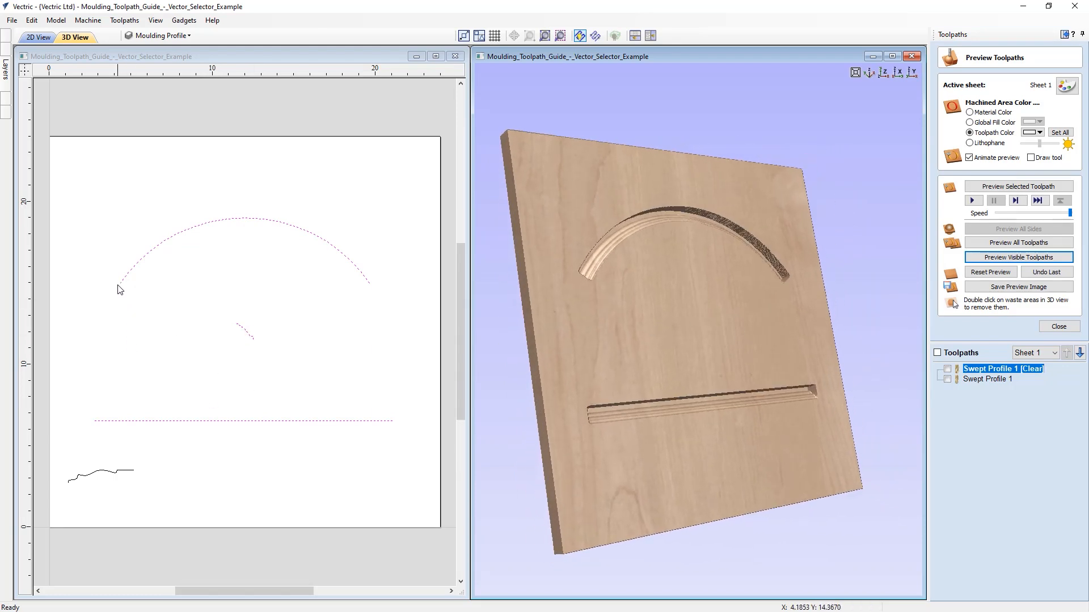
left_click_drag(648, 335, 721, 591)
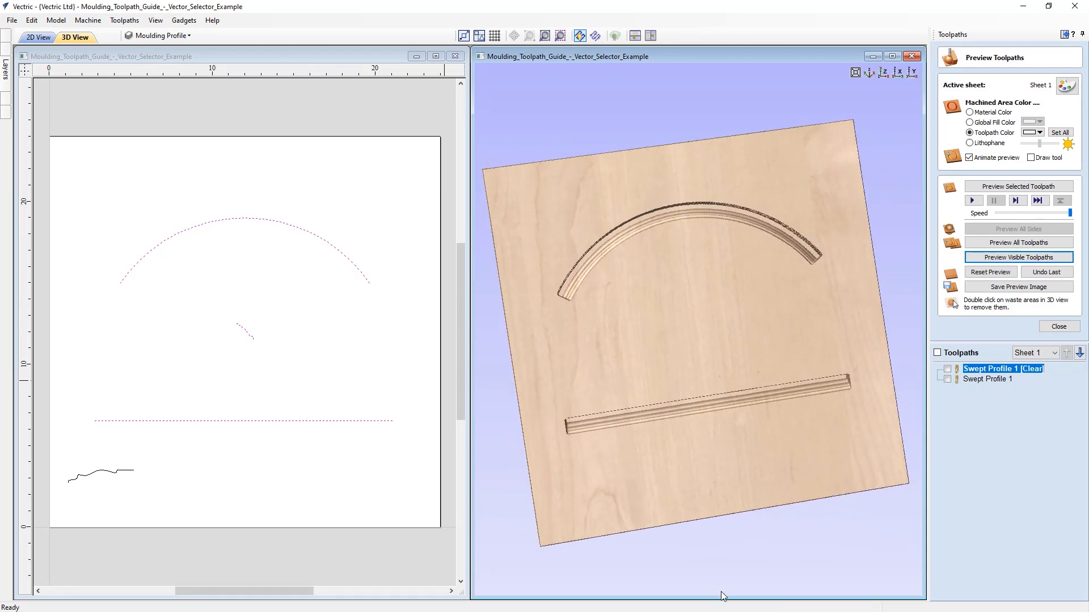